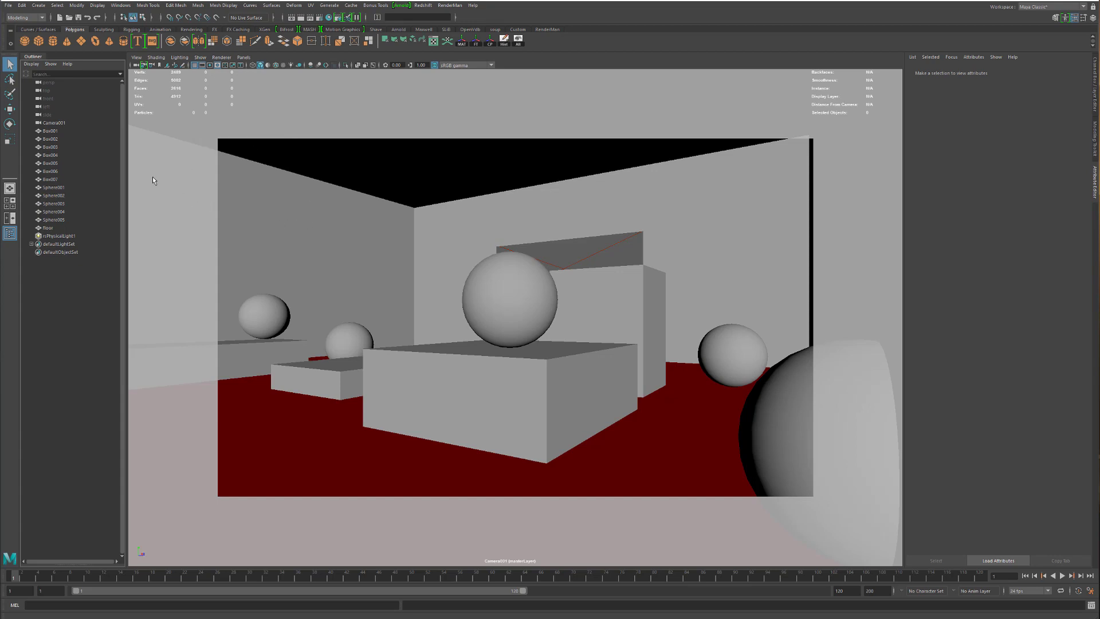
Step: Switch to the Redshift Unified Sampling notes in Photos and read the introduction and sample type definitions
key(alt+Tab)
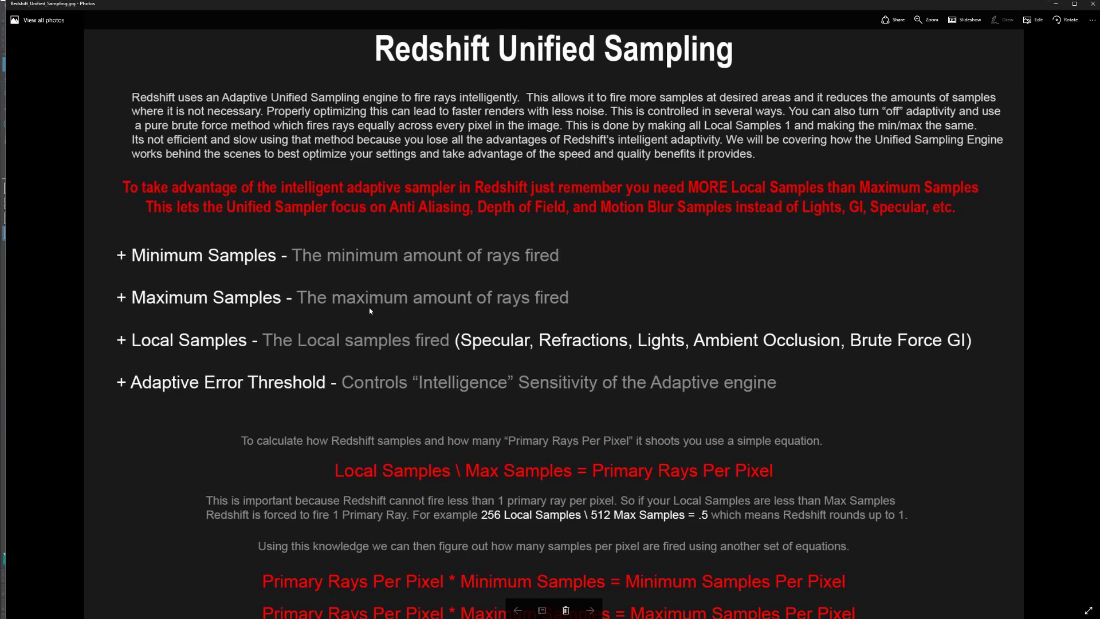
drag(369, 311, 382, 175)
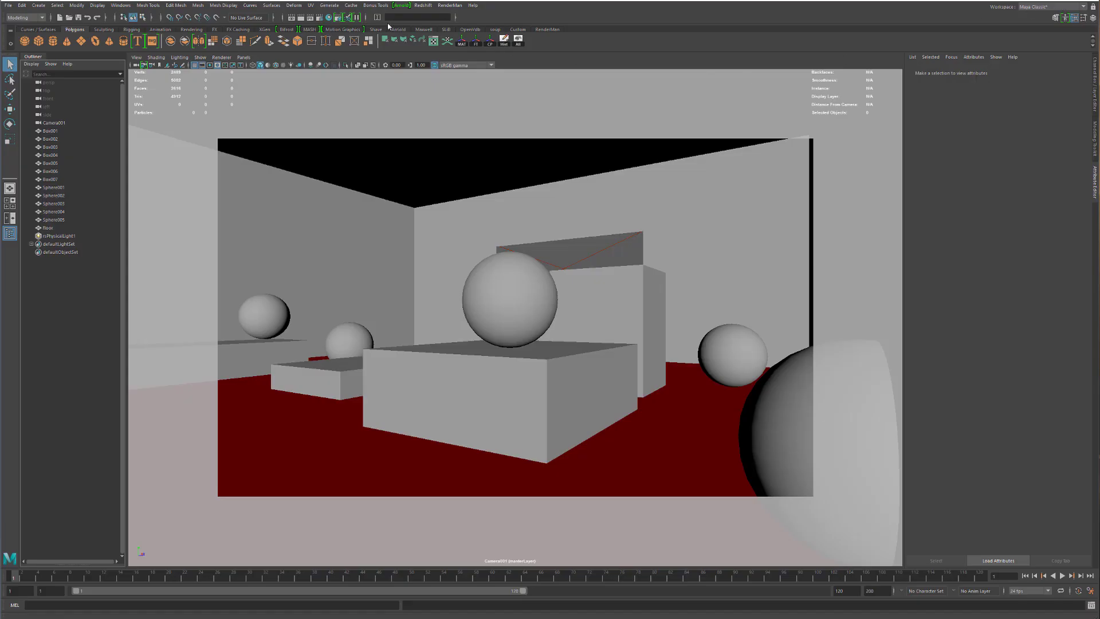
Step: Open Maya's render settings and review the brute force GI options and the unified sampling options
click(347, 17)
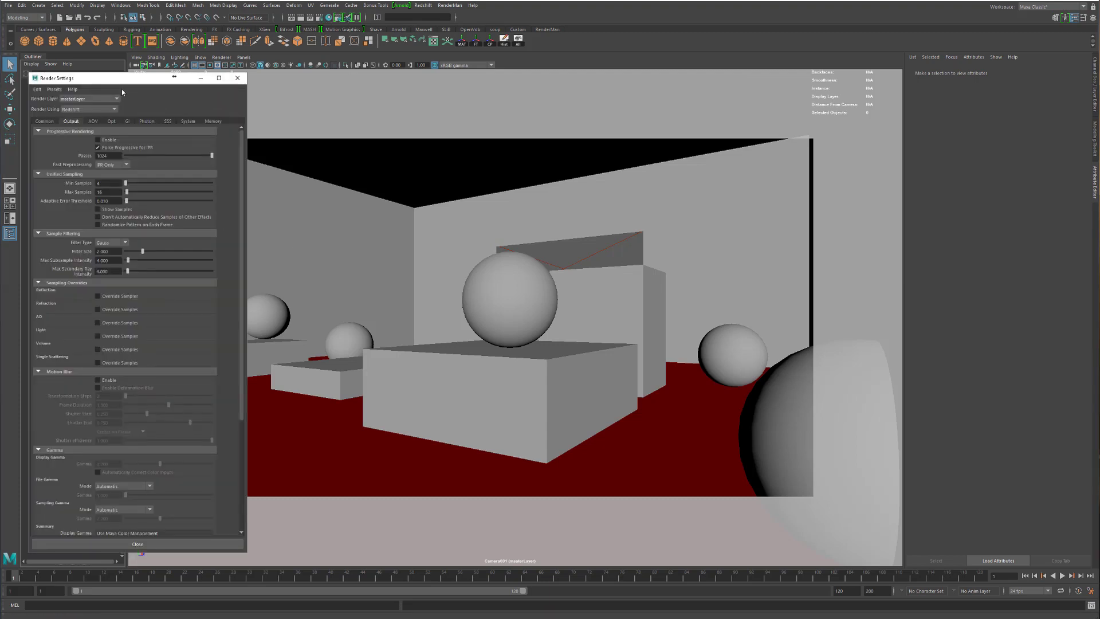
drag(125, 82, 298, 90)
click(299, 130)
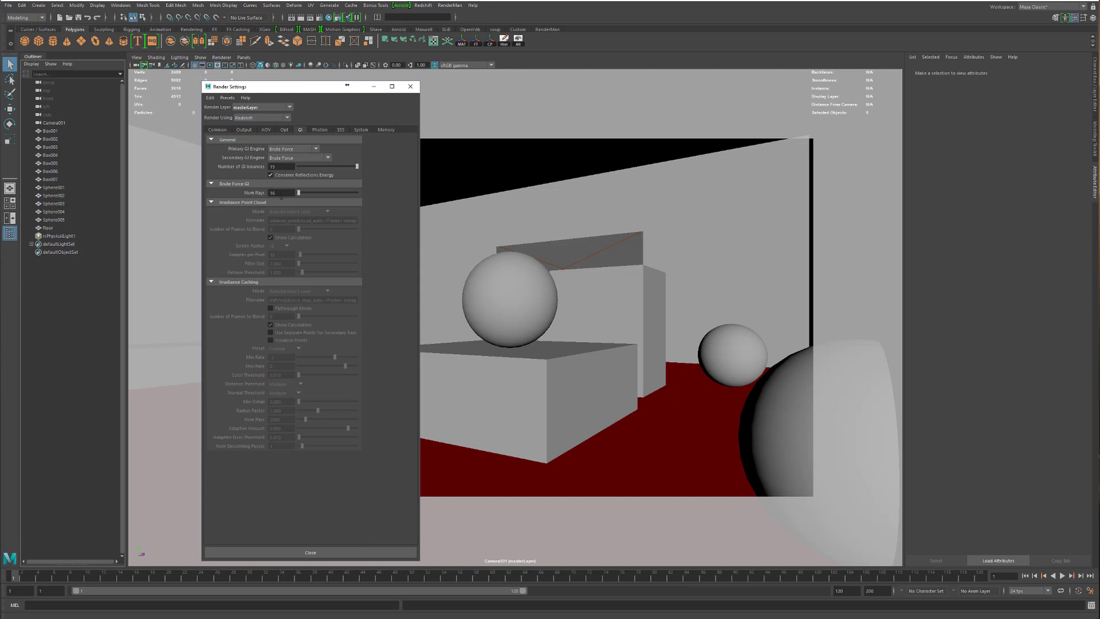
click(245, 130)
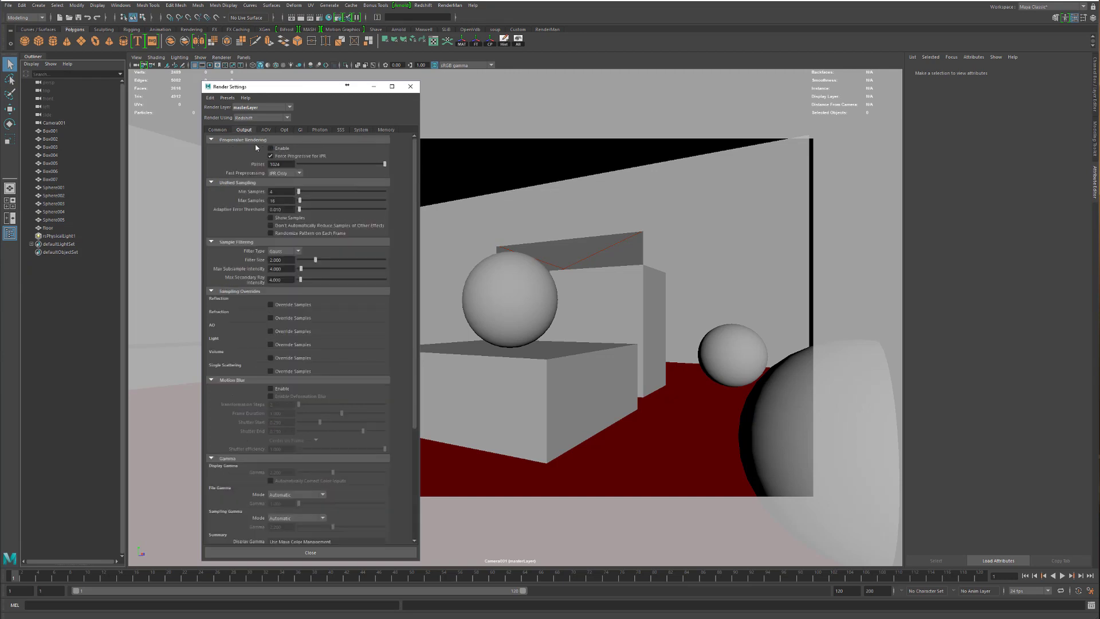
Step: Enable the reflection and refraction sample overrides, and disable both again
click(270, 304)
click(288, 337)
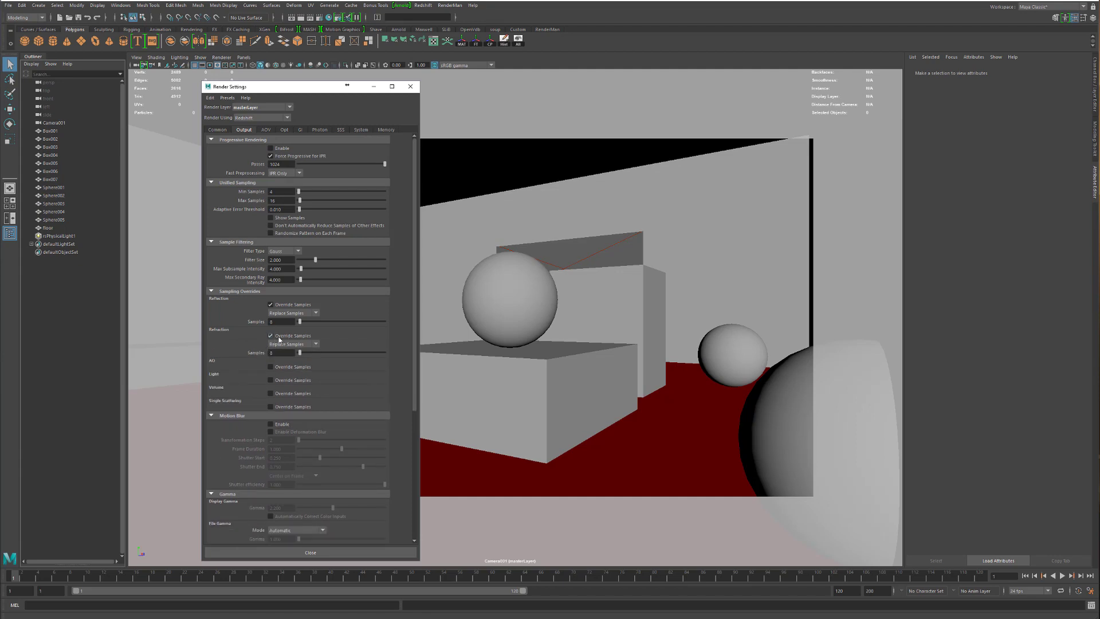
click(270, 305)
click(271, 318)
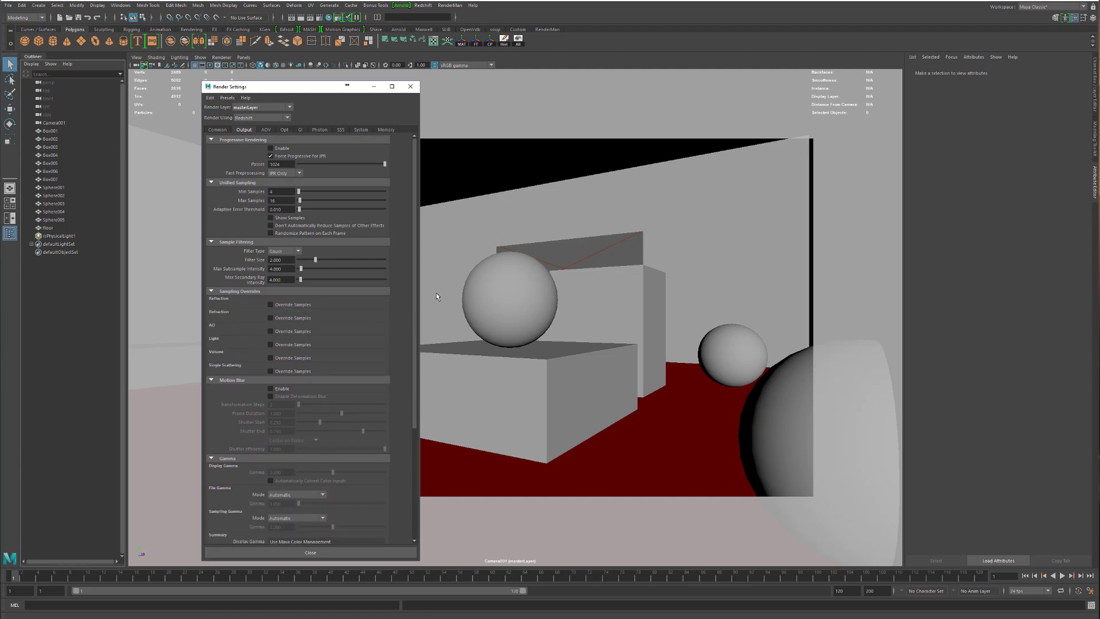
Step: Select the large sphere on the central box and show its Redshift material attributes
click(503, 290)
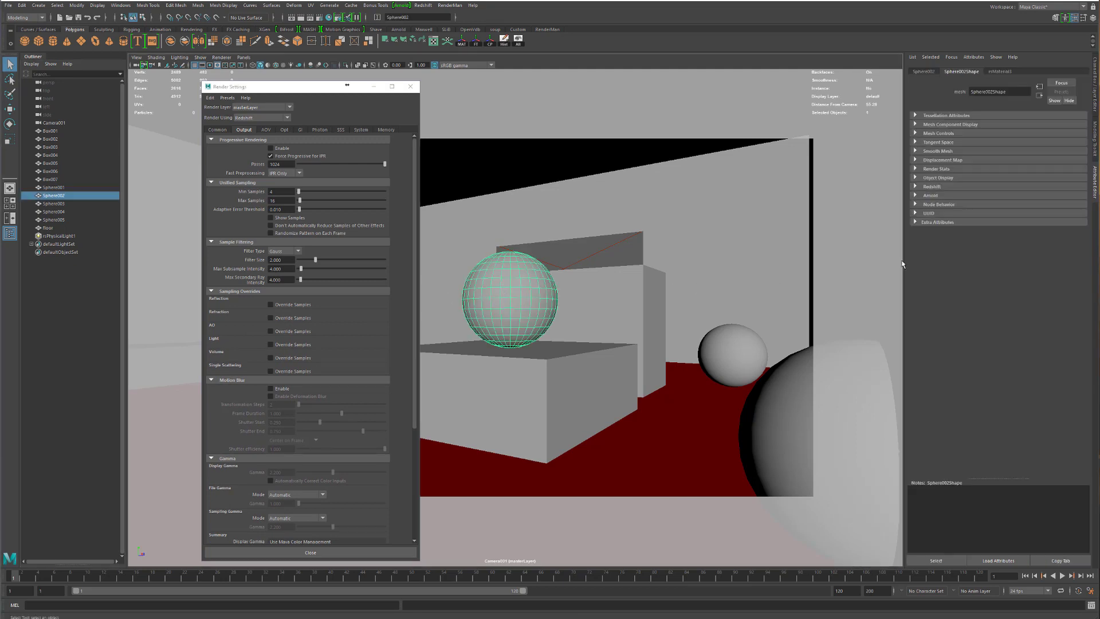
click(1004, 71)
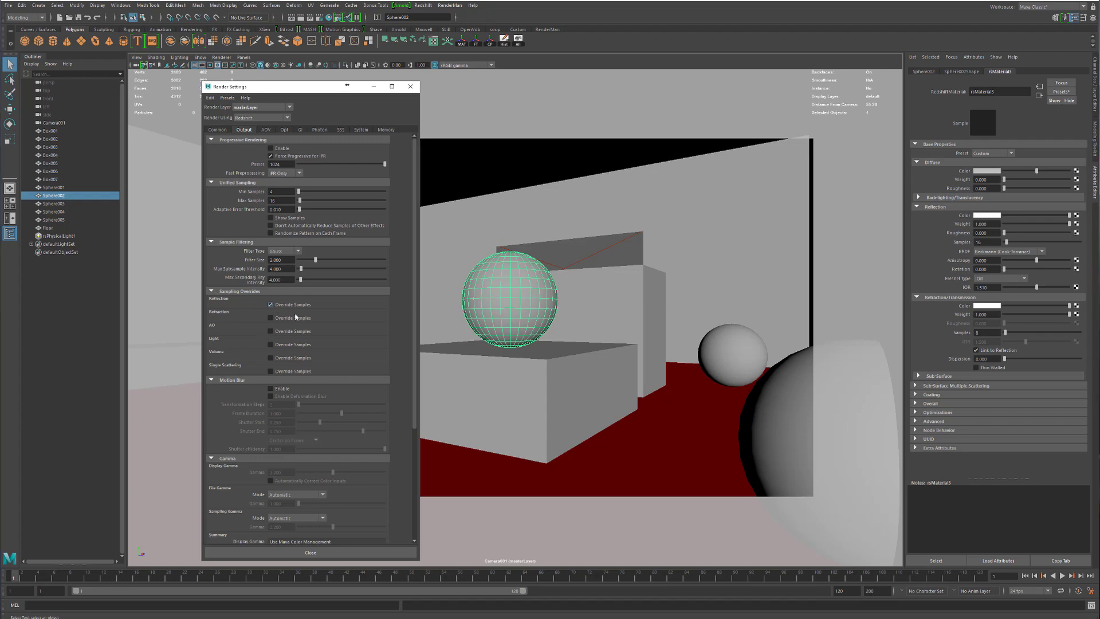
Step: Enable the reflection sample override to inspect its sample count, and disable it again
click(272, 305)
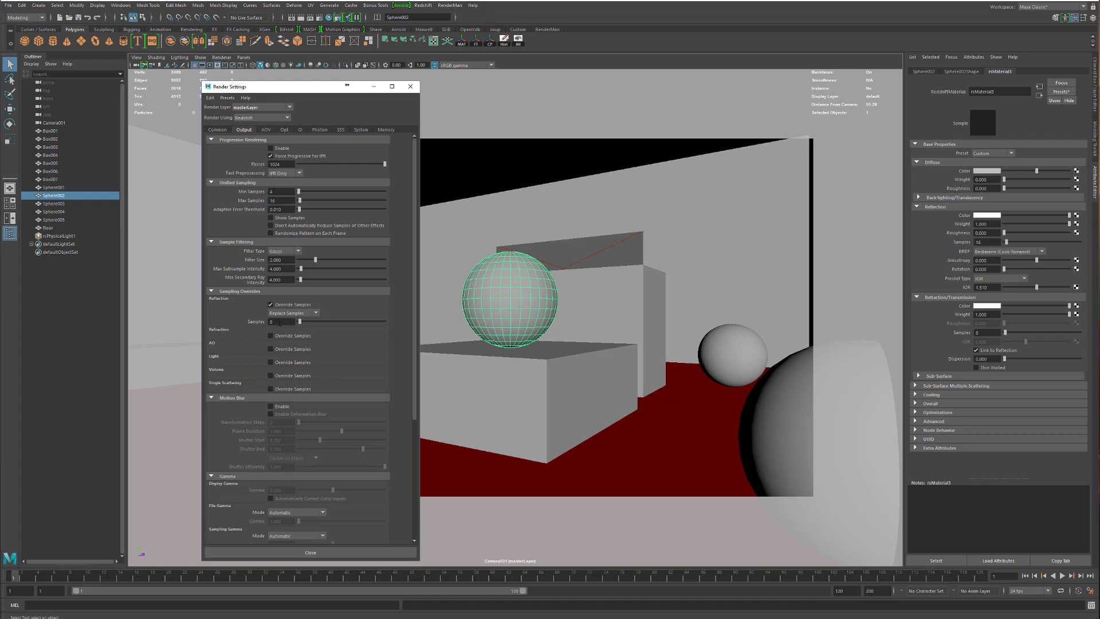
click(279, 322)
click(292, 304)
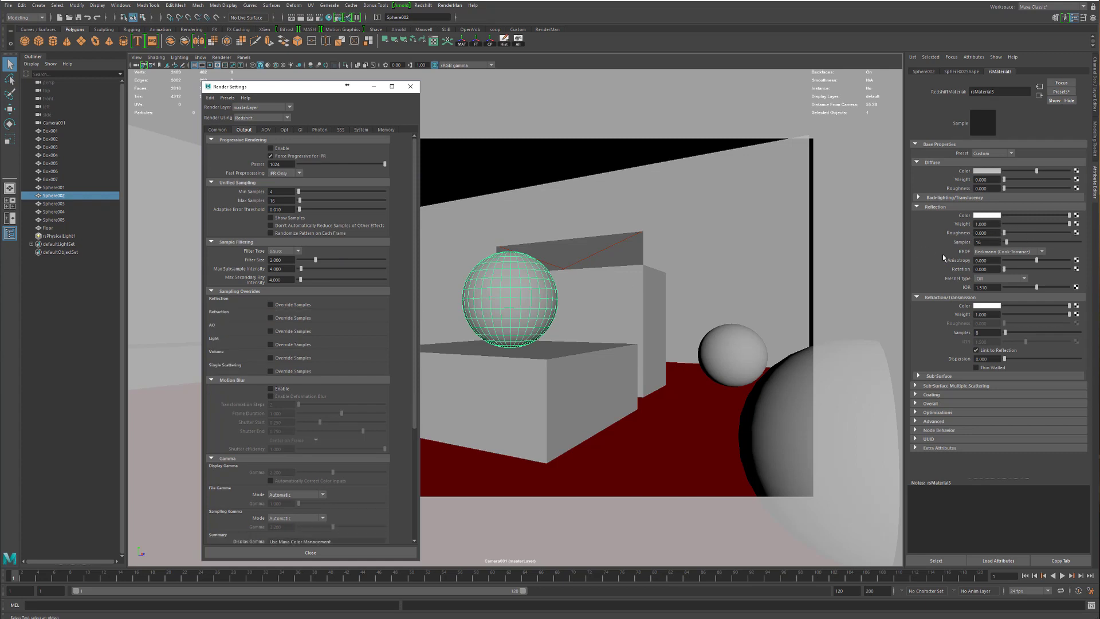
Step: Minimize the render settings, reread the notes' rule on local versus maximum samples in Photos, and return to Maya
click(373, 86)
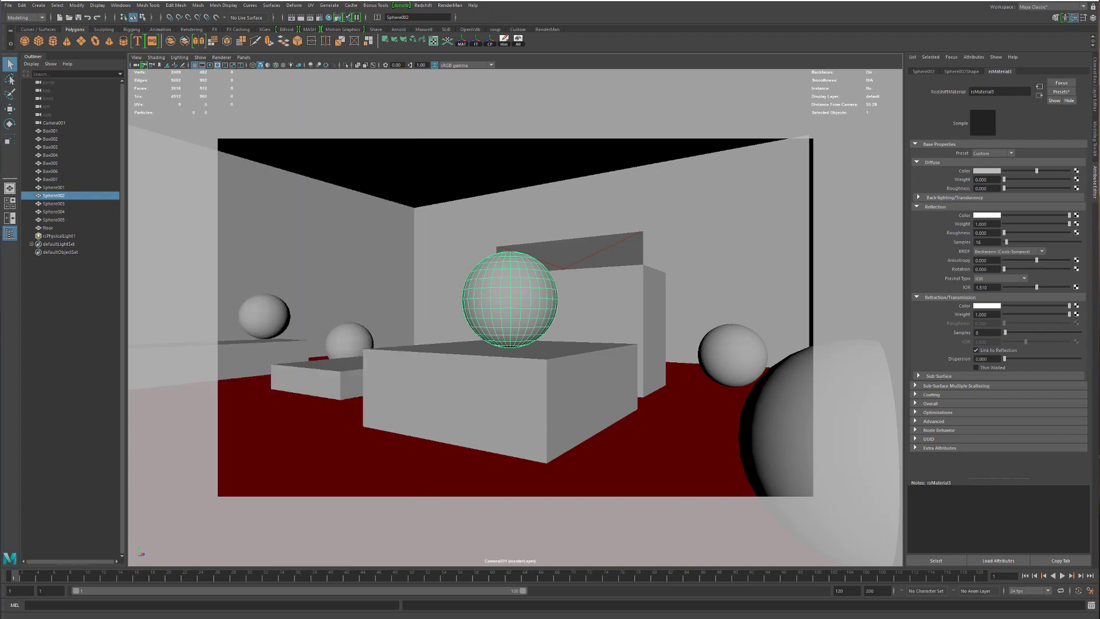
key(alt+Tab)
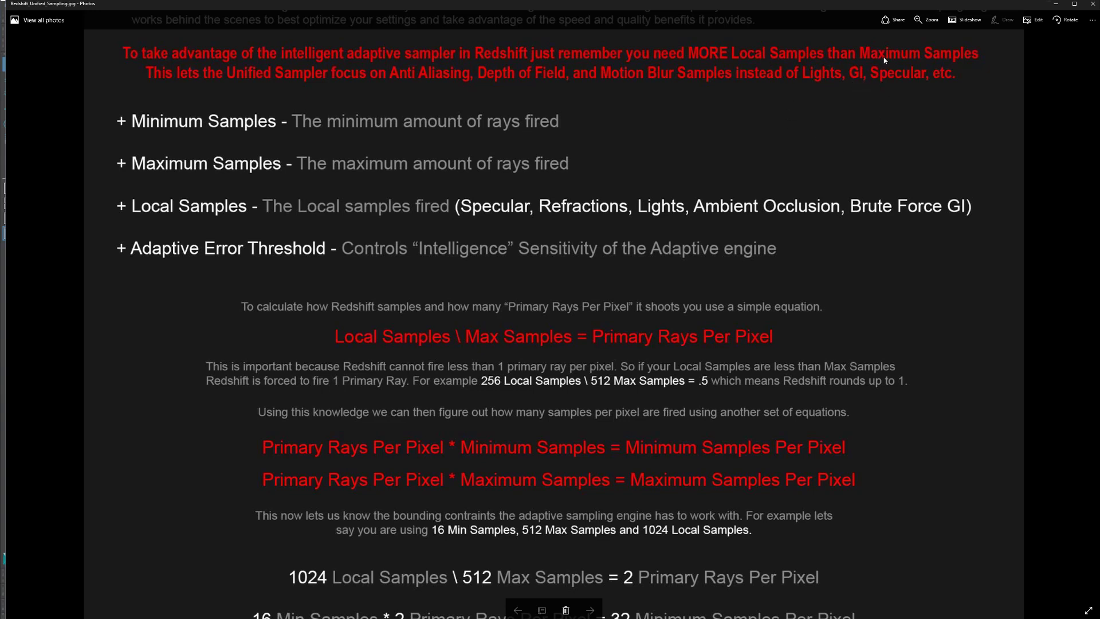
click(1056, 4)
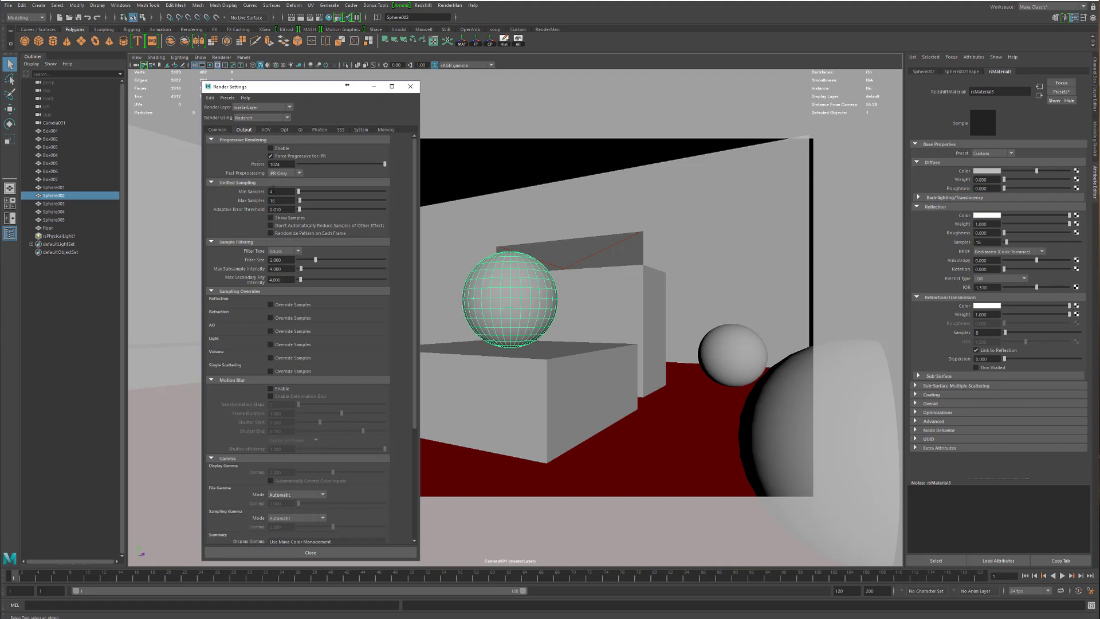
Step: Examine the minimum and maximum unified samples and the number of brute force GI rays in the render settings
double_click(281, 200)
double_click(279, 201)
click(282, 193)
click(279, 200)
key(Return)
click(301, 130)
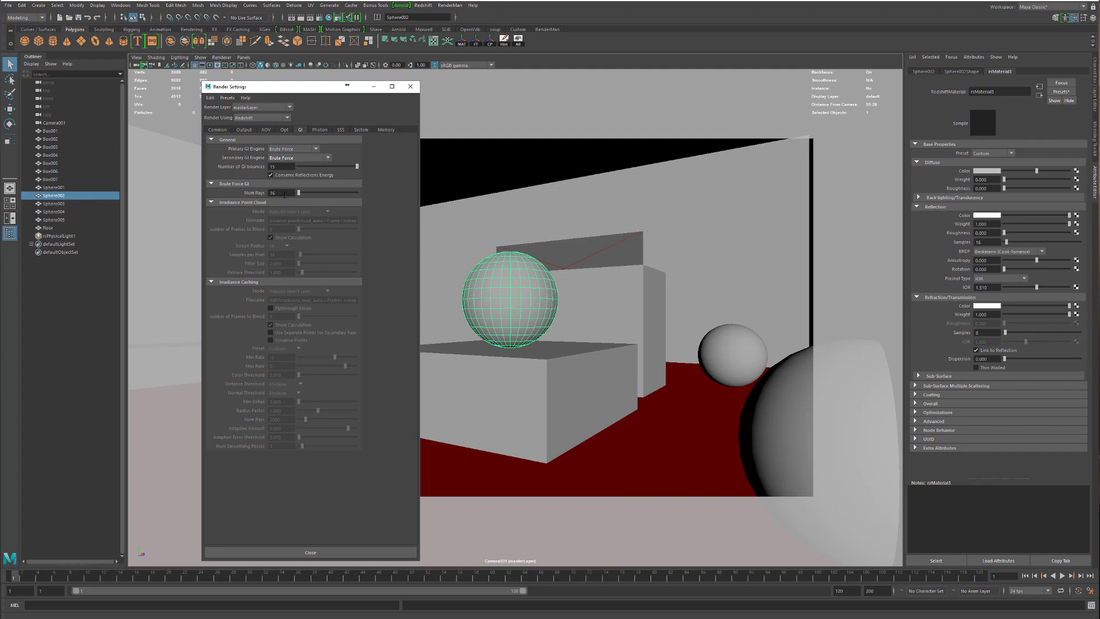
double_click(284, 193)
click(244, 129)
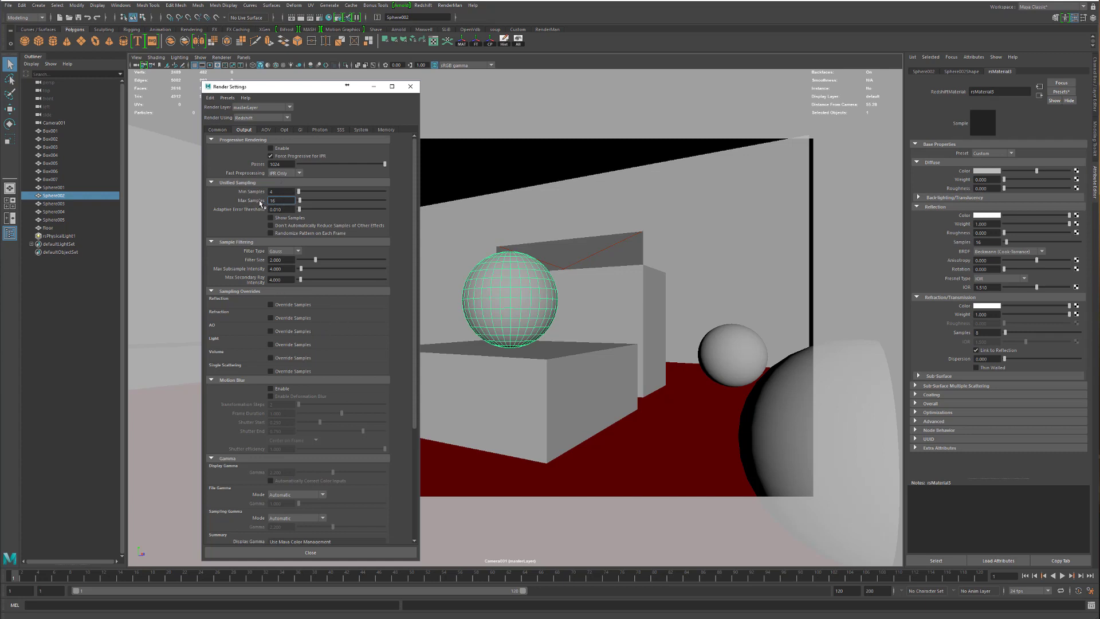
Step: Consult the notes in Photos about adaptive sampling, and check Maya's Min Samples and Max Samples fields against them
key(BackSpace)
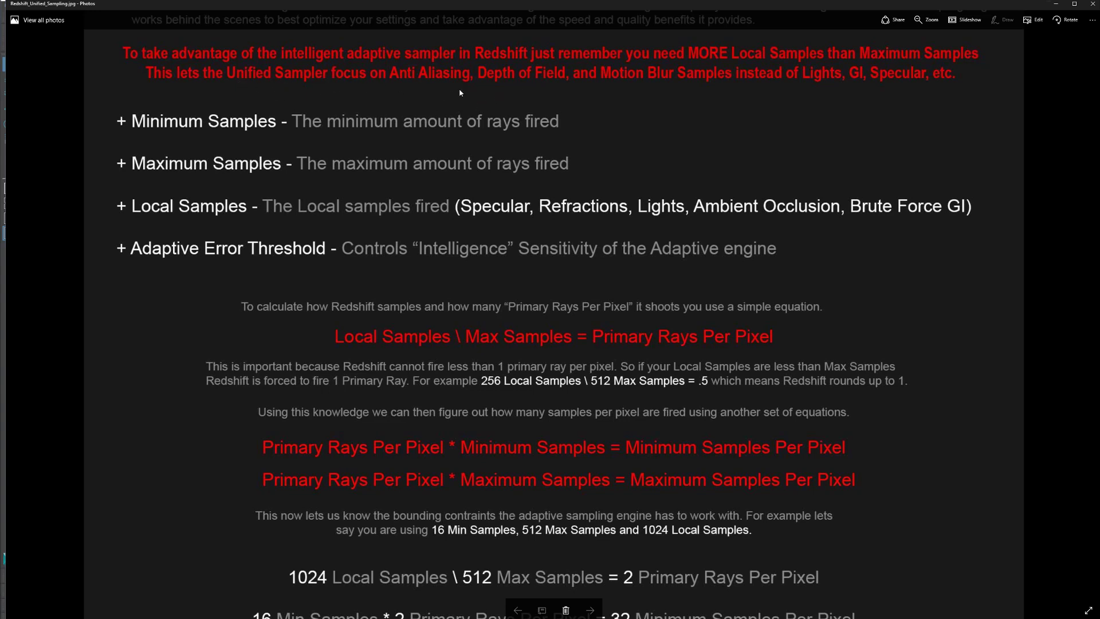
click(1064, 7)
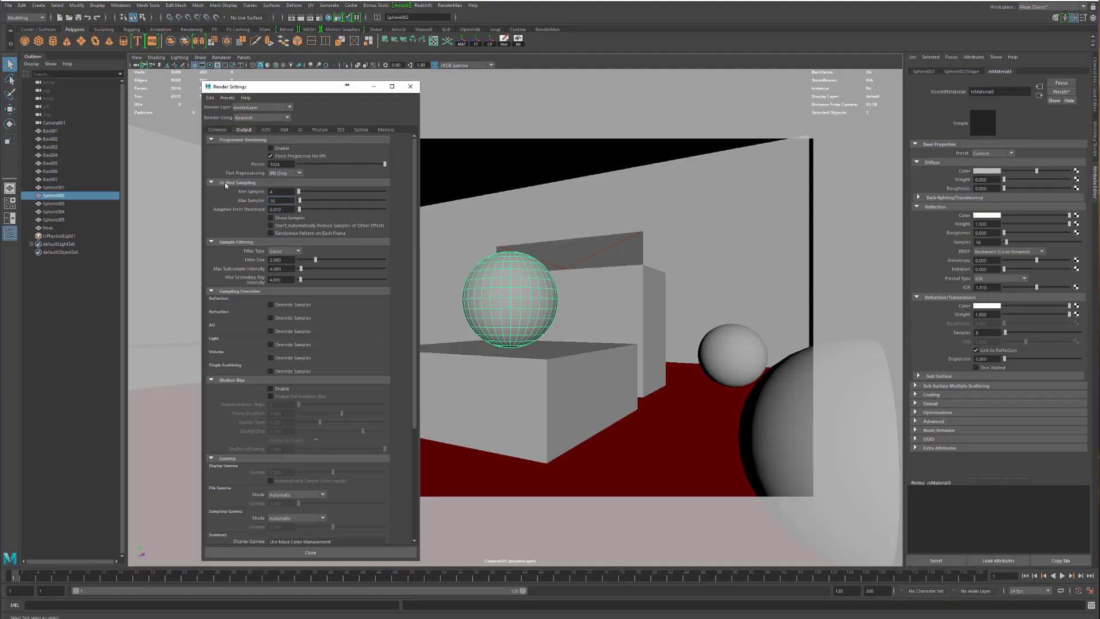
click(285, 192)
click(282, 201)
Step: Switch to the notes in Photos and read the definitions from maximum samples through adaptive error threshold
key(alt+Tab)
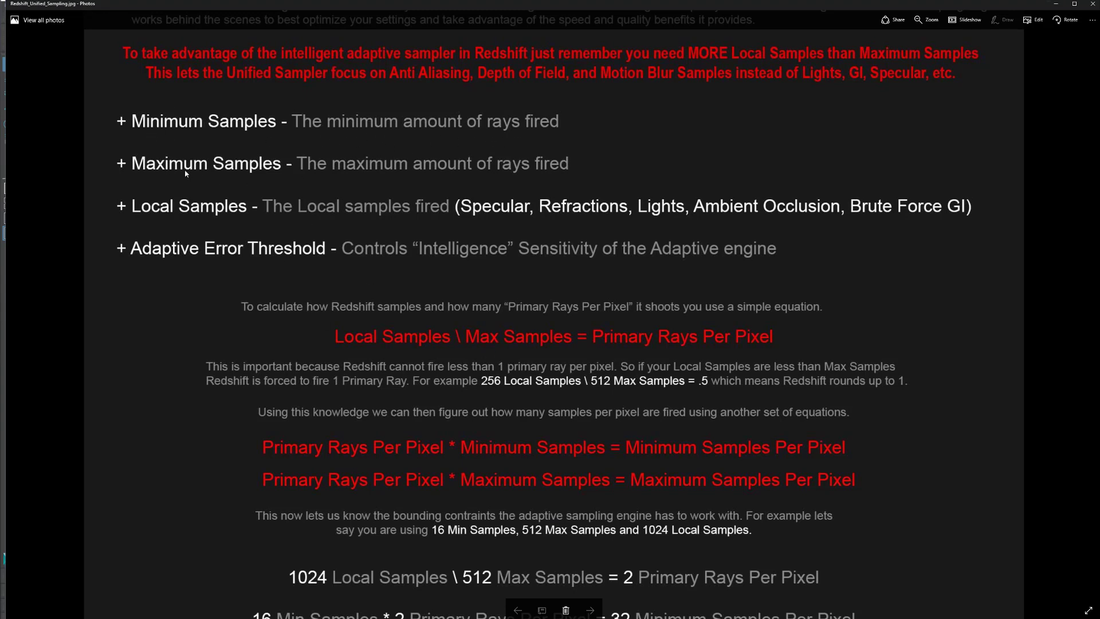
scroll(287, 257, down, 2)
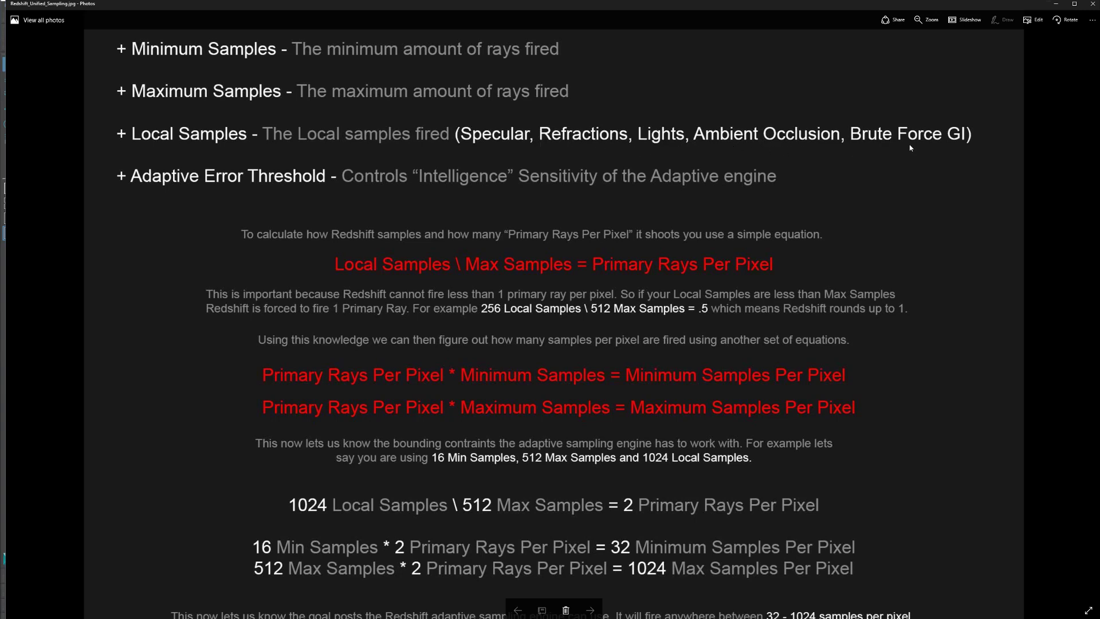
scroll(317, 204, down, 3)
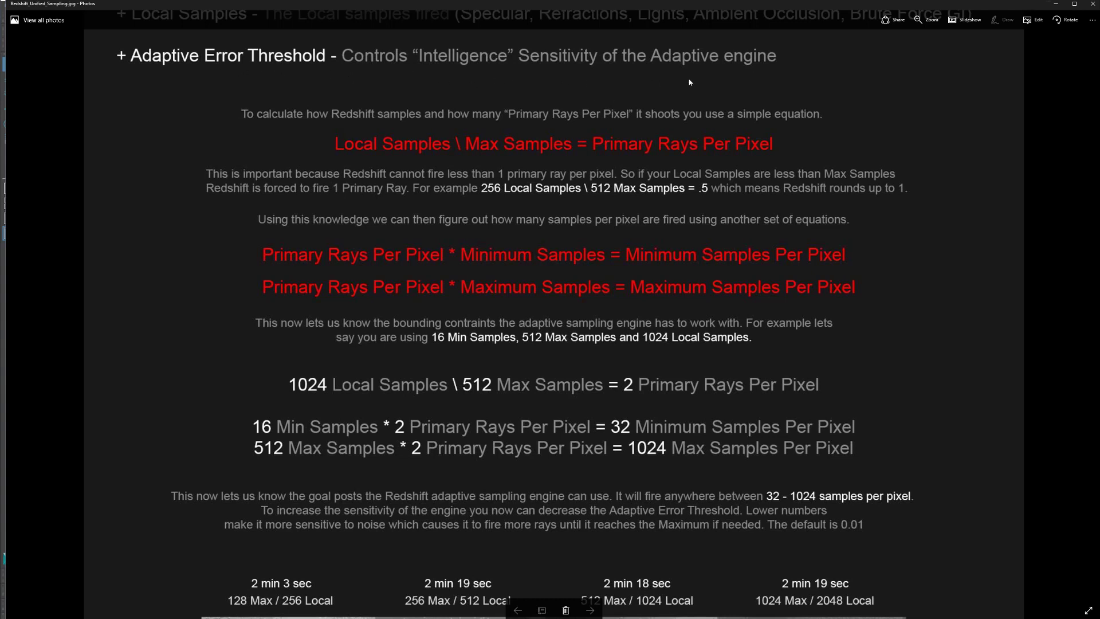
click(1055, 4)
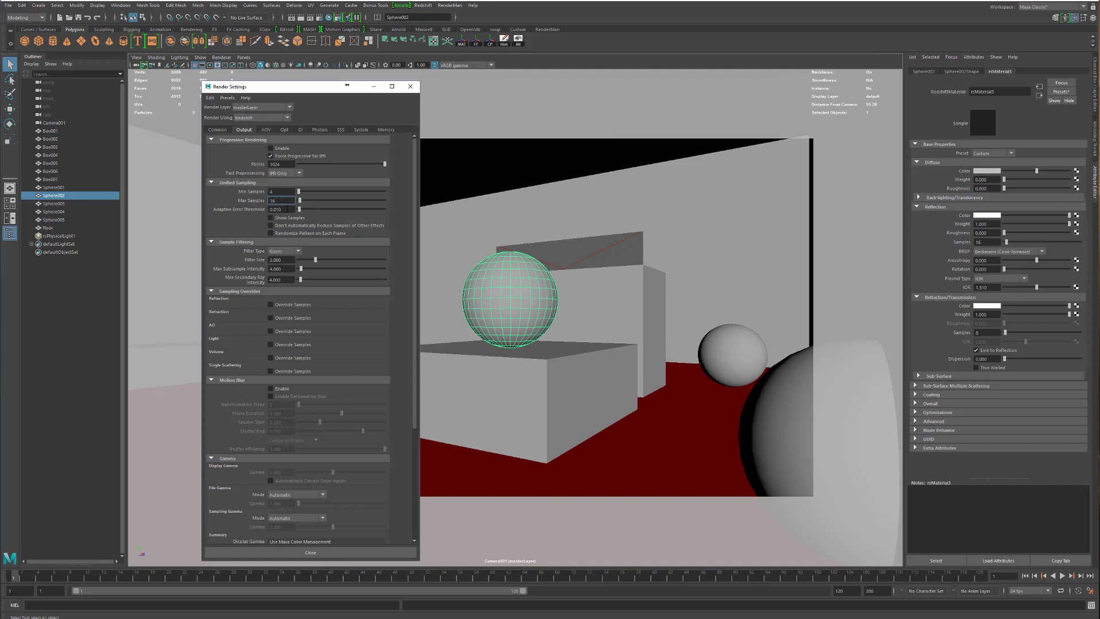
Step: Examine the adaptive error threshold together with the minimum and maximum samples in Maya's render settings
click(289, 211)
click(281, 192)
click(281, 201)
Step: Return to the notes in Photos and study the equation relating local and max samples to primary rays per pixel
key(alt+Tab)
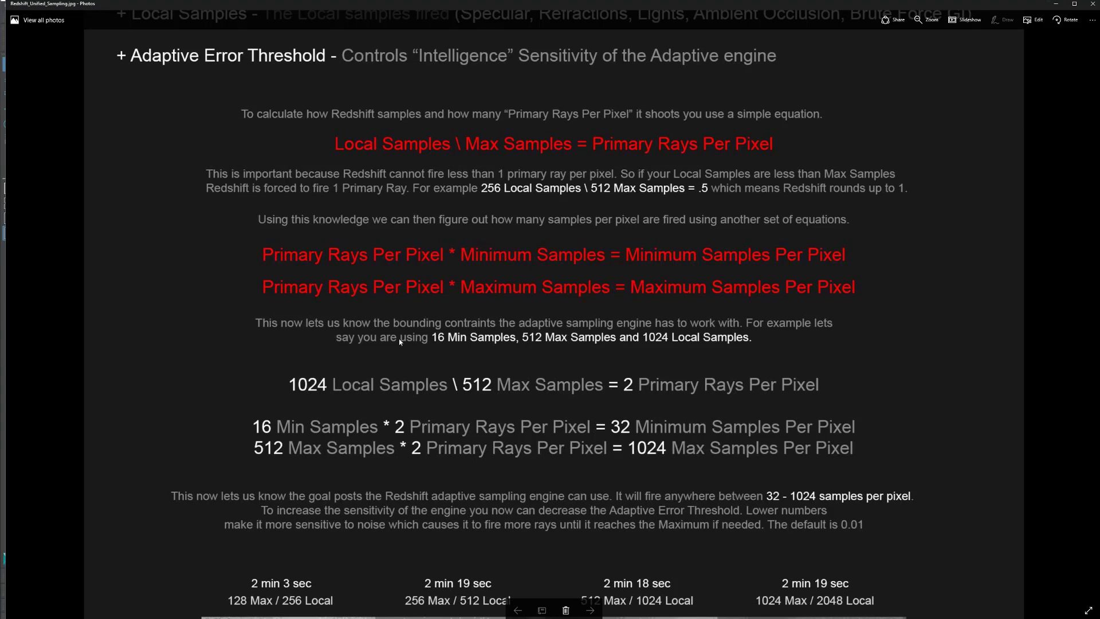
mouse_move(400, 342)
mouse_down()
mouse_move(403, 315)
mouse_move(408, 336)
mouse_up()
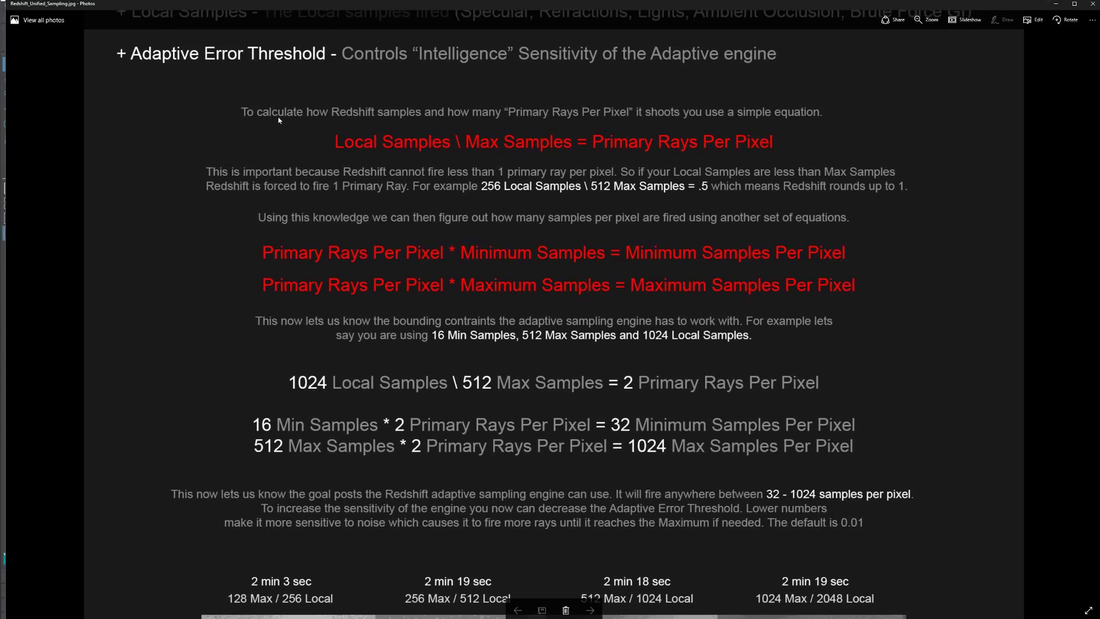
scroll(340, 76, up, 2)
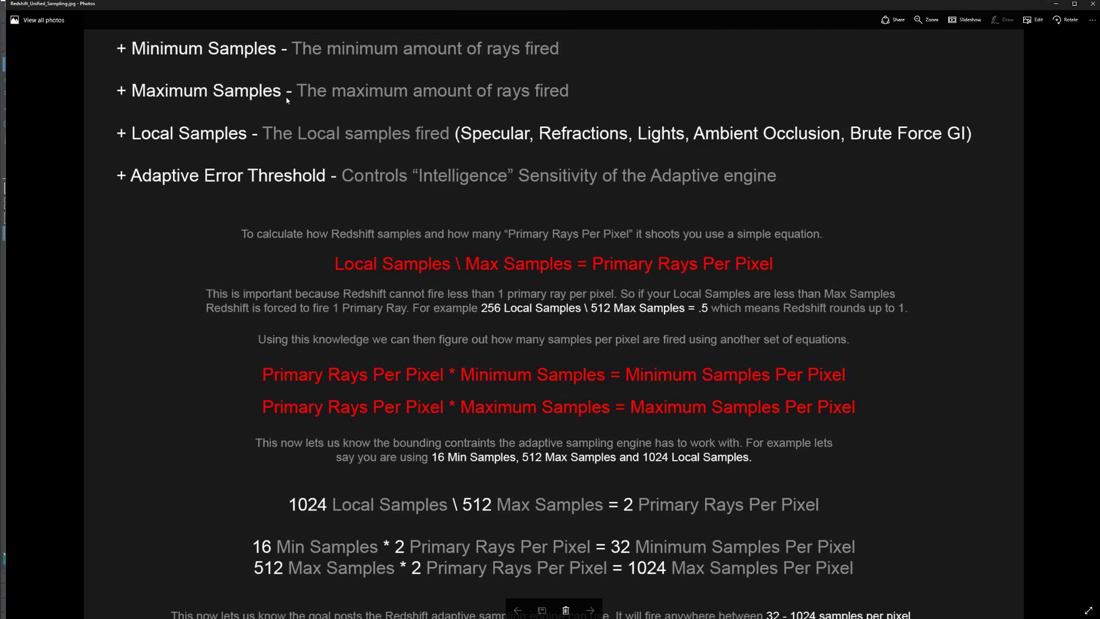
scroll(347, 309, down, 2)
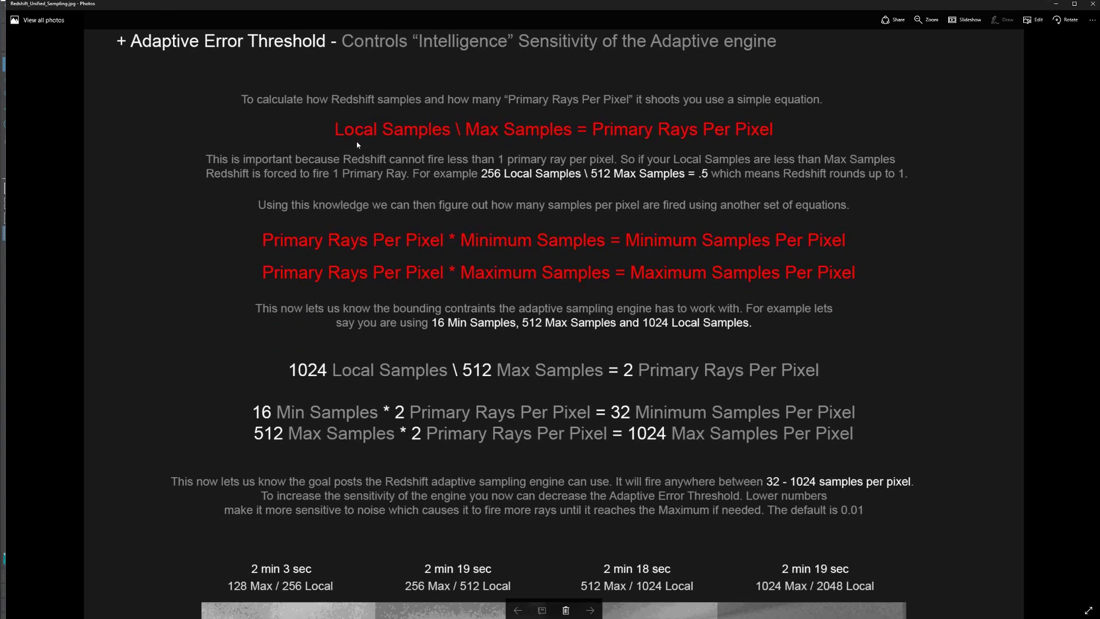
drag(357, 144, 350, 214)
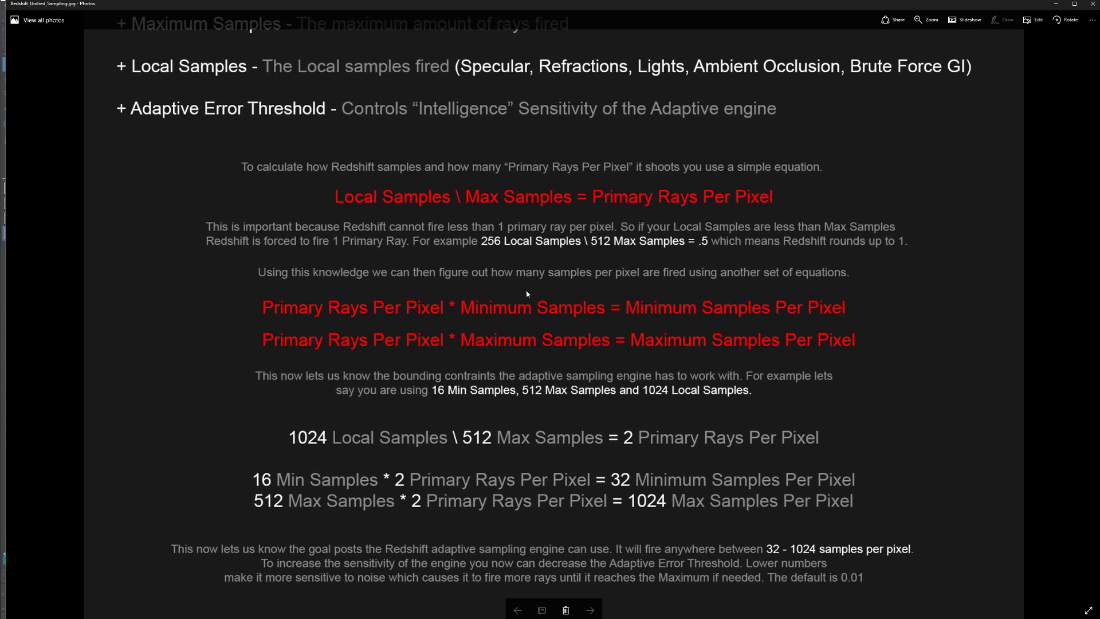
drag(410, 308, 415, 208)
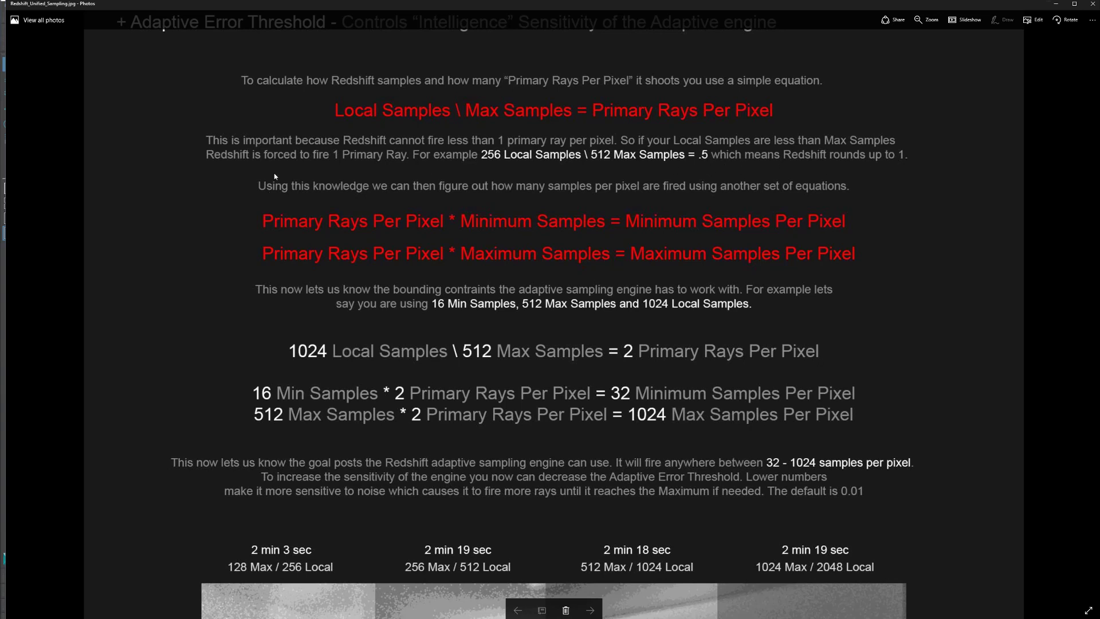
Step: Study the minimum and maximum samples per pixel equations and the worked example with 16 min, 512 max and 1024 local samples
scroll(272, 182, up, 1)
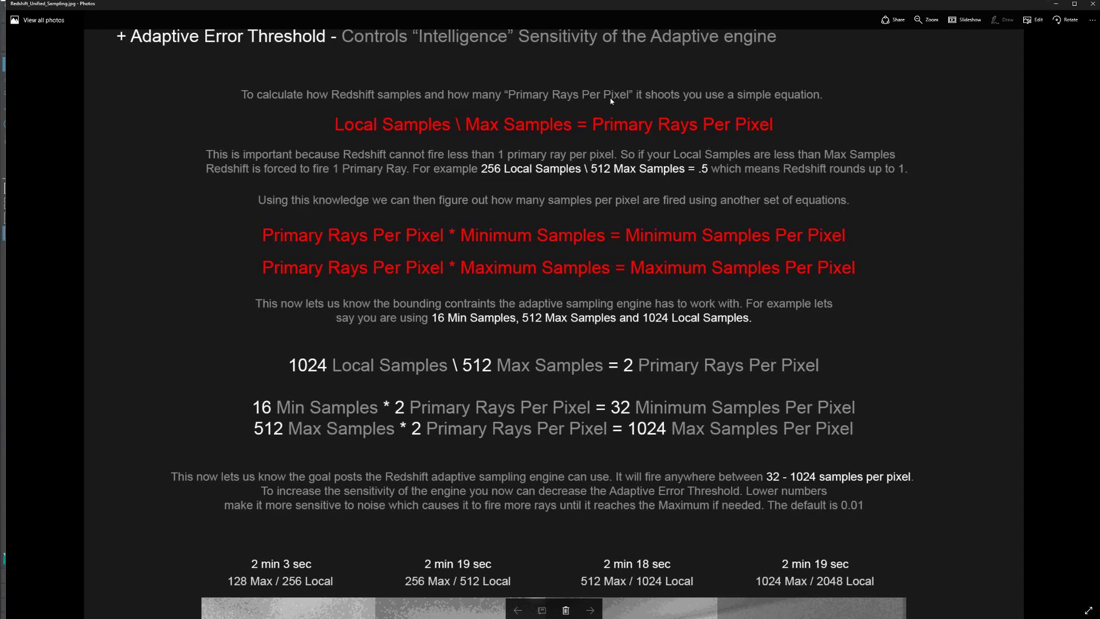
scroll(611, 102, up, 3)
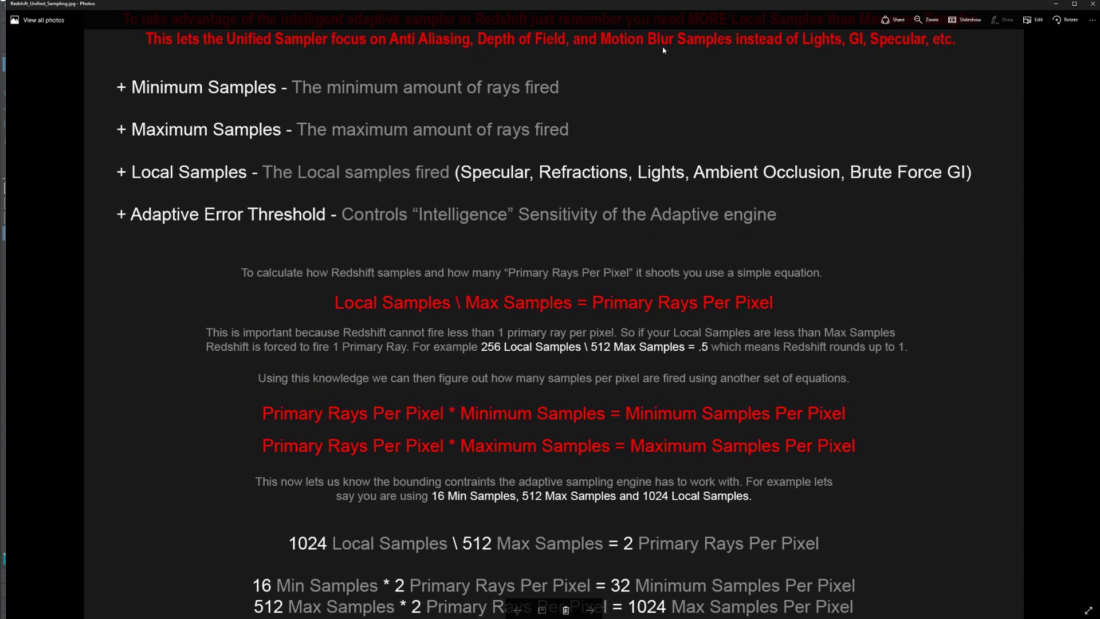
scroll(634, 346, down, 3)
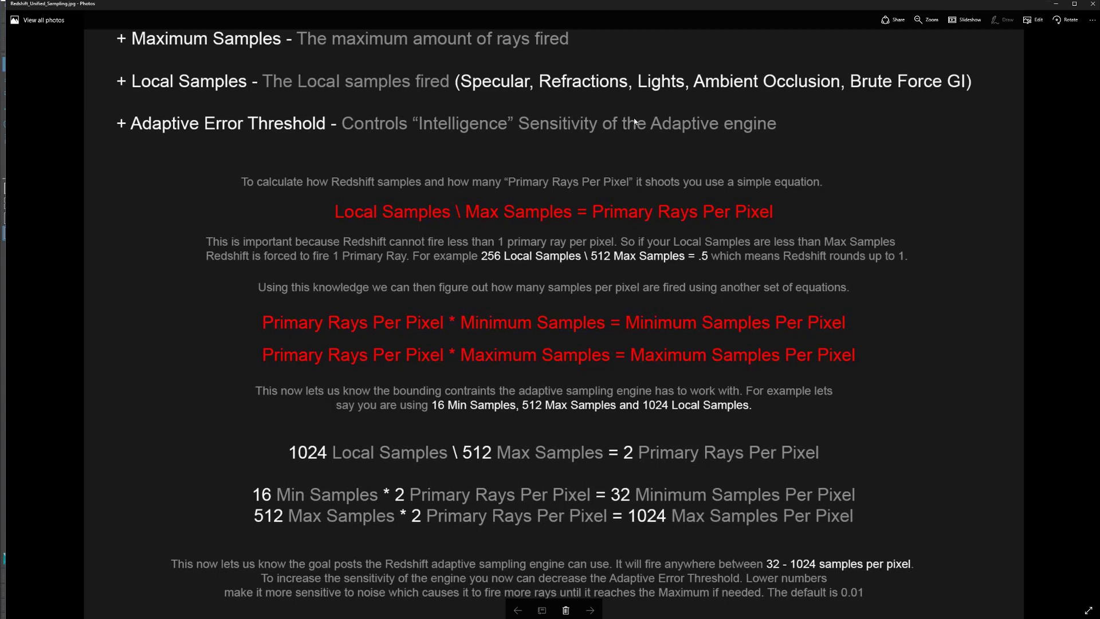
scroll(545, 317, down, 4)
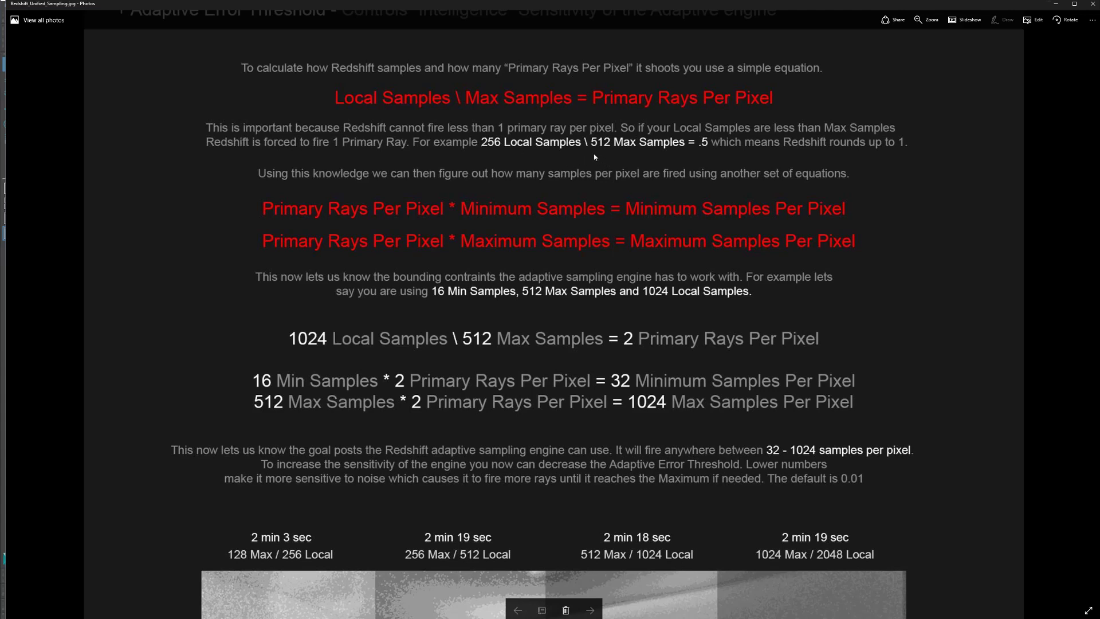
scroll(373, 171, down, 2)
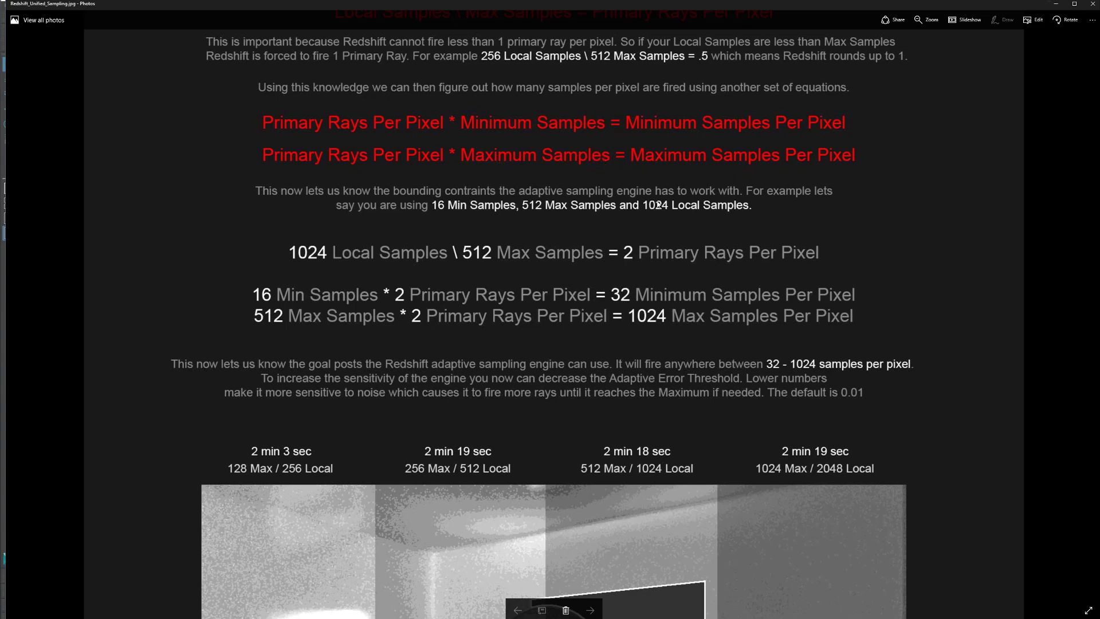
scroll(240, 275, down, 2)
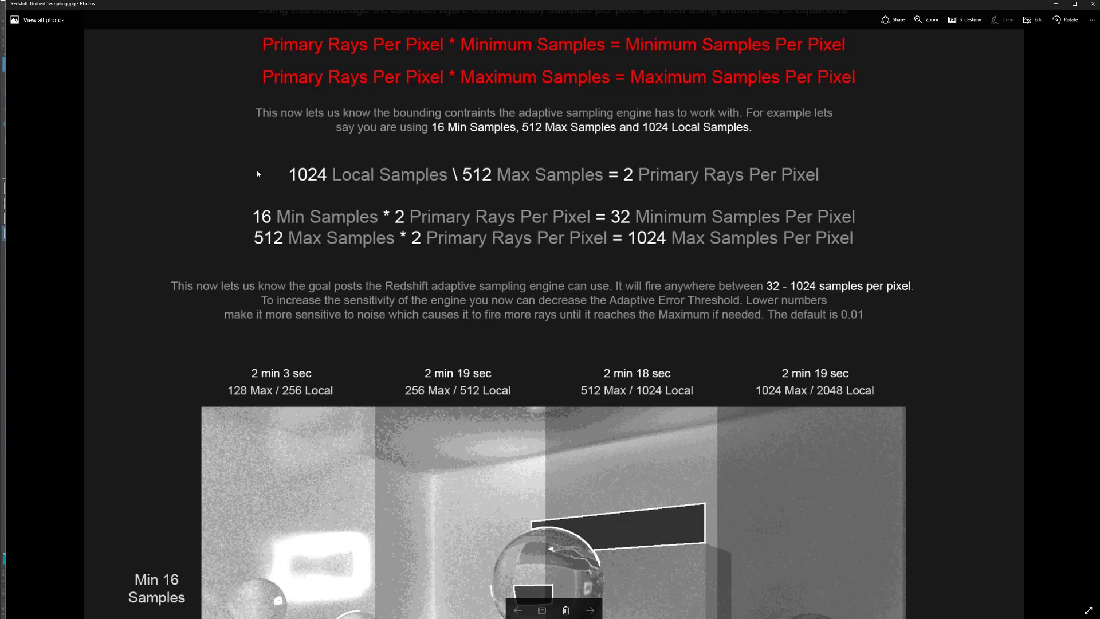
scroll(280, 167, down, 1)
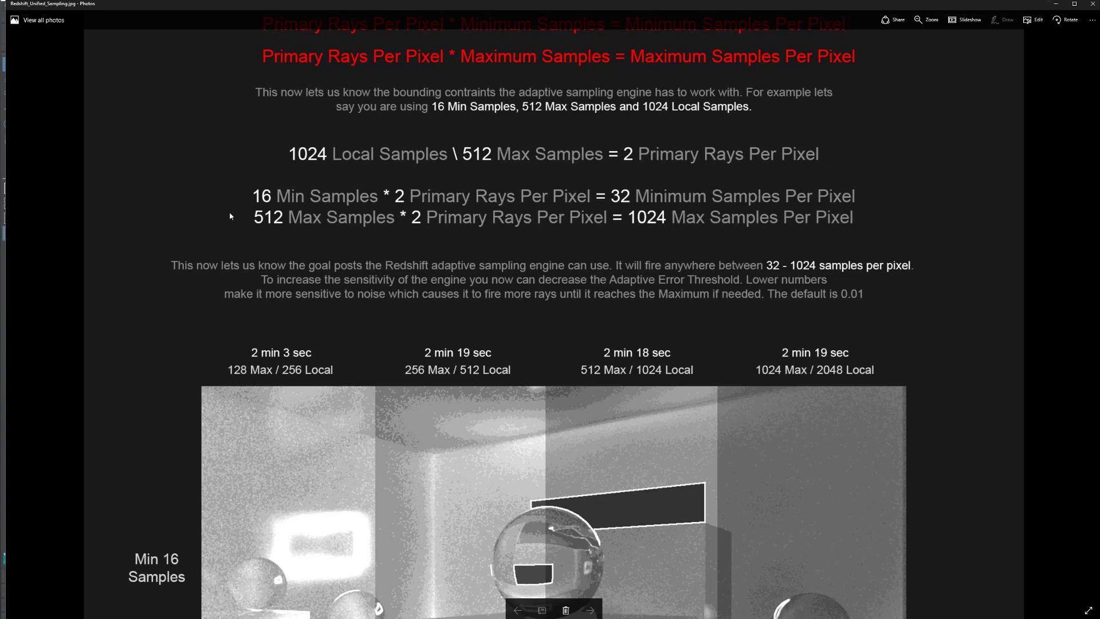
Step: Work through the example's minimum and maximum samples per pixel, rechecking the sample definitions and the primary rays equation
drag(230, 216, 271, 124)
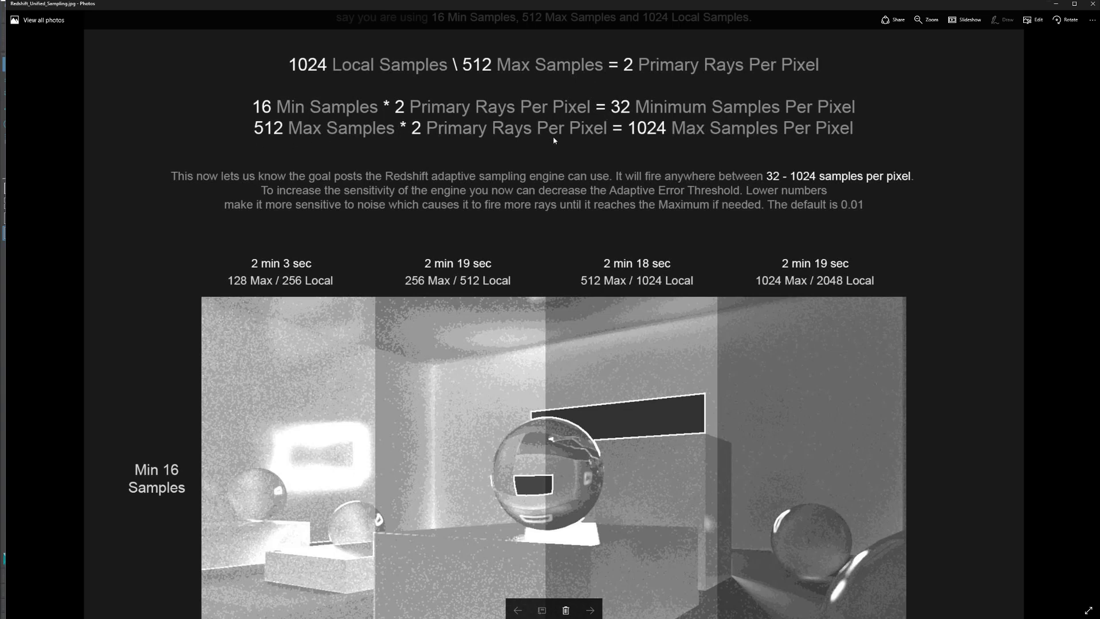
scroll(301, 133, down, 1)
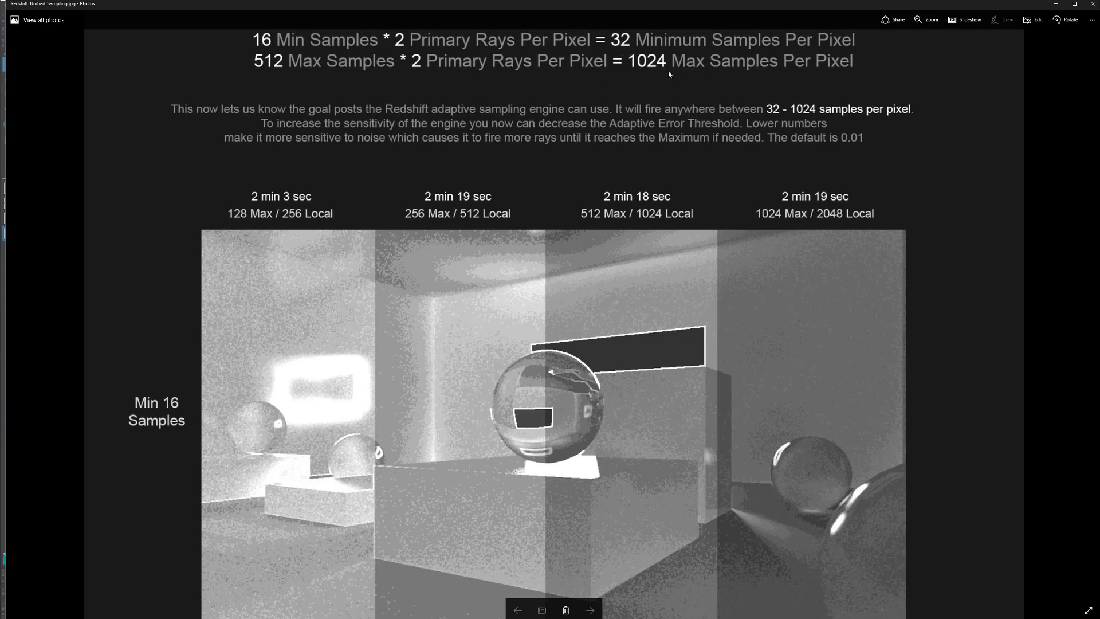
drag(669, 73, 662, 189)
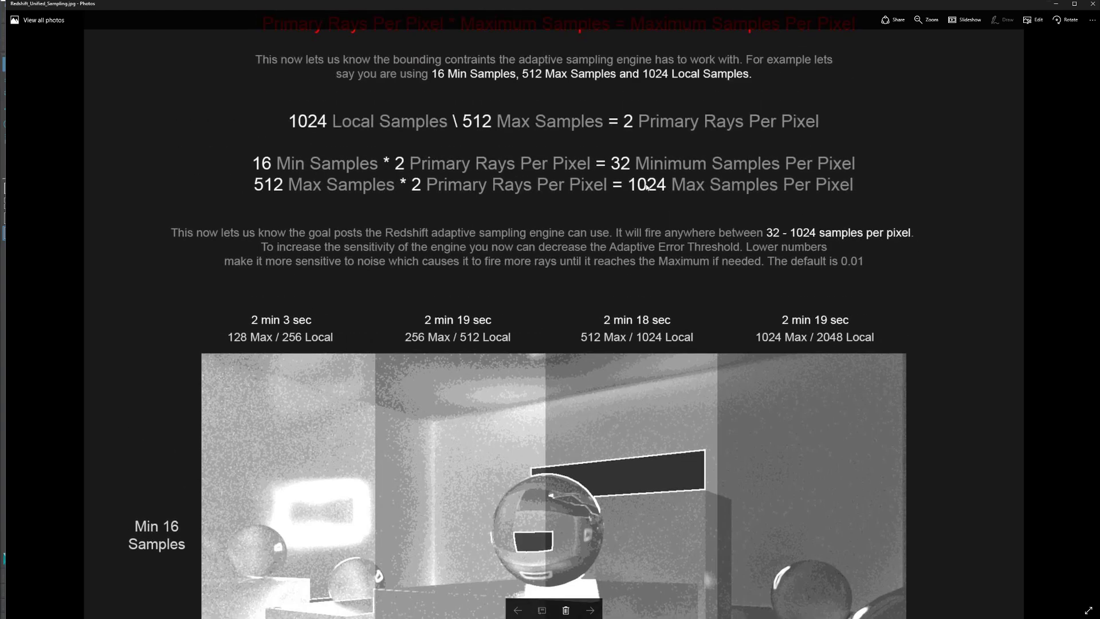
scroll(699, 184, up, 5)
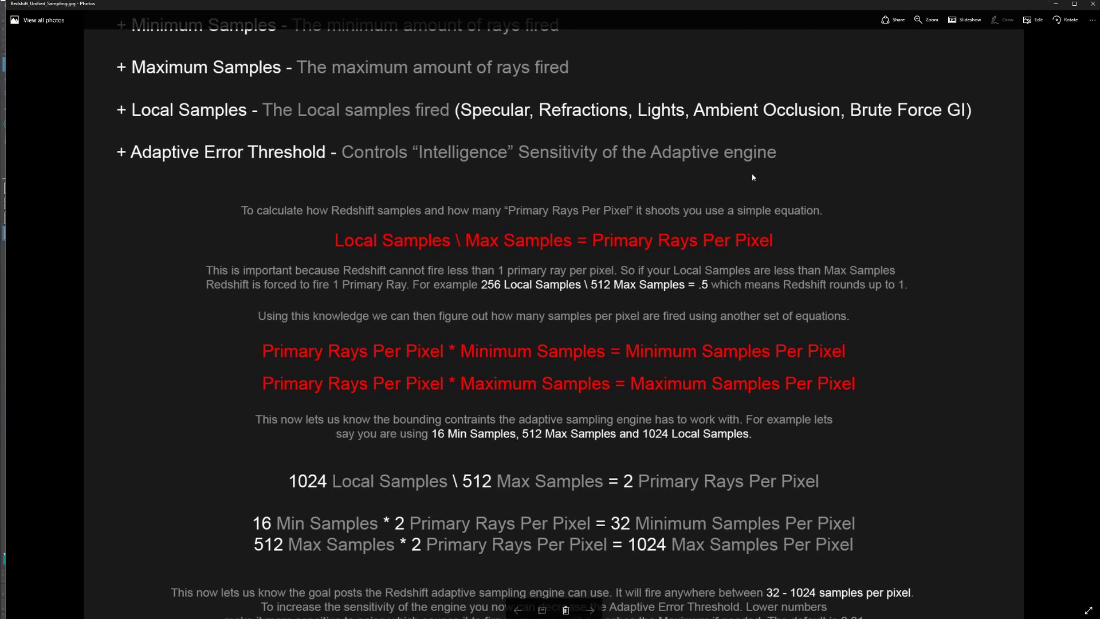
scroll(533, 419, down, 5)
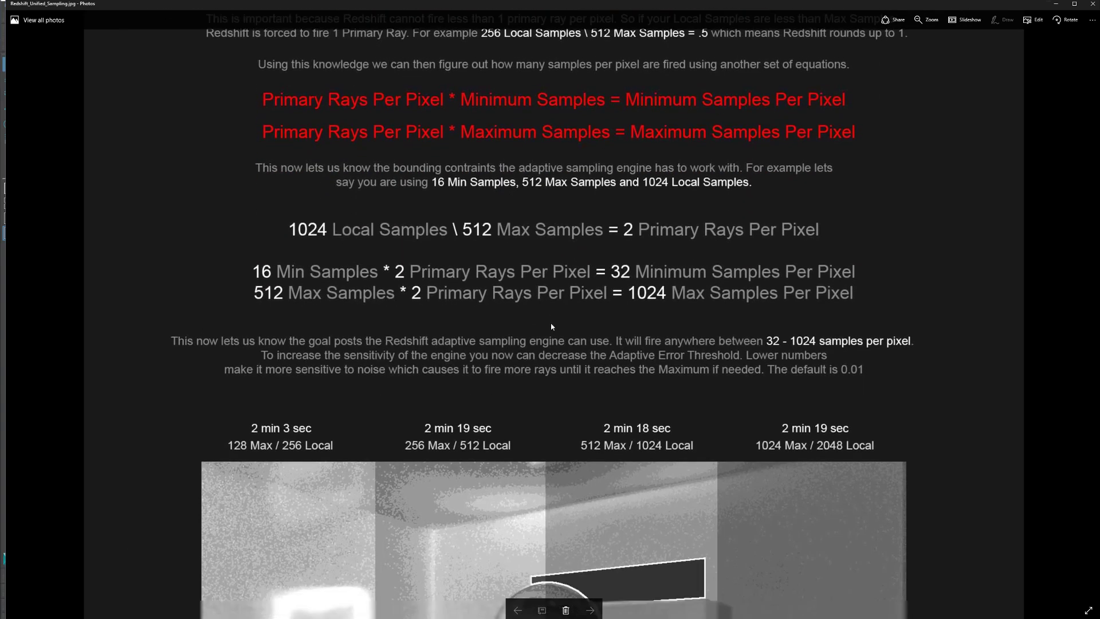
scroll(593, 247, down, 1)
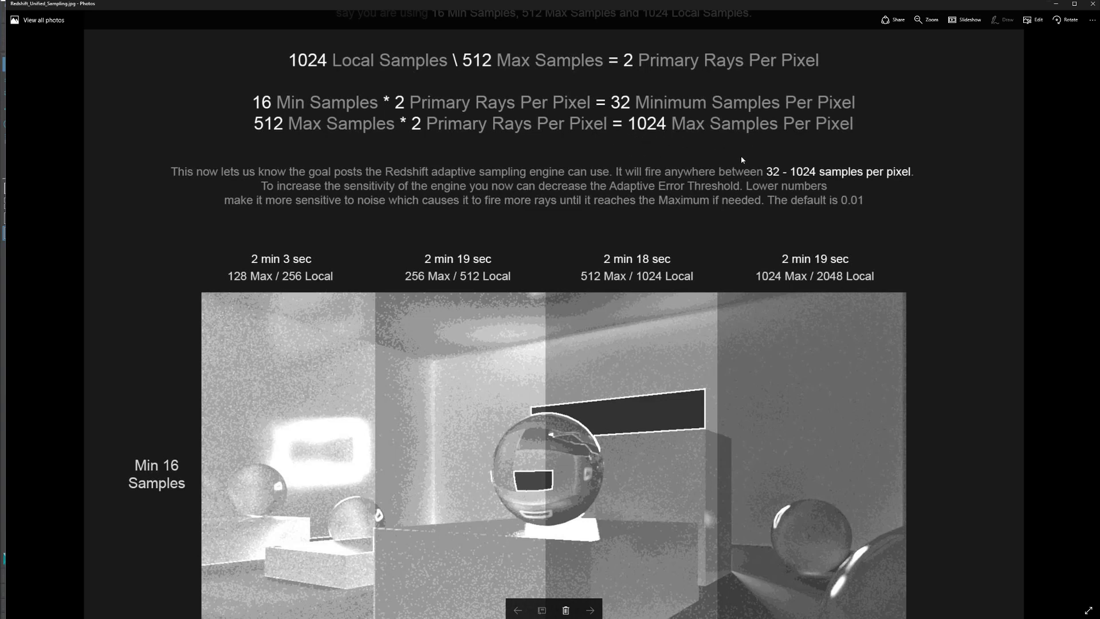
Step: Read the note on the adaptive sampling range and error threshold, and examine the four Min 16 comparison renders beneath it
drag(234, 221, 252, 157)
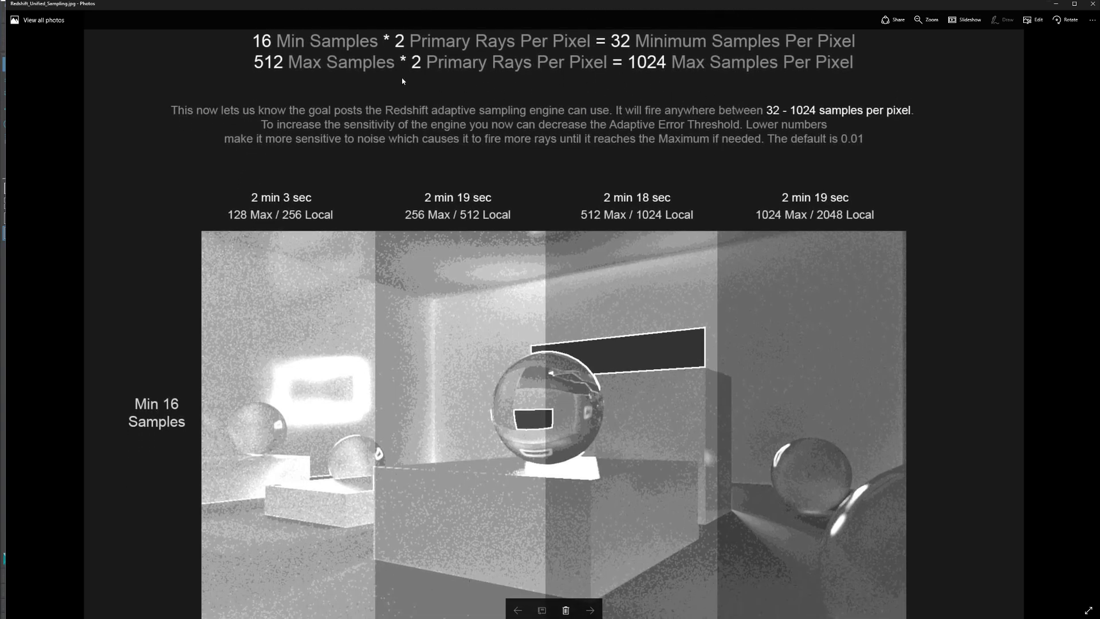
scroll(191, 162, down, 1)
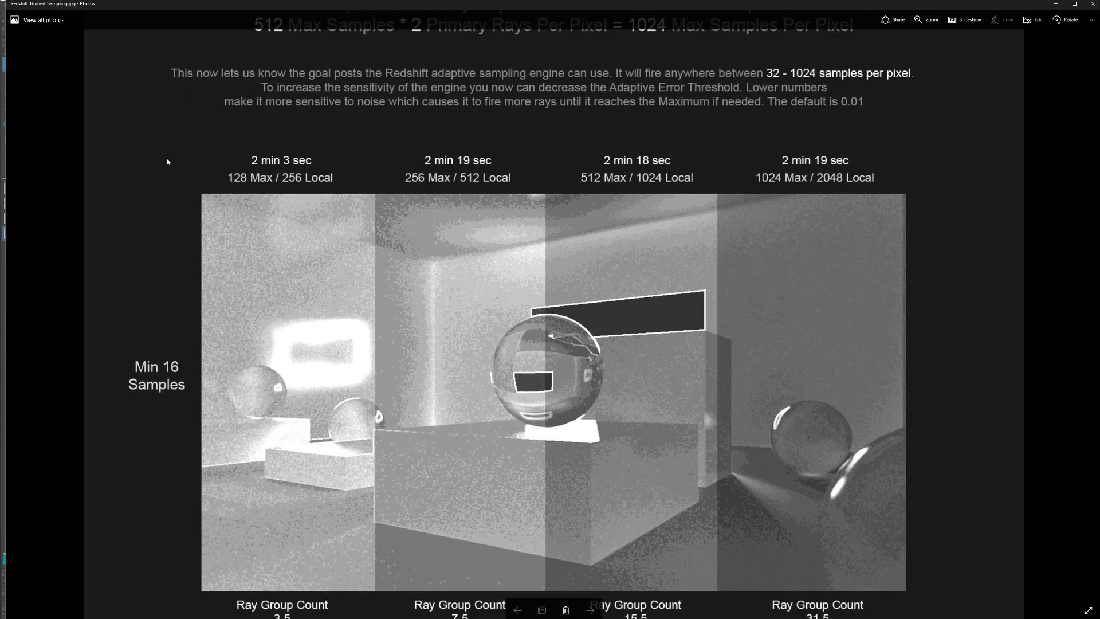
scroll(168, 177, down, 1)
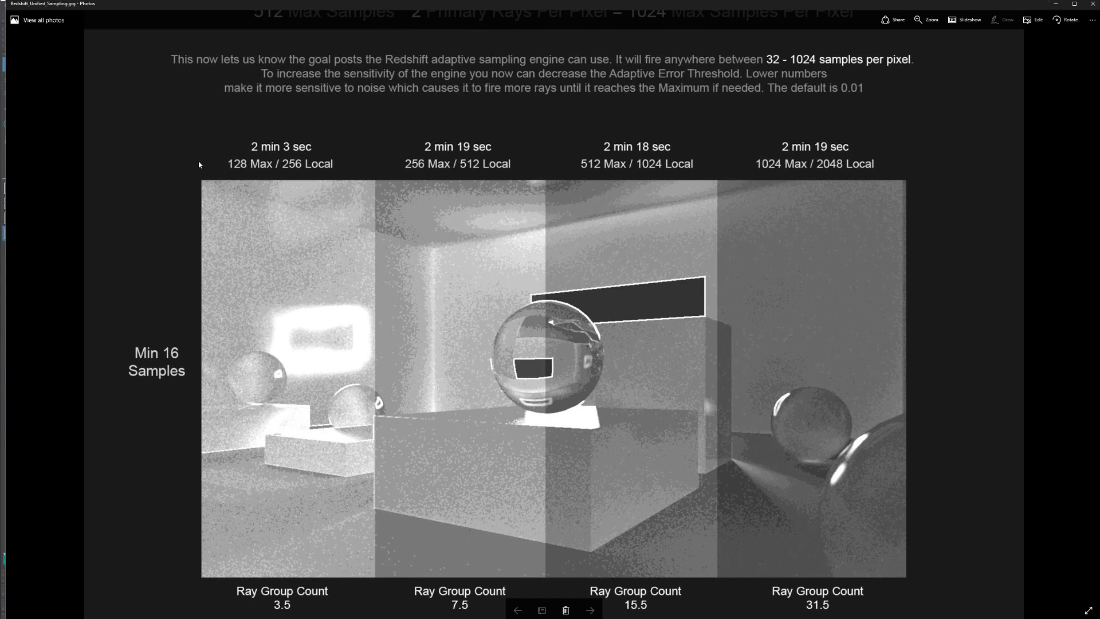
scroll(194, 174, down, 1)
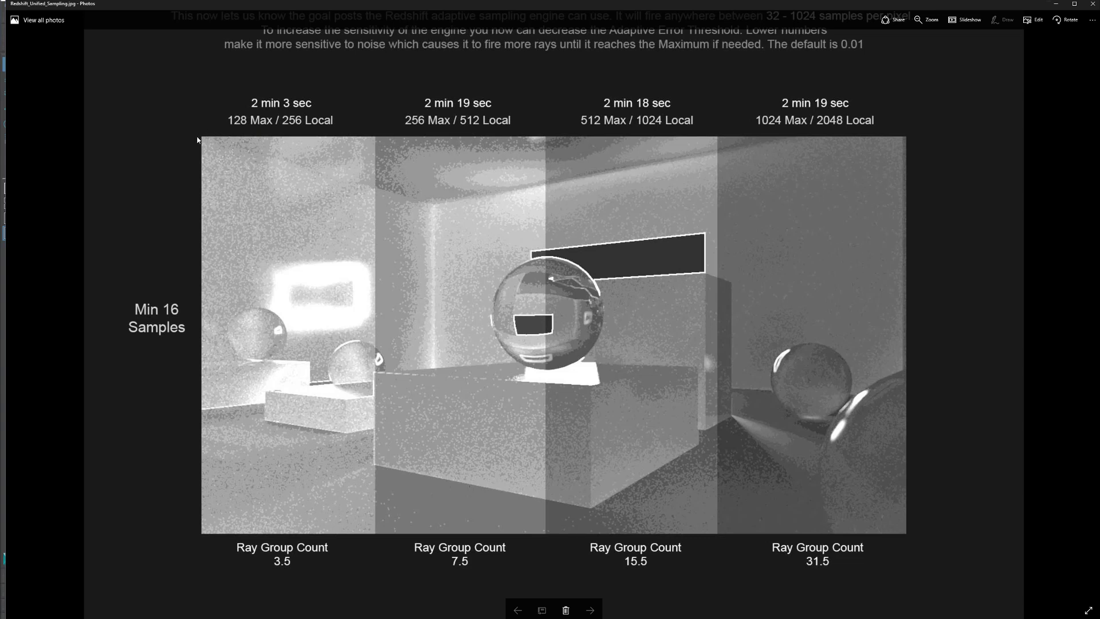
scroll(308, 161, down, 1)
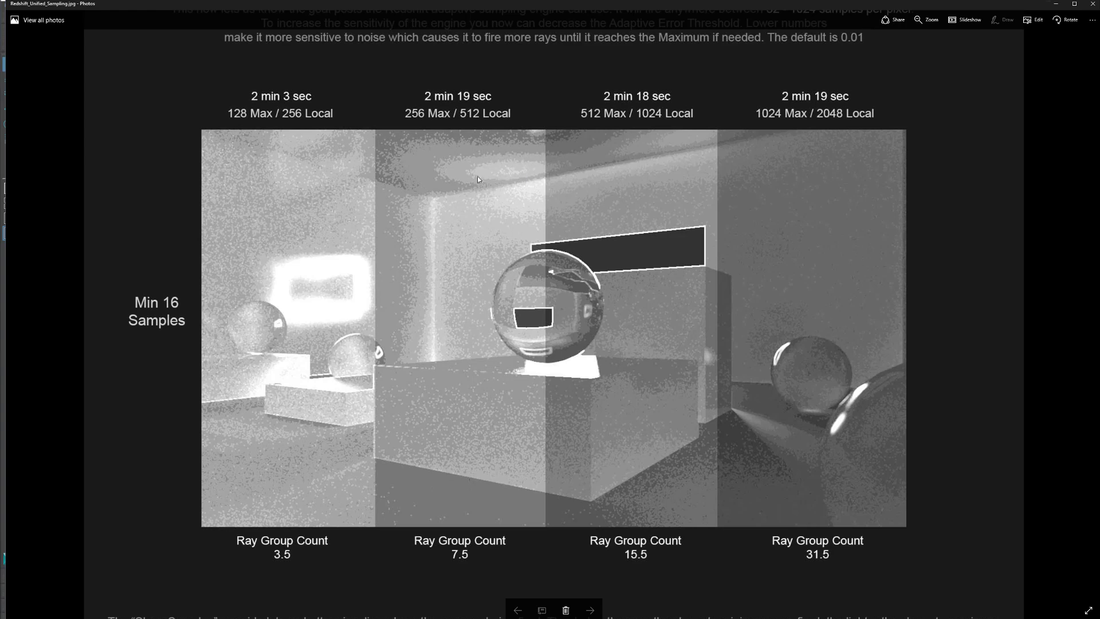
Step: Compare the 128 Max / 256 Local render with the 256 gradient in the Max Primary Rays chart
drag(452, 326, 450, 256)
drag(451, 374, 446, 270)
scroll(197, 296, down, 5)
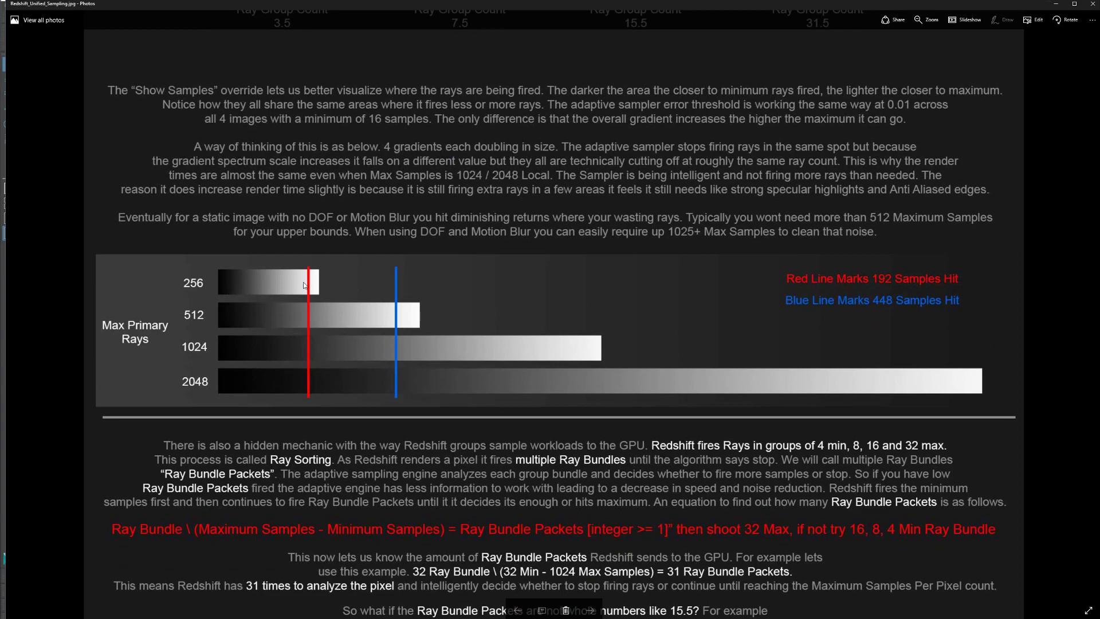
scroll(334, 280, up, 6)
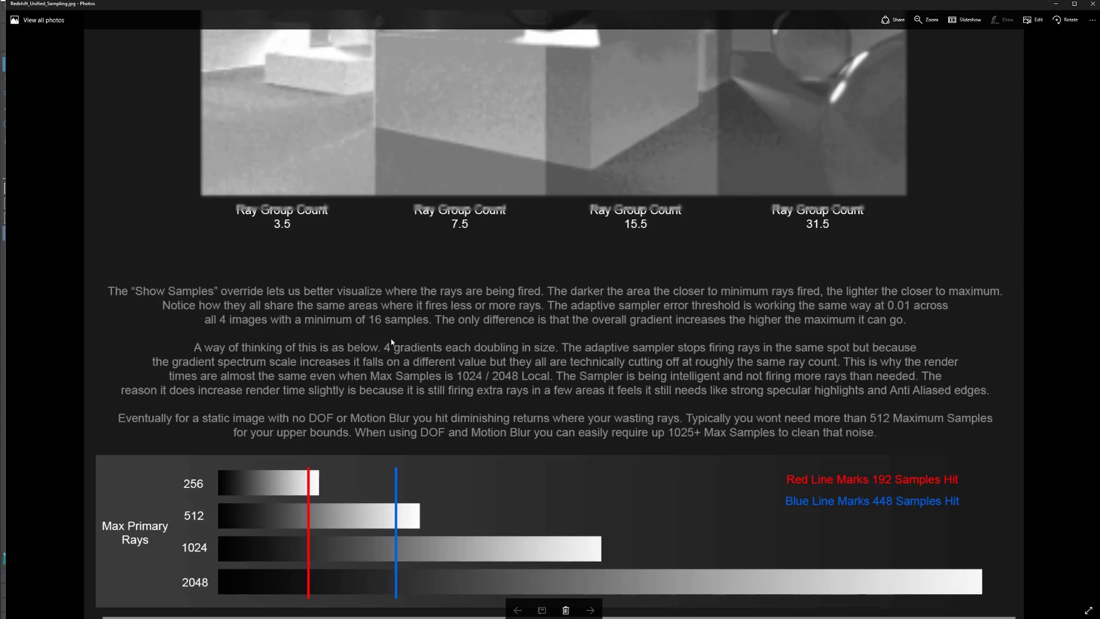
scroll(314, 150, down, 5)
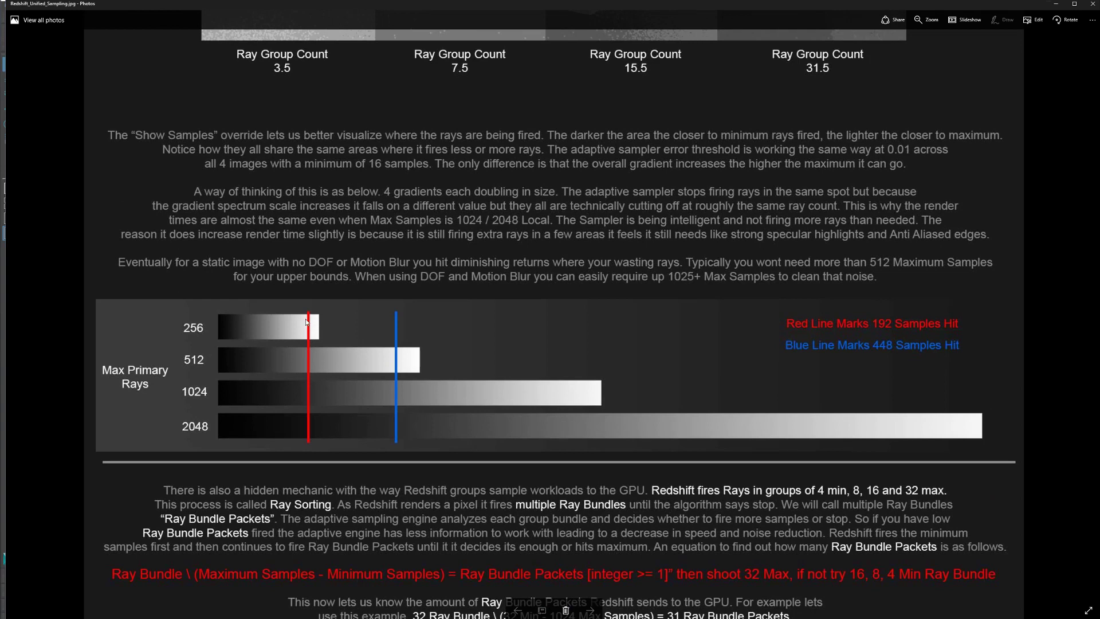
scroll(342, 229, up, 5)
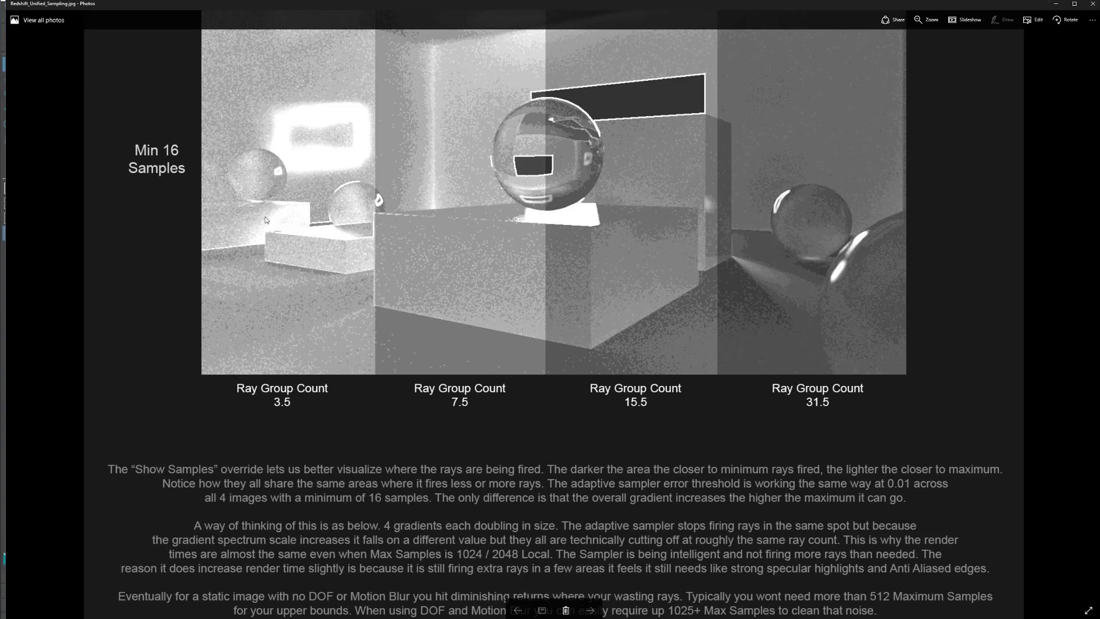
scroll(319, 272, down, 3)
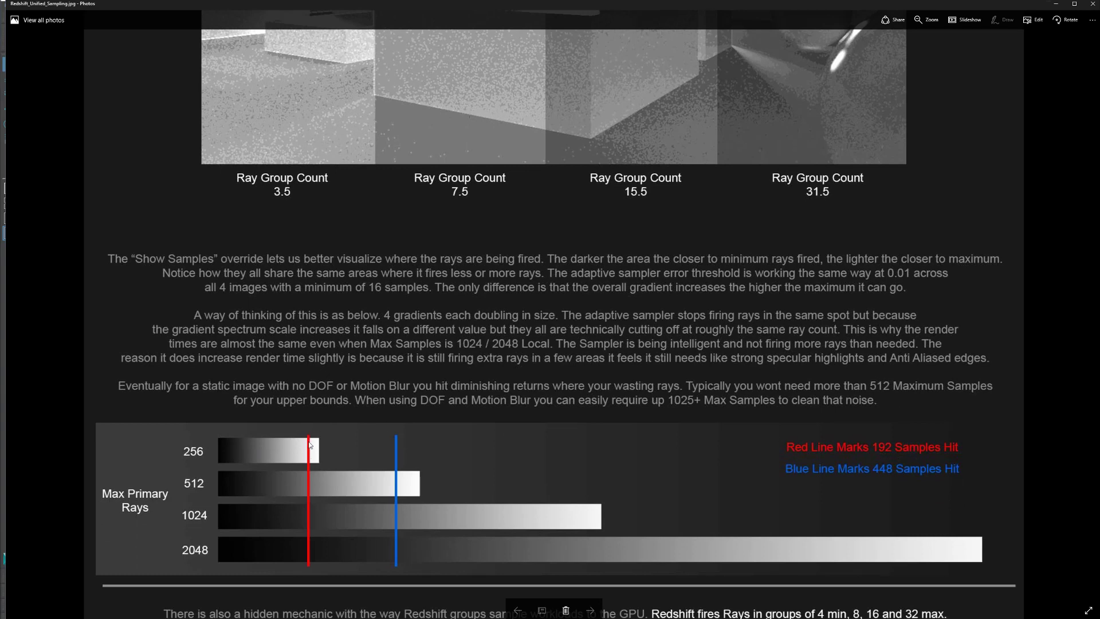
scroll(267, 126, up, 2)
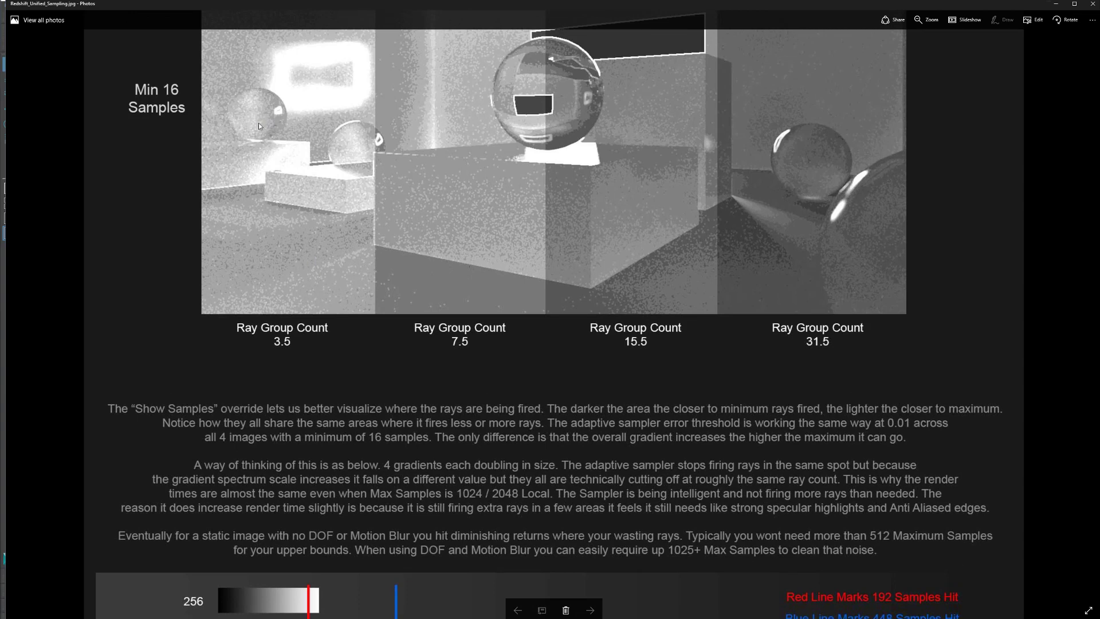
scroll(474, 347, up, 3)
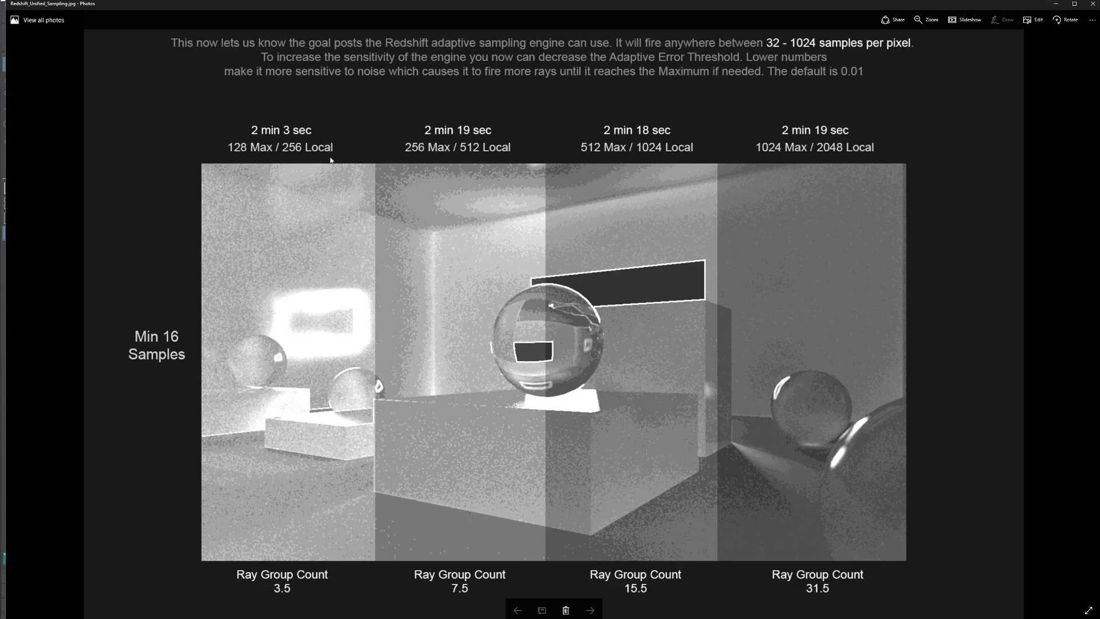
Step: Follow the red 192-sample line across the 512 and 1024 gradients and relate it to the corresponding comparison renders
scroll(452, 393, down, 6)
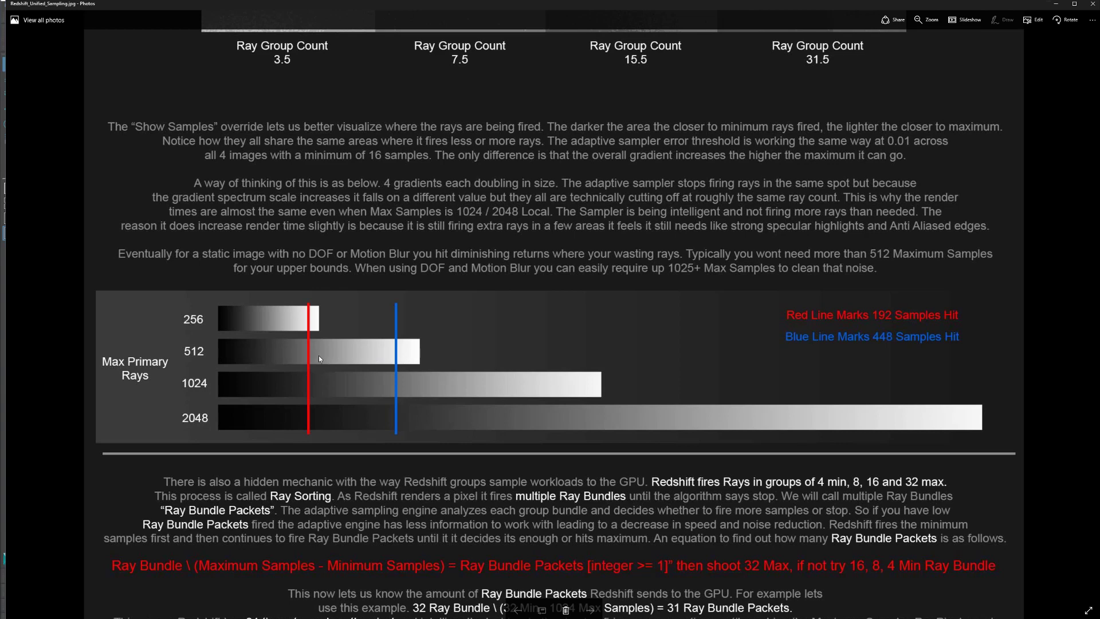
scroll(319, 350, down, 1)
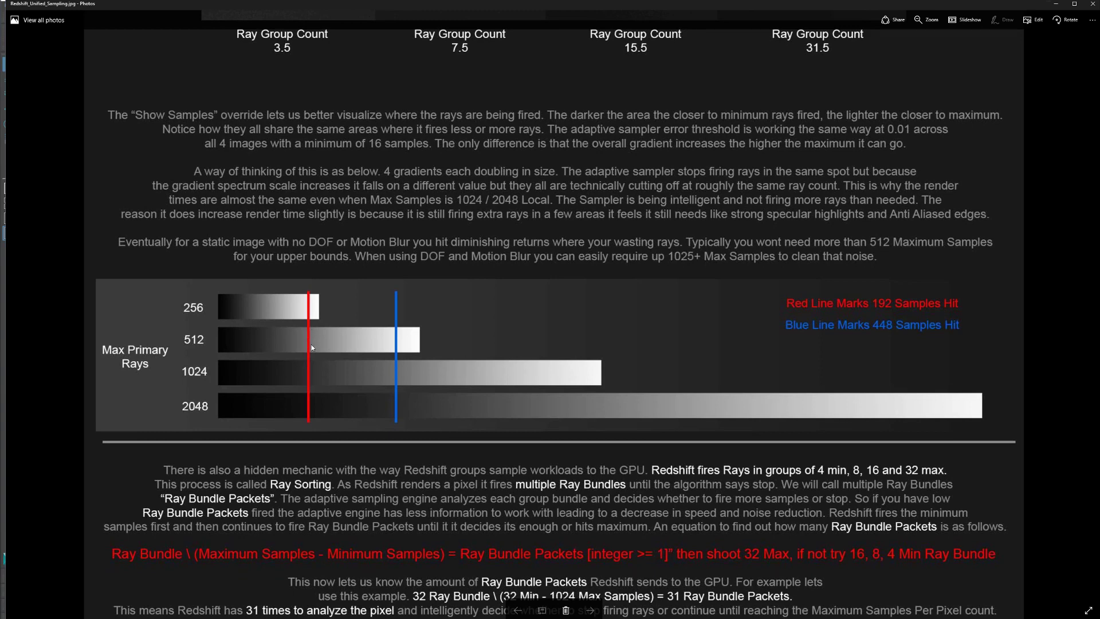
scroll(351, 342, down, 5)
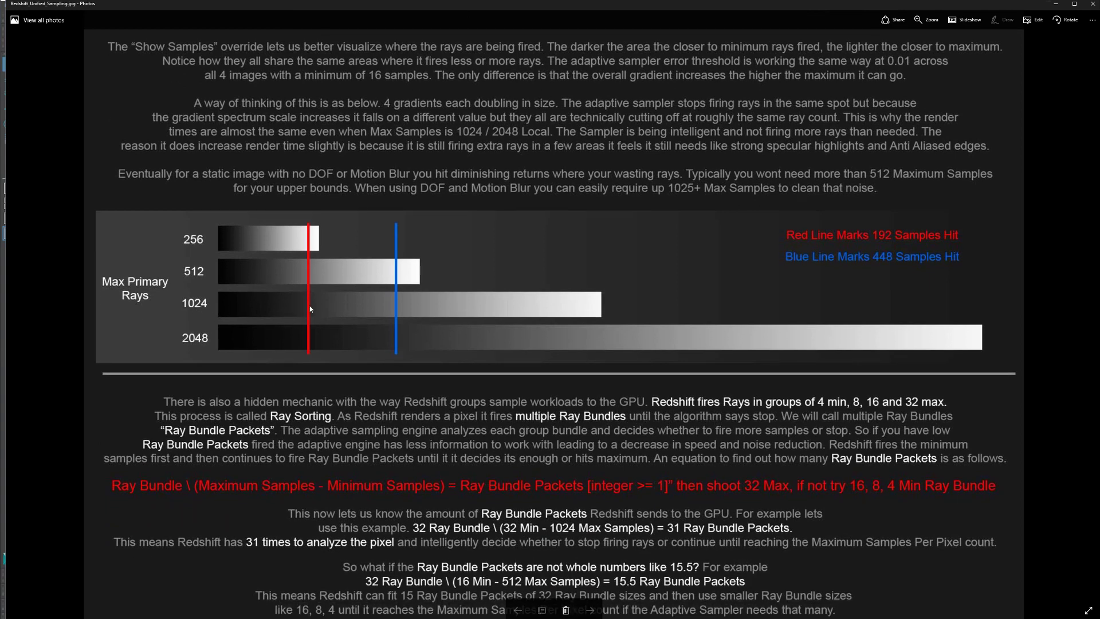
scroll(309, 305, up, 20)
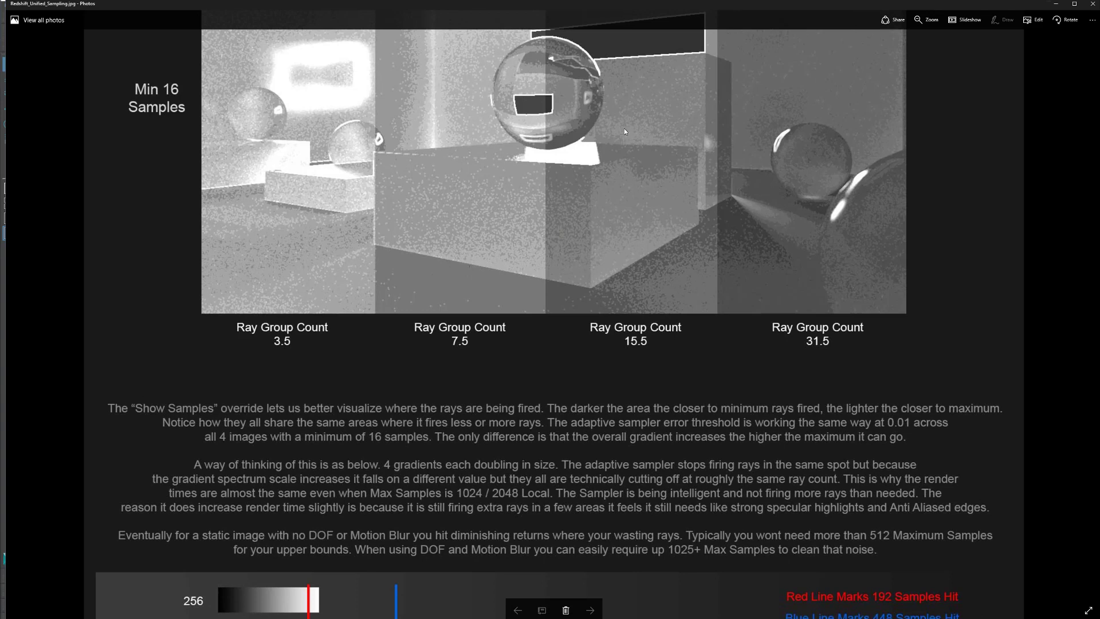
scroll(508, 389, down, 19)
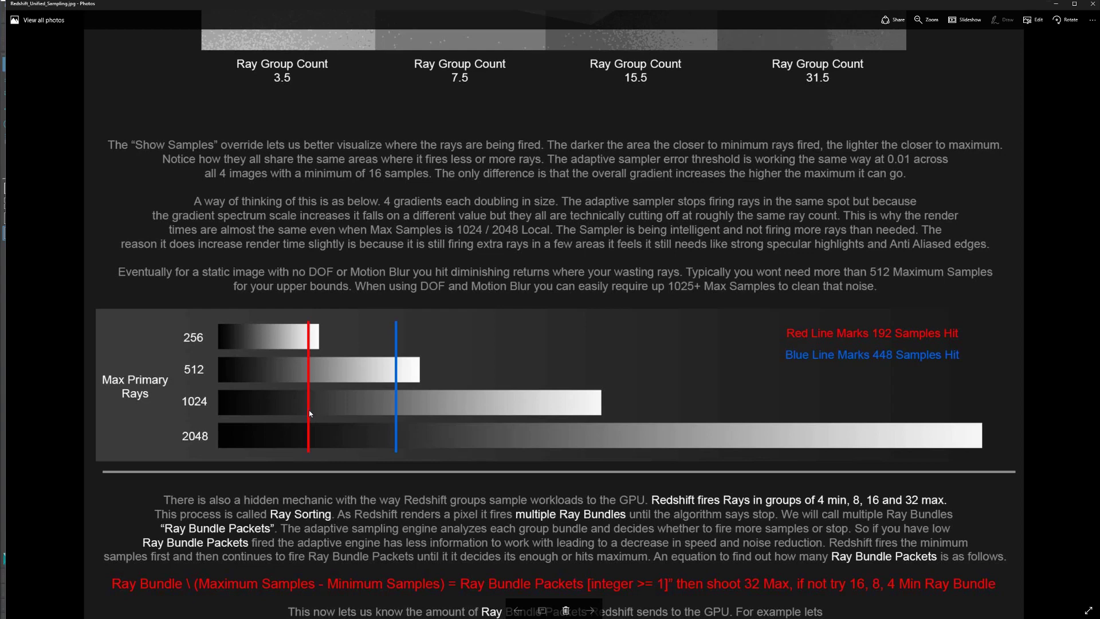
Step: Compare the render times and brightness of the four Max / Local sample combinations
scroll(472, 300, up, 5)
scroll(472, 300, up, 1)
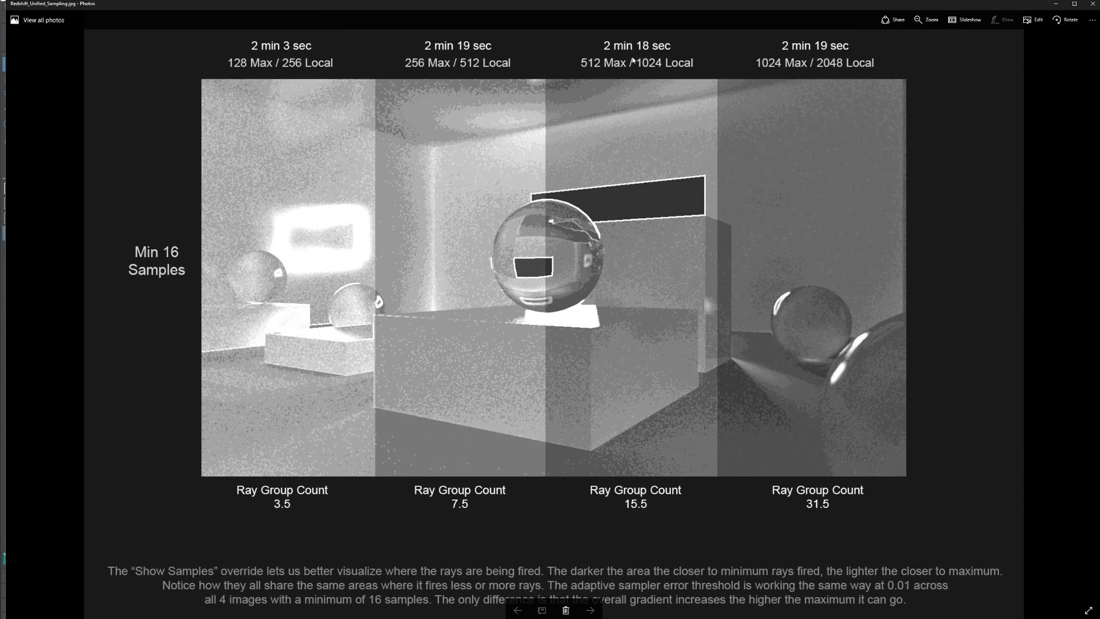
scroll(782, 111, up, 1)
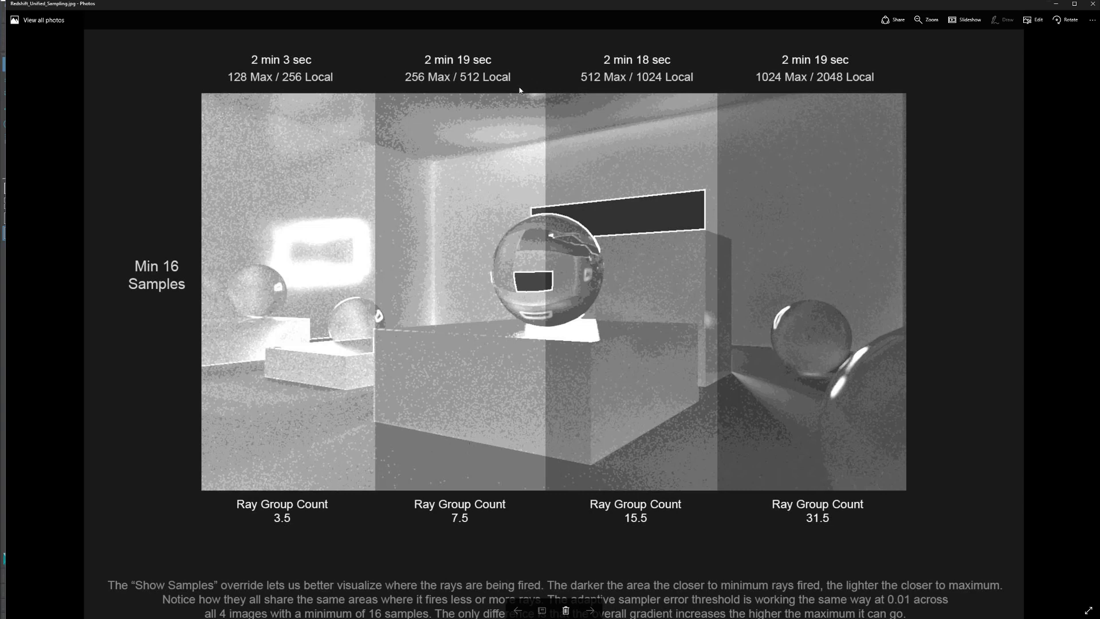
scroll(343, 196, up, 1)
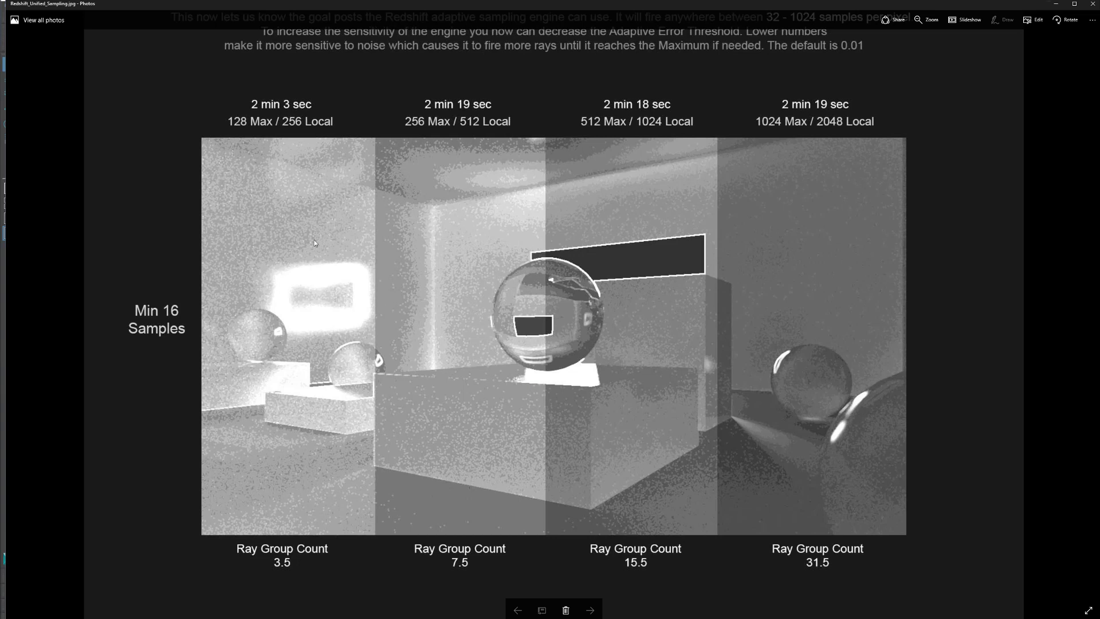
Step: Contrast the brightest and darkest comparison renders with the 256 and 2048 gradients, checking where the red line crosses each
scroll(555, 274, down, 5)
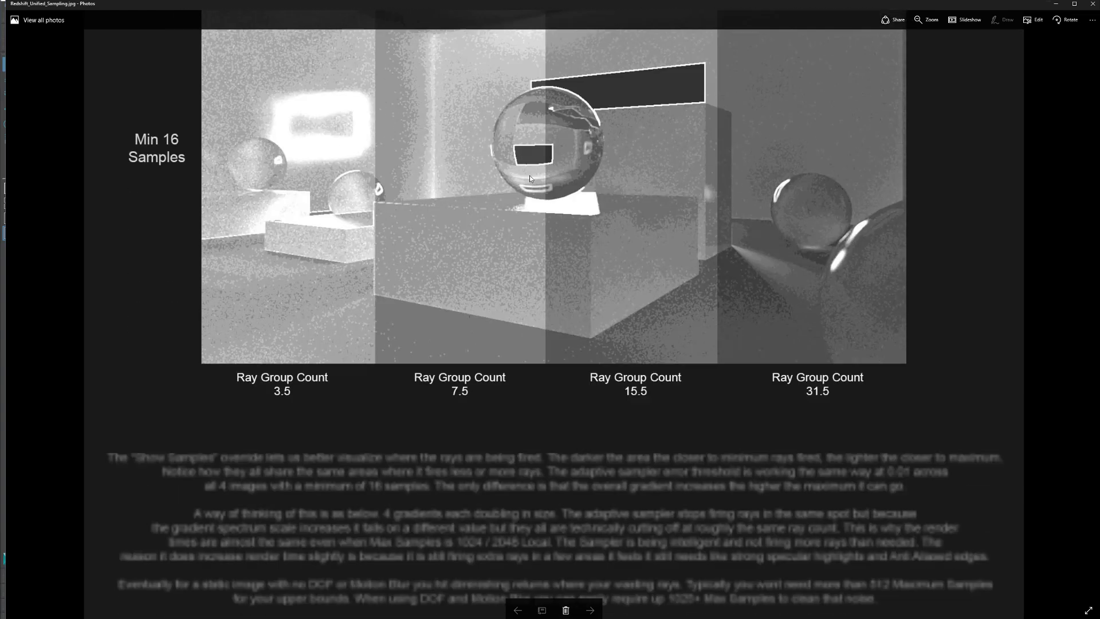
scroll(548, 274, down, 3)
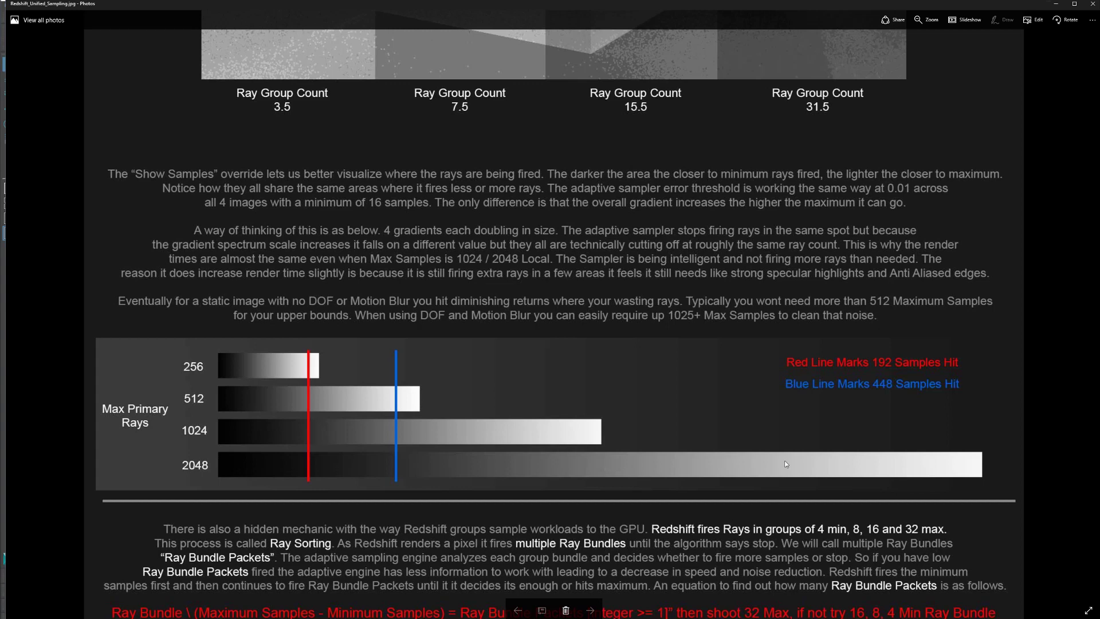
scroll(566, 190, up, 7)
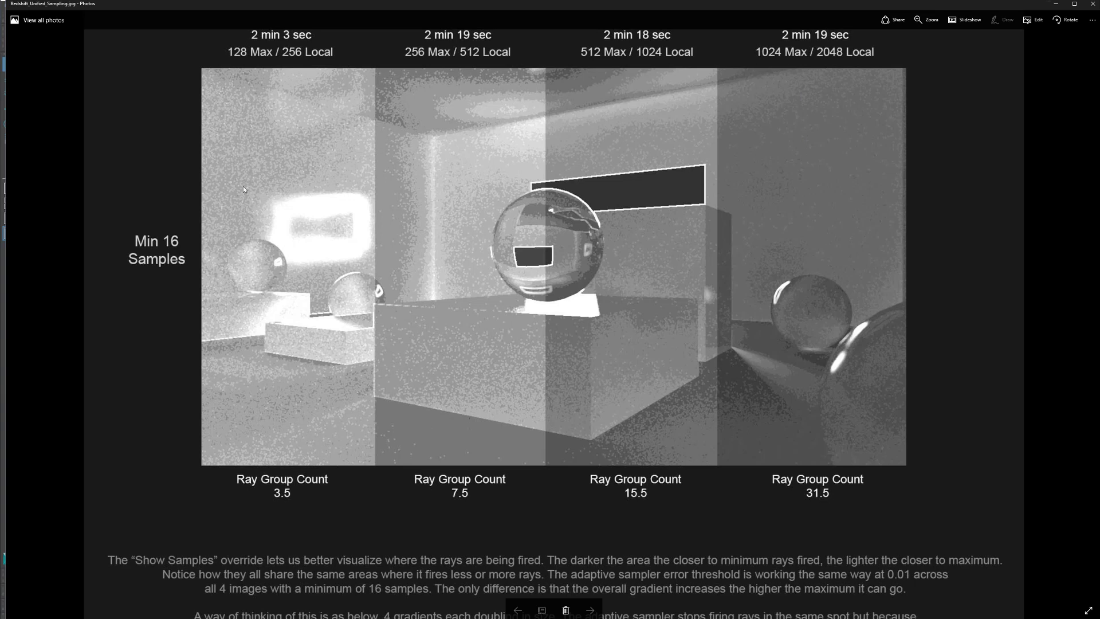
scroll(243, 190, up, 1)
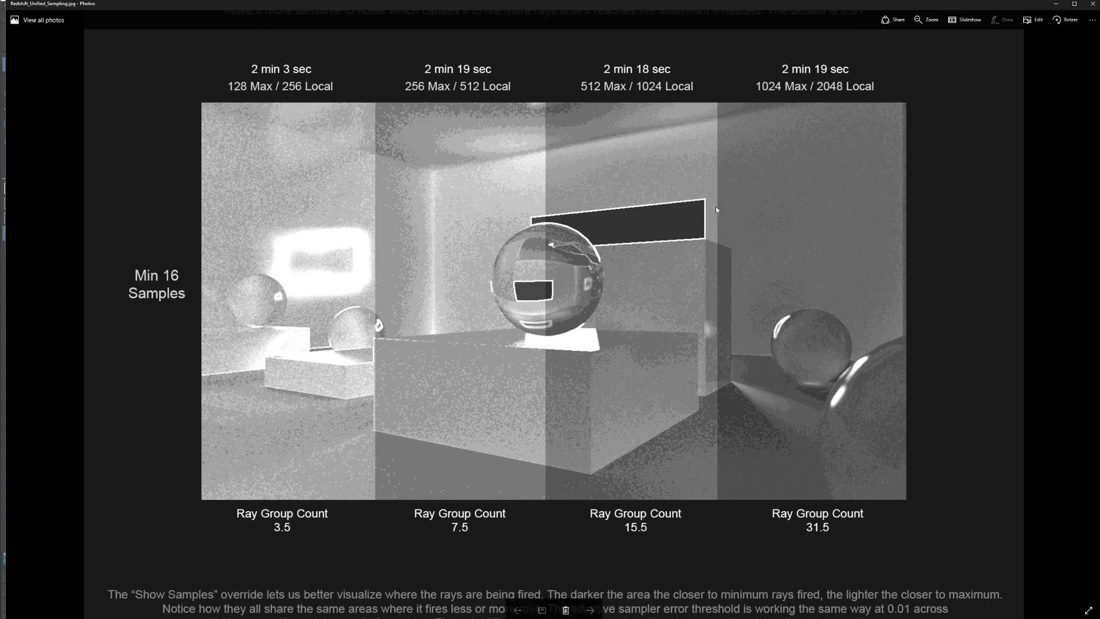
scroll(762, 286, down, 8)
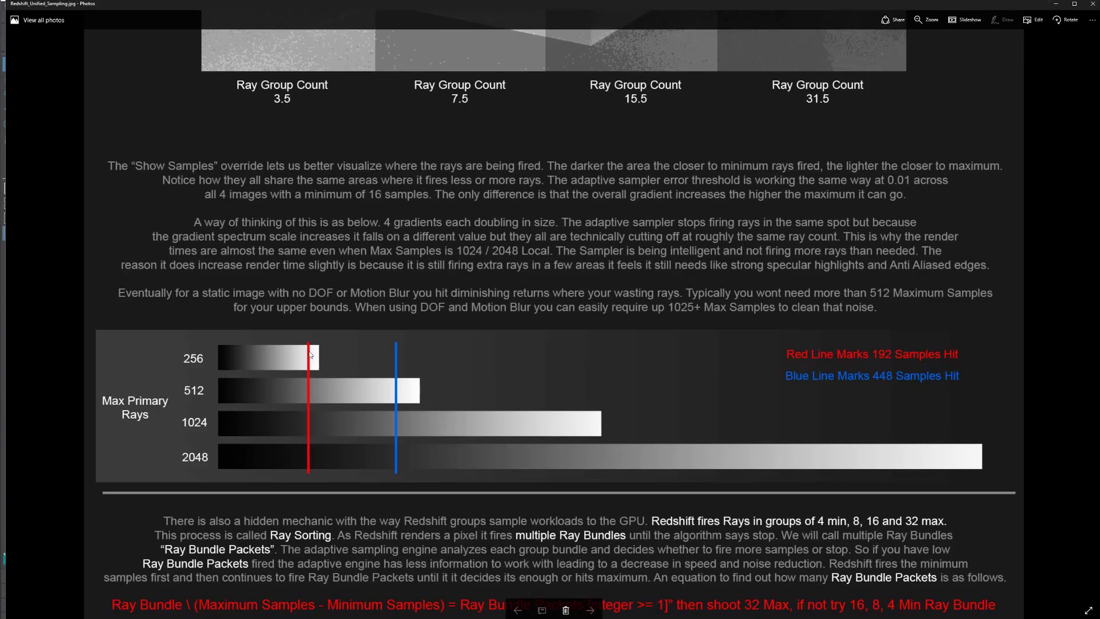
scroll(355, 180, up, 8)
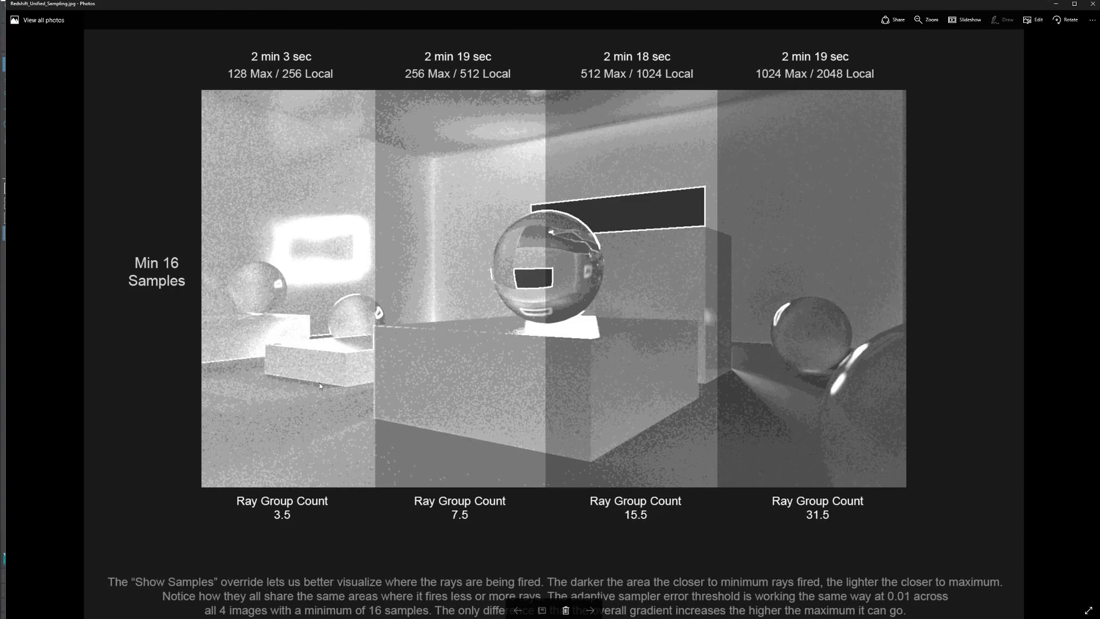
scroll(320, 385, down, 8)
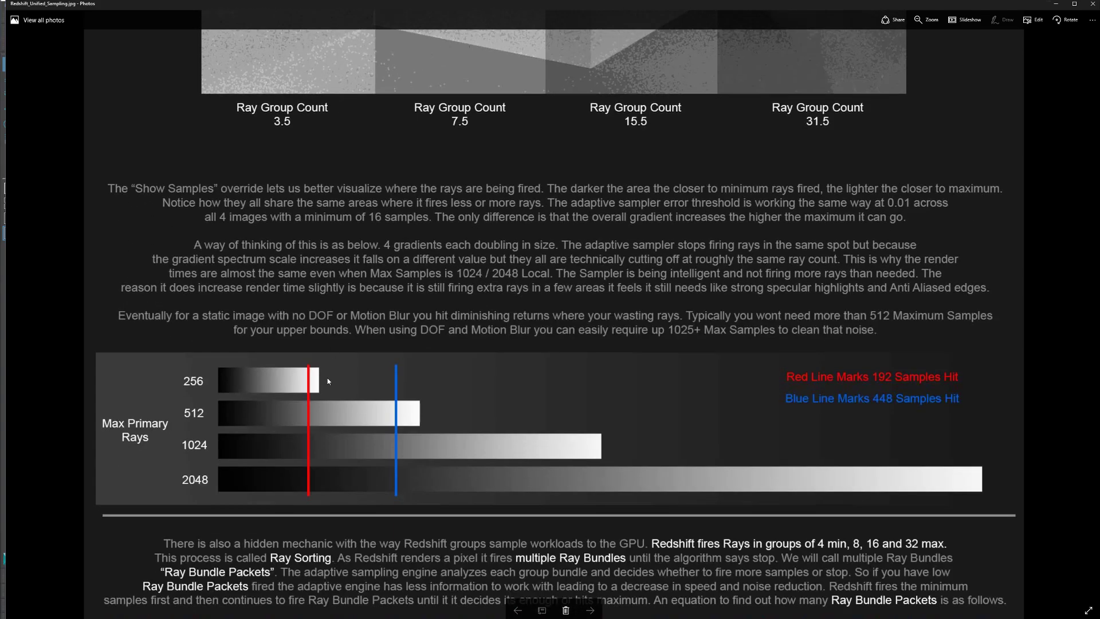
scroll(530, 335, up, 6)
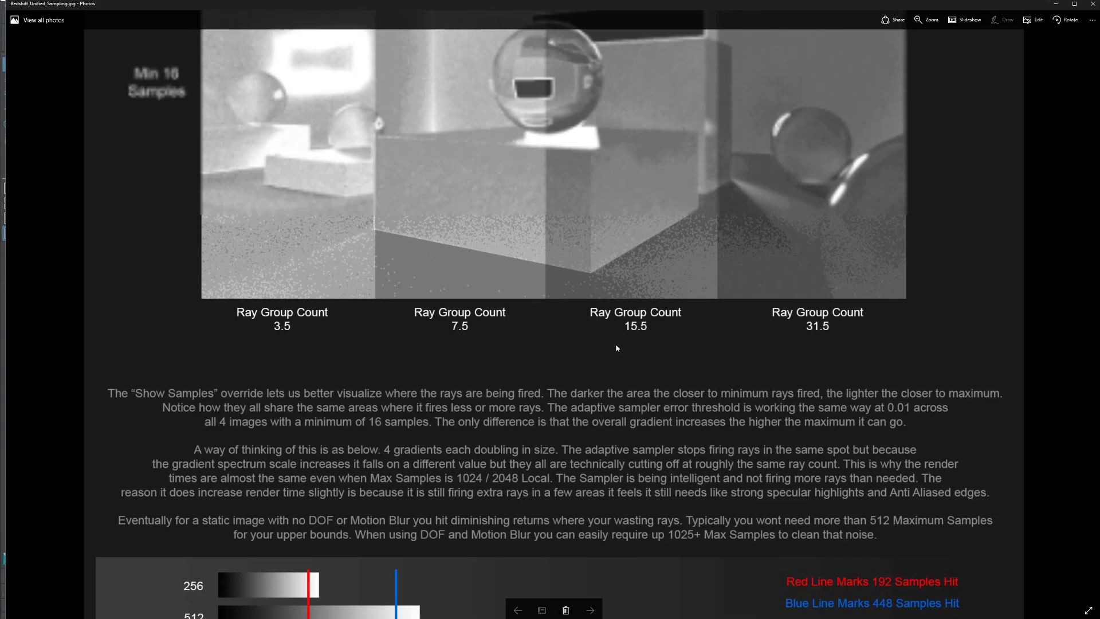
scroll(499, 238, down, 7)
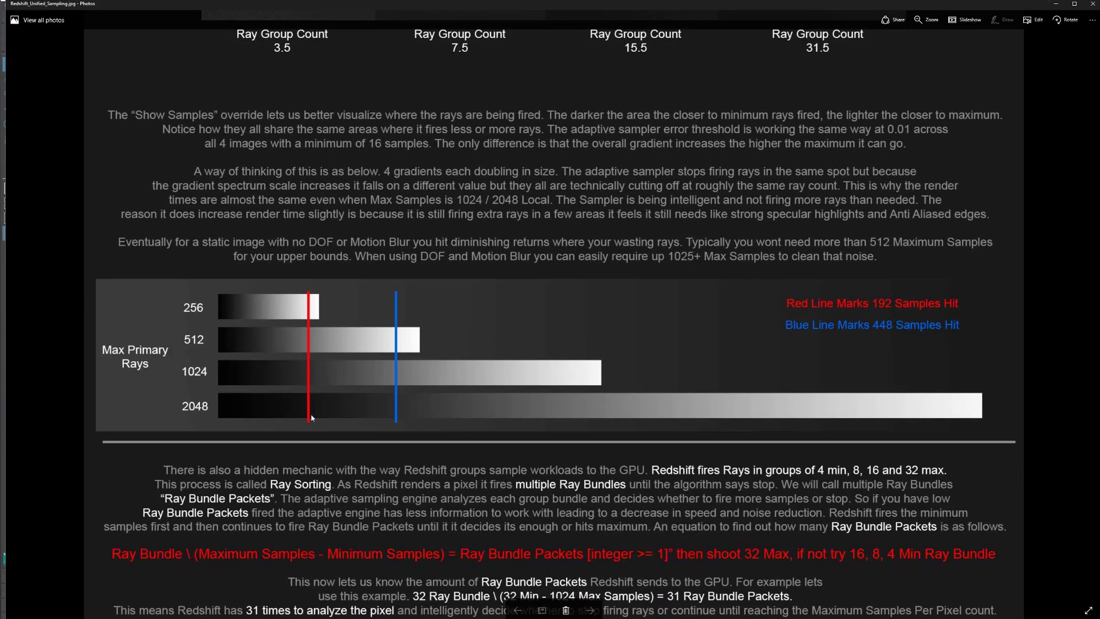
Step: Compare the four Show Samples renders, from 128 Max / 256 Local to 1024 Max / 2048 Local, for brightness and render time
scroll(566, 411, up, 4)
scroll(614, 395, up, 3)
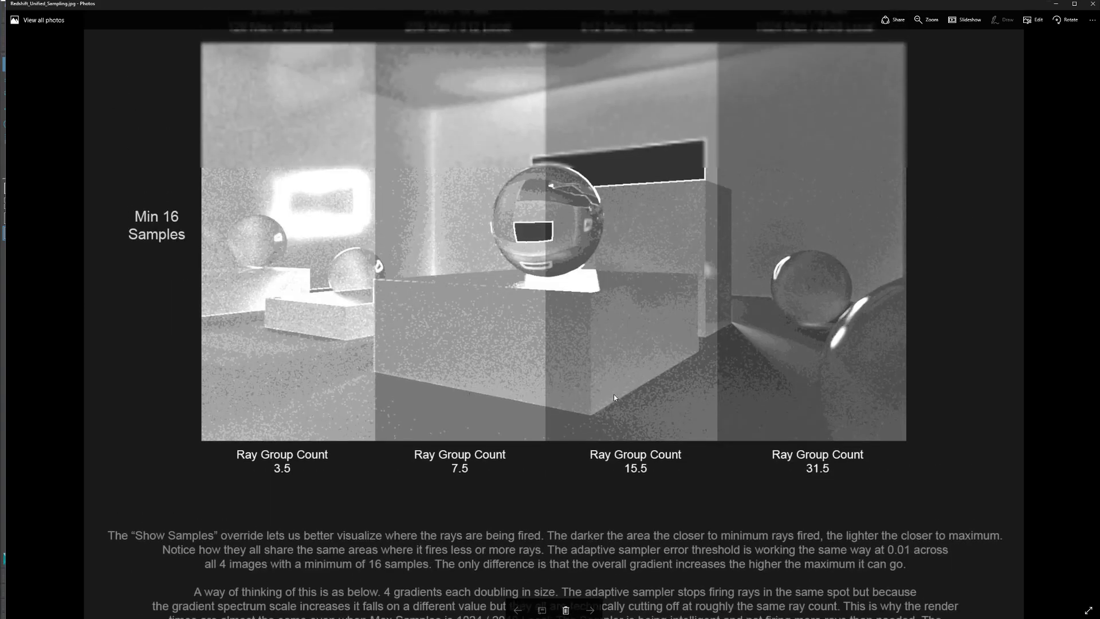
scroll(676, 329, up, 1)
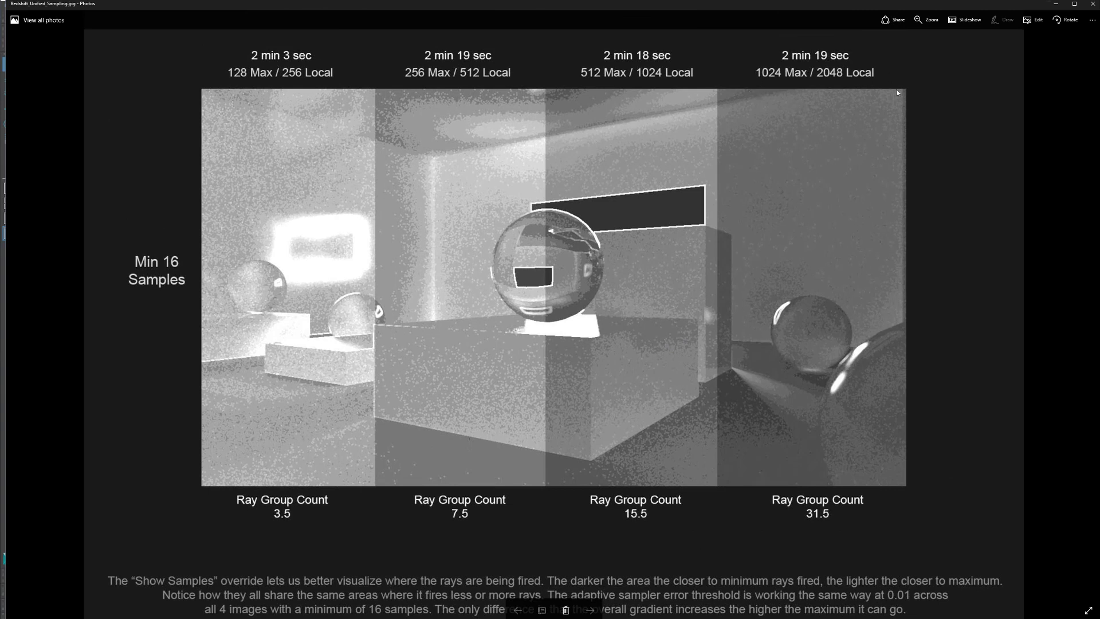
scroll(915, 164, up, 1)
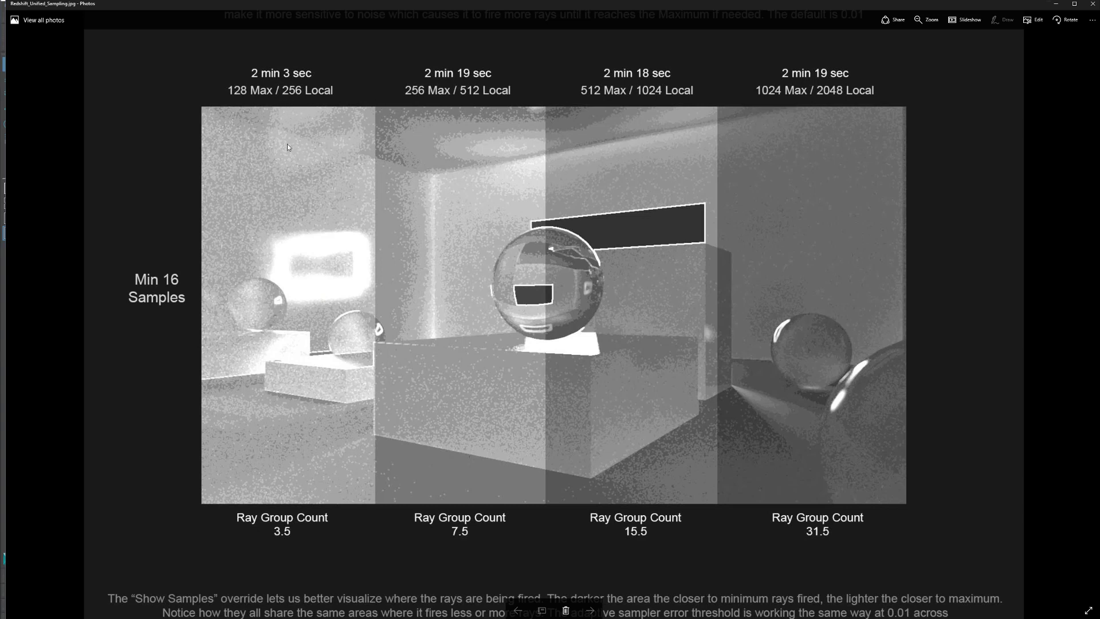
drag(806, 295, 806, 282)
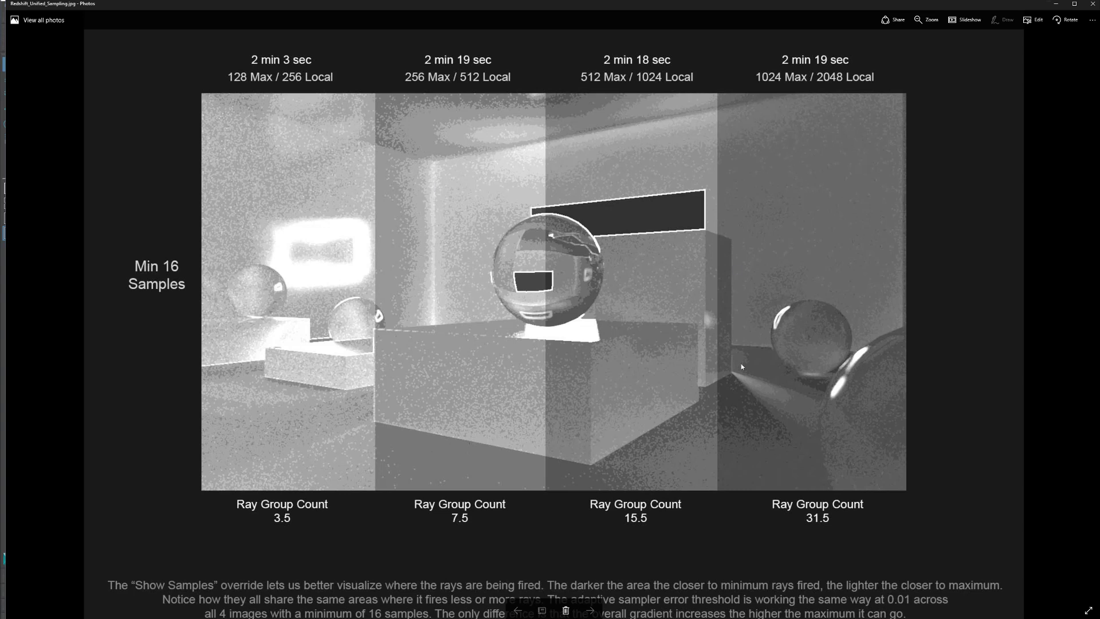
scroll(745, 338, down, 1)
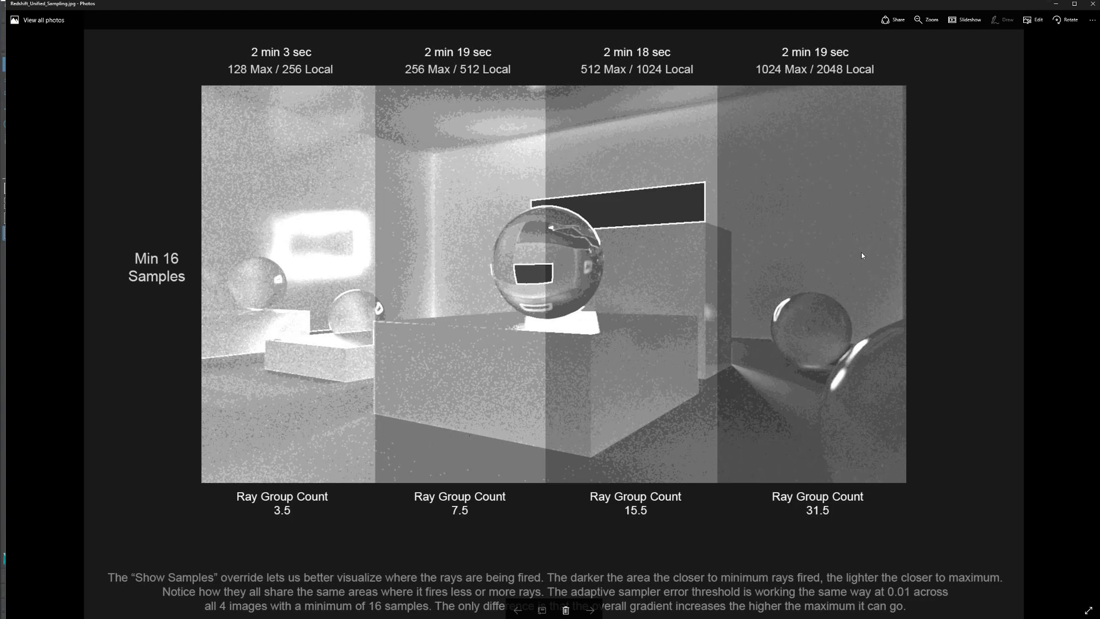
Step: Revisit the Primary Rays Per Pixel and samples-per-pixel equations and relate them to the four comparison renders
scroll(798, 158, up, 3)
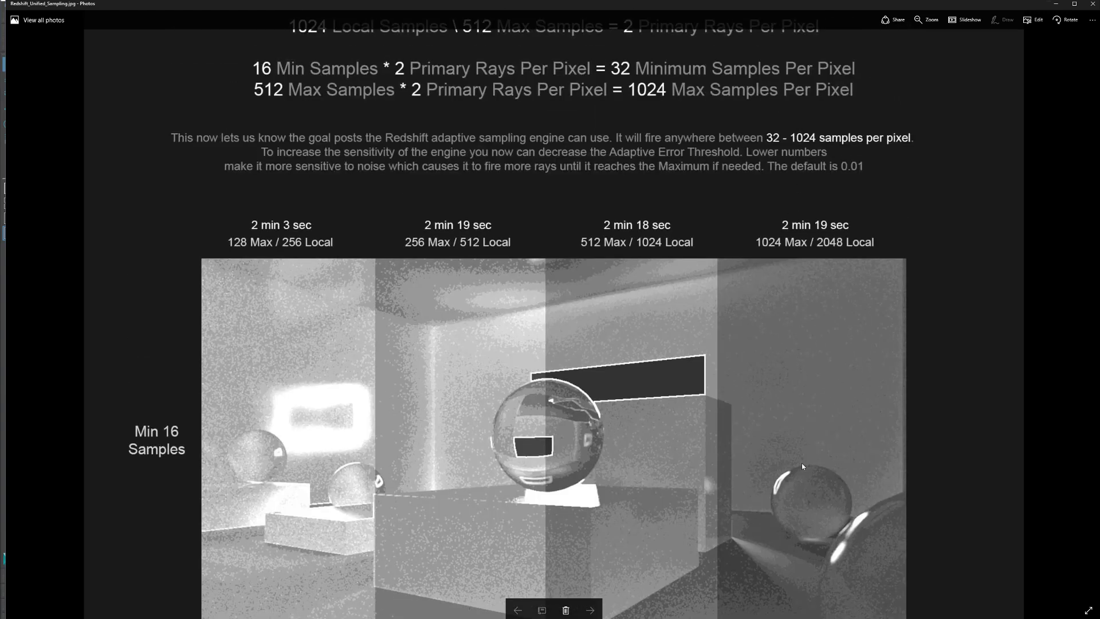
drag(802, 463, 784, 300)
scroll(784, 300, up, 10)
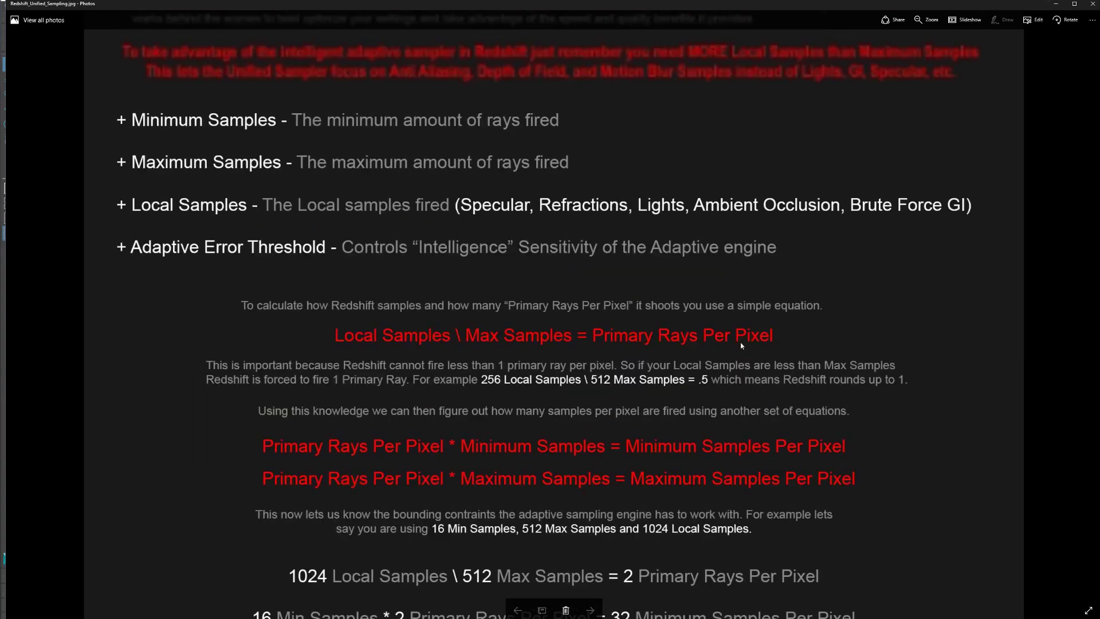
scroll(741, 344, up, 1)
scroll(395, 356, down, 15)
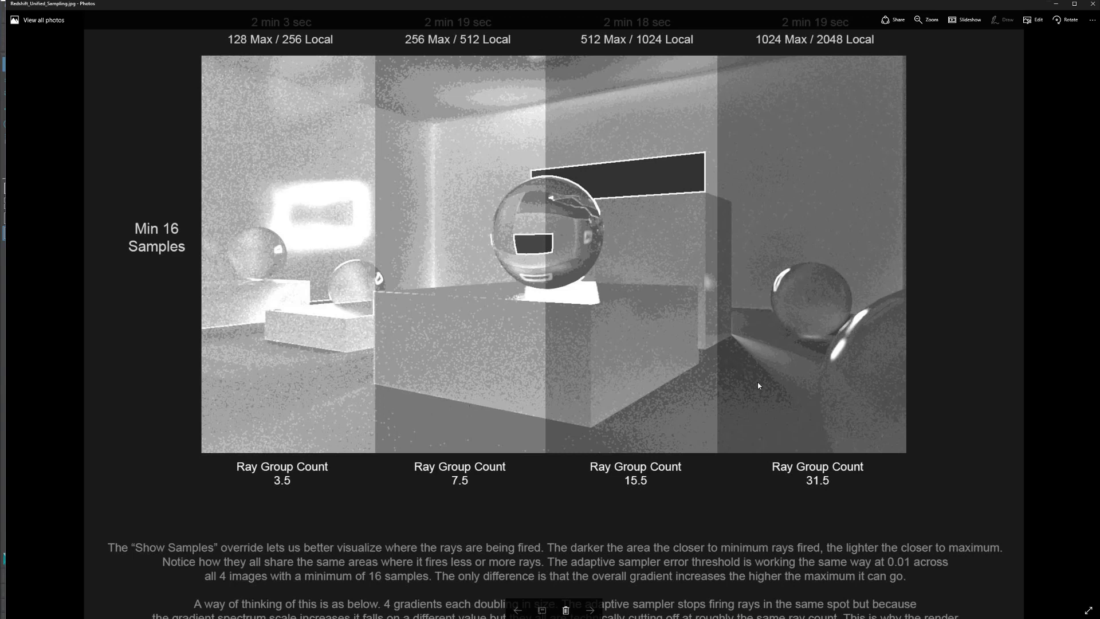
scroll(774, 290, up, 1)
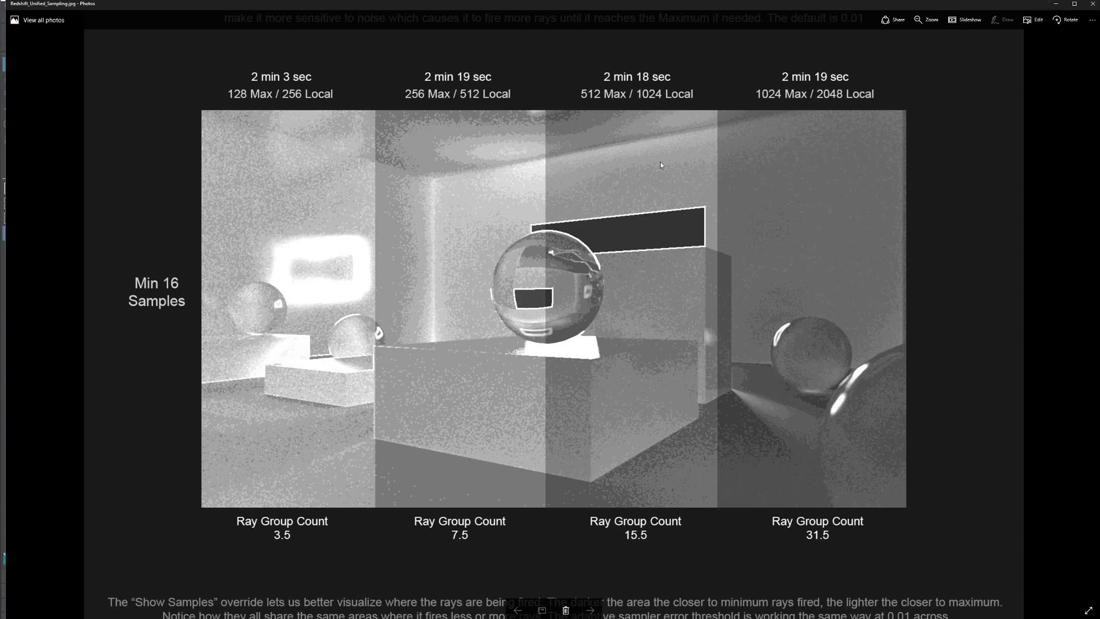
Step: Read the "Show Samples" override explanation and check it against the dark and light areas of the comparison renders
scroll(361, 508, down, 5)
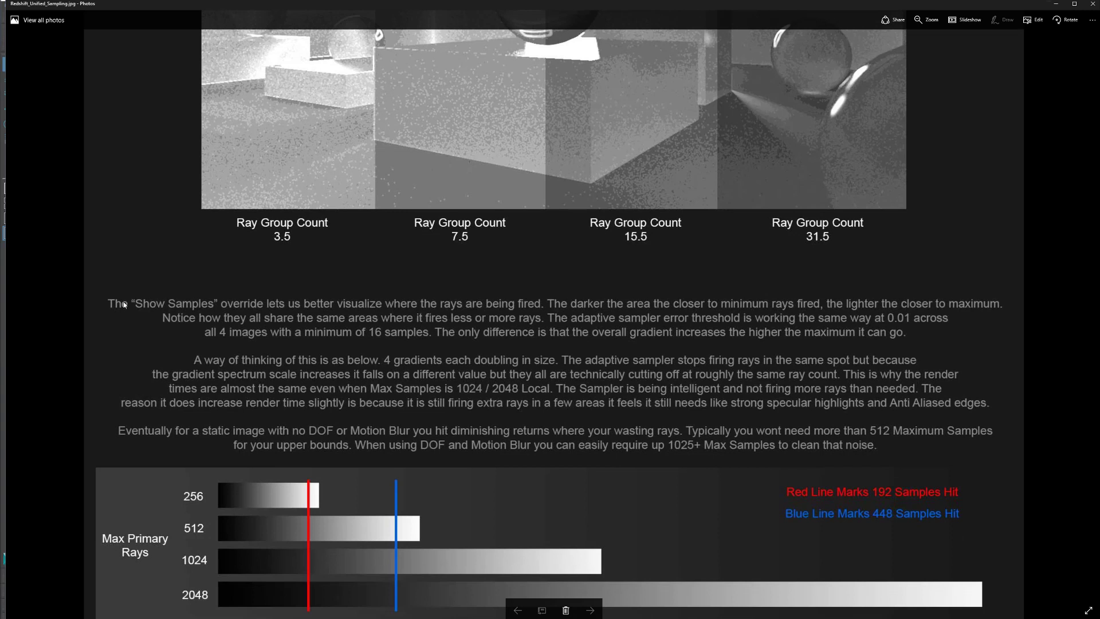
scroll(393, 301, up, 1)
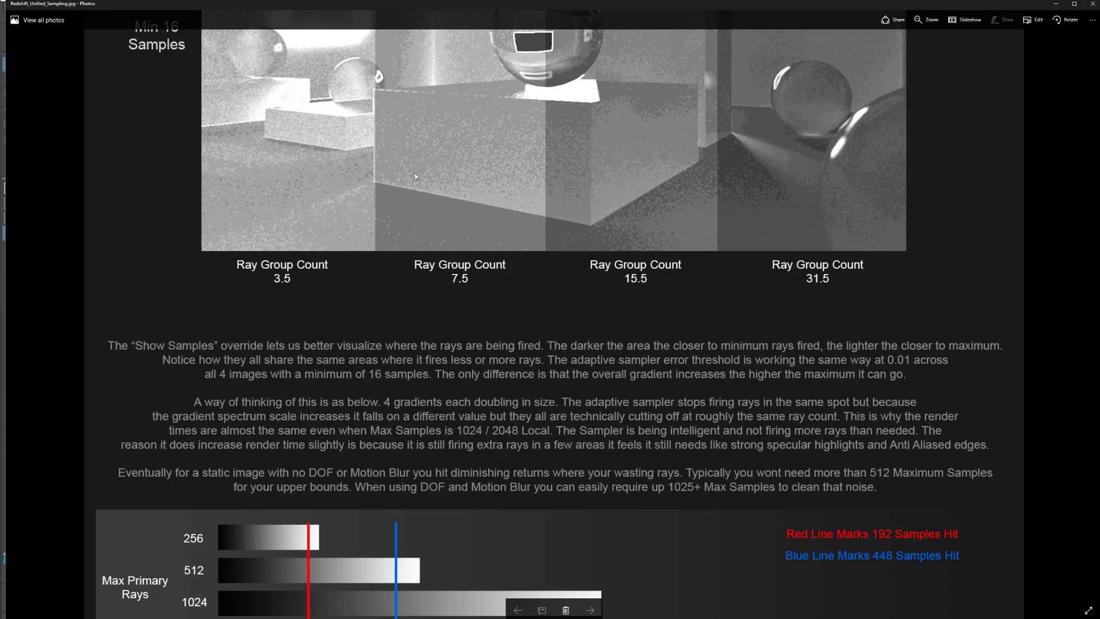
scroll(423, 366, up, 3)
scroll(425, 321, up, 1)
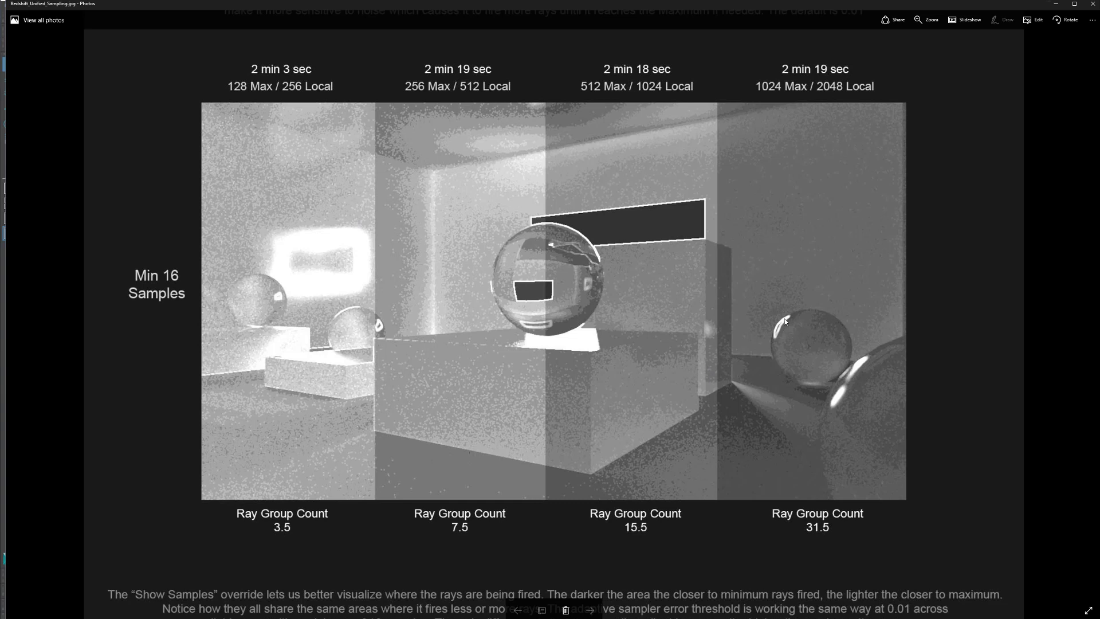
scroll(692, 395, down, 1)
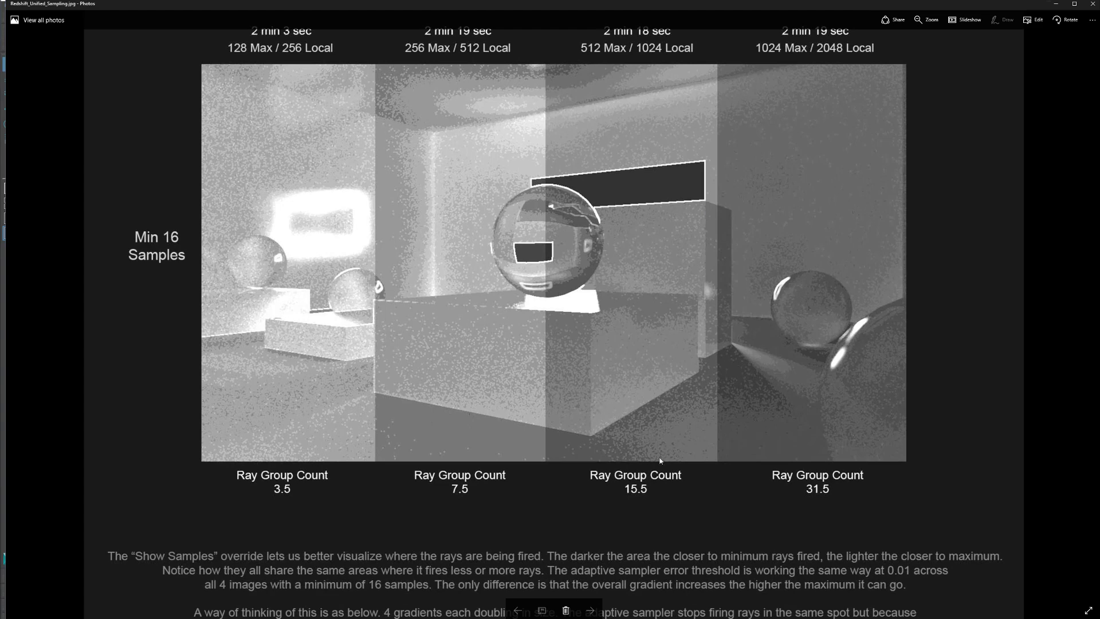
Step: Read the Ray Sorting section on how Redshift groups rays into bundles, including the Ray Bundle Packets equation
scroll(658, 483, down, 8)
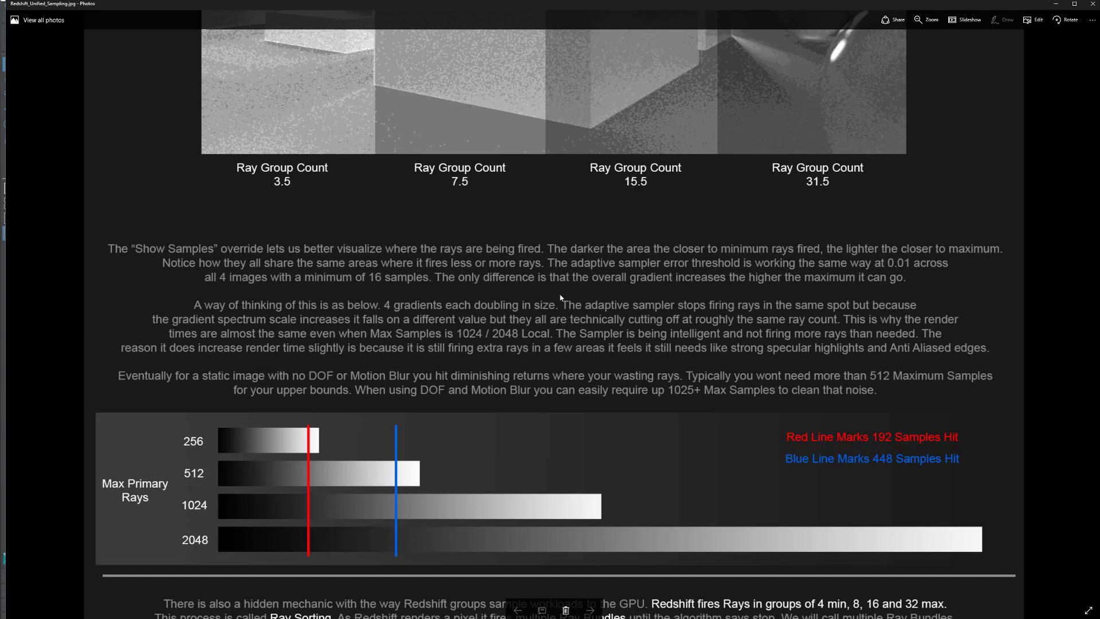
scroll(580, 433, down, 6)
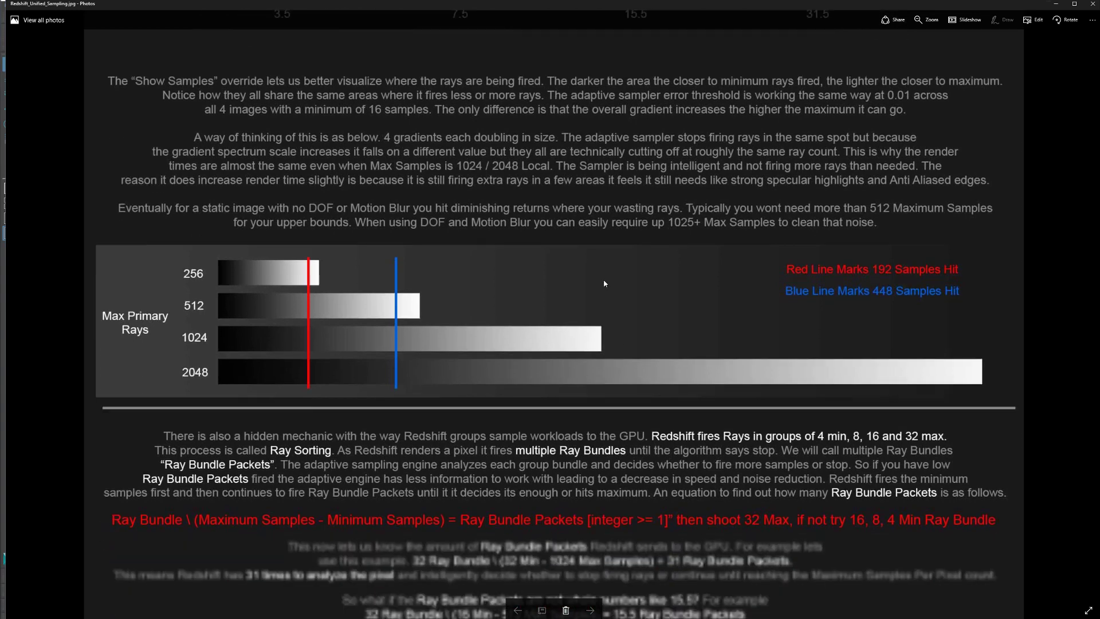
scroll(637, 416, down, 4)
scroll(540, 346, down, 1)
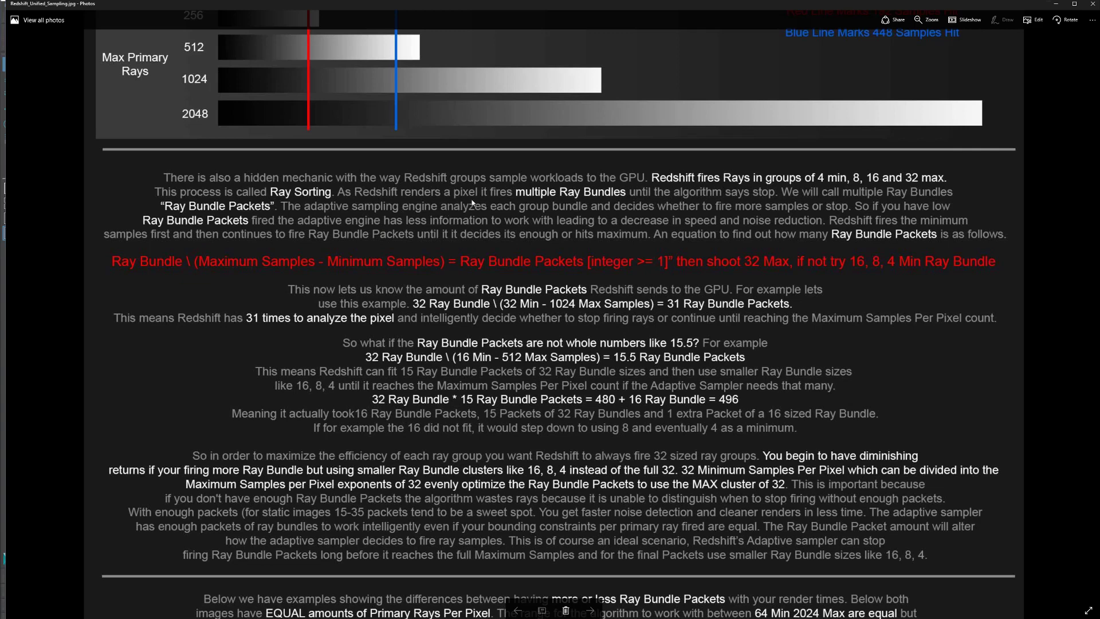
scroll(516, 189, down, 1)
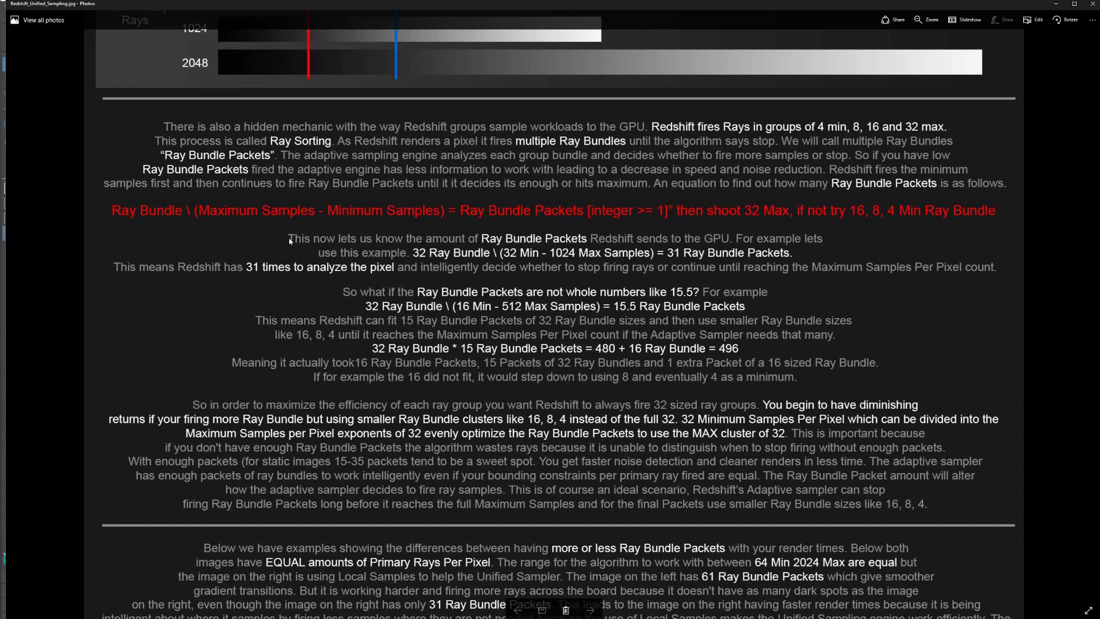
scroll(245, 254, up, 1)
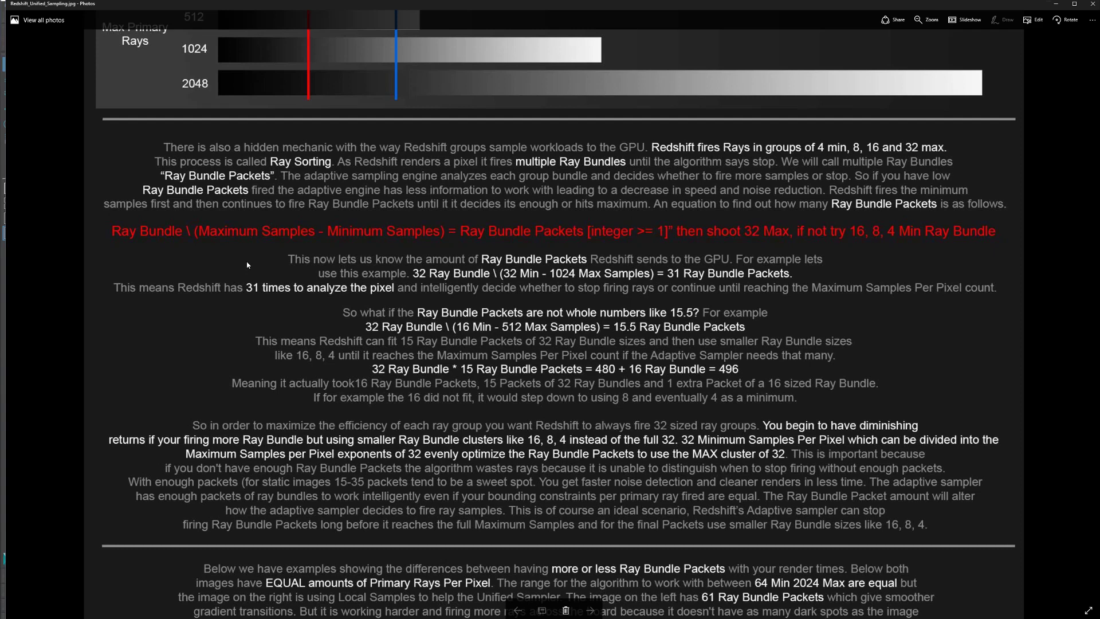
scroll(264, 257, up, 1)
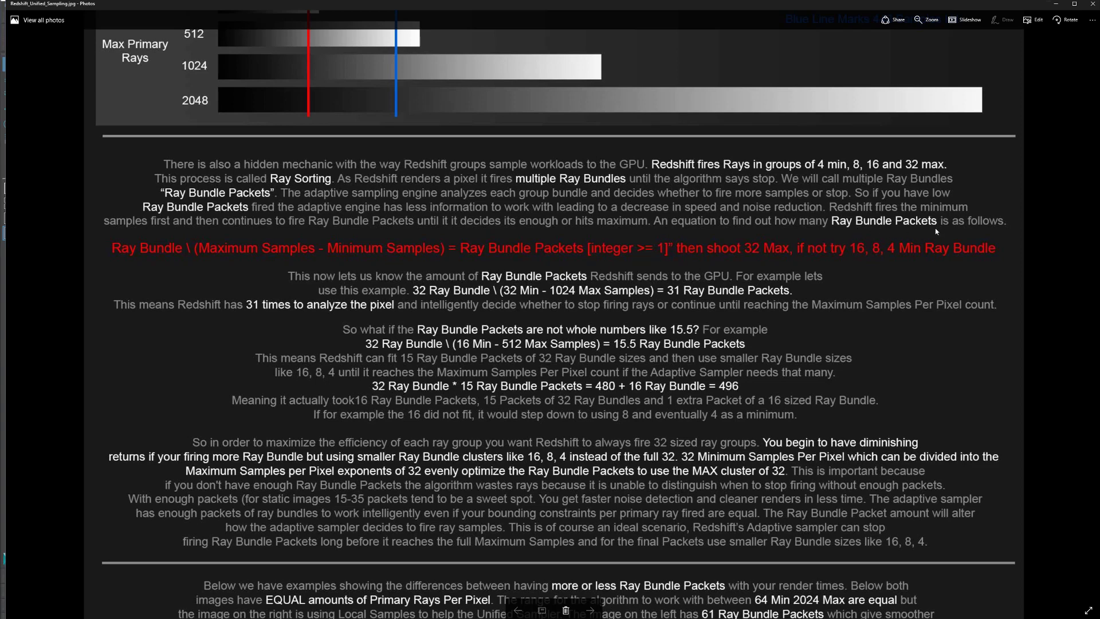
Step: Study the Ray Bundle Packets example using a 32 ray bundle with 32 Min and 1024 Max Samples
drag(938, 228, 939, 195)
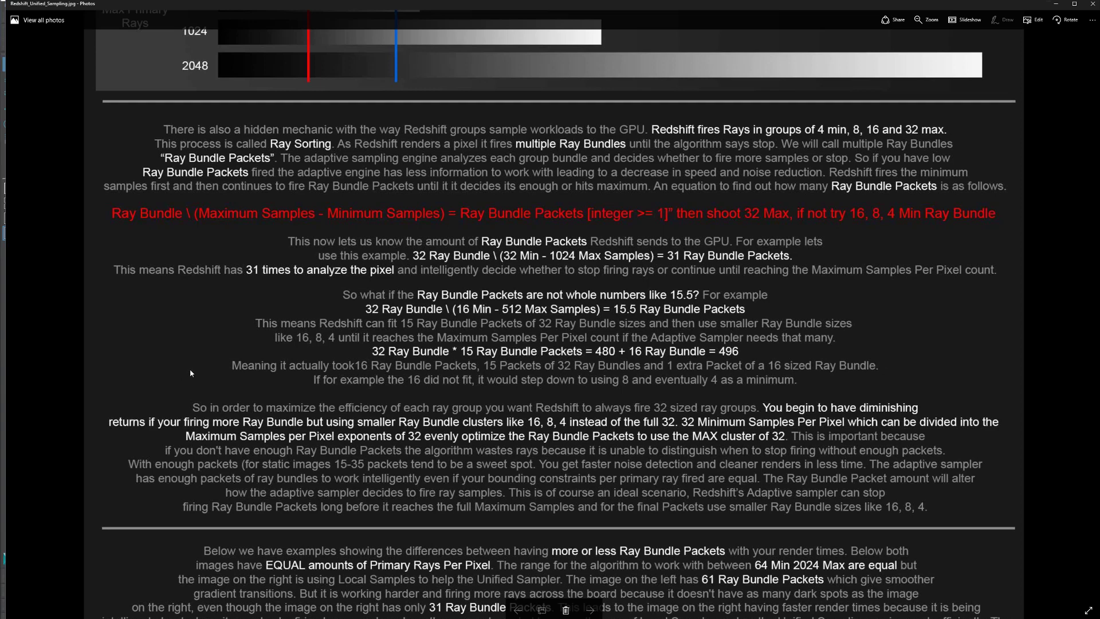
scroll(578, 183, down, 2)
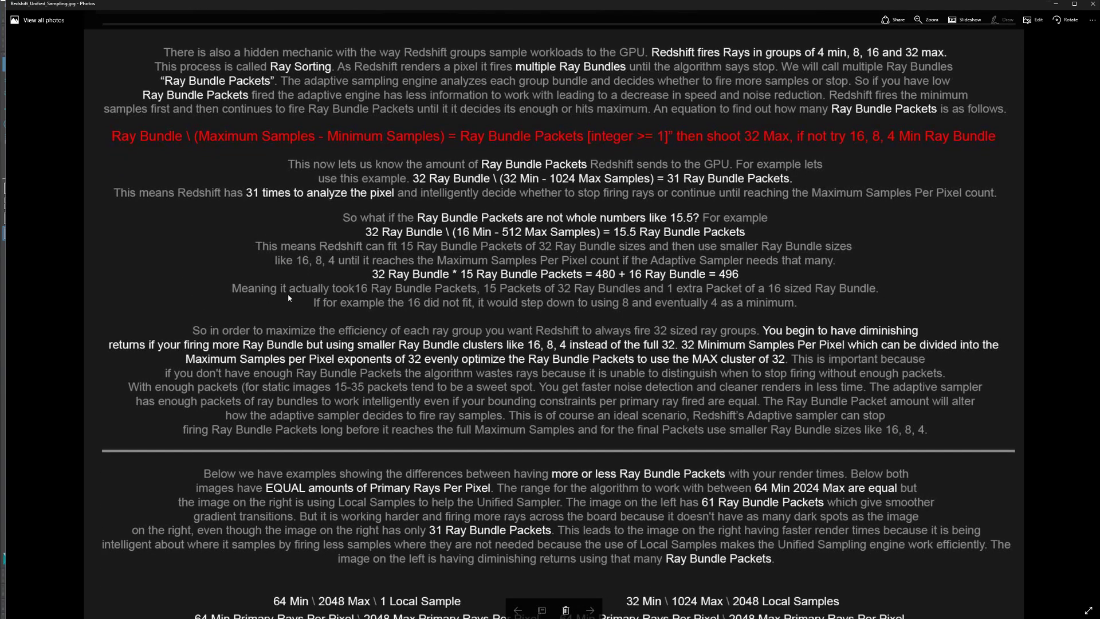
scroll(627, 204, down, 1)
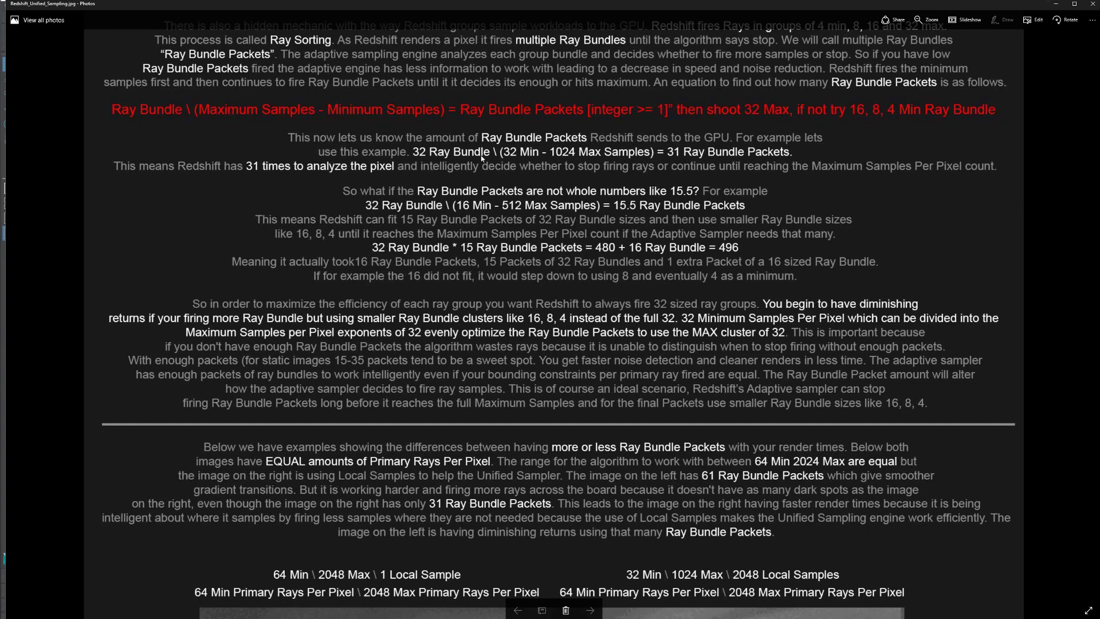
scroll(450, 165, up, 1)
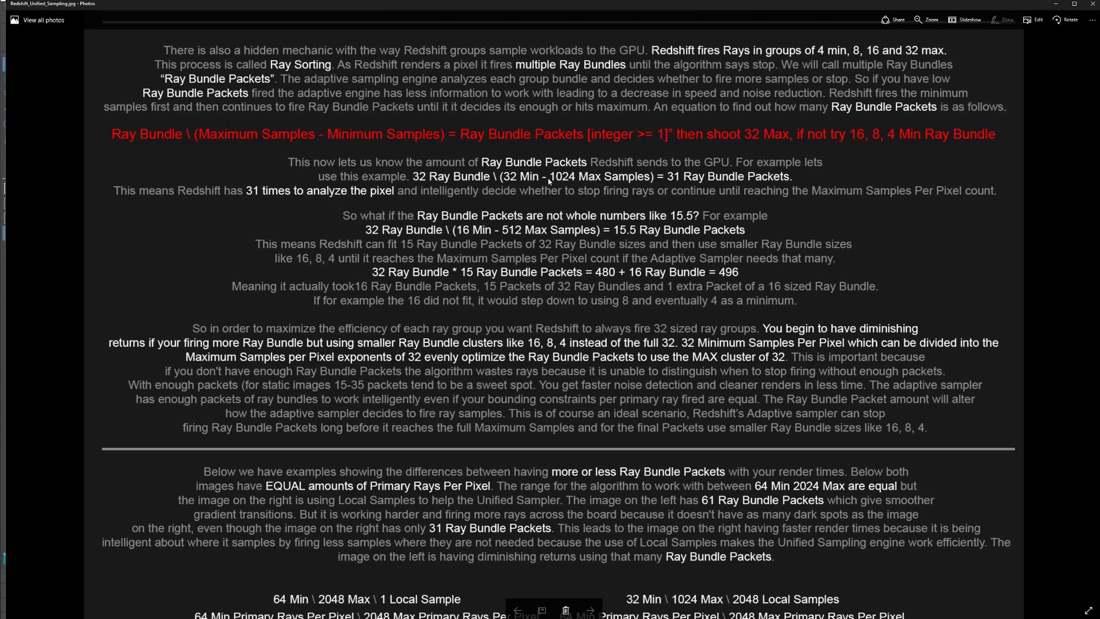
drag(522, 176, 526, 353)
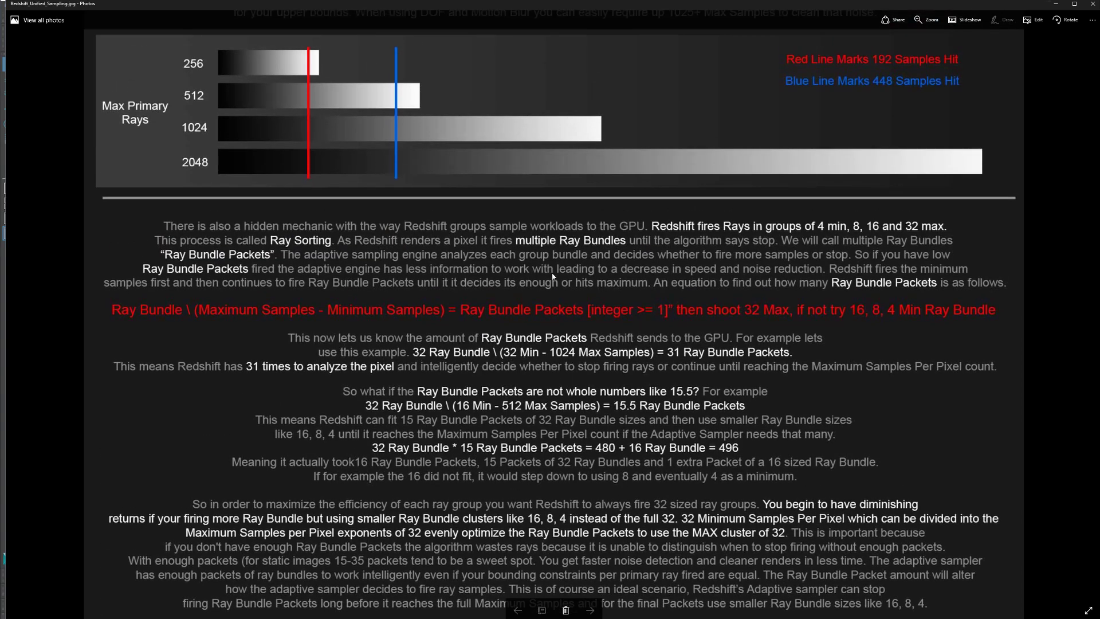
scroll(550, 387, up, 5)
scroll(540, 181, down, 5)
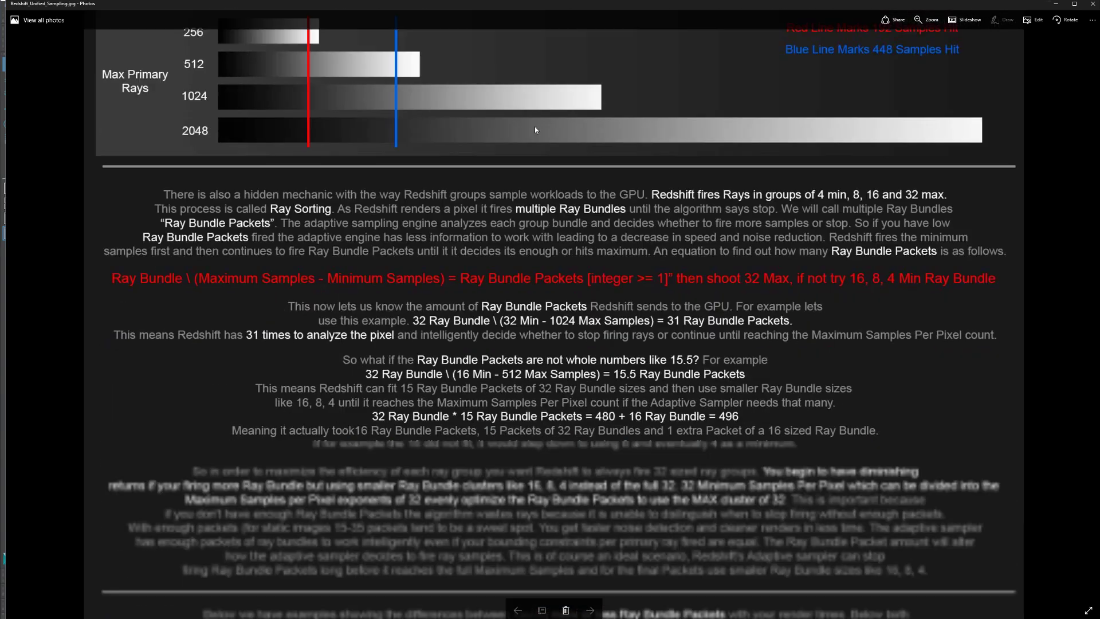
scroll(535, 130, down, 2)
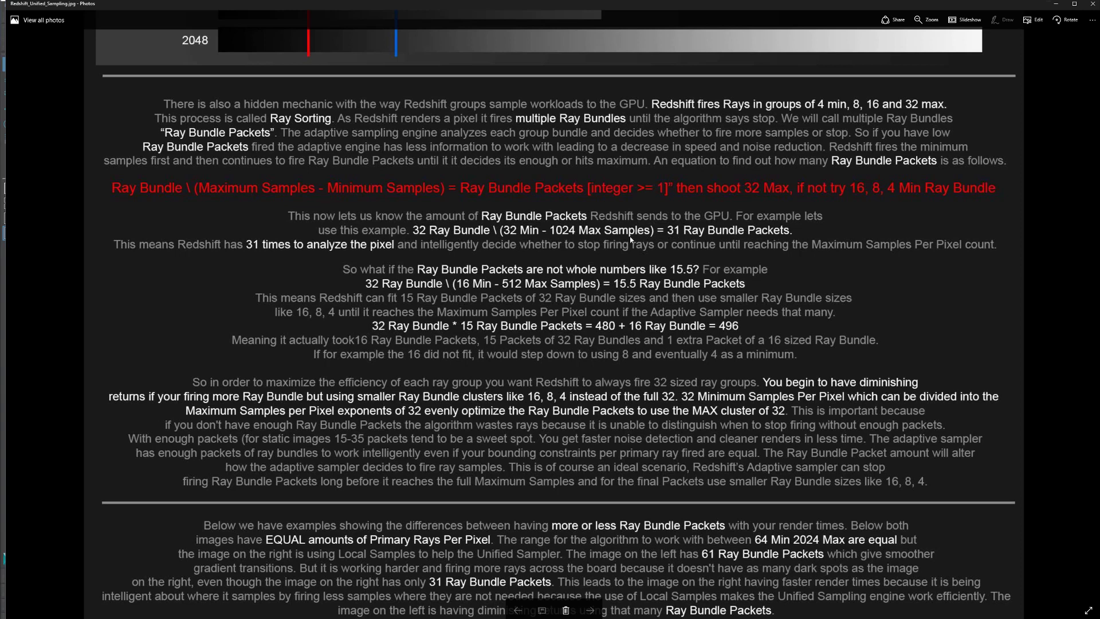
drag(859, 223, 860, 212)
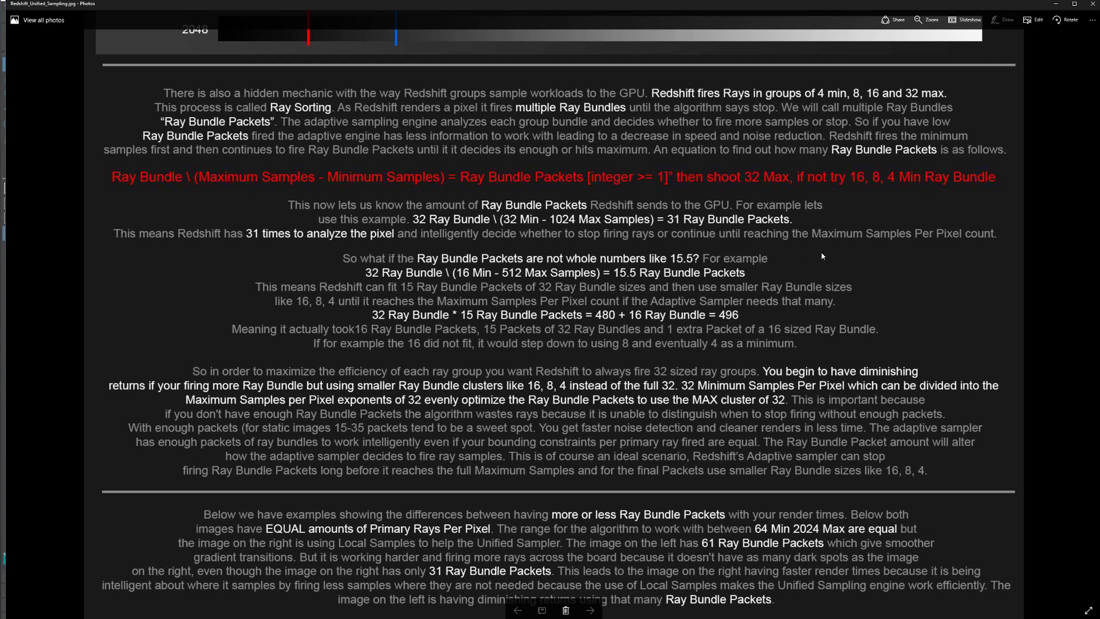
Step: Study the fractional Ray Bundle Packets example using a 32 ray bundle with 16 Min and 512 Max Samples
scroll(762, 229, down, 2)
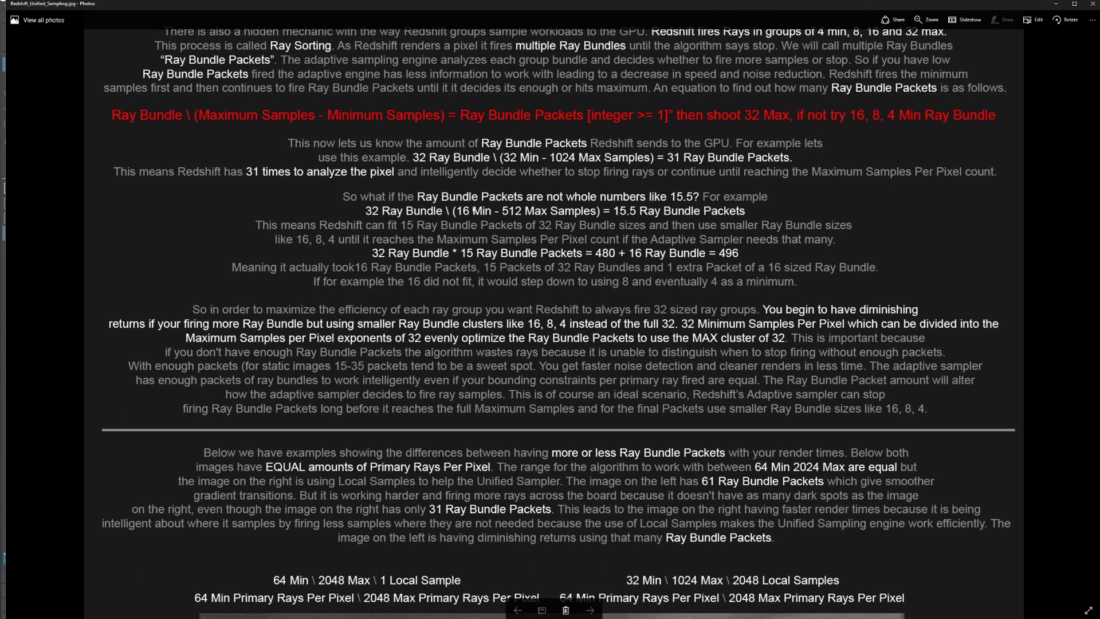
scroll(343, 212, down, 1)
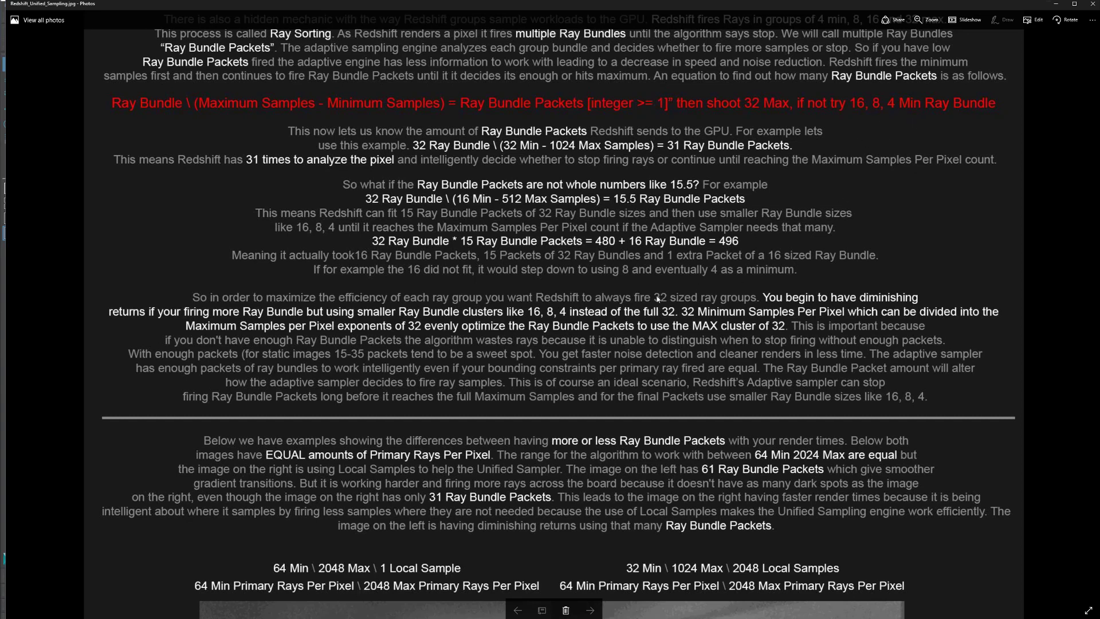
scroll(641, 275, down, 1)
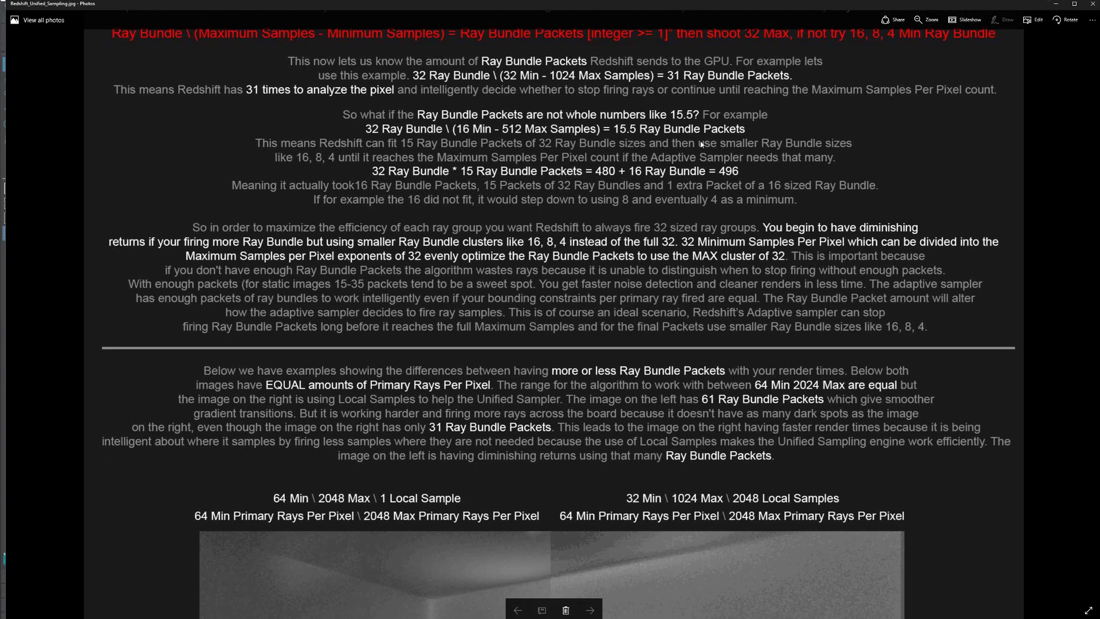
scroll(745, 172, up, 3)
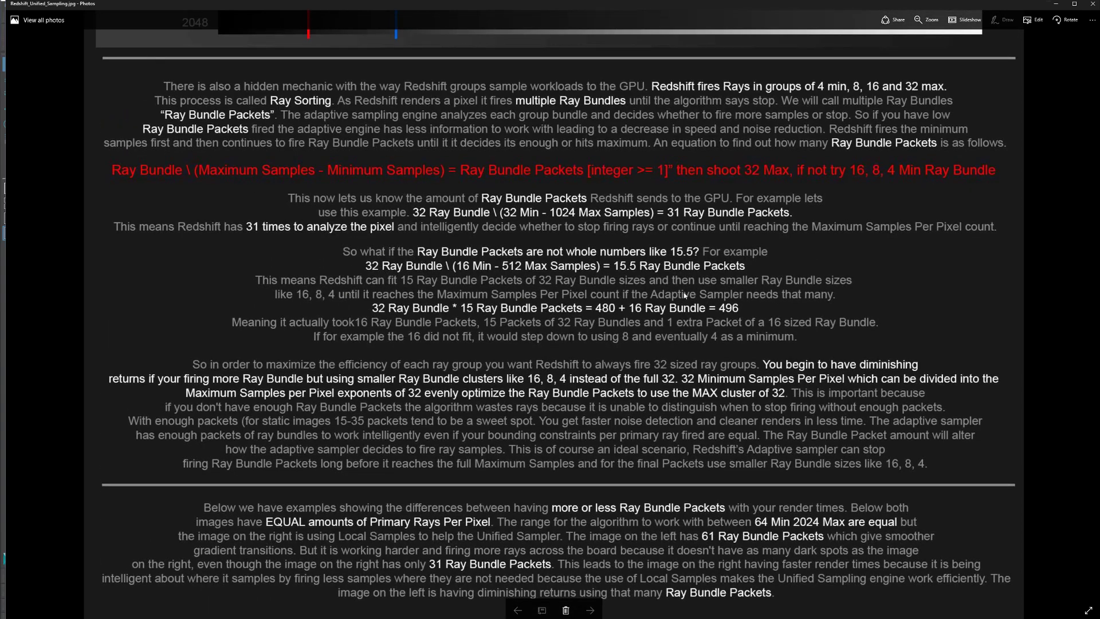
scroll(552, 339, down, 2)
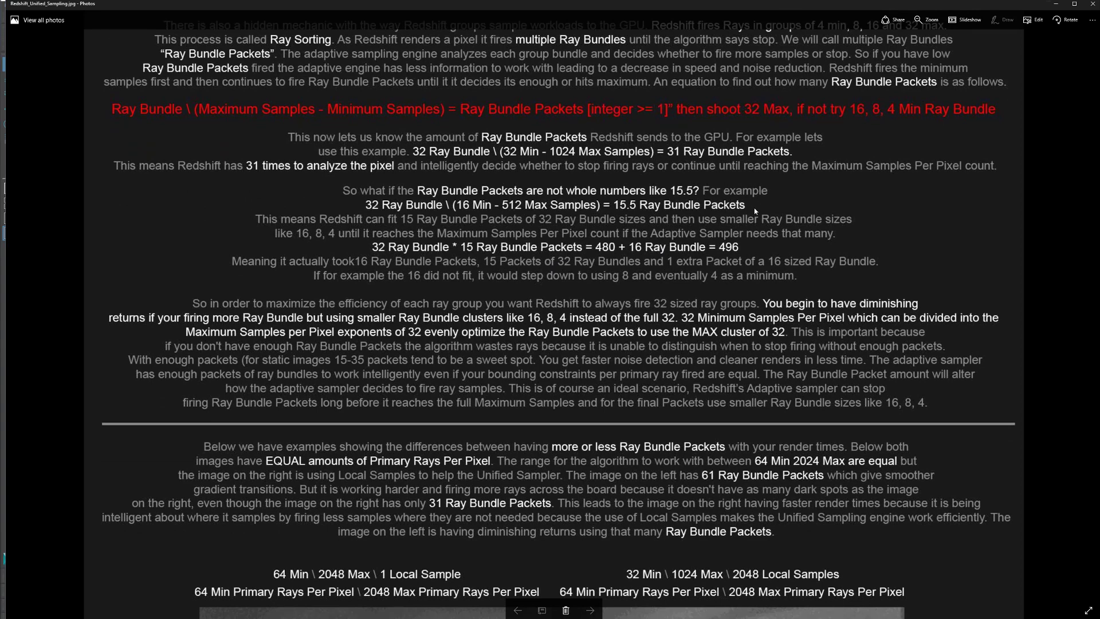
Step: Read the advice on always firing 32-sized ray groups and the introduction to the more-or-less Ray Bundle Packets comparison
scroll(755, 211, down, 1)
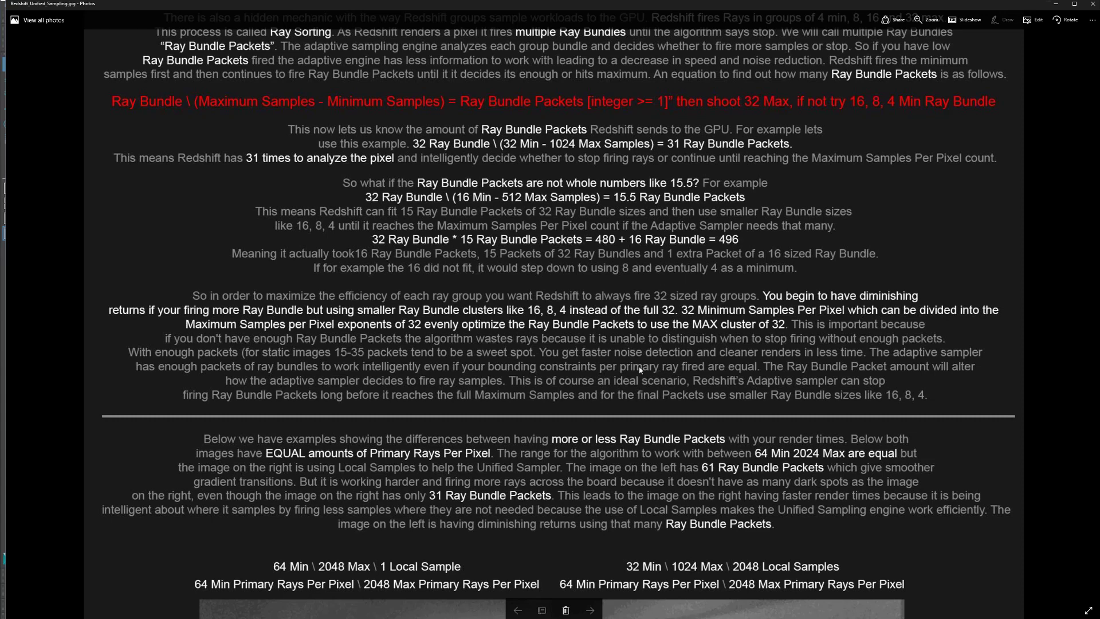
scroll(486, 377, down, 5)
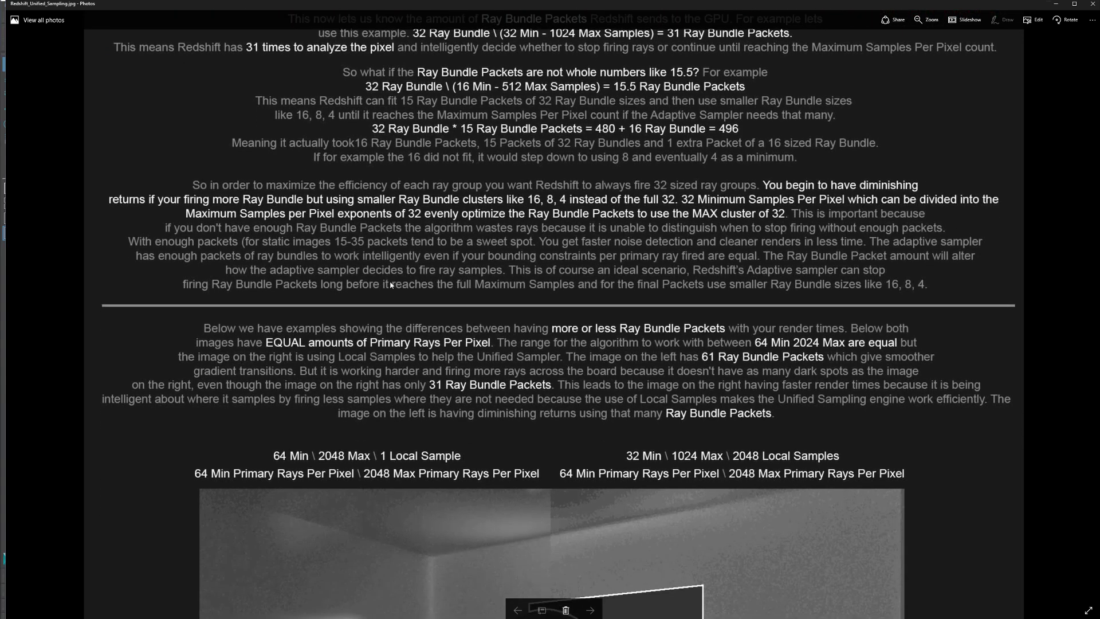
scroll(391, 285, down, 3)
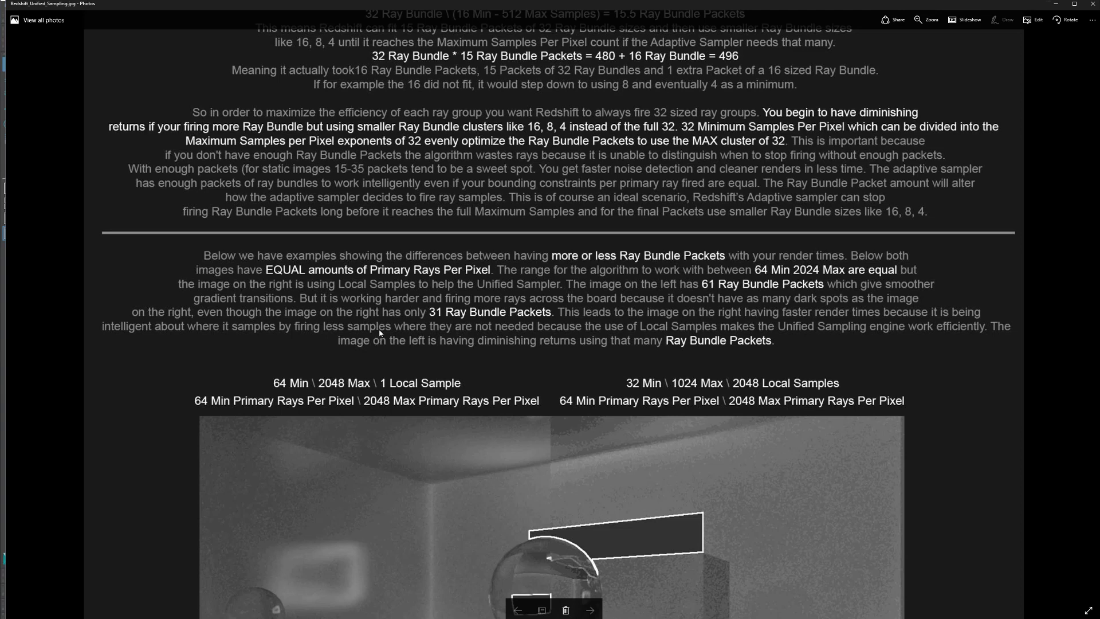
Step: Read the Ray Bundle Packets comparison notes, covering 64 Min, 2048 Max, 1 Local Sample against 32 Min, 1024 Max, 2048 Local Samples
scroll(370, 289, down, 2)
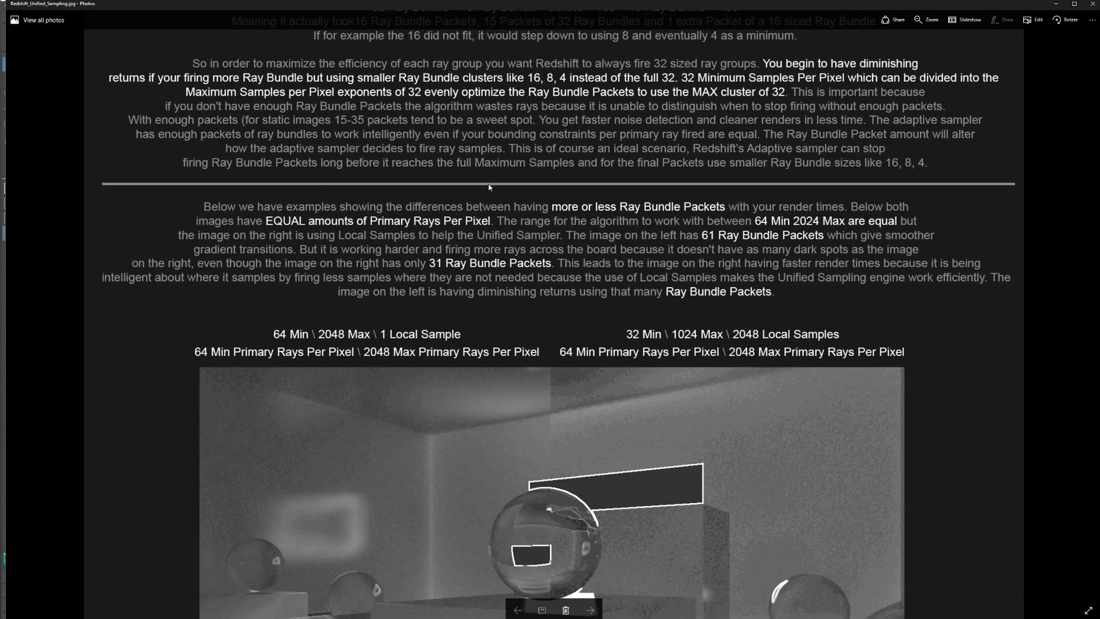
scroll(296, 275, down, 3)
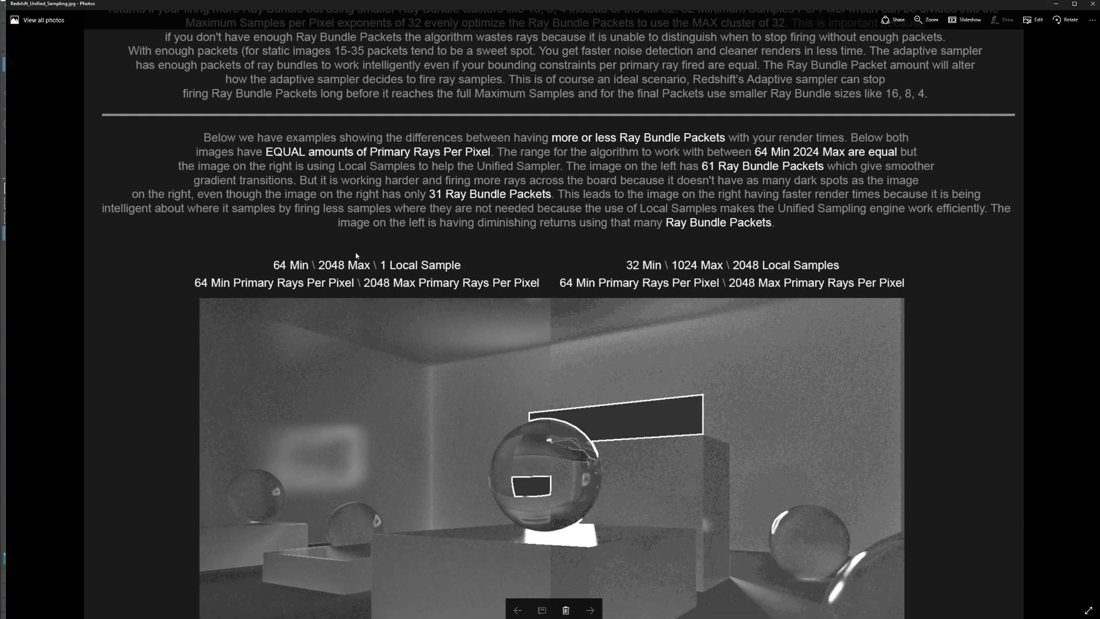
scroll(379, 444, down, 2)
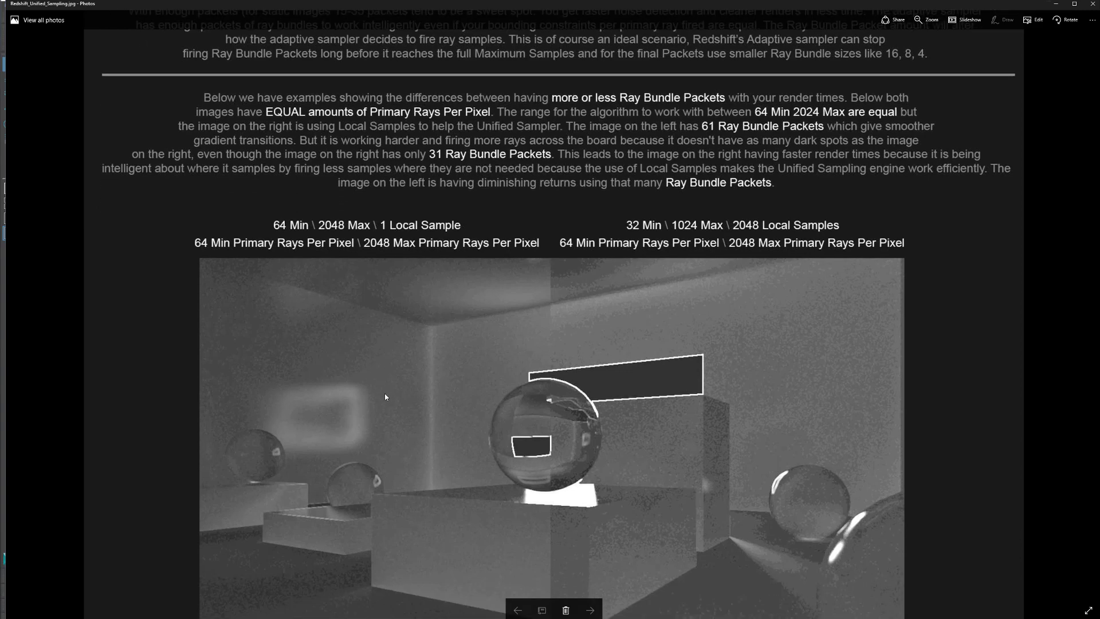
scroll(515, 288, up, 10)
scroll(412, 403, down, 14)
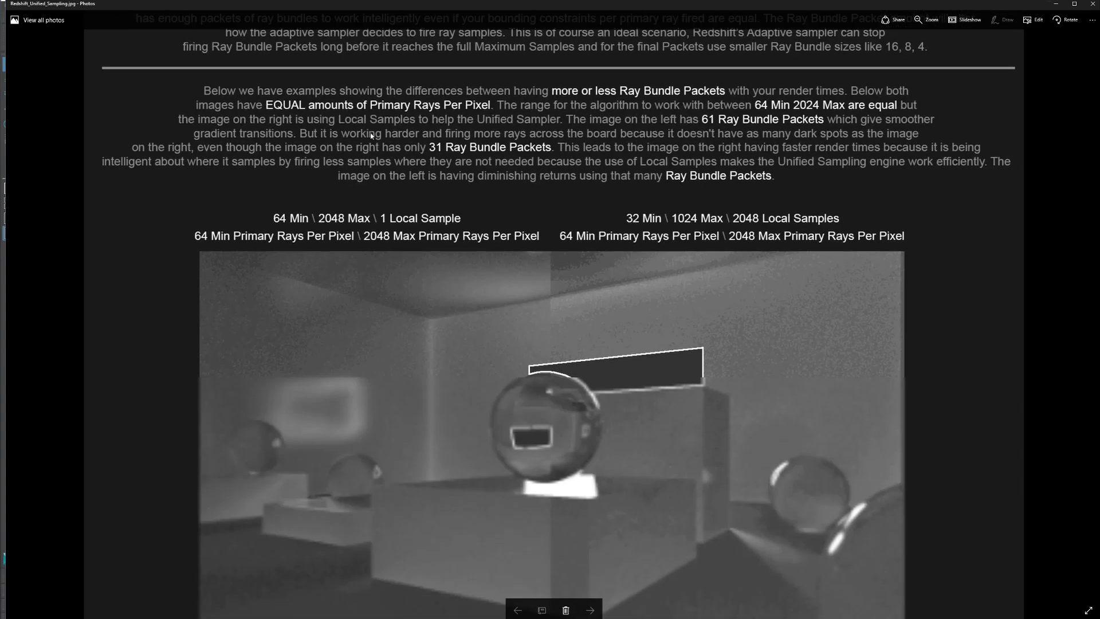
scroll(416, 235, down, 1)
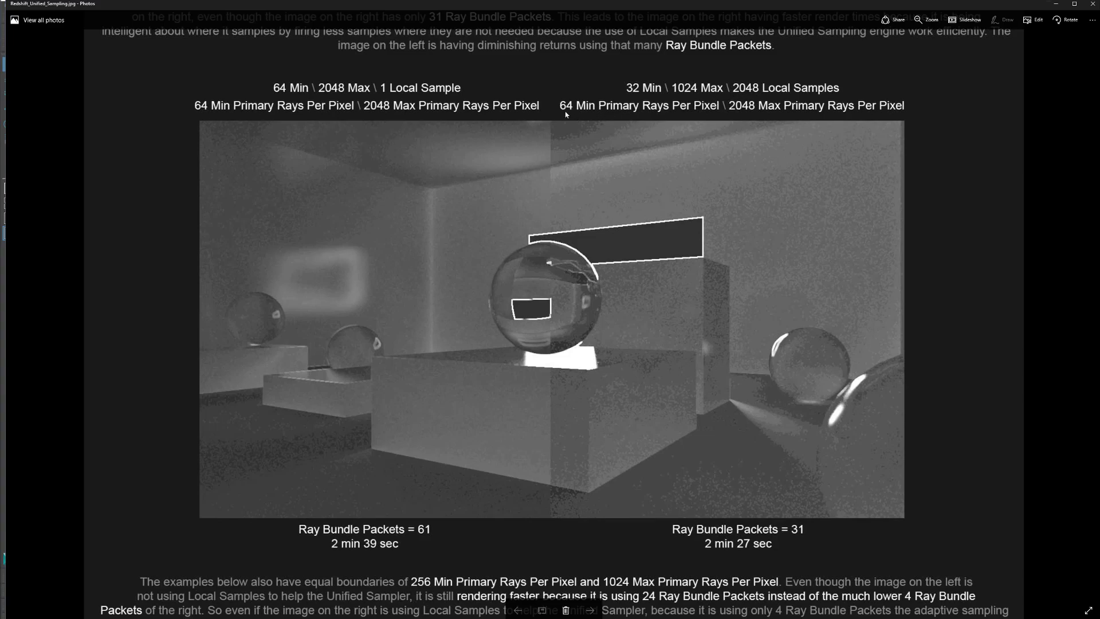
Step: Review the Ray Bundle Packets equation, the Primary Rays Per Pixel equations and the Min 16 Samples comparison render
scroll(633, 274, up, 1)
scroll(681, 445, up, 20)
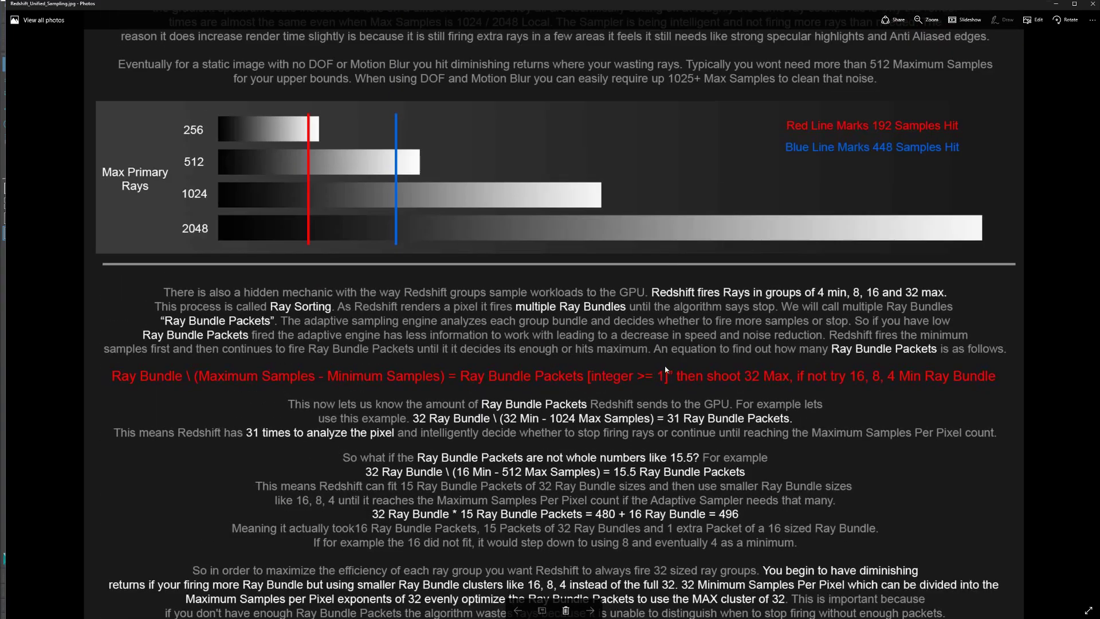
scroll(628, 287, up, 5)
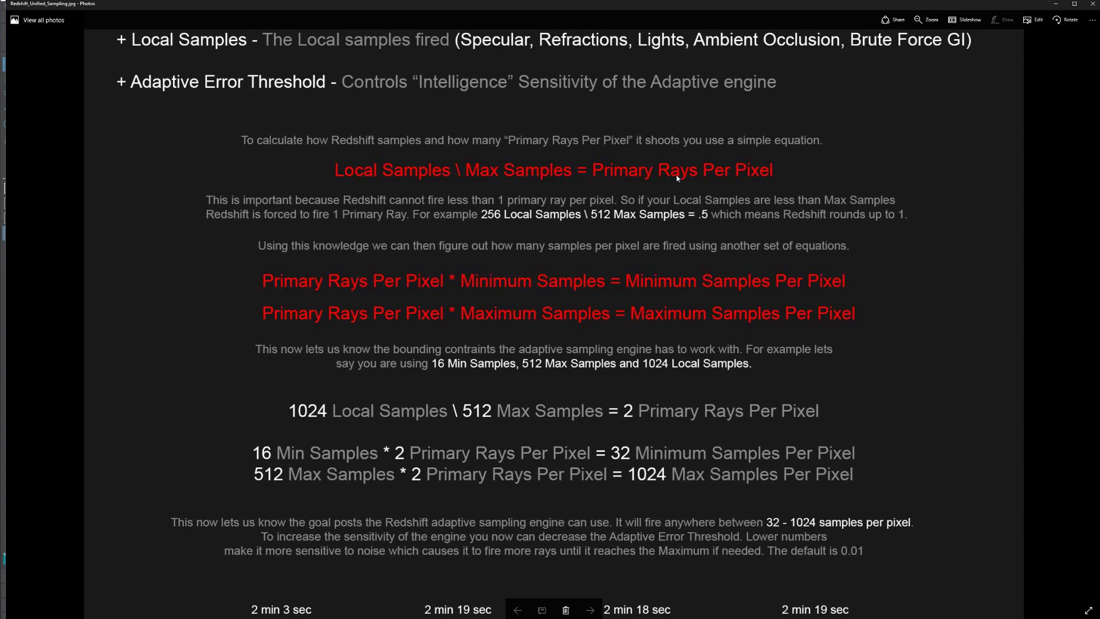
scroll(486, 367, down, 3)
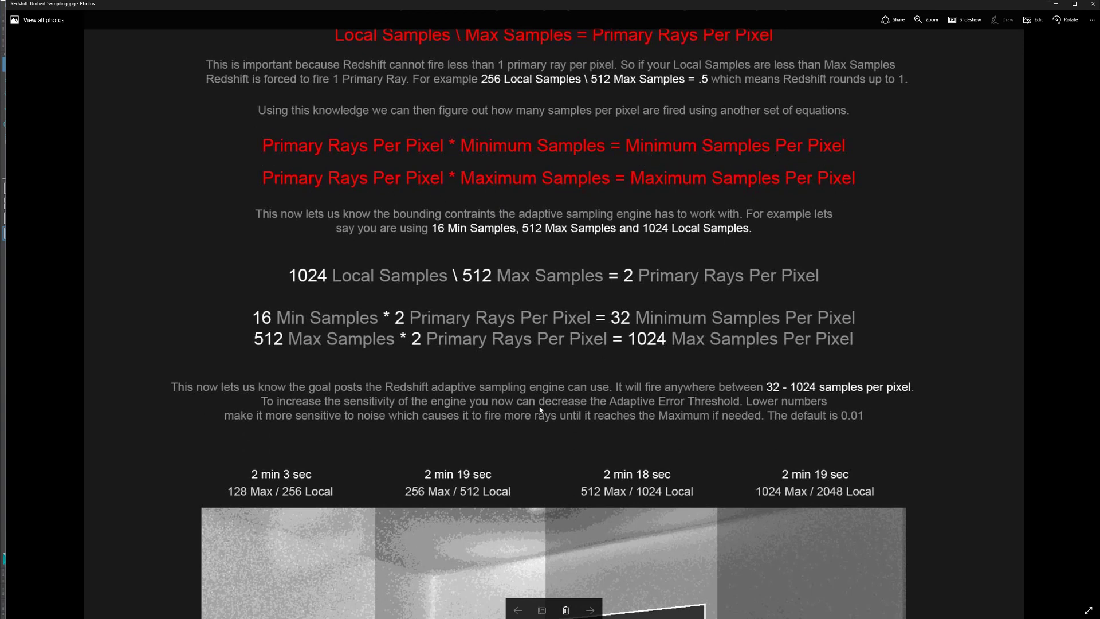
scroll(540, 409, down, 2)
scroll(524, 428, down, 20)
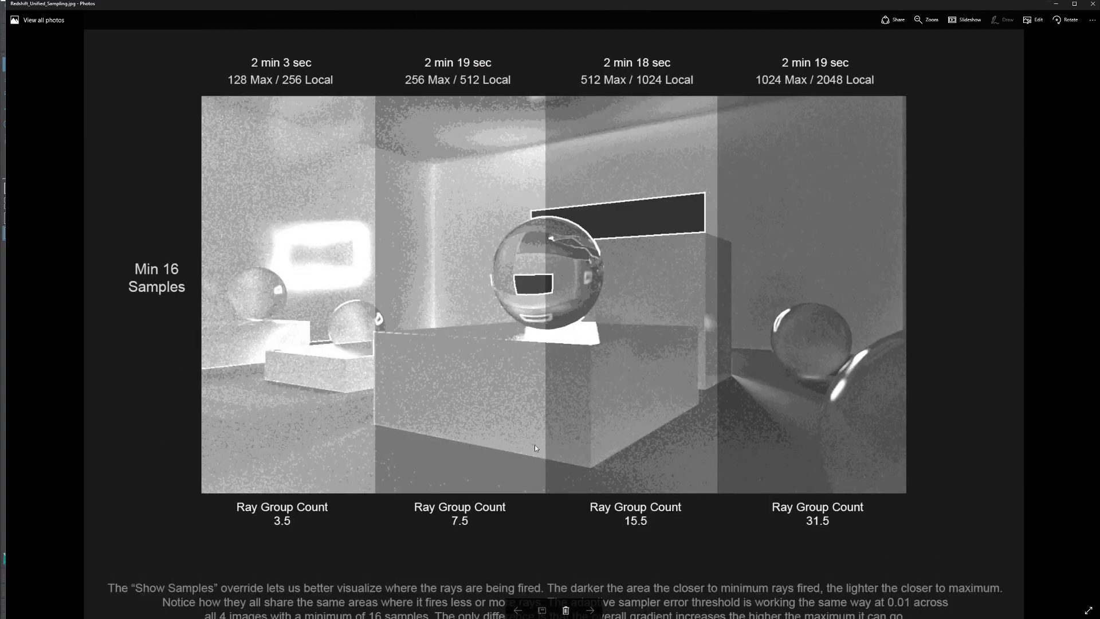
Step: Examine the two-way render comparison of 61 and 31 Ray Bundle Packets, including sample noise and render times
scroll(545, 247, down, 6)
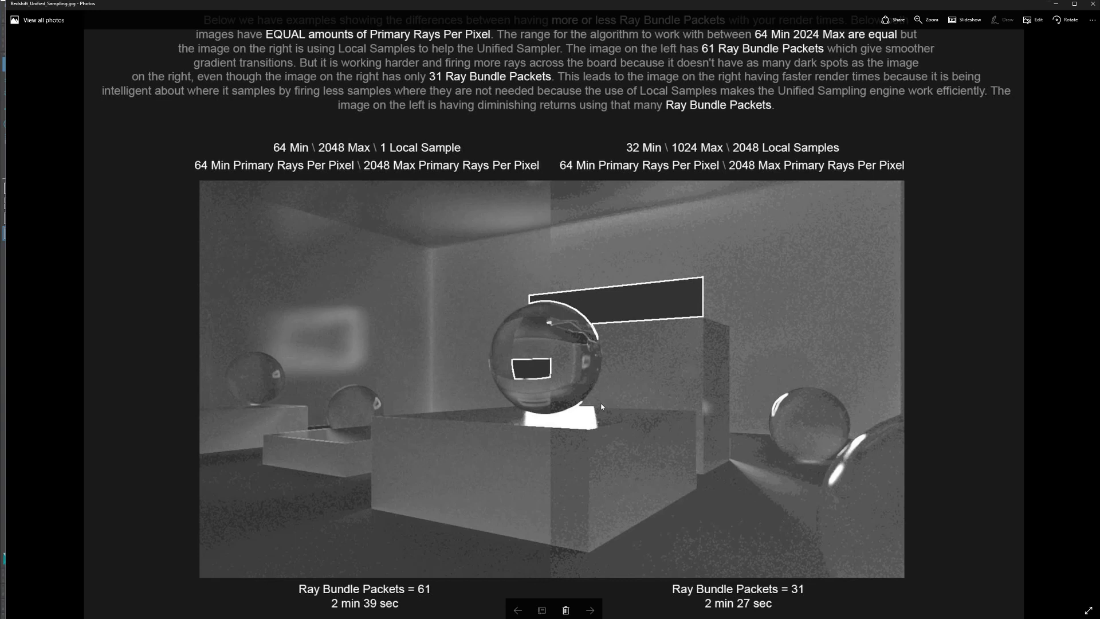
scroll(668, 466, down, 1)
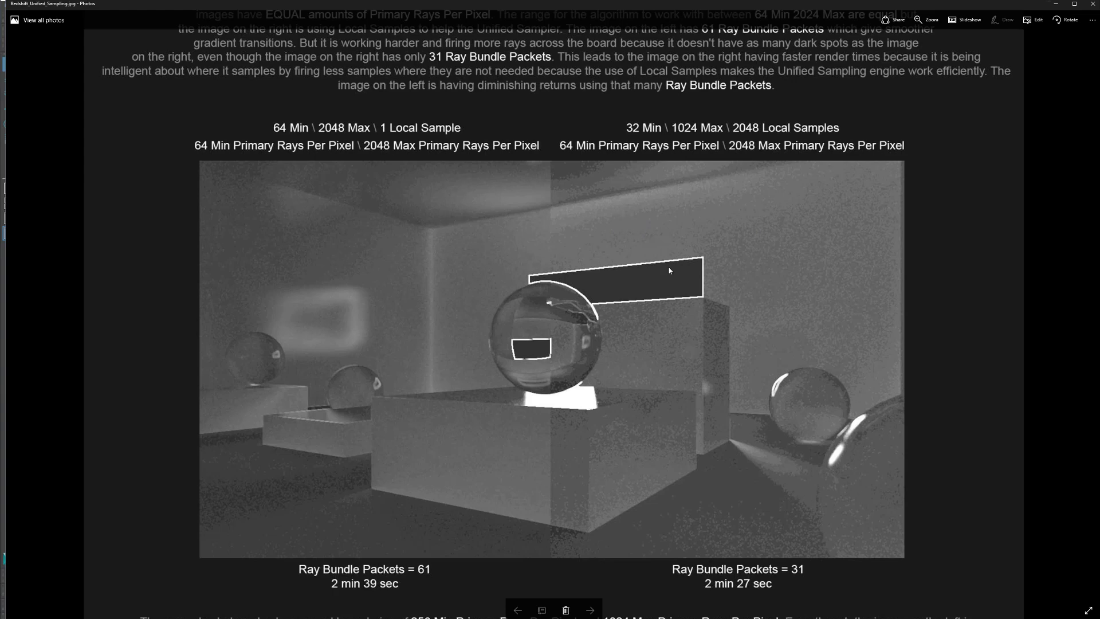
scroll(677, 298, down, 1)
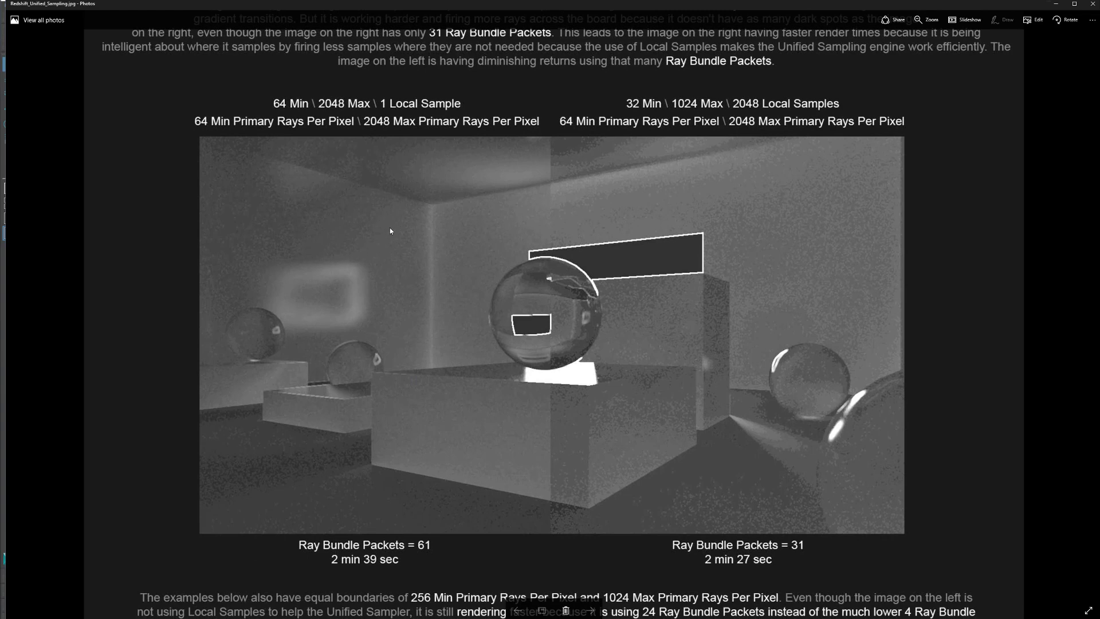
scroll(395, 230, down, 1)
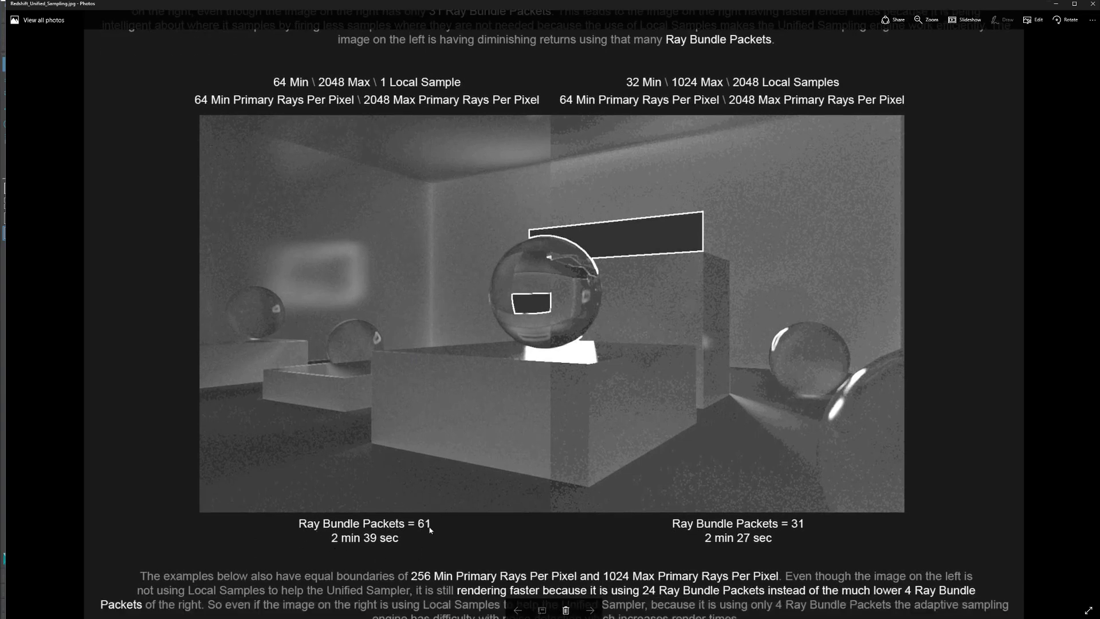
scroll(431, 529, up, 6)
scroll(506, 239, down, 6)
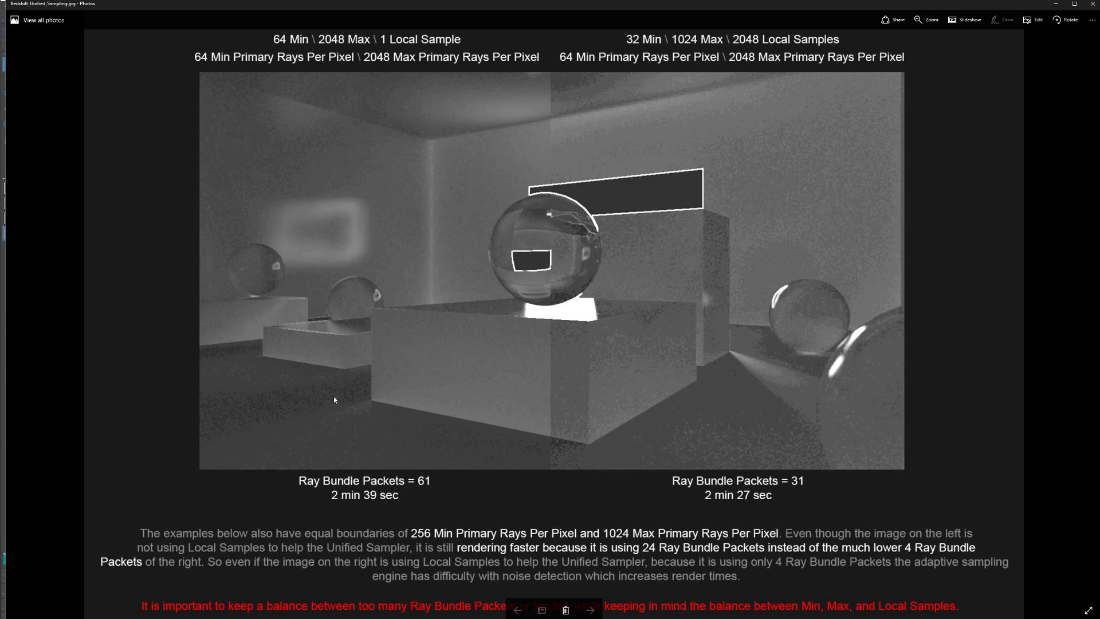
scroll(500, 404, down, 1)
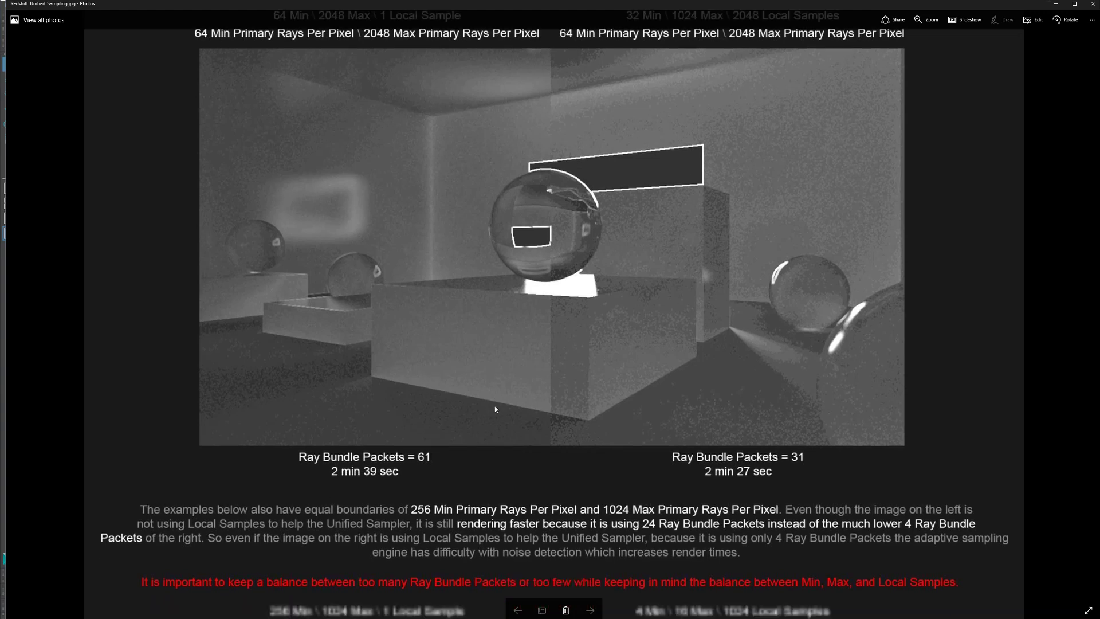
scroll(591, 419, up, 2)
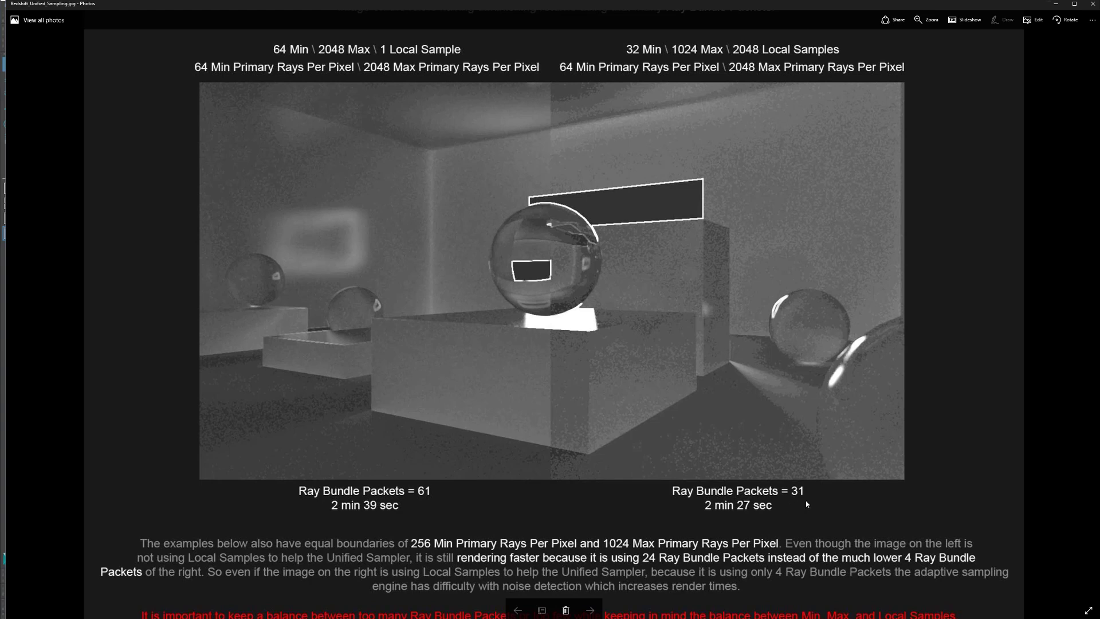
Step: Compare that render pair with the 256 Min, 1024 Max, 1 Local and 4 Min, 16 Max, 1024 Local example
scroll(532, 500, down, 3)
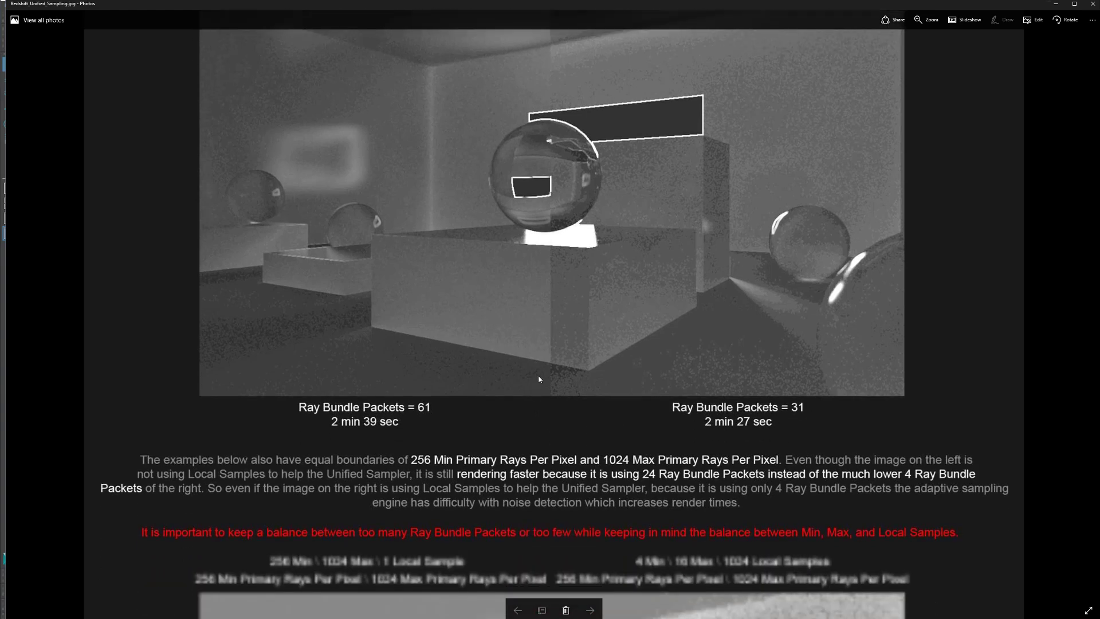
scroll(576, 342, down, 6)
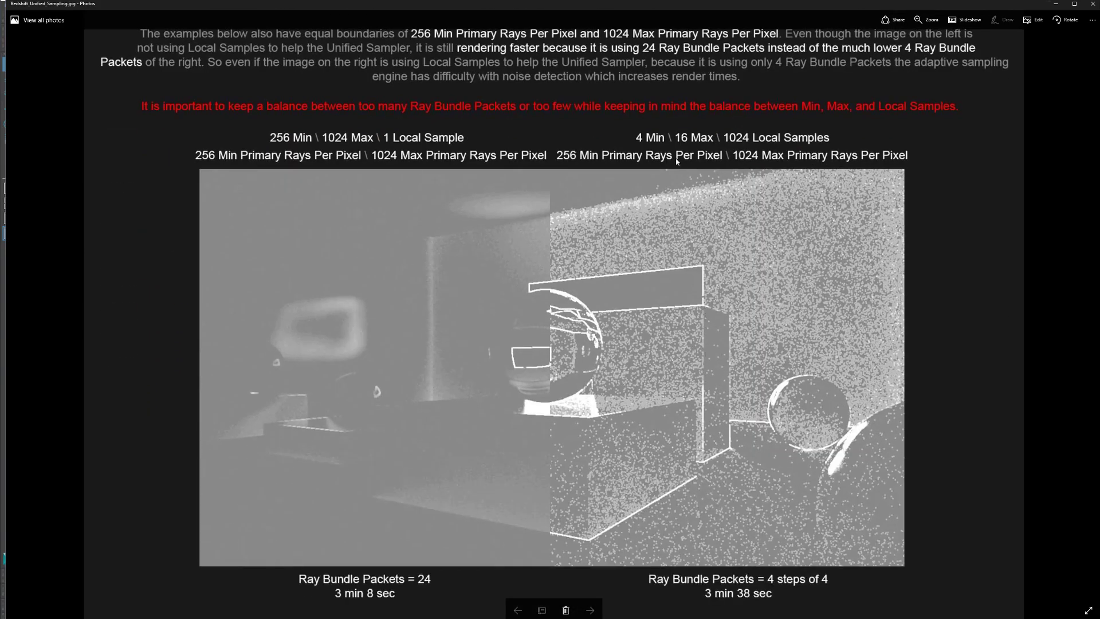
scroll(702, 320, up, 9)
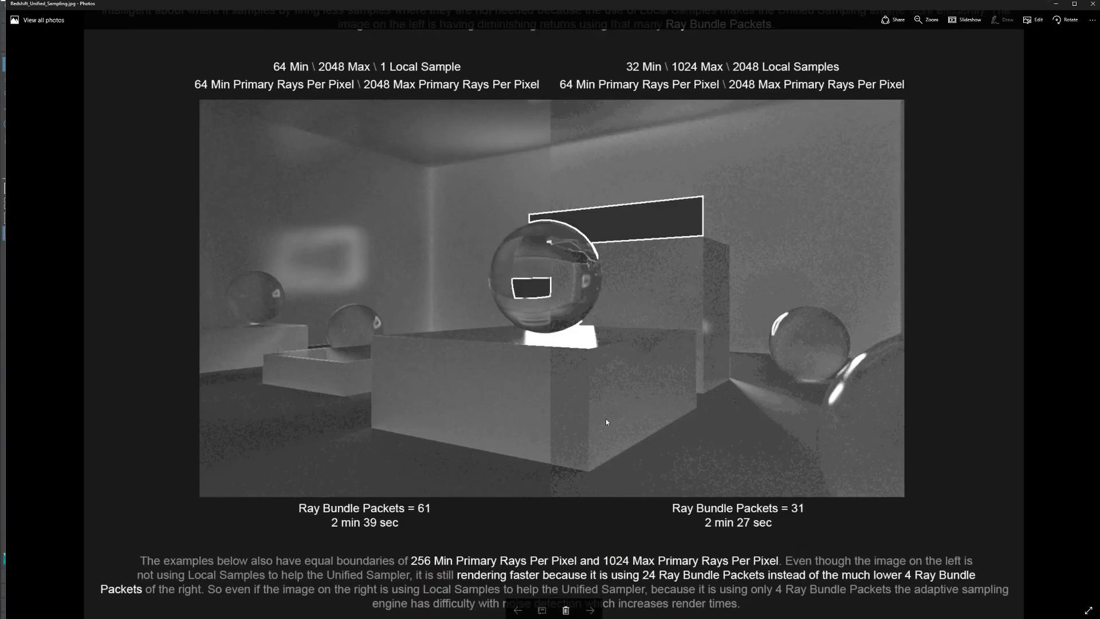
scroll(366, 138, down, 9)
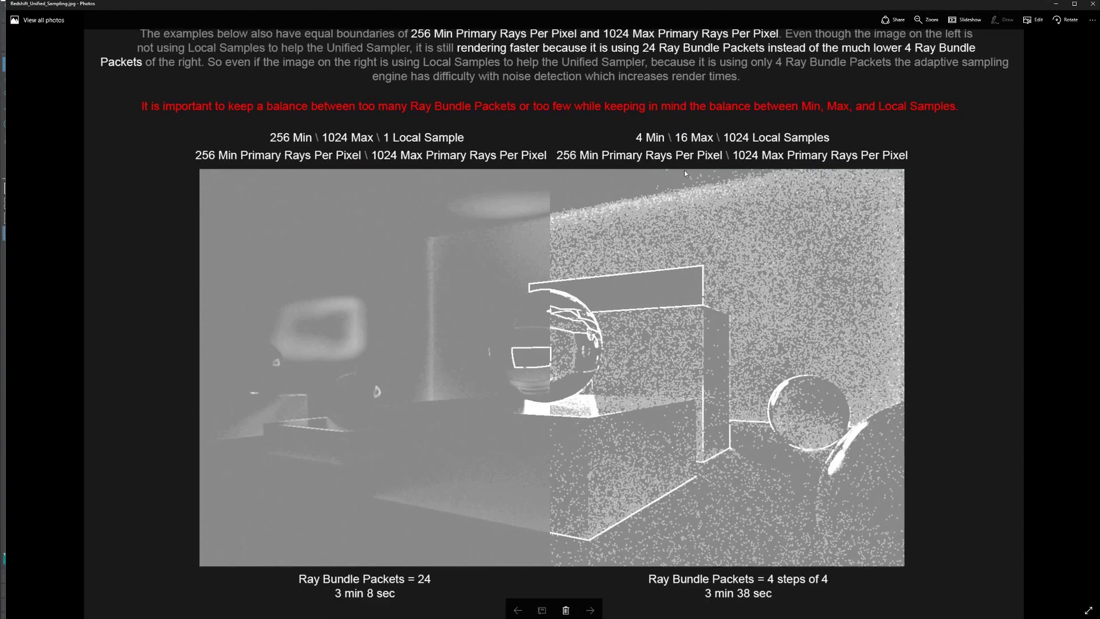
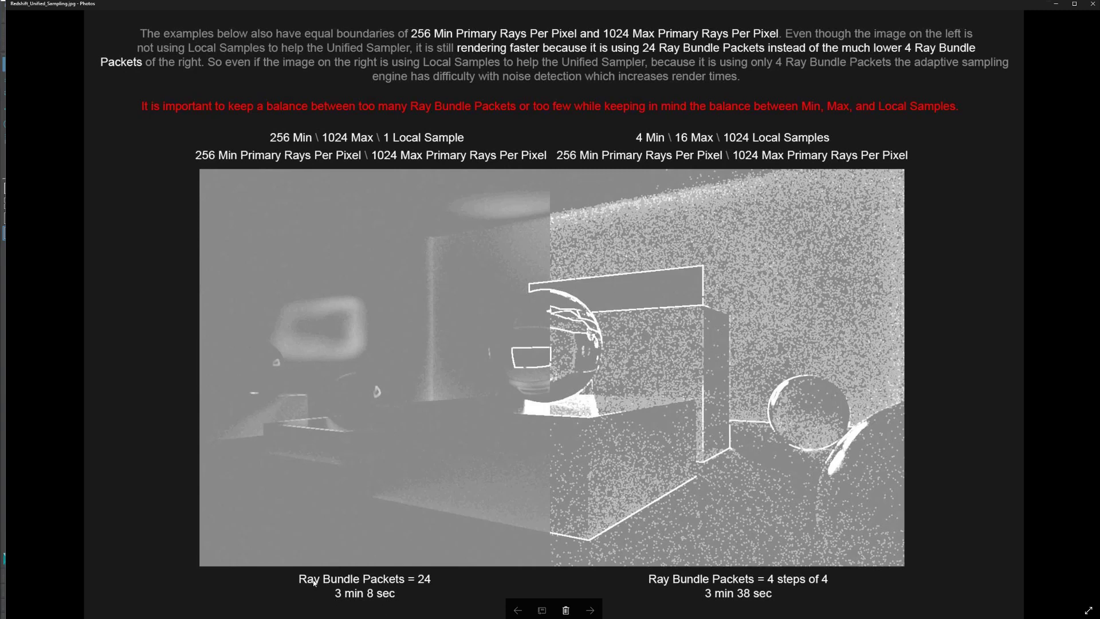
scroll(700, 135, up, 1)
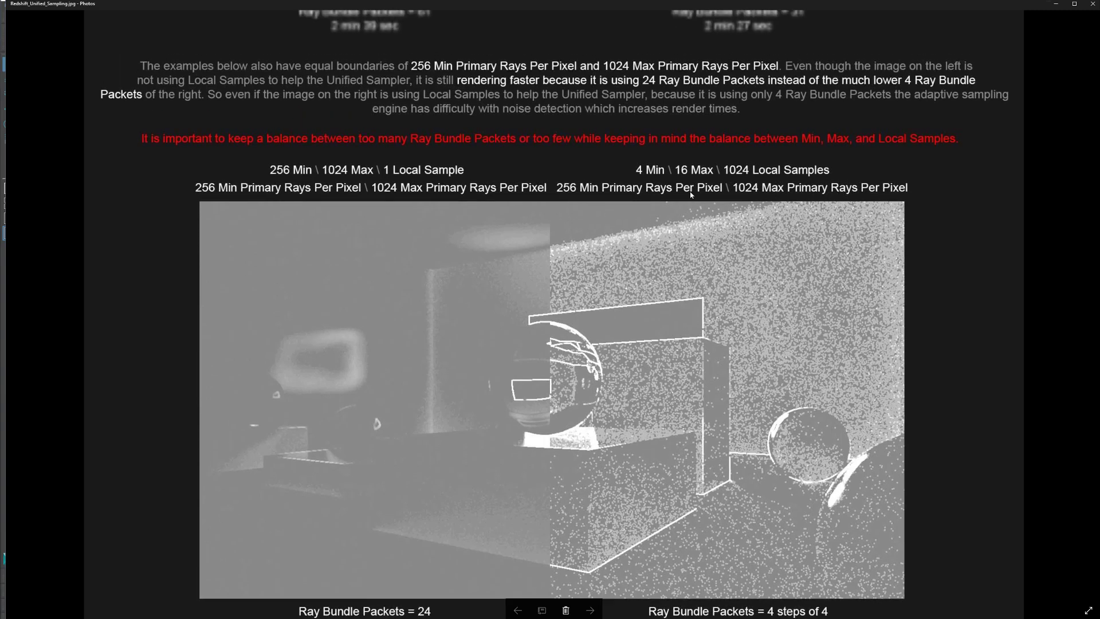
Step: Revisit the four-way Min 16 Samples comparison, checking Ray Group Counts and render times against the sampling equations
scroll(771, 358, up, 20)
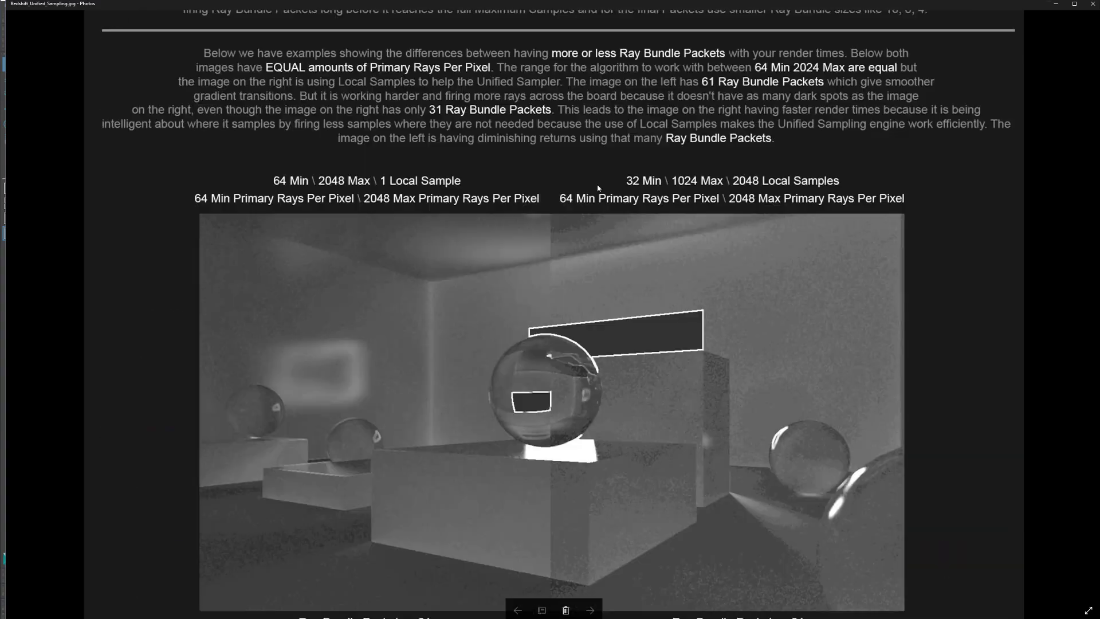
scroll(672, 391, up, 12)
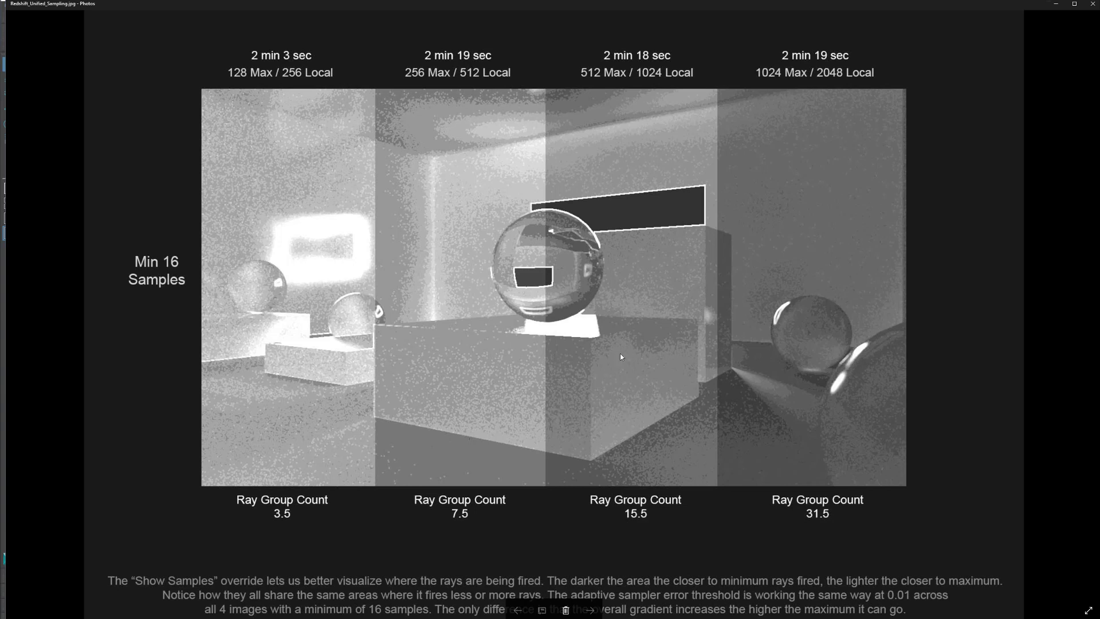
scroll(450, 109, up, 1)
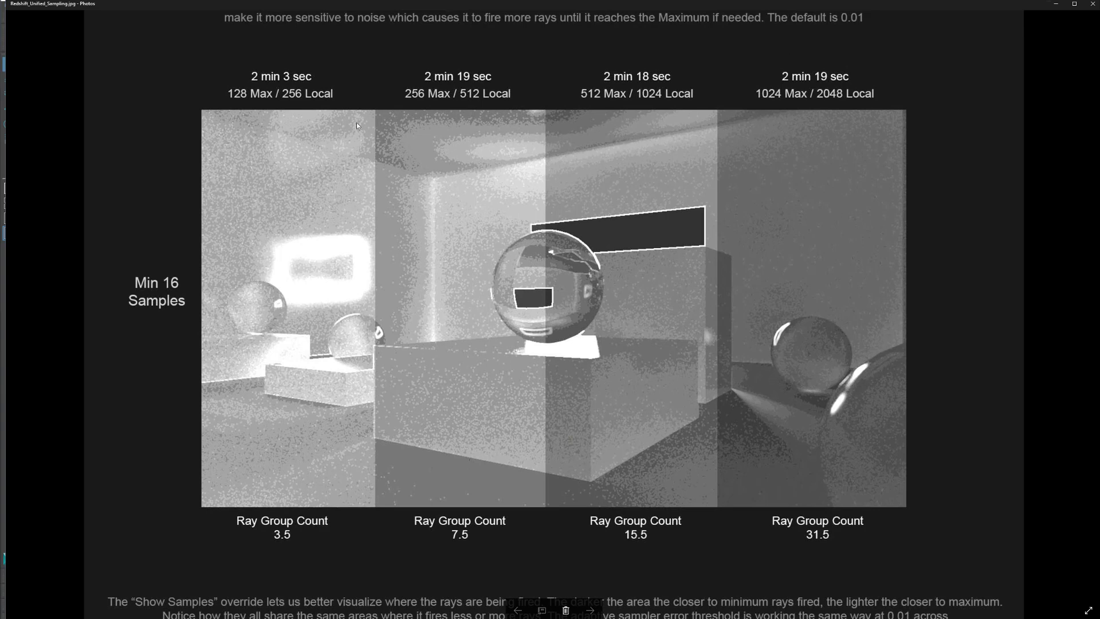
scroll(682, 360, down, 15)
scroll(642, 348, up, 18)
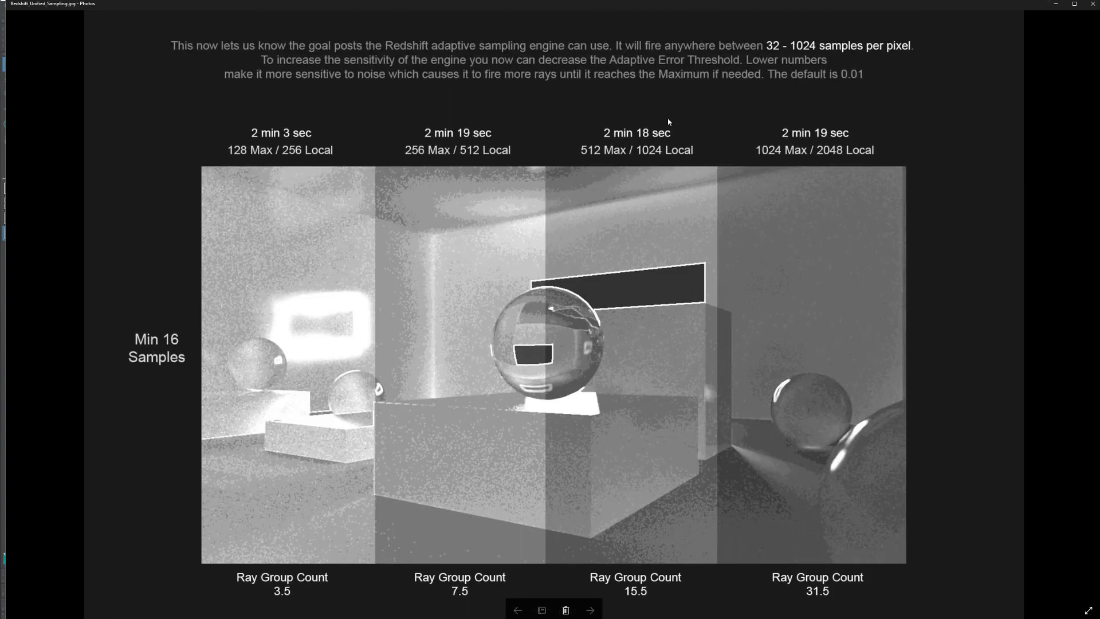
scroll(659, 238, down, 2)
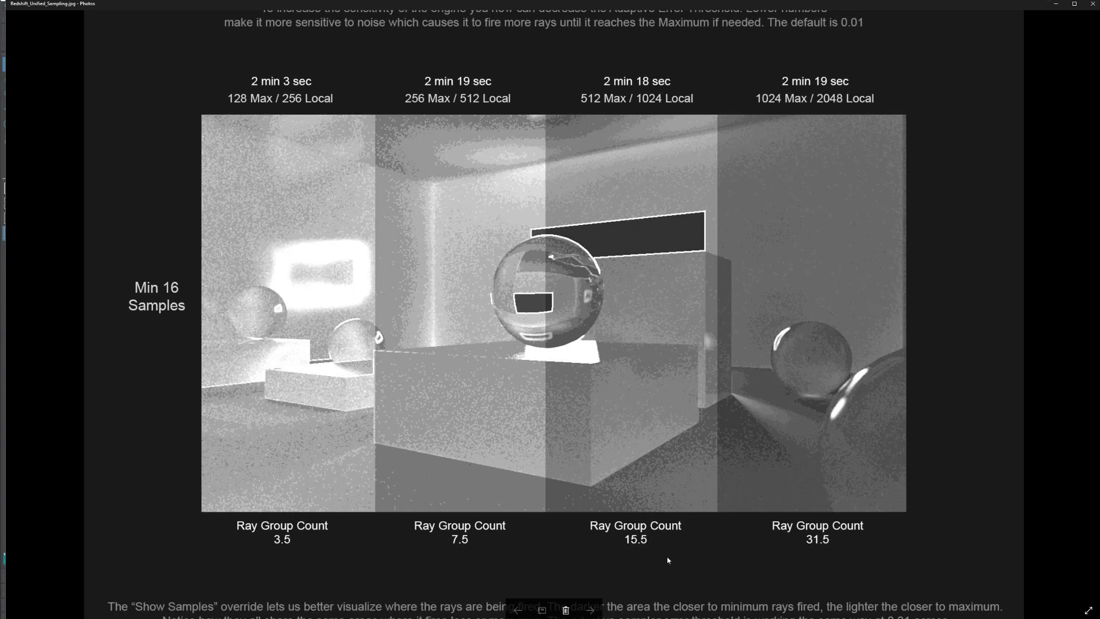
drag(641, 207, 569, 263)
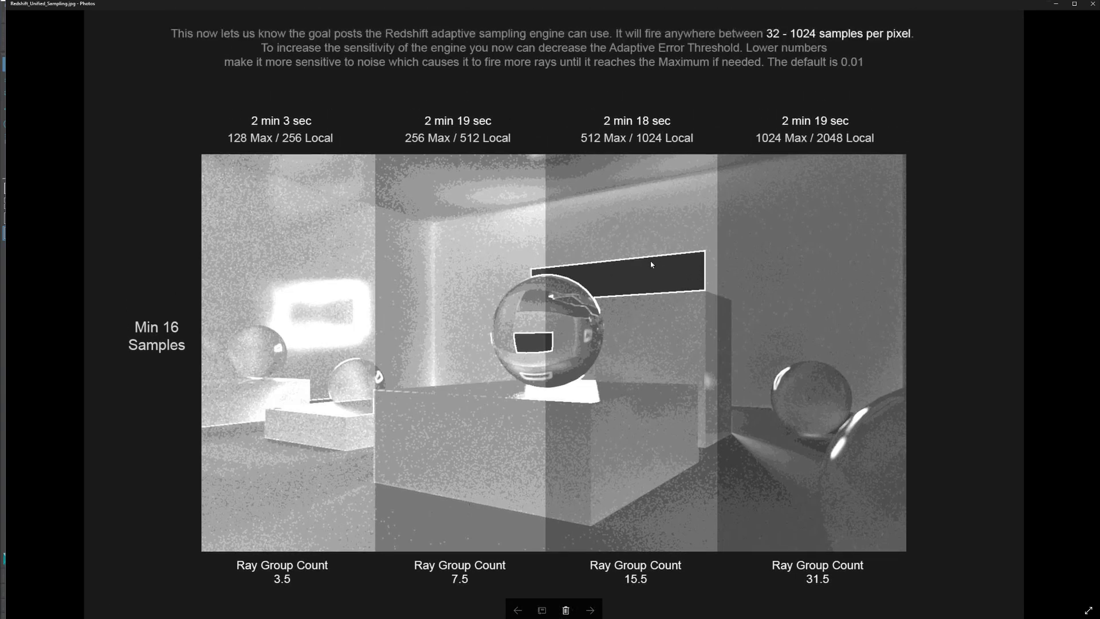
scroll(651, 260, up, 5)
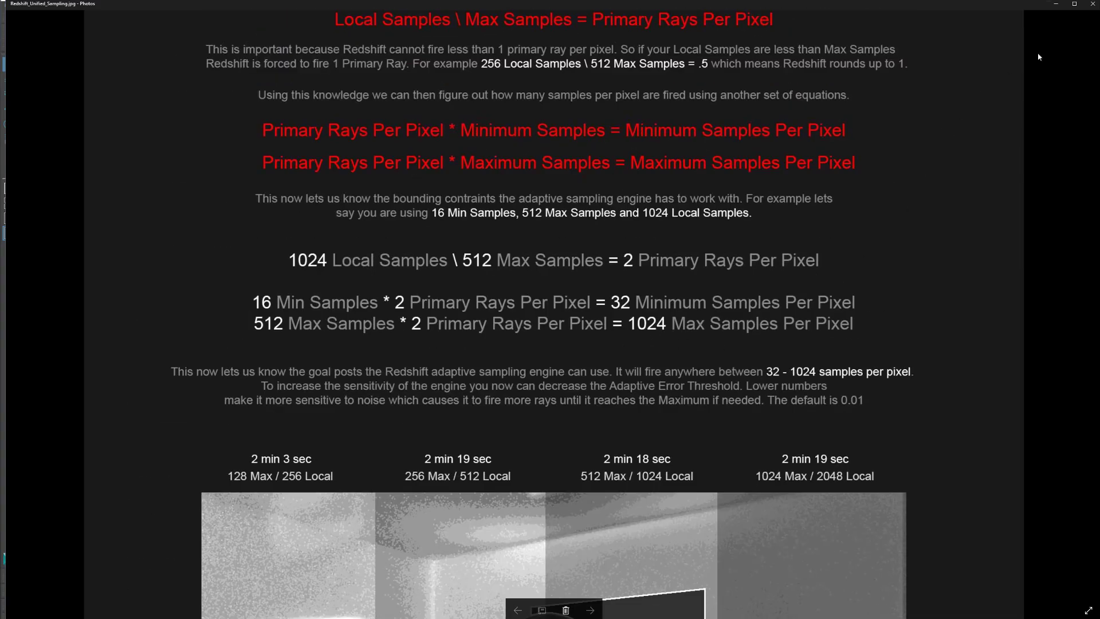
Step: Switch to Maya and inspect the primary GI engine choices and the Unified Sampling values in the Redshift Render Settings
click(1057, 5)
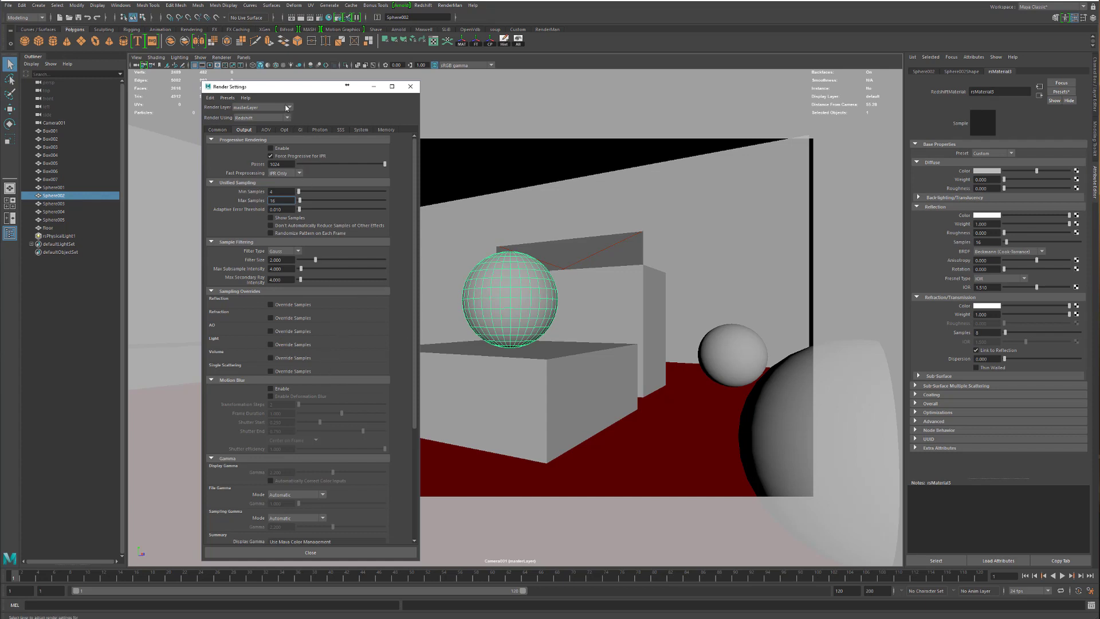
drag(293, 91, 244, 87)
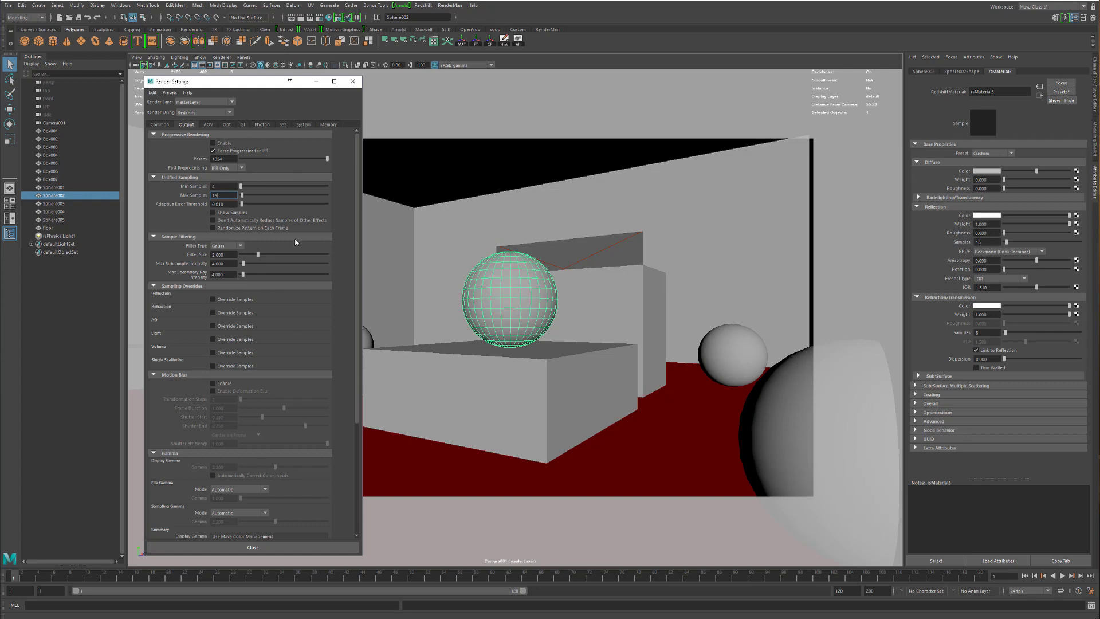
click(245, 125)
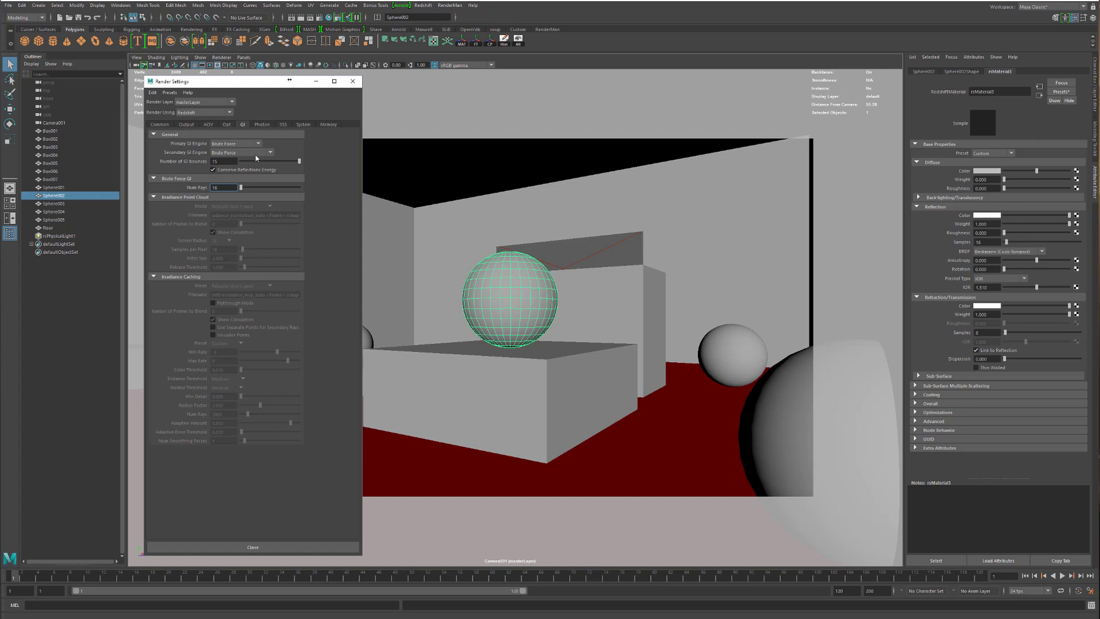
click(241, 154)
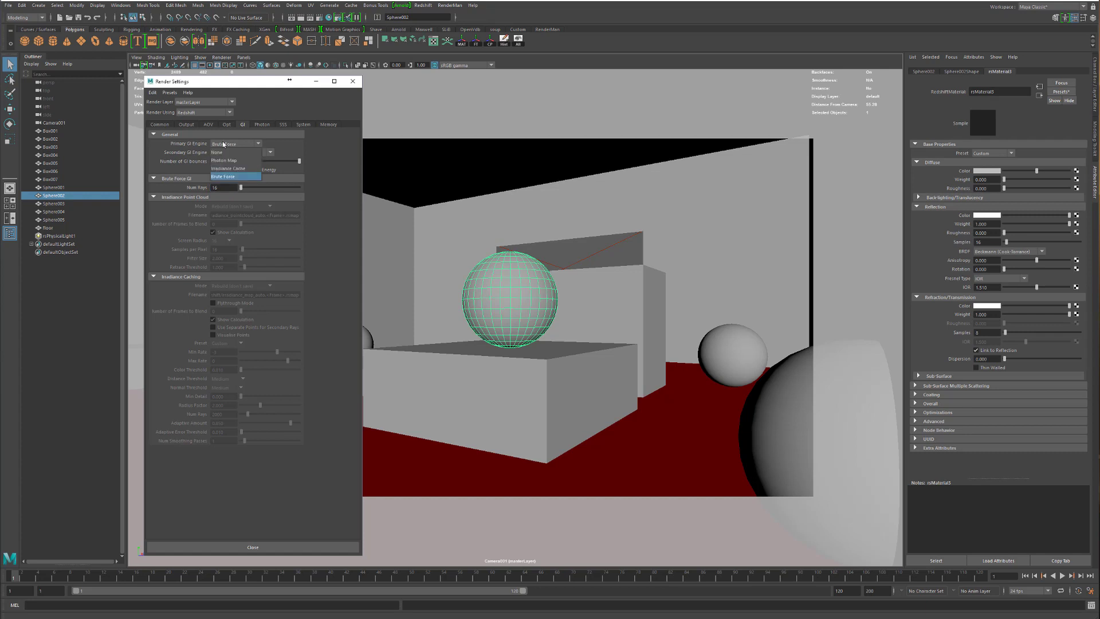
click(252, 146)
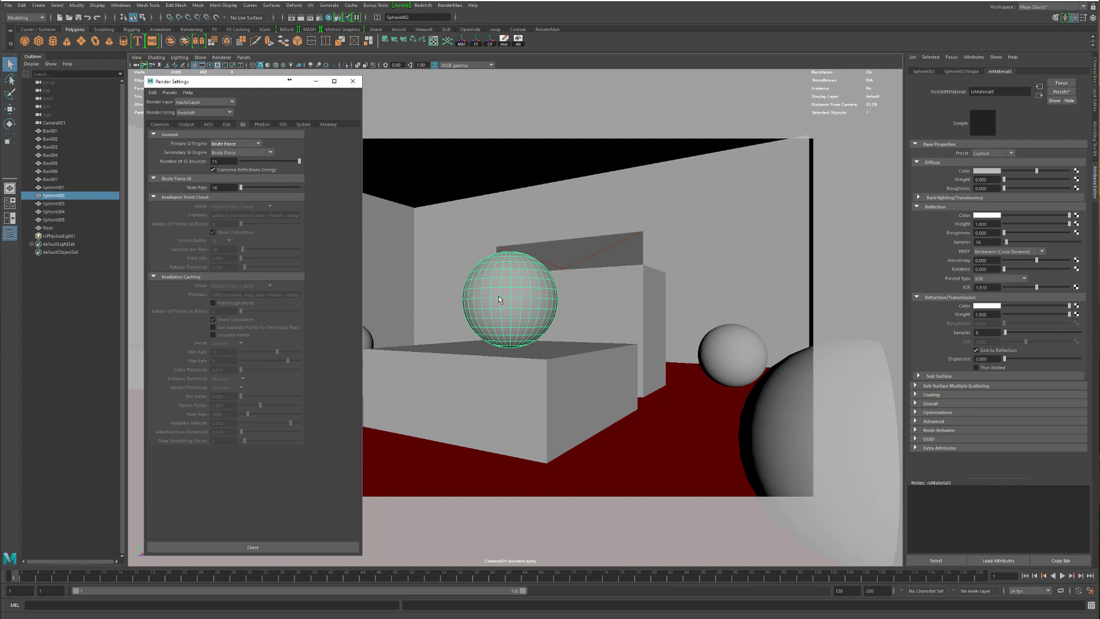
click(189, 127)
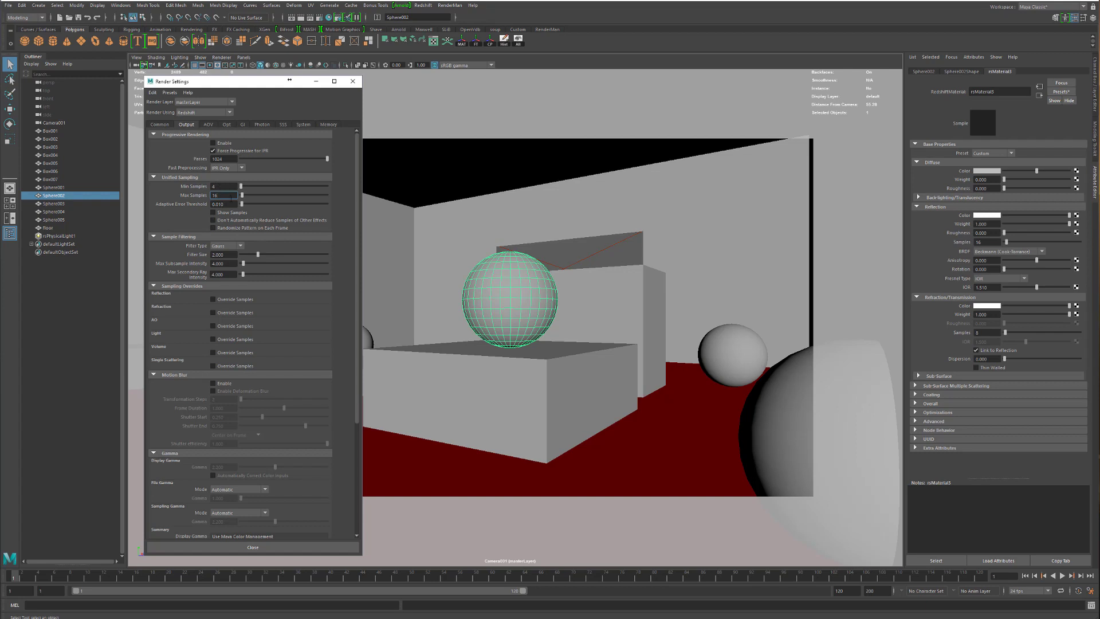
Step: Render the scene with the current sampling settings and examine the noise on the boxes, glass sphere and walls
click(235, 205)
click(303, 18)
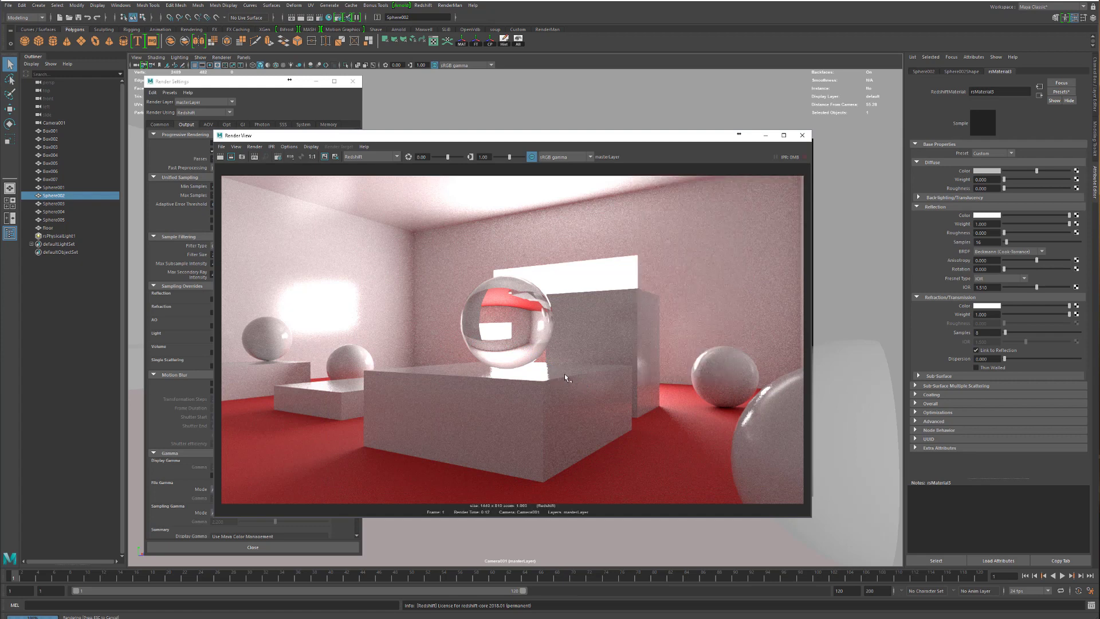
scroll(482, 430, up, 1)
scroll(481, 430, up, 3)
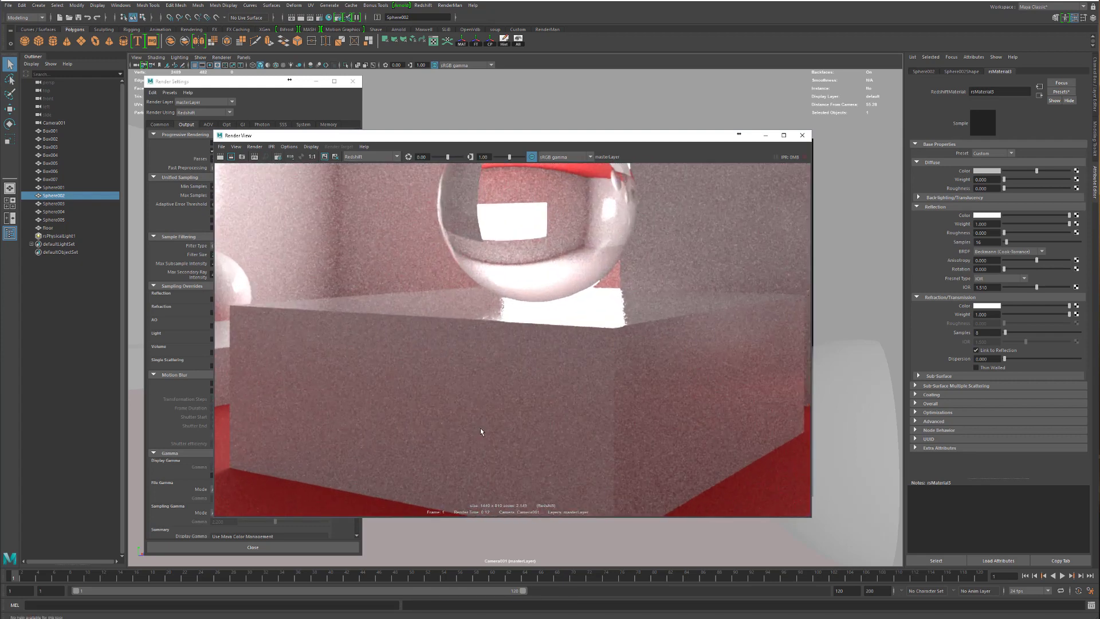
scroll(487, 421, down, 2)
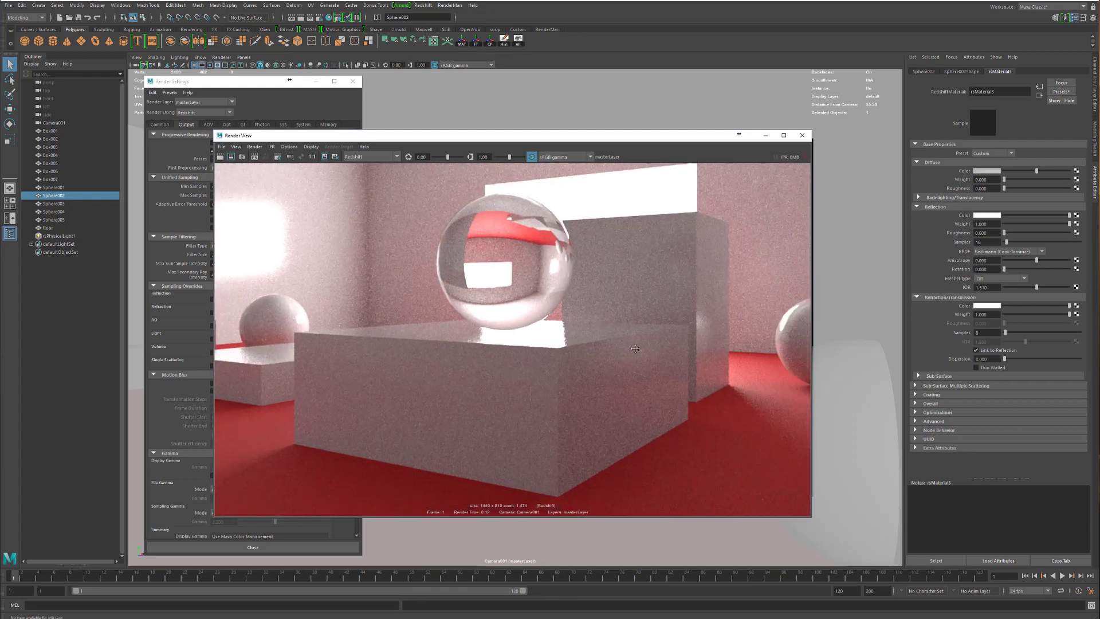
alt+middle_drag(487, 421, 744, 384)
scroll(401, 401, up, 2)
scroll(744, 385, down, 6)
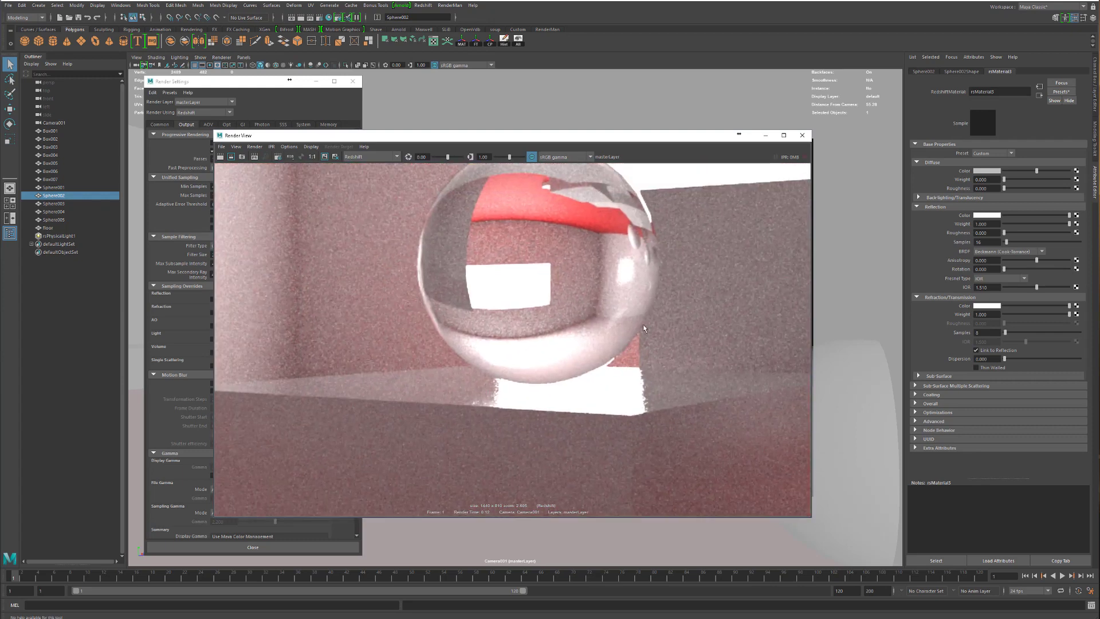
alt+middle_drag(545, 339, 505, 316)
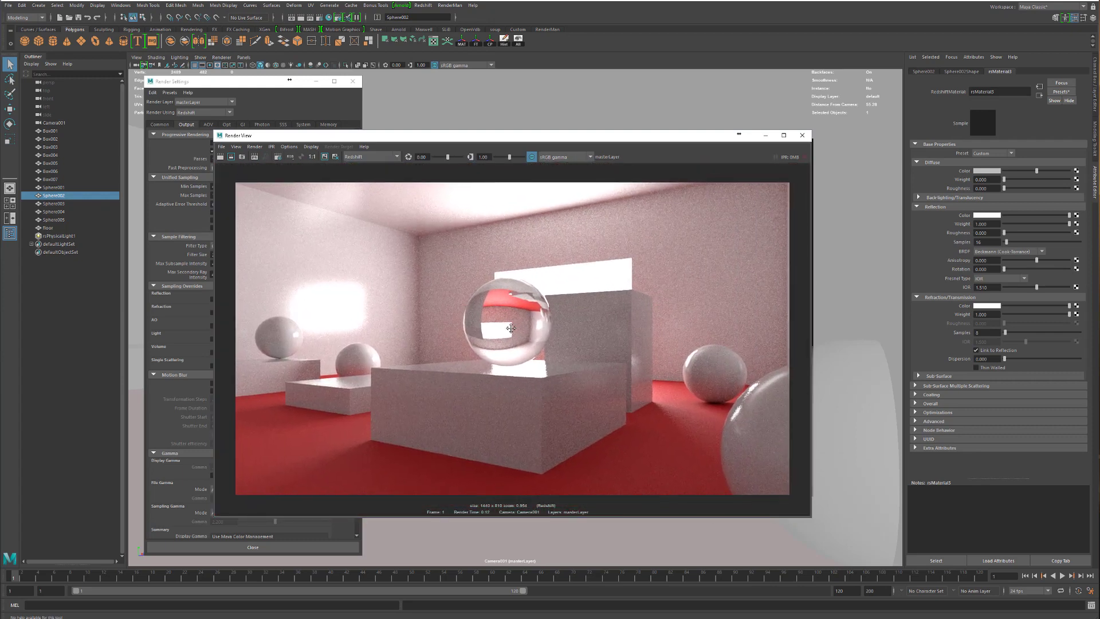
scroll(505, 316, down, 1)
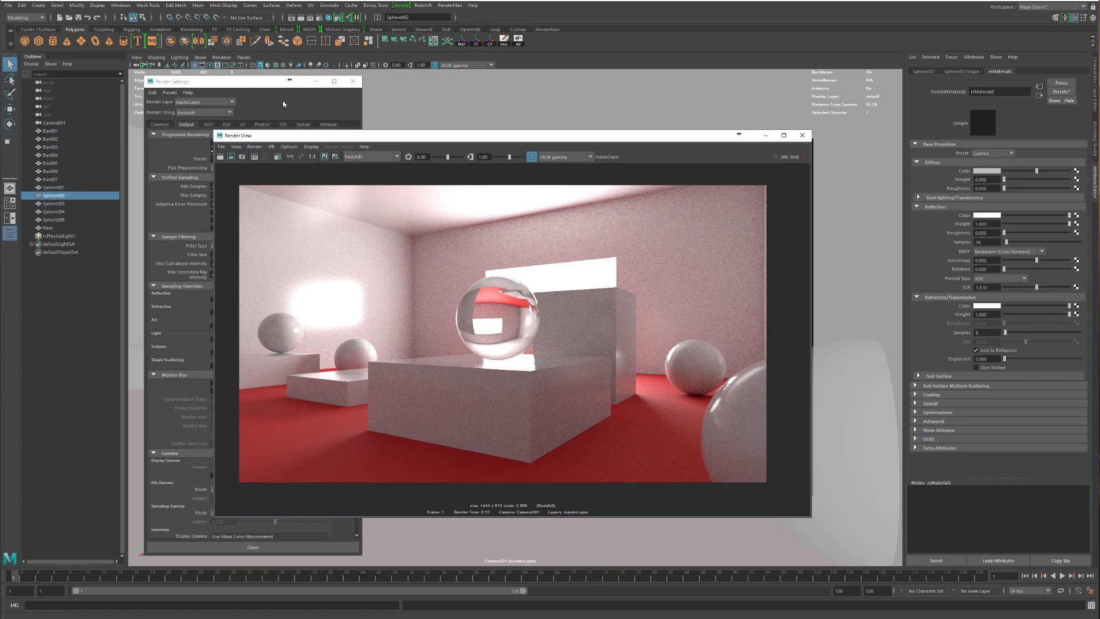
Step: Set both the primary and the secondary GI engine to None
click(298, 126)
click(243, 125)
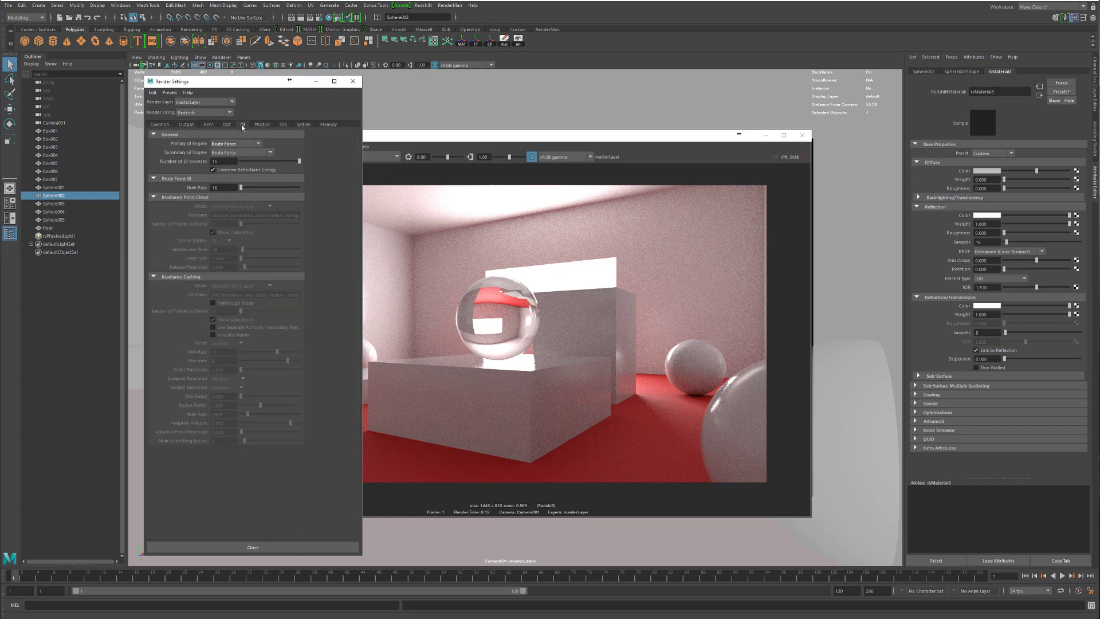
click(226, 151)
click(229, 161)
click(232, 143)
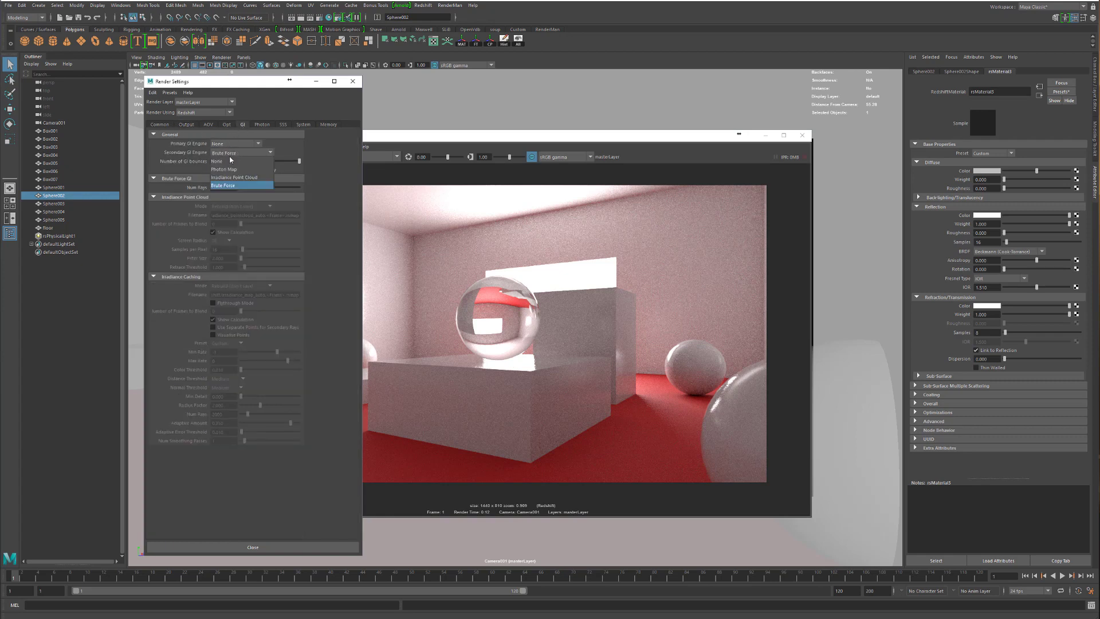
click(233, 152)
Step: Enable the global Material Override and re-render the scene
click(185, 125)
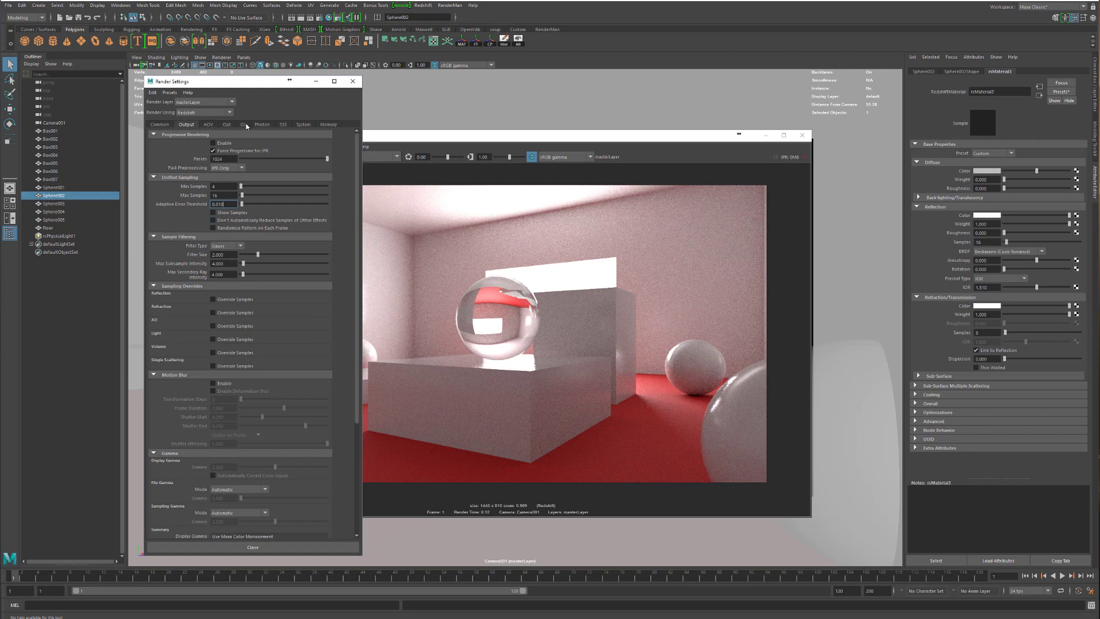
click(304, 125)
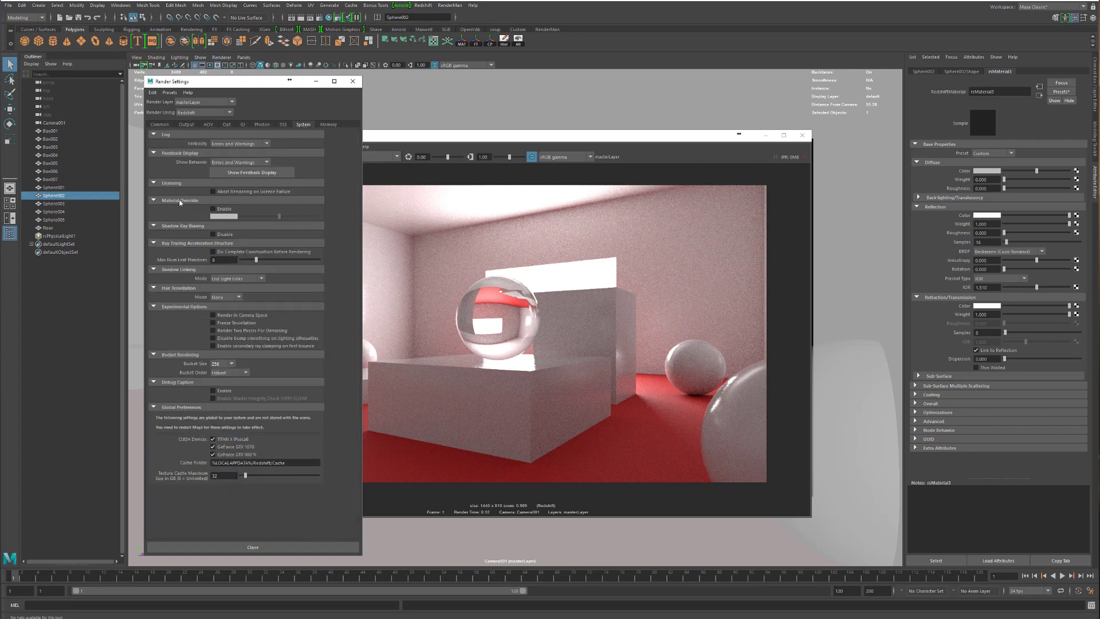
click(220, 210)
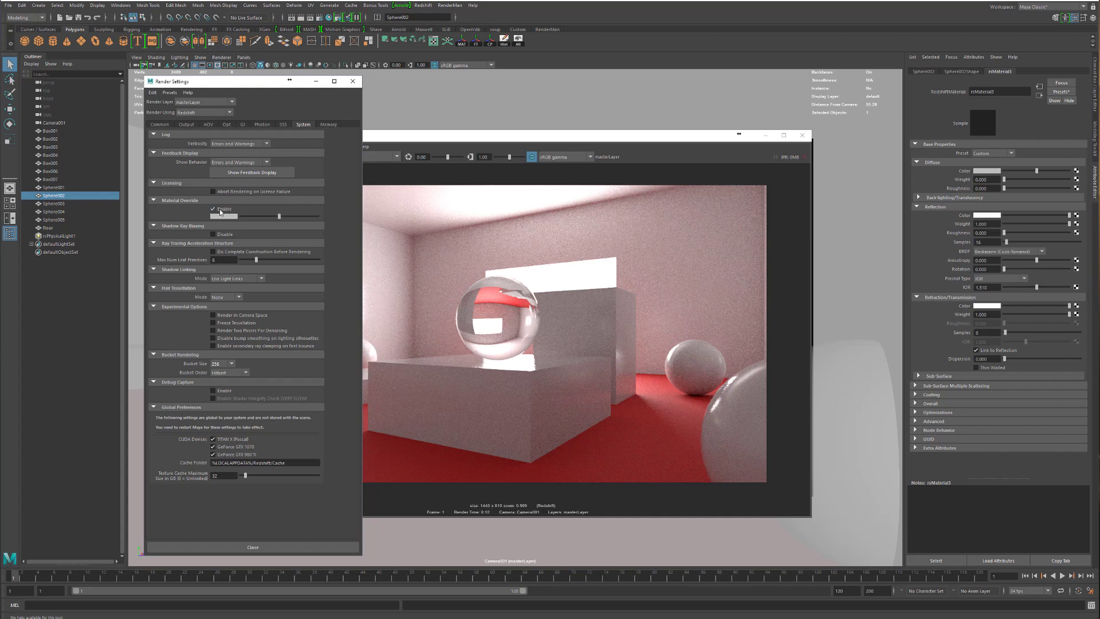
click(422, 141)
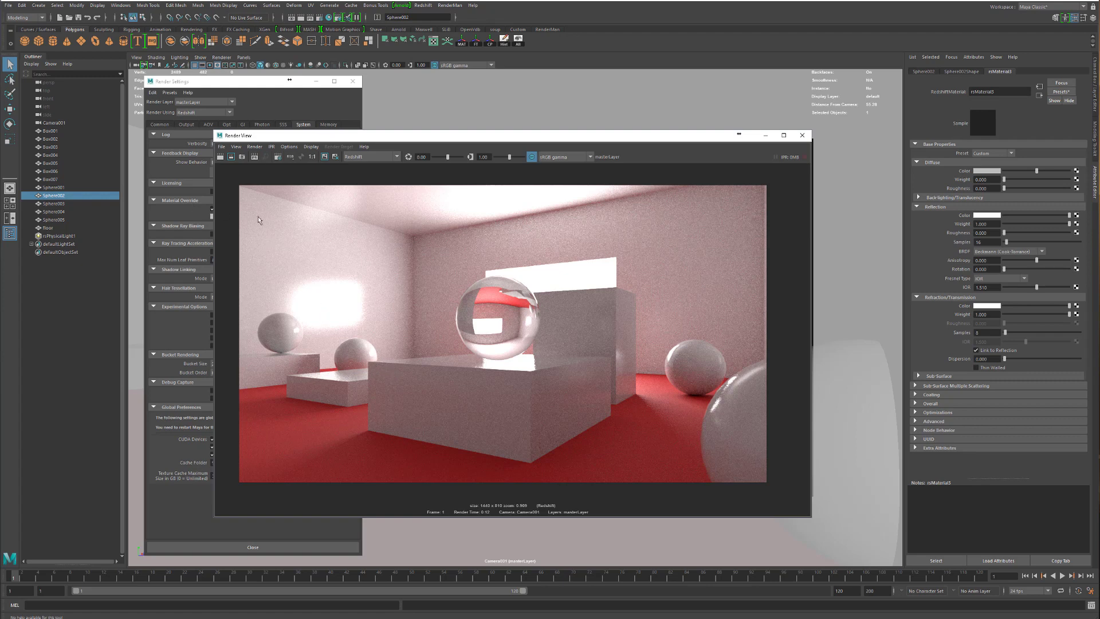
click(220, 162)
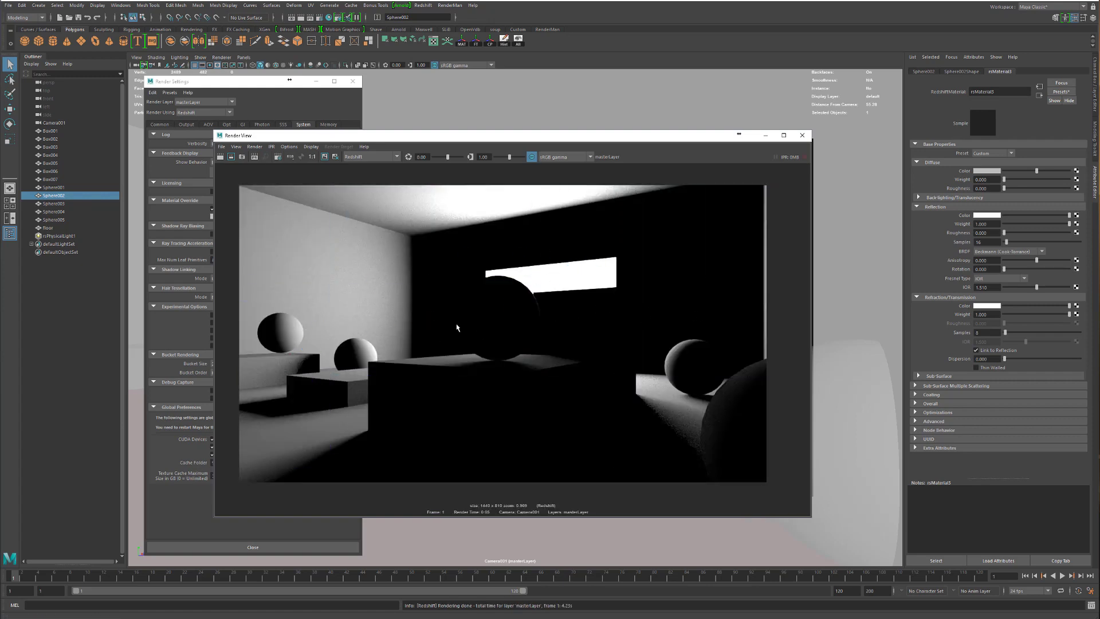
Step: Examine the direct-light noise in the soft shadows on the floor and around the boxes
scroll(383, 350, up, 4)
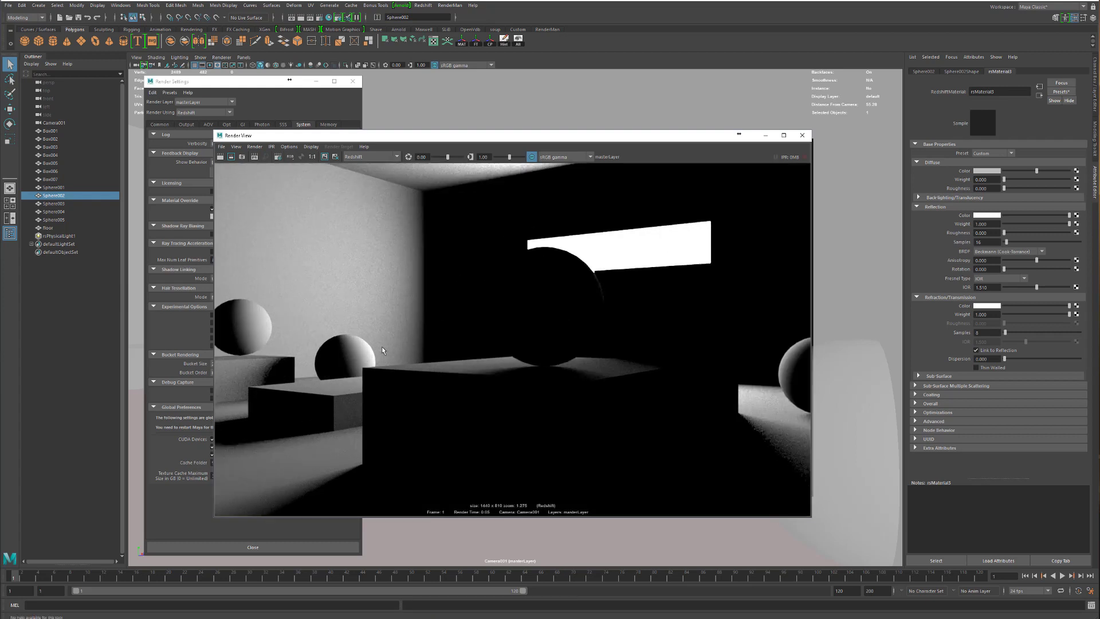
scroll(383, 350, up, 3)
middle_drag(382, 350, 466, 307)
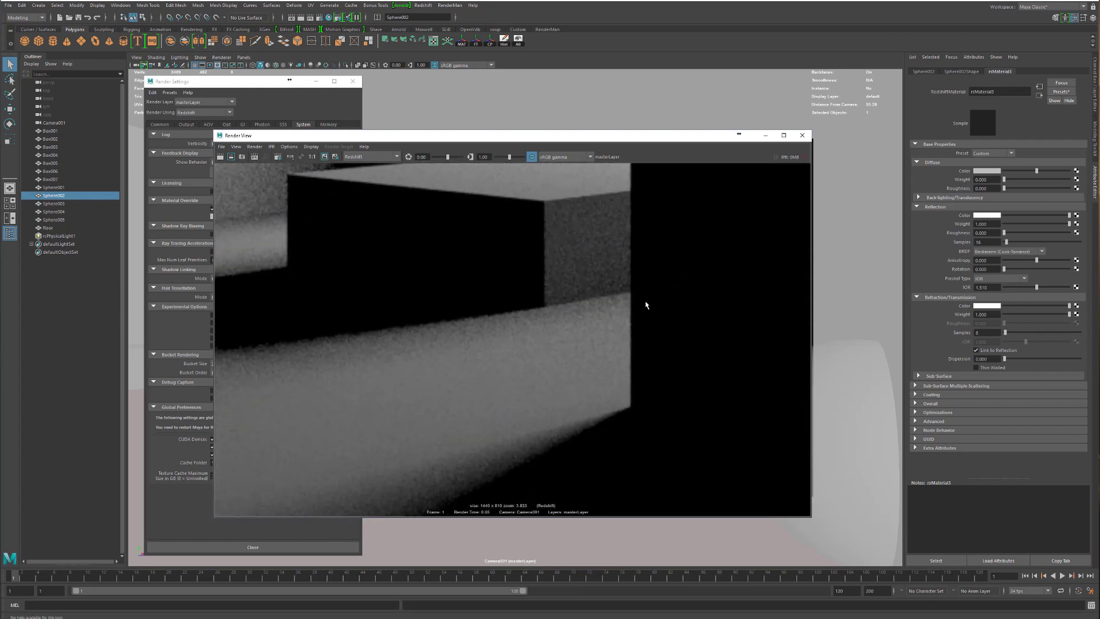
scroll(578, 330, down, 4)
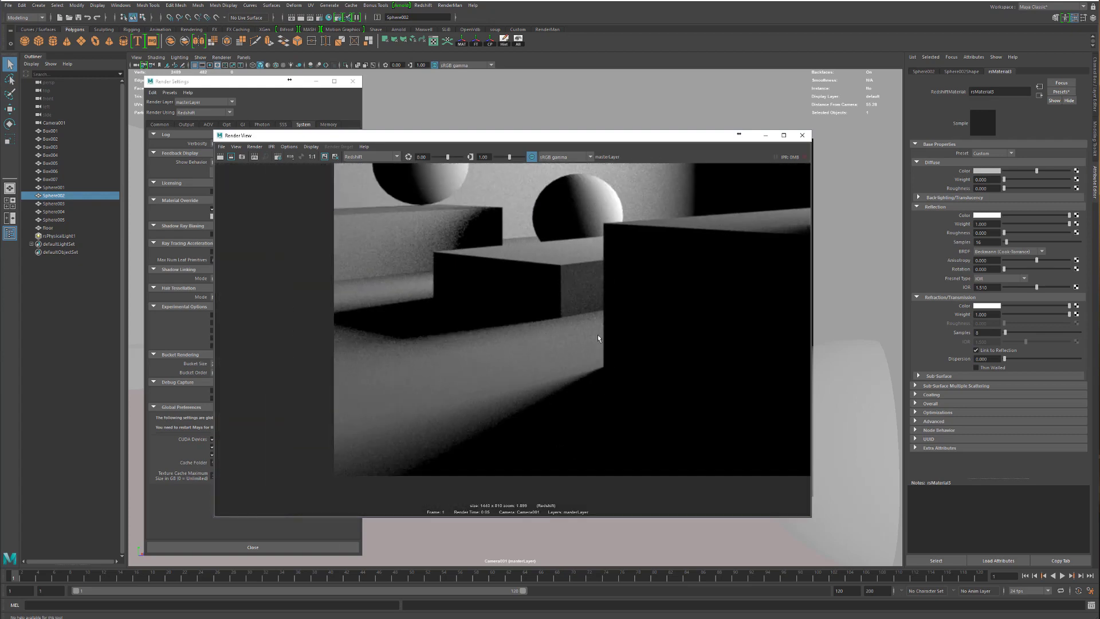
scroll(489, 418, down, 4)
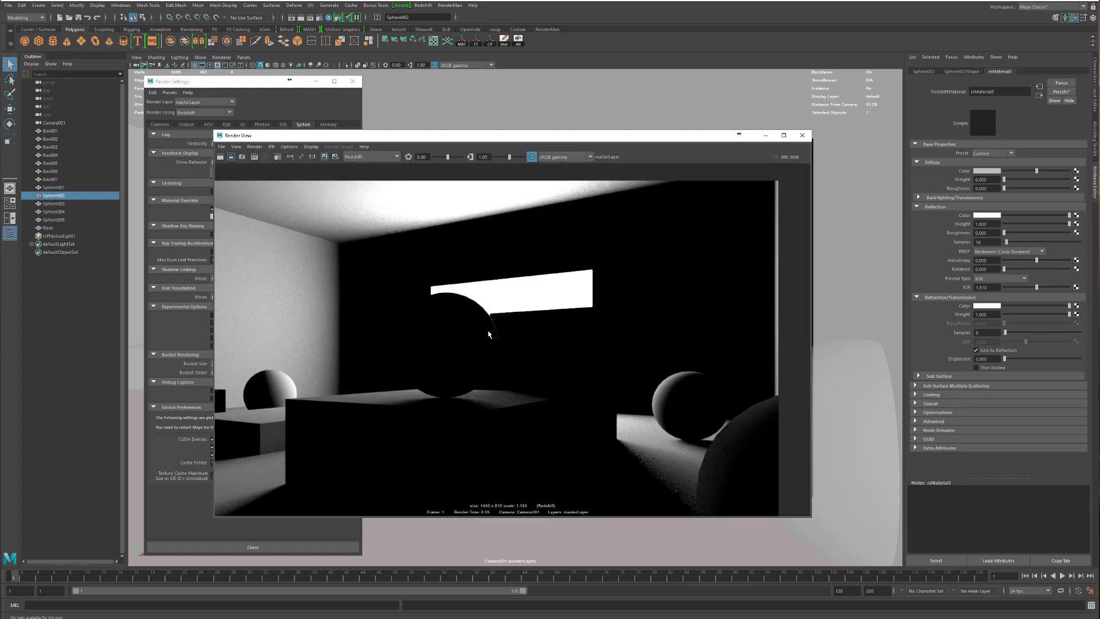
middle_drag(445, 310, 503, 290)
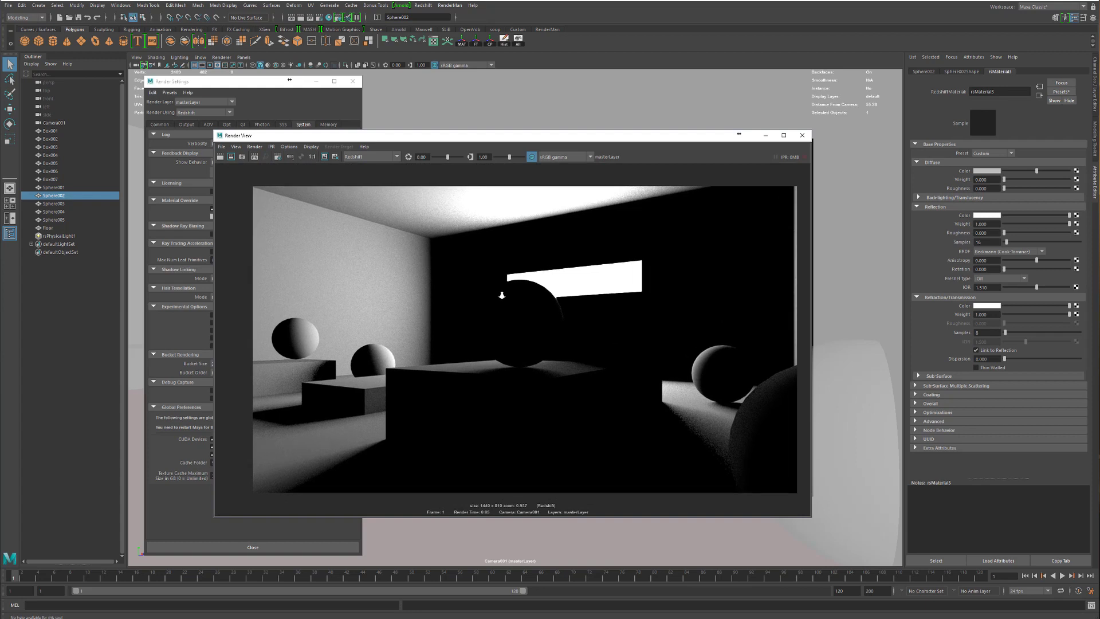
Step: Set the Unified Sampling to 16 Min Samples and 256 Max Samples, and re-render the scene
click(225, 82)
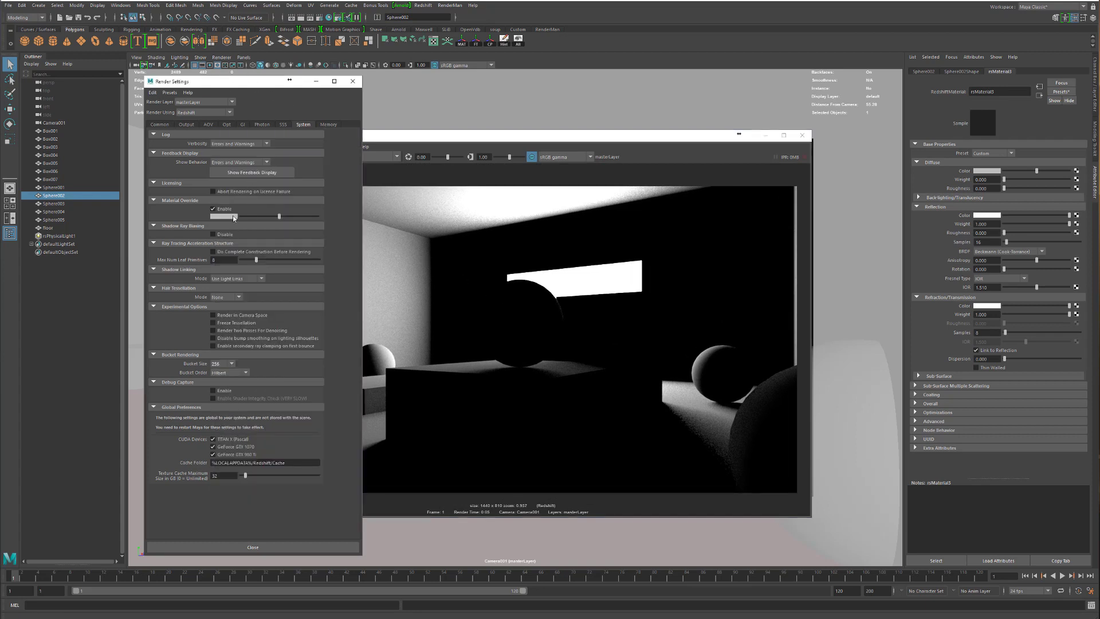
click(186, 125)
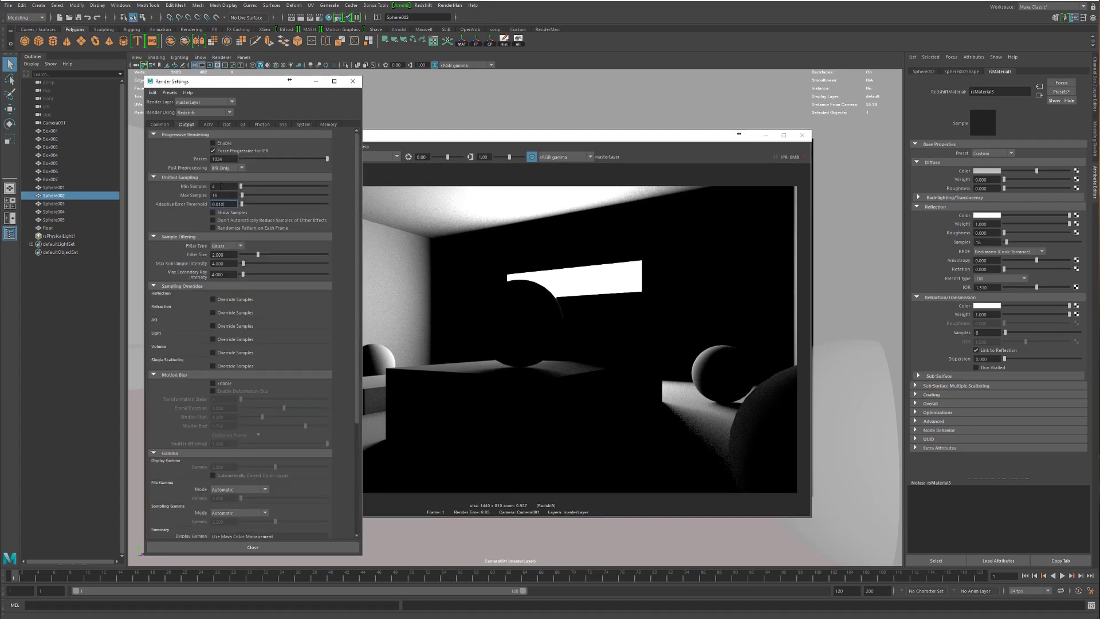
double_click(220, 186)
key(Tab)
key(Return)
click(454, 142)
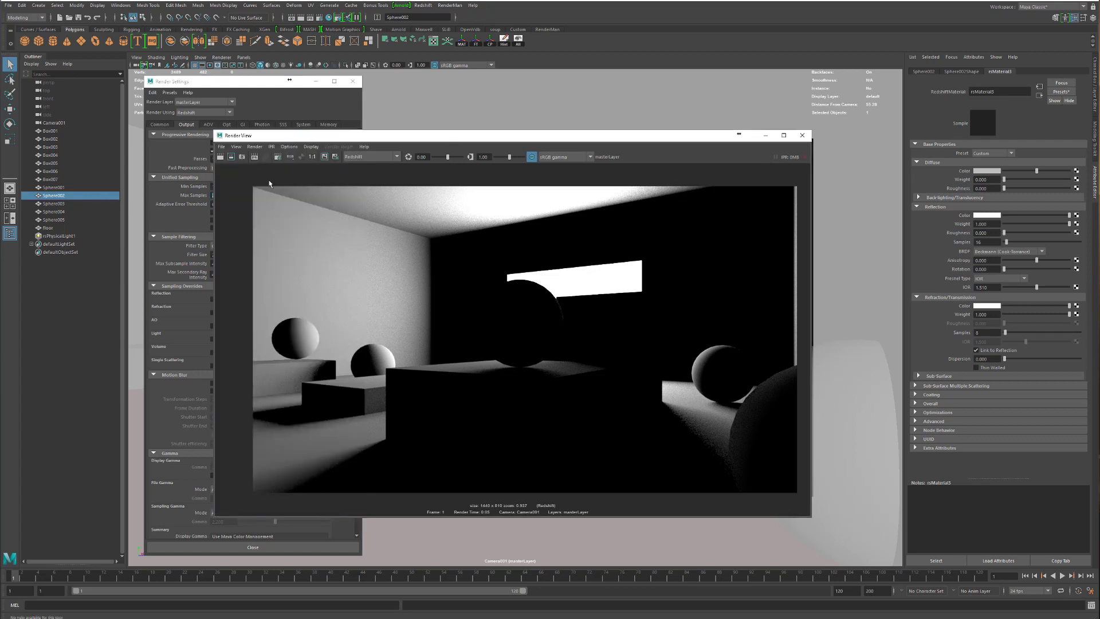
click(231, 158)
click(231, 157)
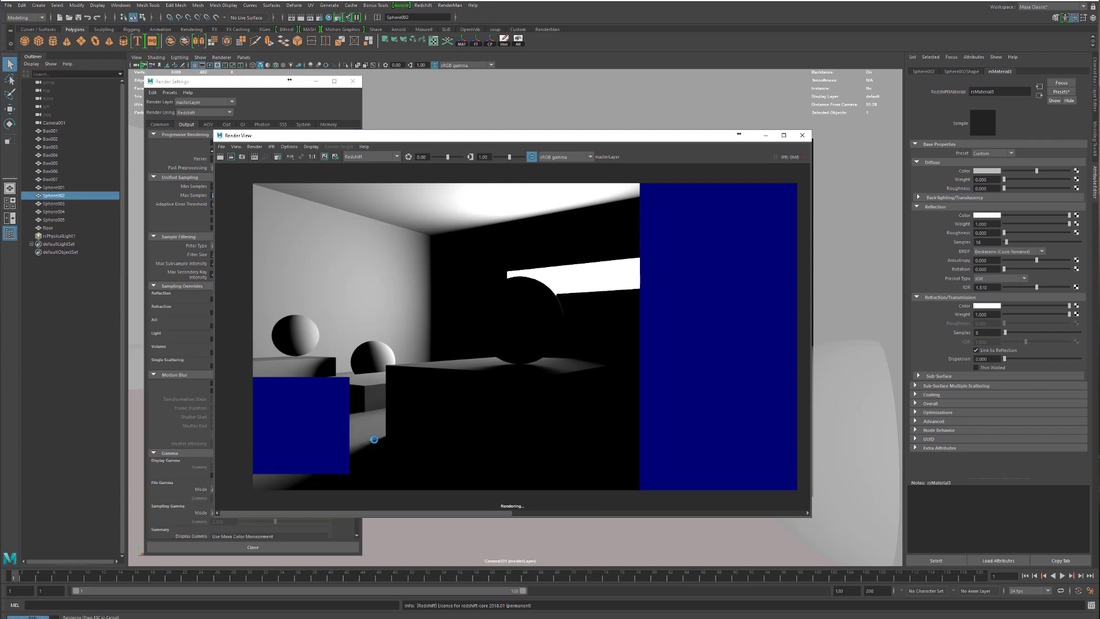
Step: Examine the soft shadow edge on the floor in the new render up close
scroll(371, 437, up, 5)
scroll(371, 438, up, 5)
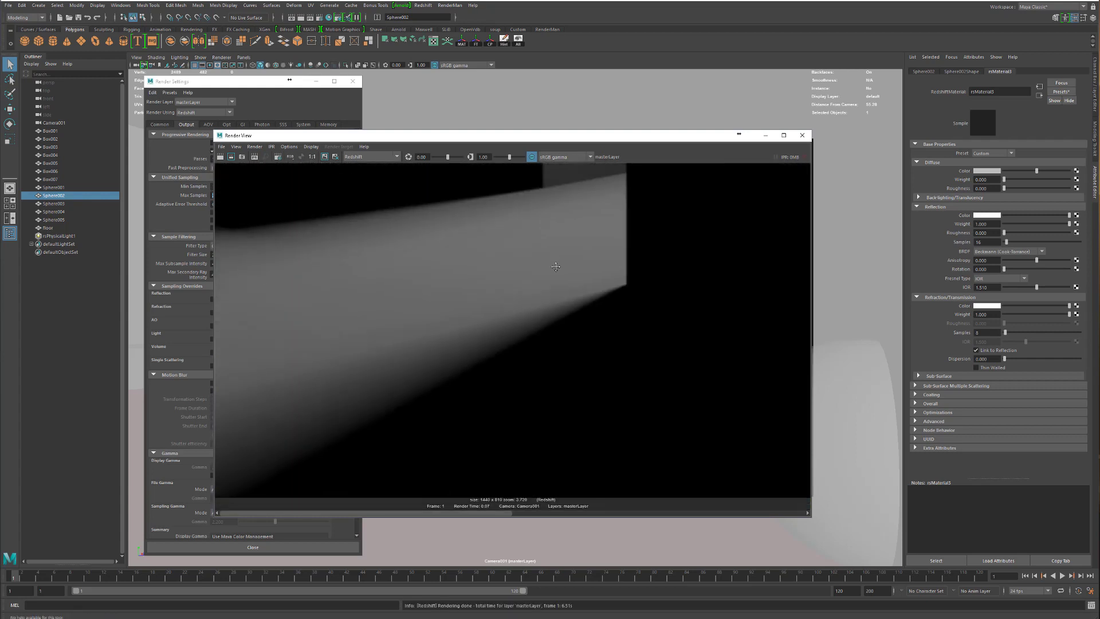
scroll(446, 346, up, 2)
scroll(446, 346, up, 1)
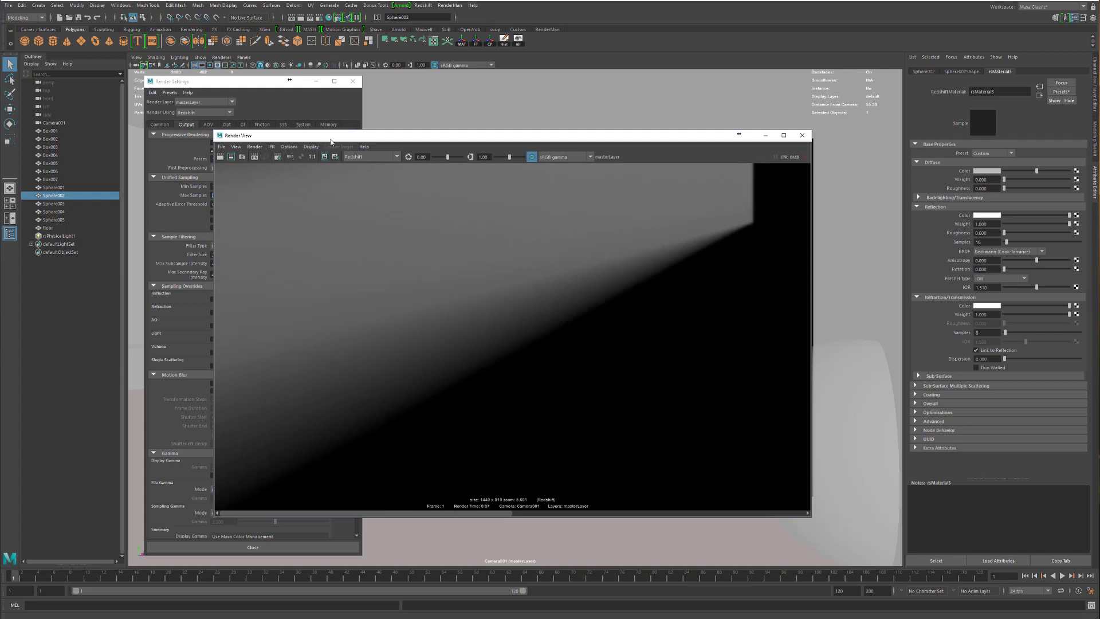
Step: Compare the Unified Sampling Max Samples with the area light's own Samples value
drag(331, 142, 456, 151)
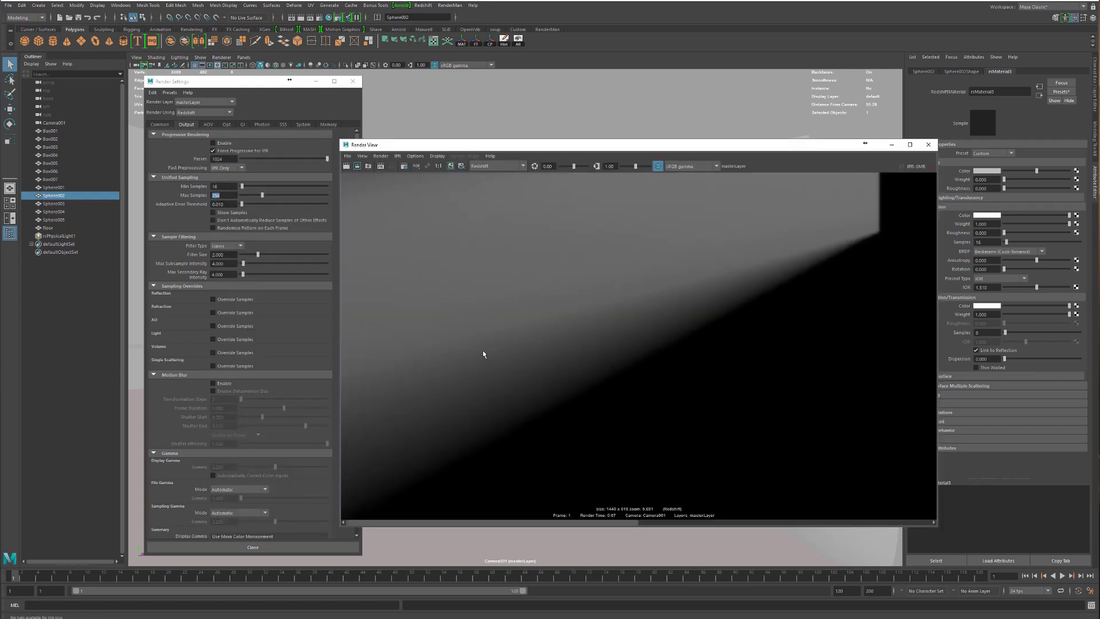
click(226, 195)
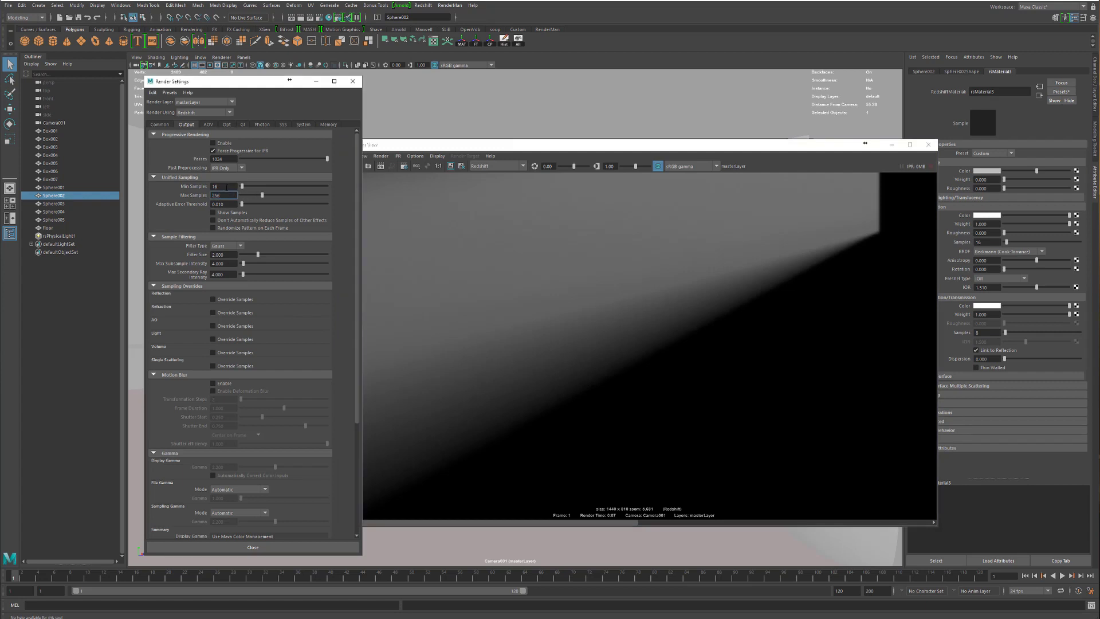
drag(601, 145, 553, 123)
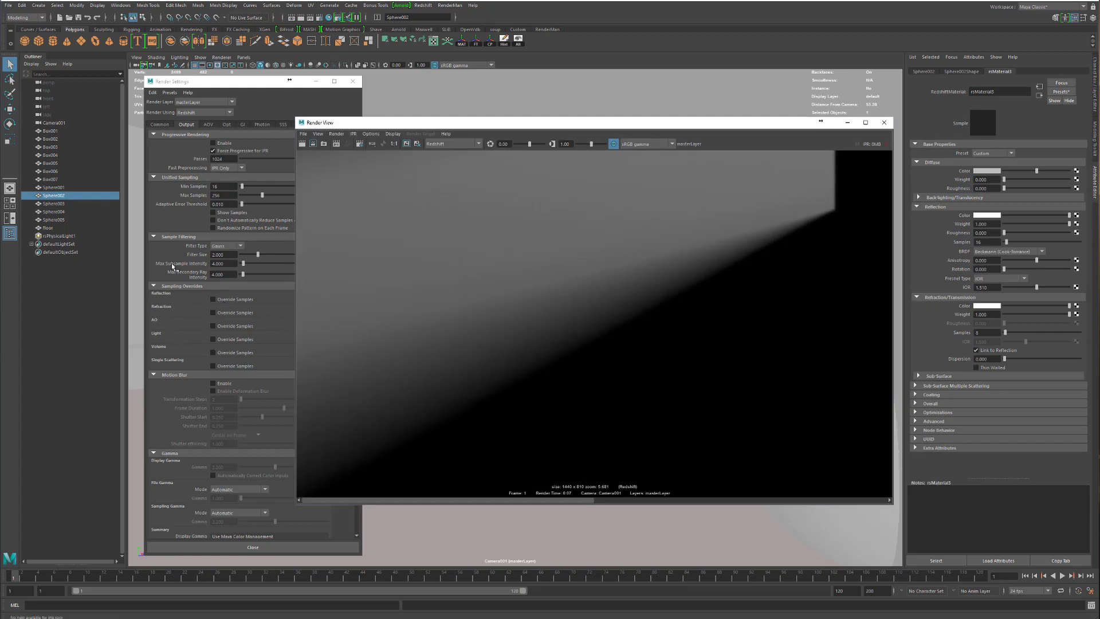
click(57, 237)
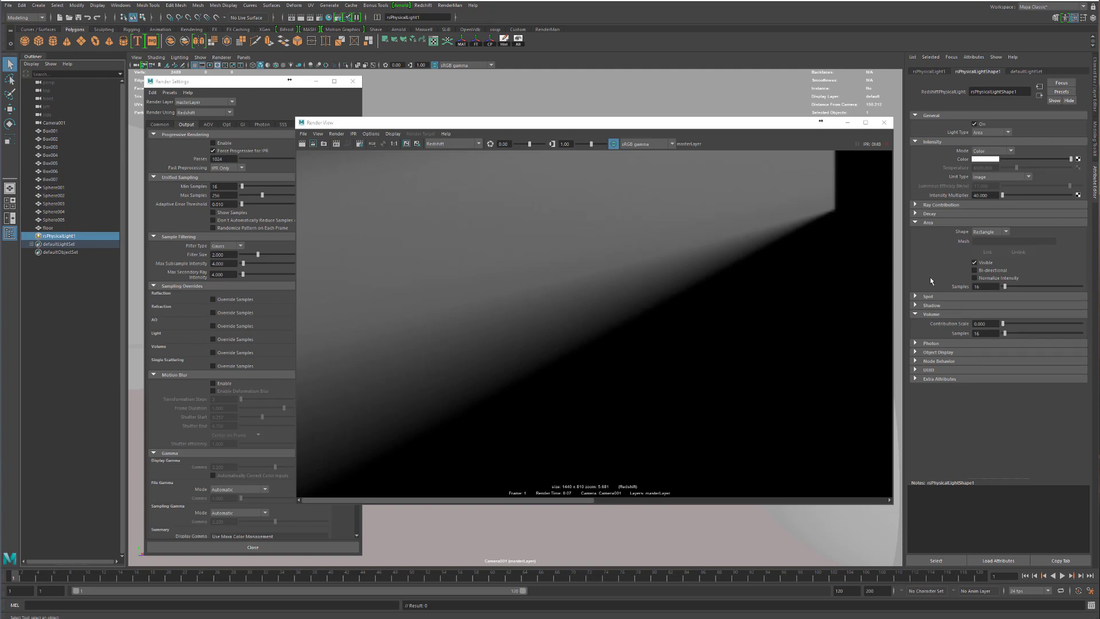
click(988, 287)
click(229, 196)
click(228, 196)
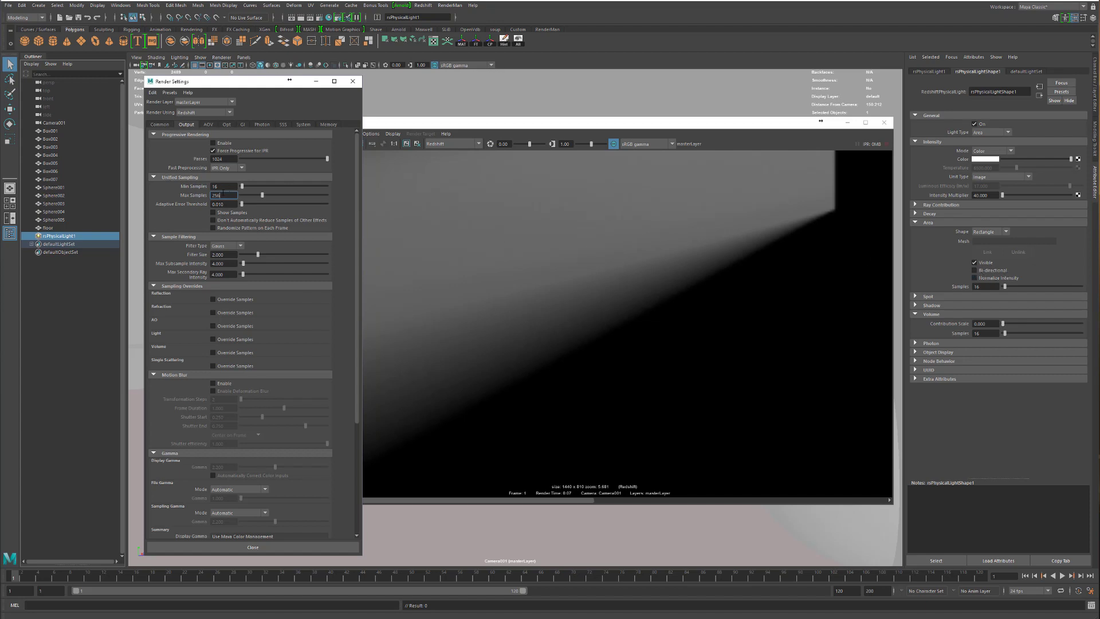
click(997, 287)
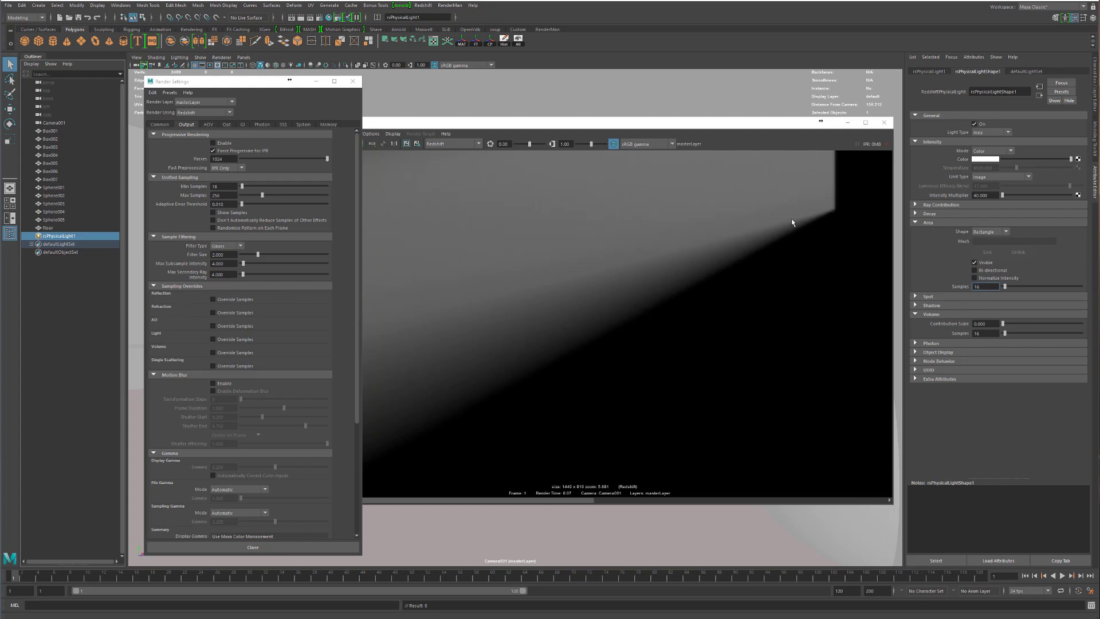
Step: Override the Light samples with a replacement value of 512 and re-render the scene
drag(434, 122, 440, 117)
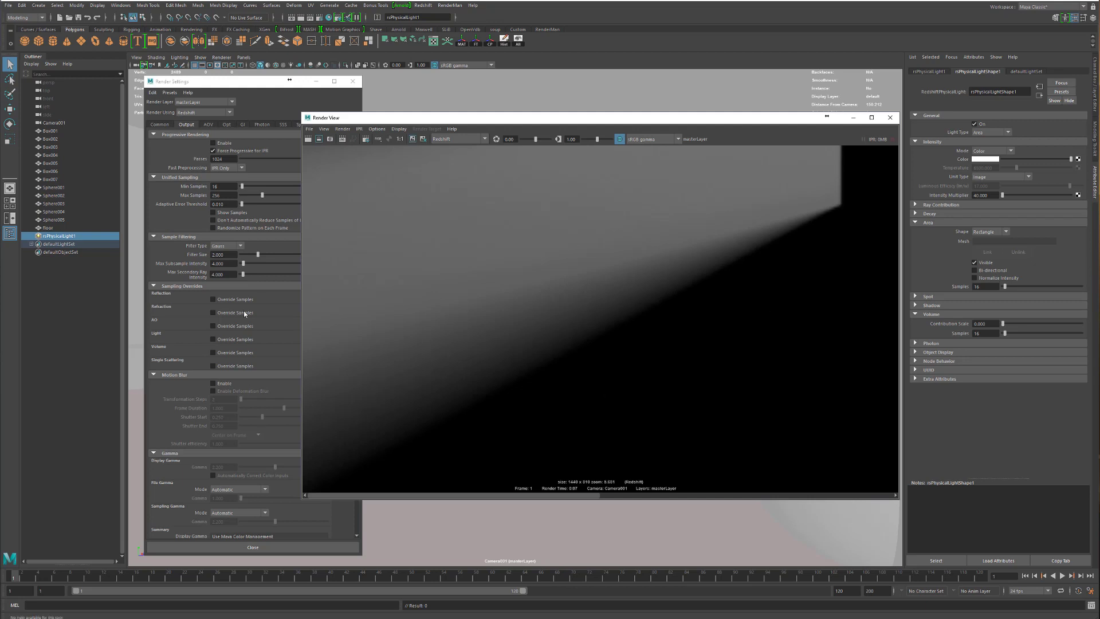
drag(221, 82, 150, 76)
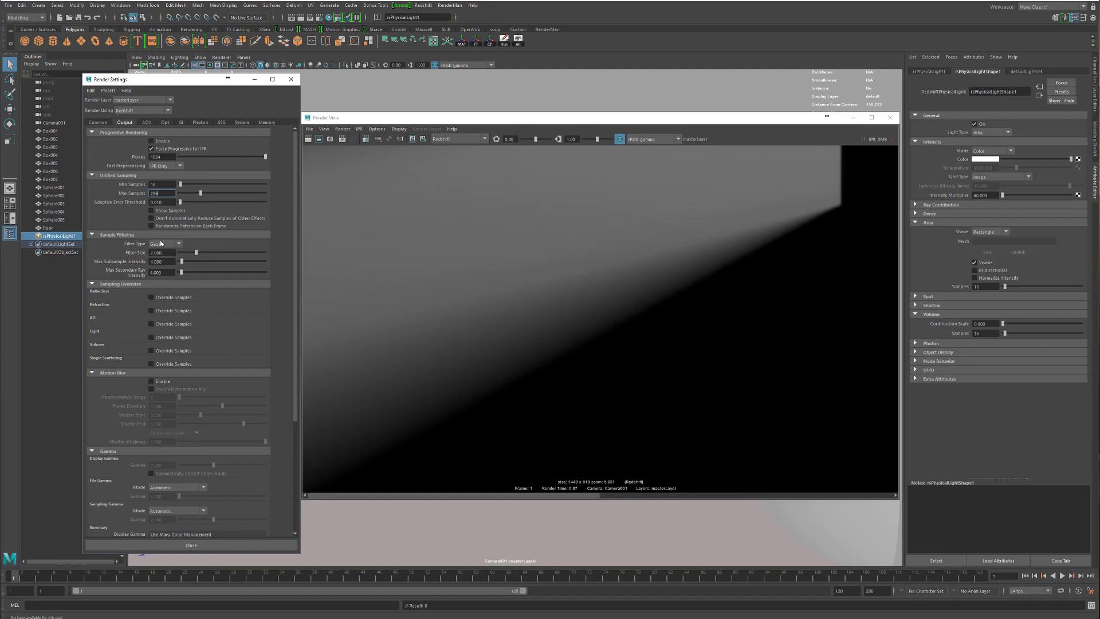
click(151, 338)
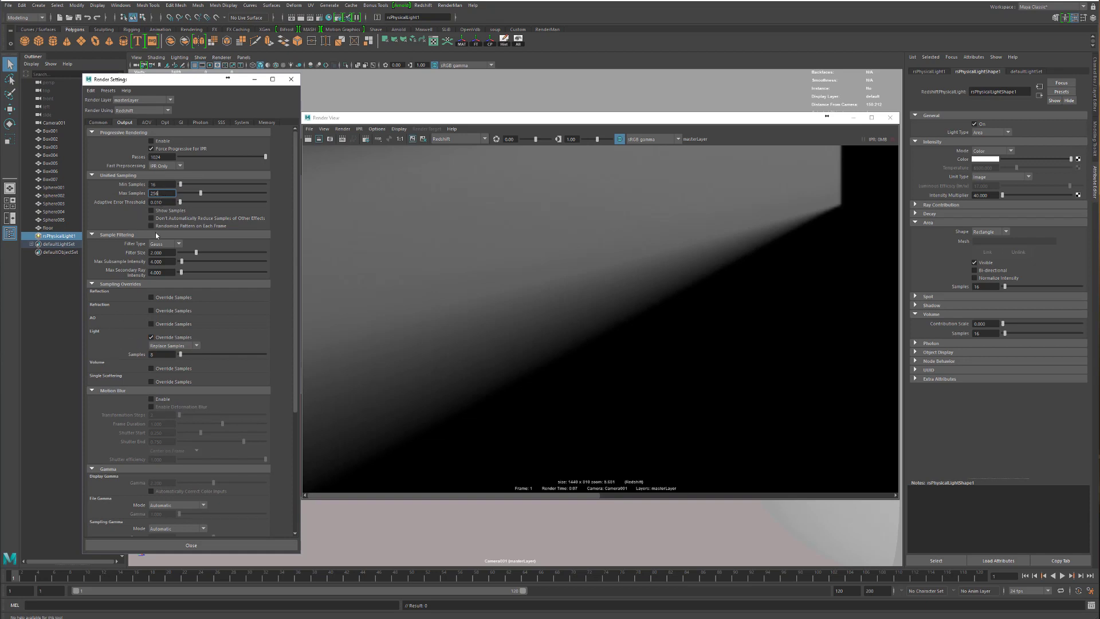
click(164, 355)
text(512)
key(Return)
click(379, 121)
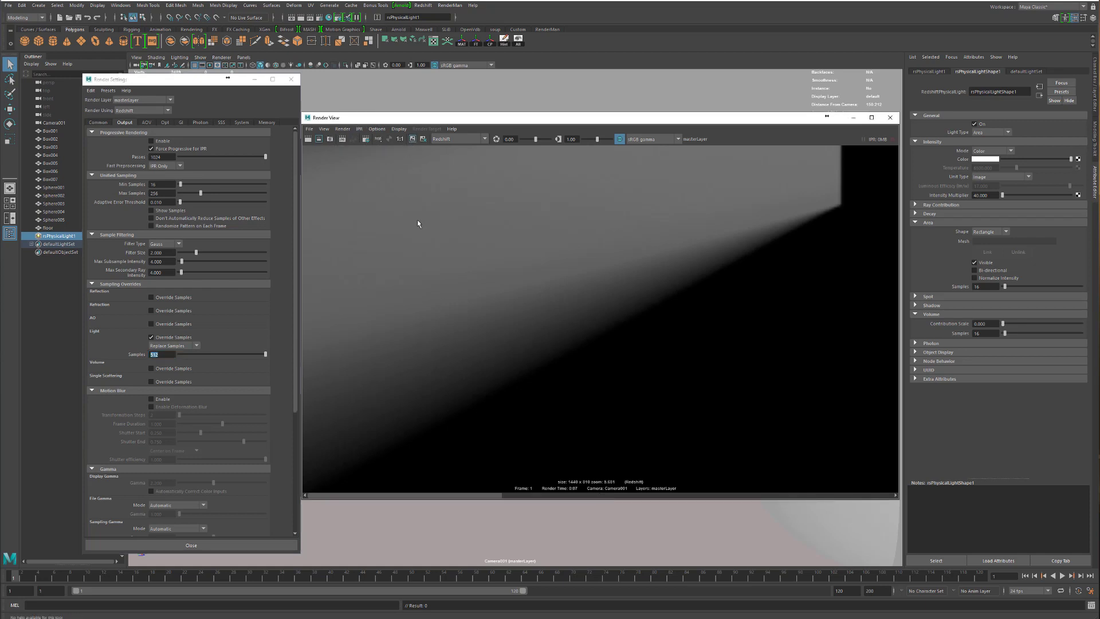
click(309, 139)
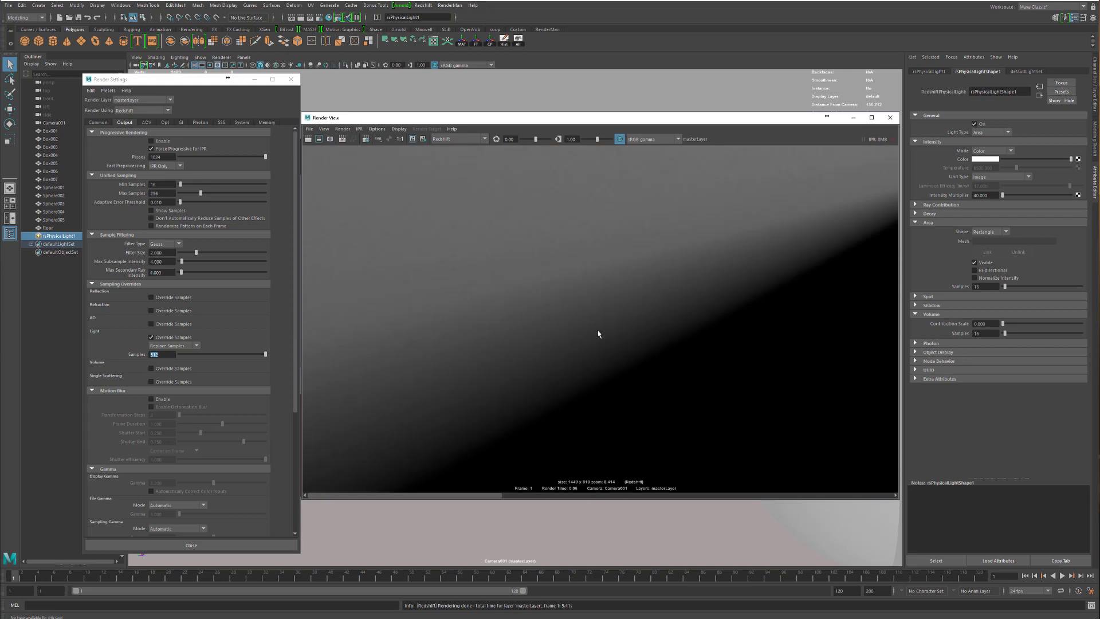
Step: Examine the soft shadows across the render and compare the Light samples override with the Unified Sampling Min and Max Samples
alt+middle_drag(688, 253, 726, 265)
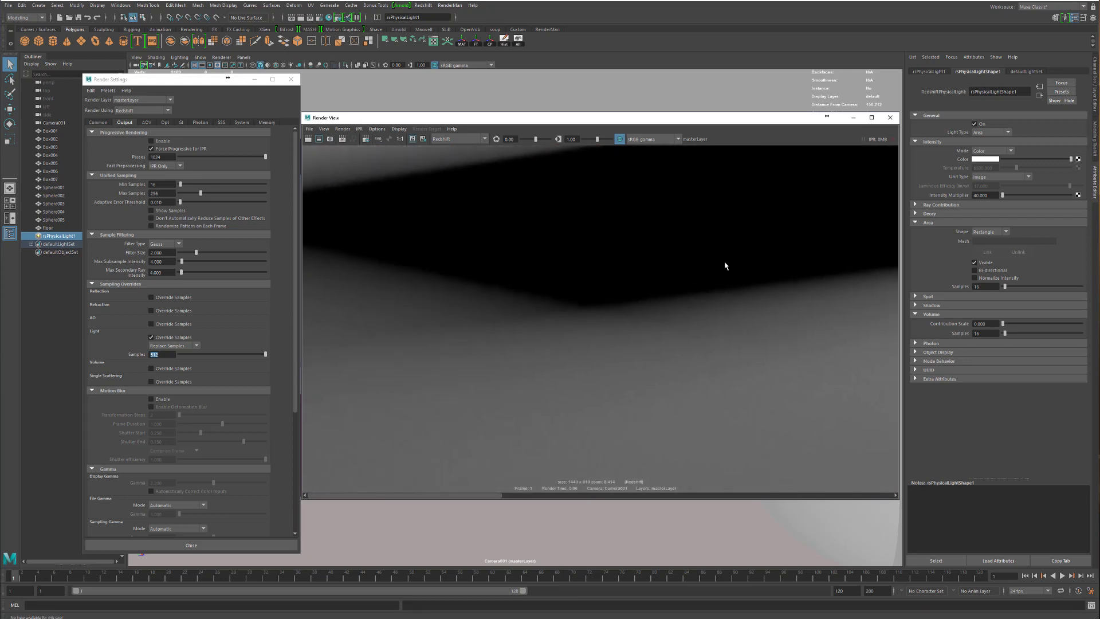
alt+middle_drag(488, 331, 561, 422)
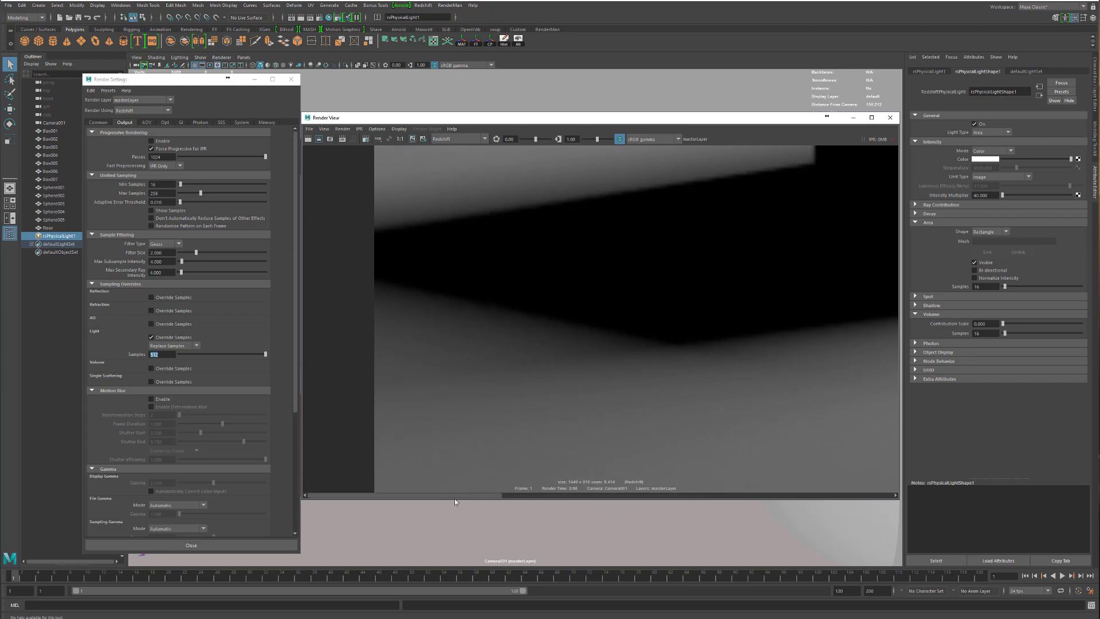
click(599, 495)
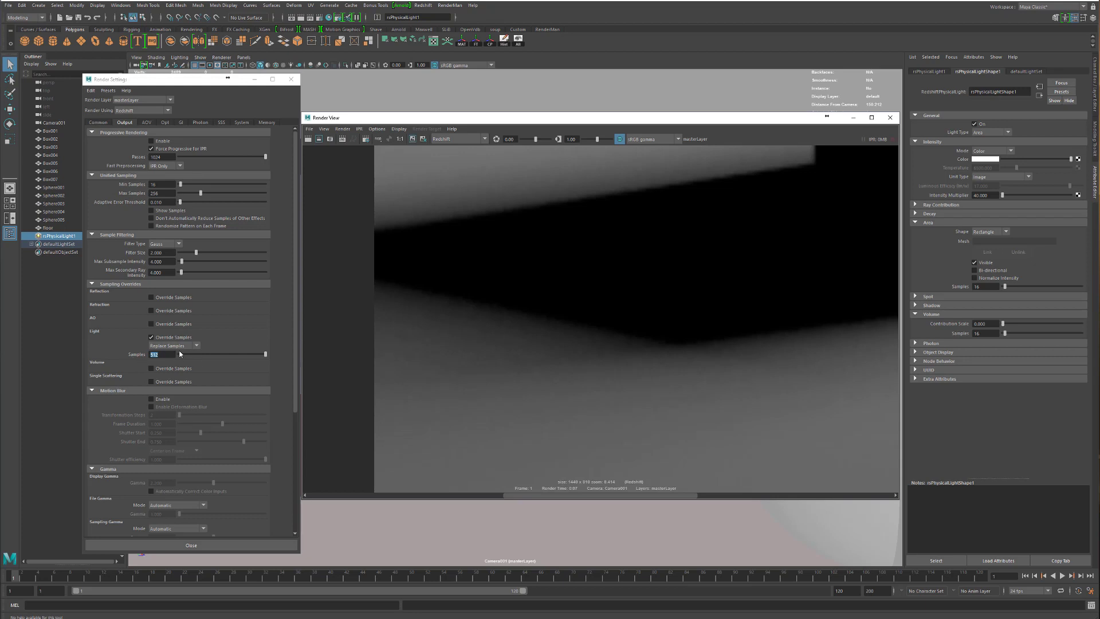
click(152, 337)
click(186, 364)
click(163, 184)
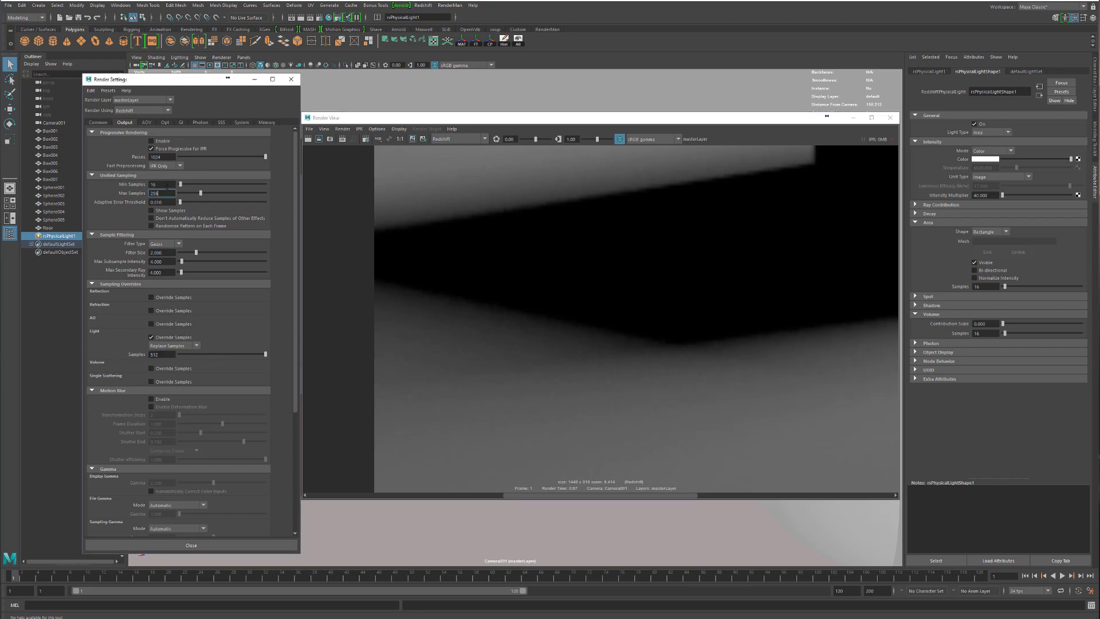
click(552, 498)
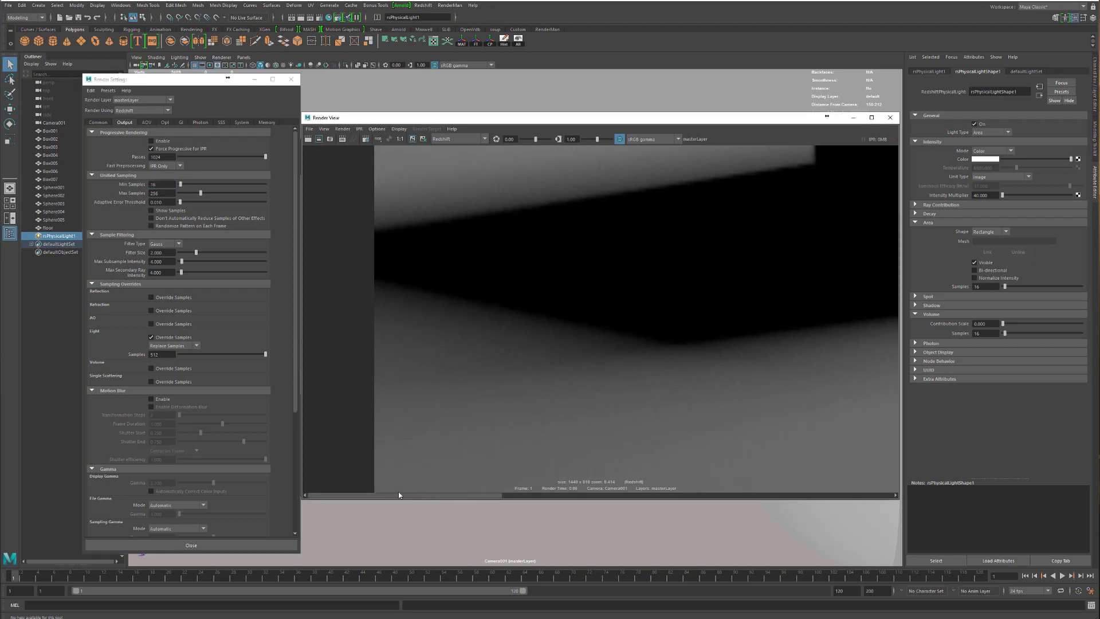
scroll(577, 258, down, 8)
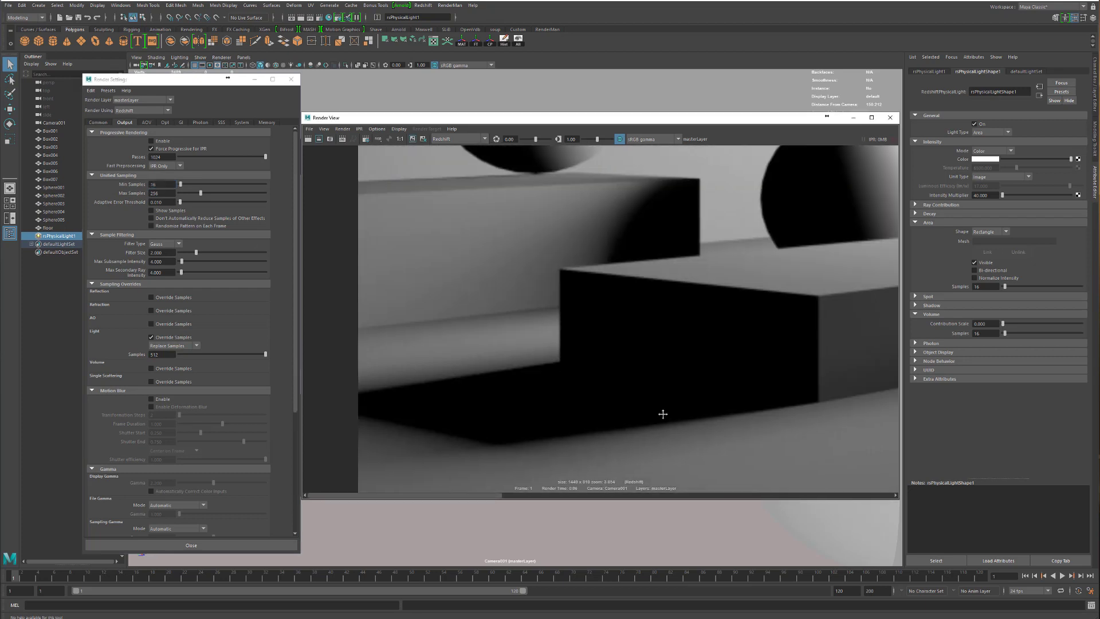
scroll(739, 319, down, 10)
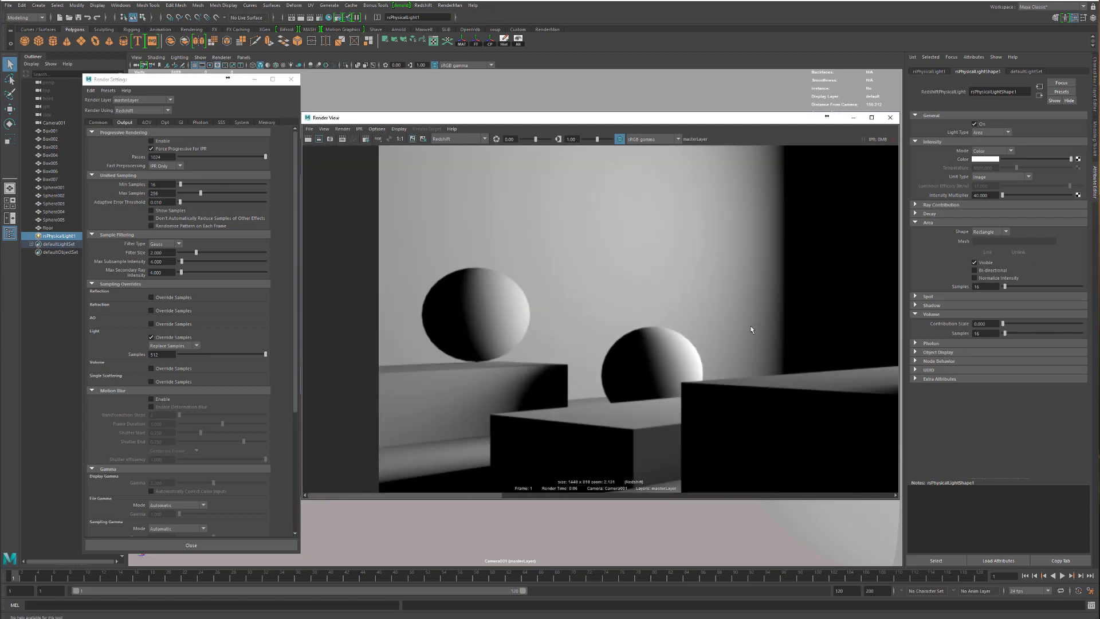
scroll(705, 320, down, 4)
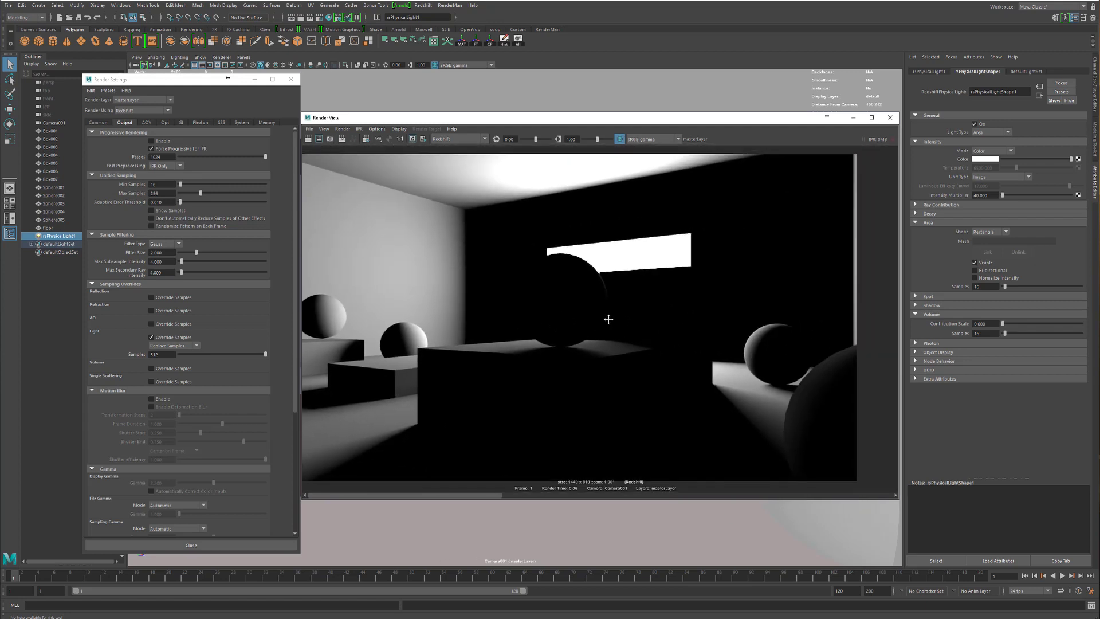
scroll(596, 313, up, 1)
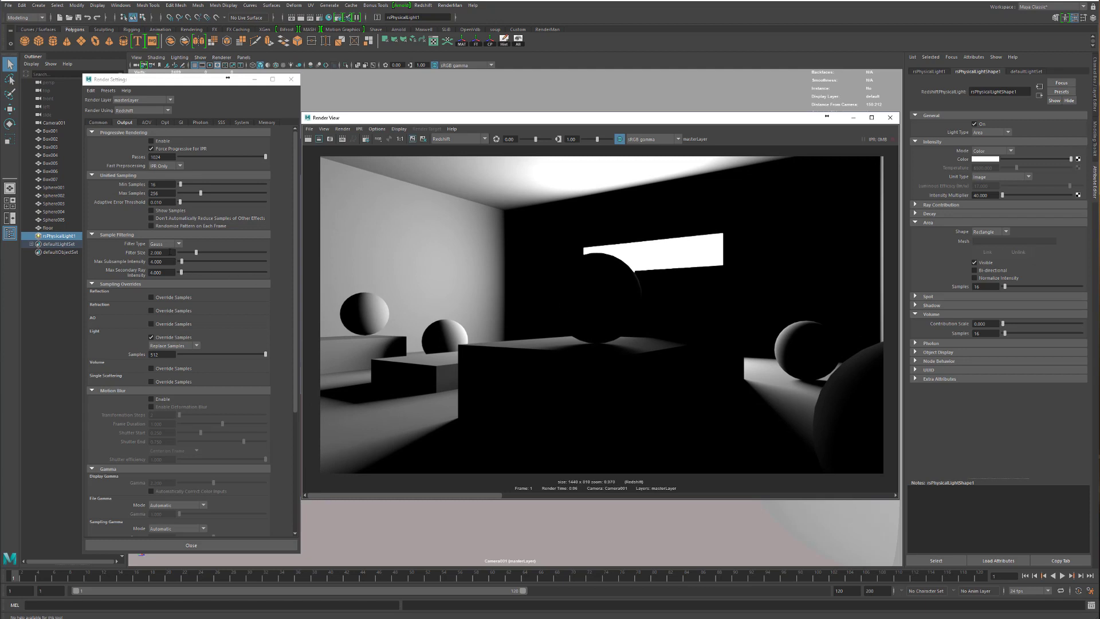
Step: Disable the global material override and re-render the scene with its original reflective and refractive materials
click(201, 124)
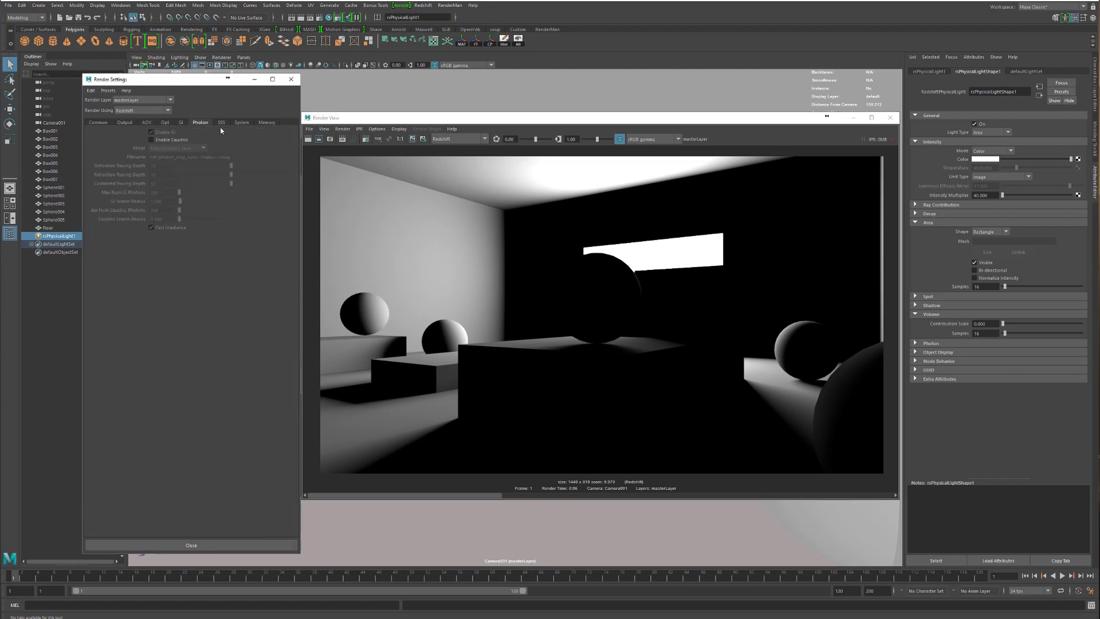
click(242, 123)
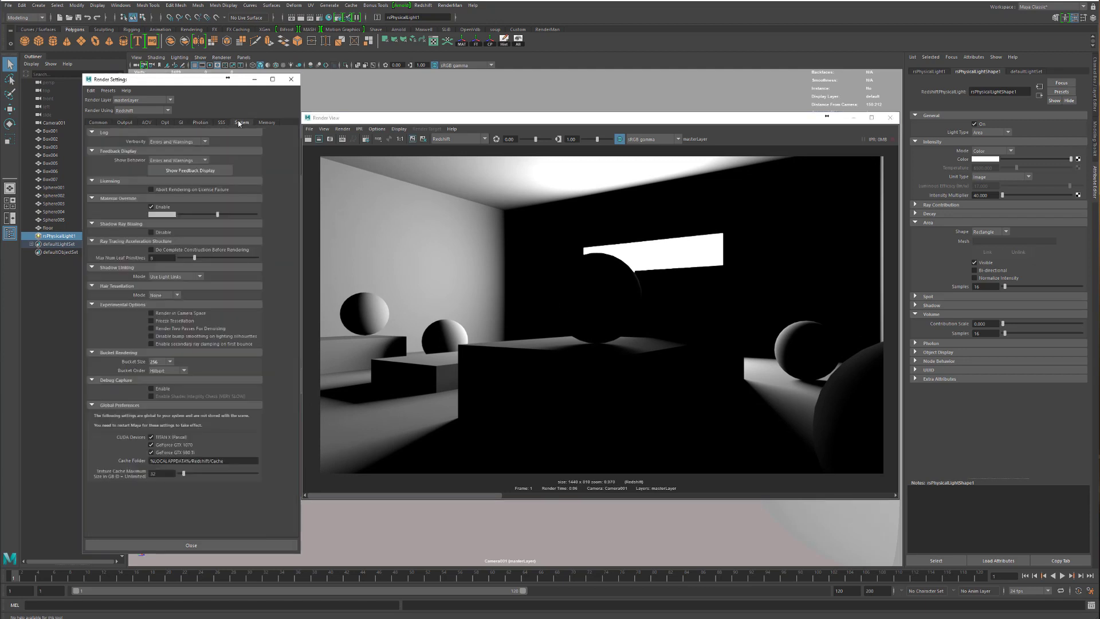
click(125, 122)
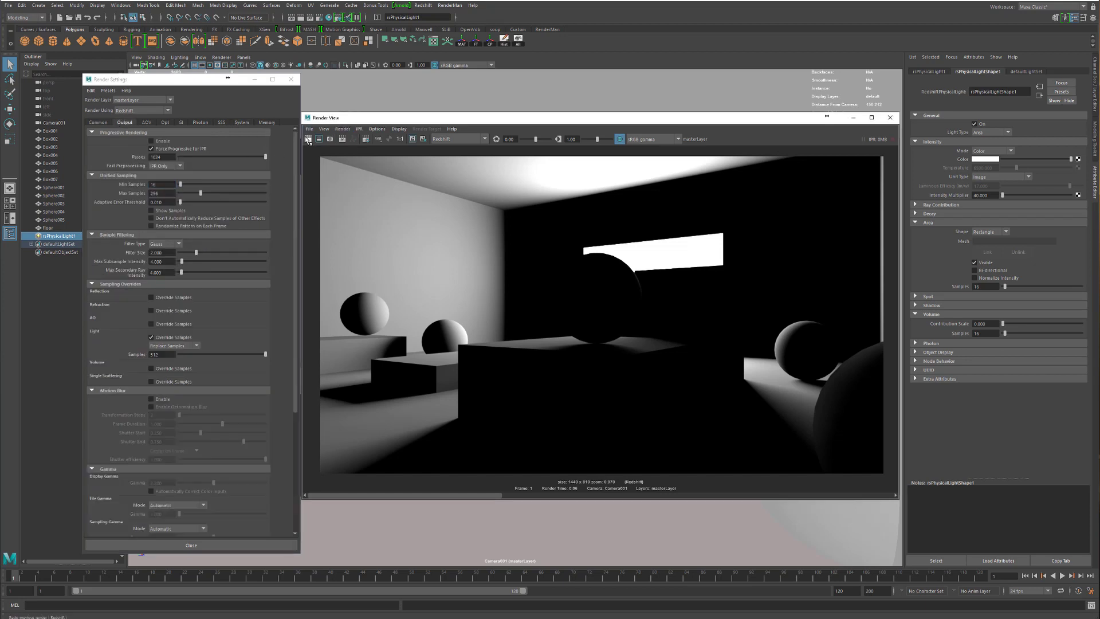
click(308, 139)
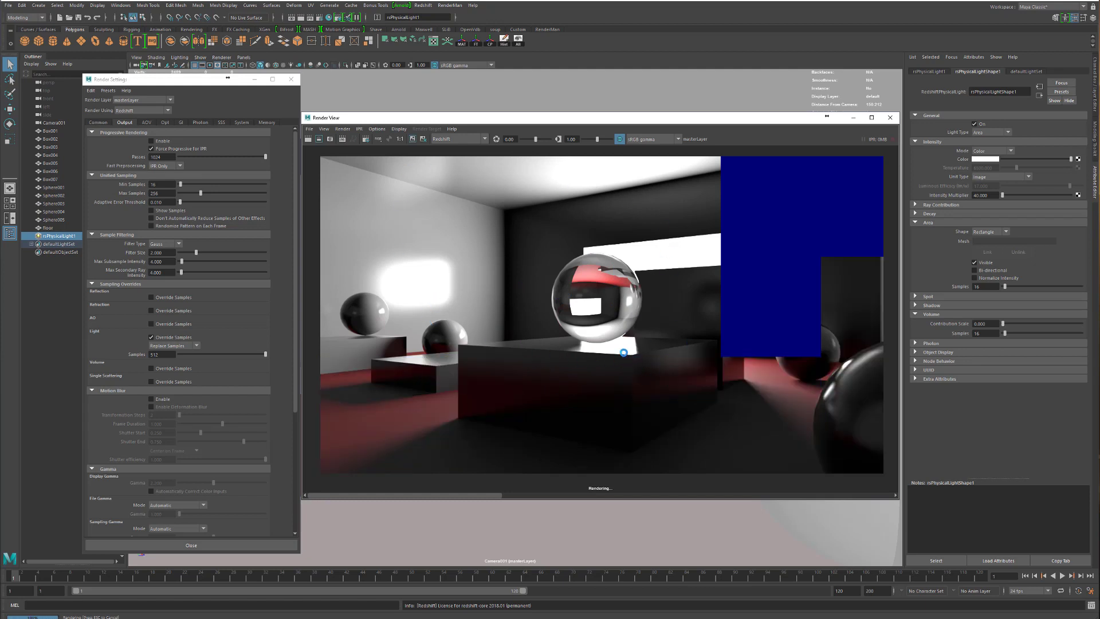
Step: Examine the glossy spheres and the bright wall behind them in the new render up close
scroll(524, 381, up, 5)
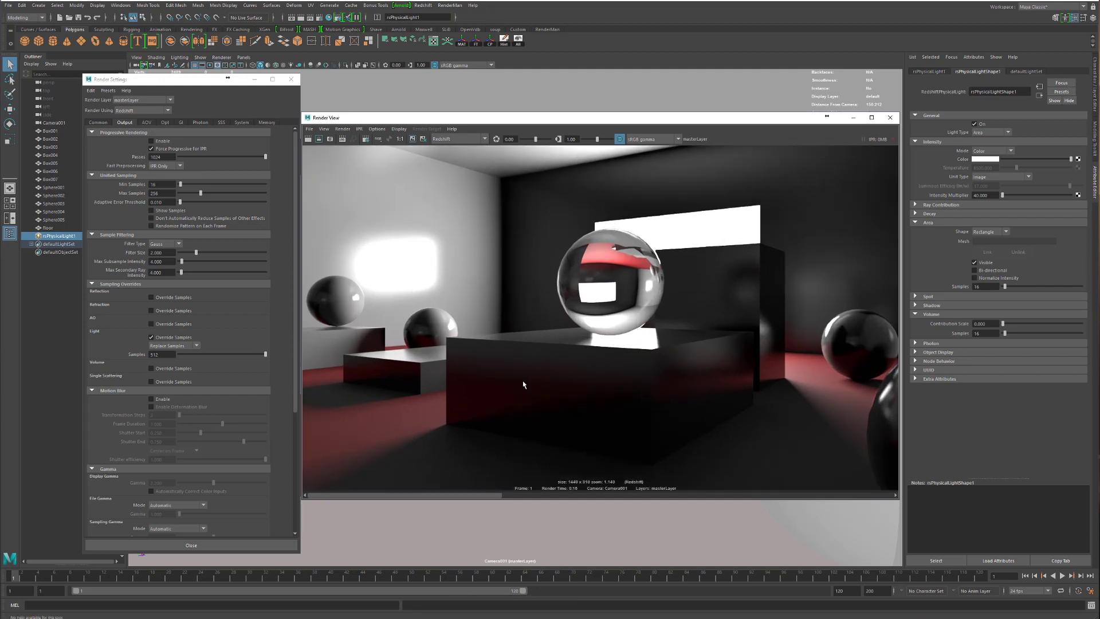
scroll(637, 328, up, 6)
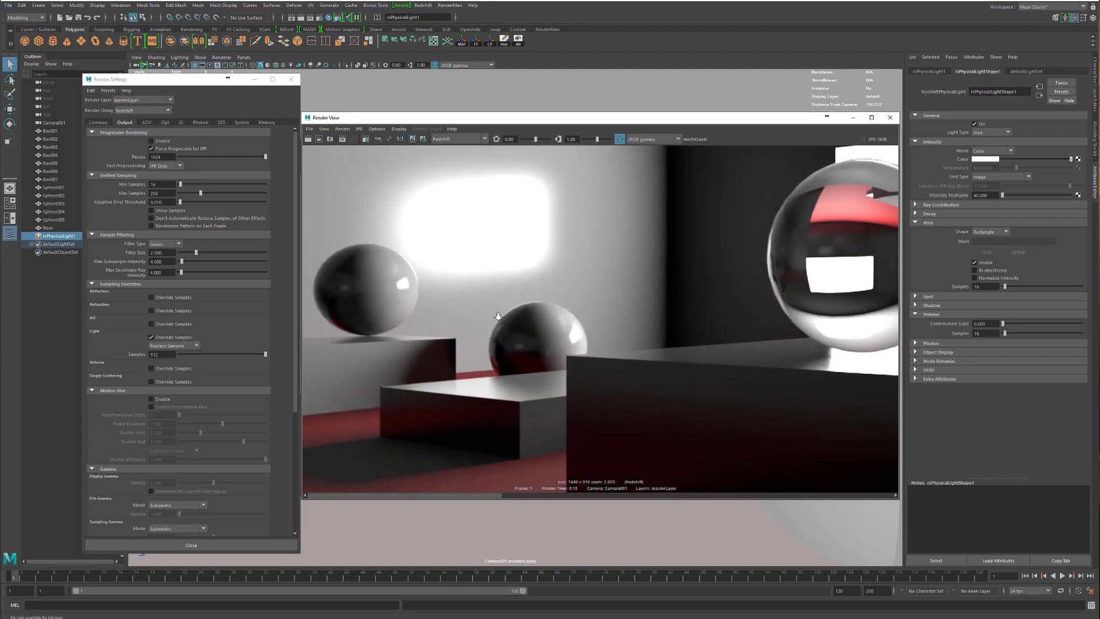
scroll(715, 328, up, 2)
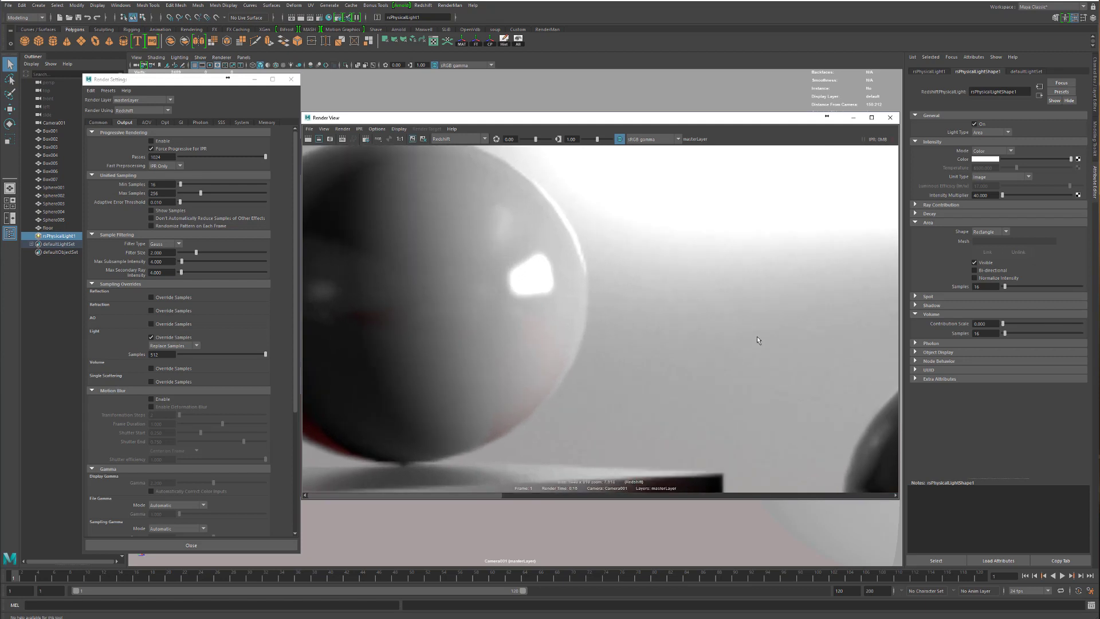
scroll(636, 321, up, 3)
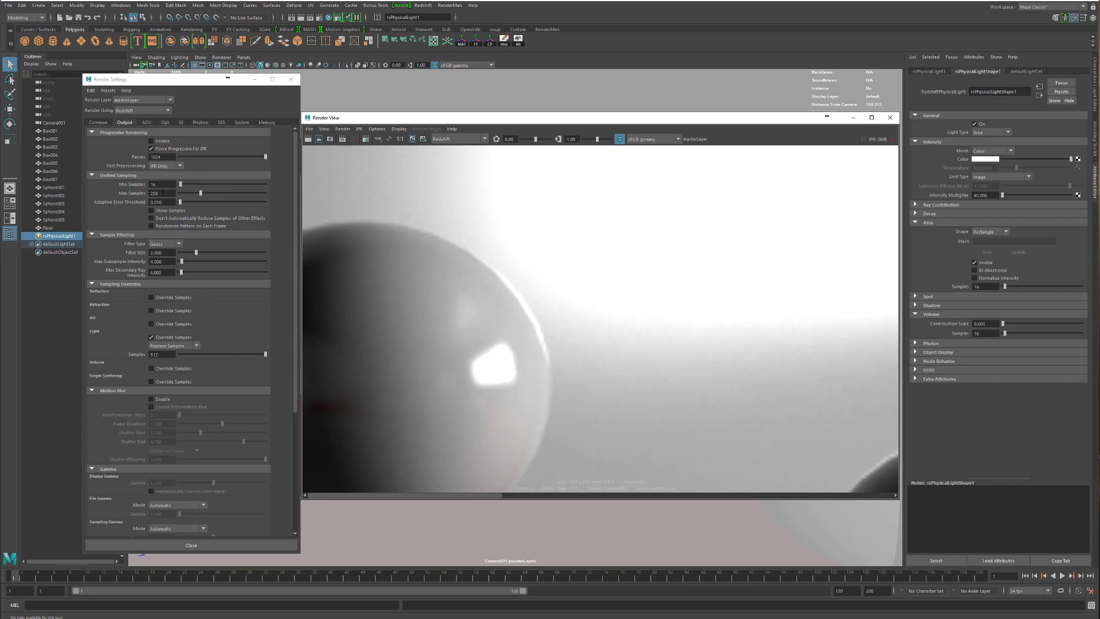
double_click(153, 311)
scroll(533, 252, down, 3)
scroll(576, 309, down, 3)
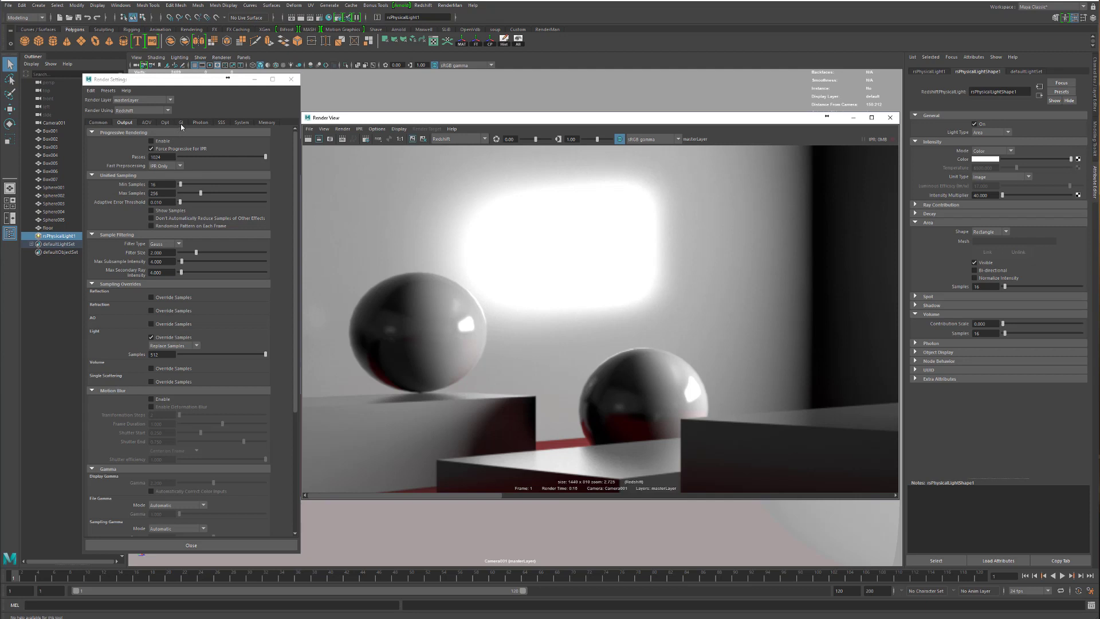
Step: Review the active AOVs and the GI engine settings alongside the complete render
drag(469, 119, 479, 115)
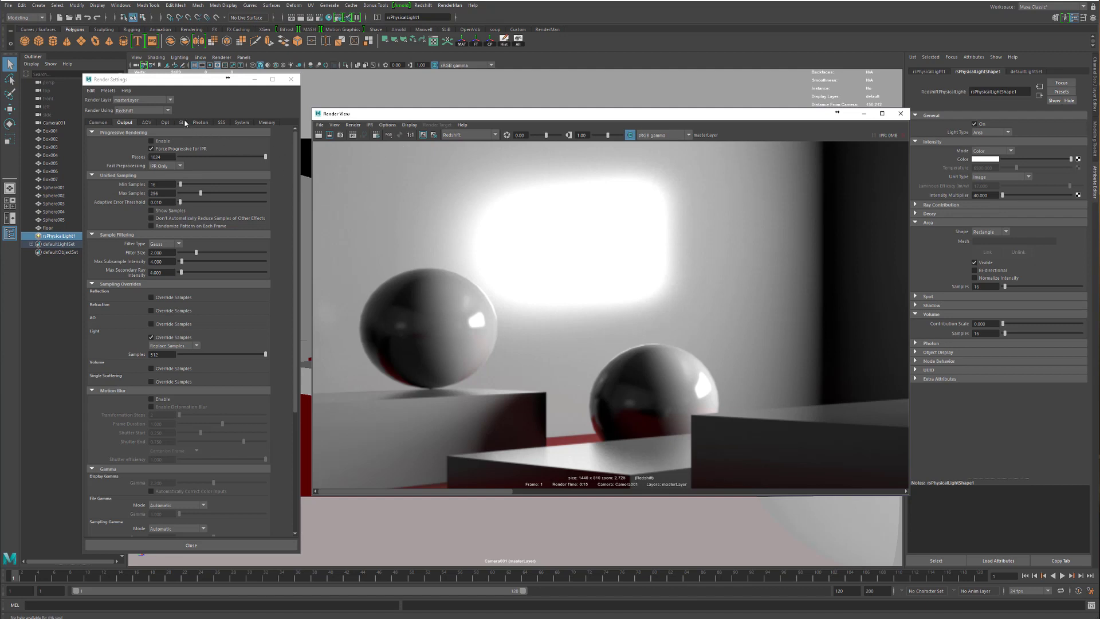
click(146, 122)
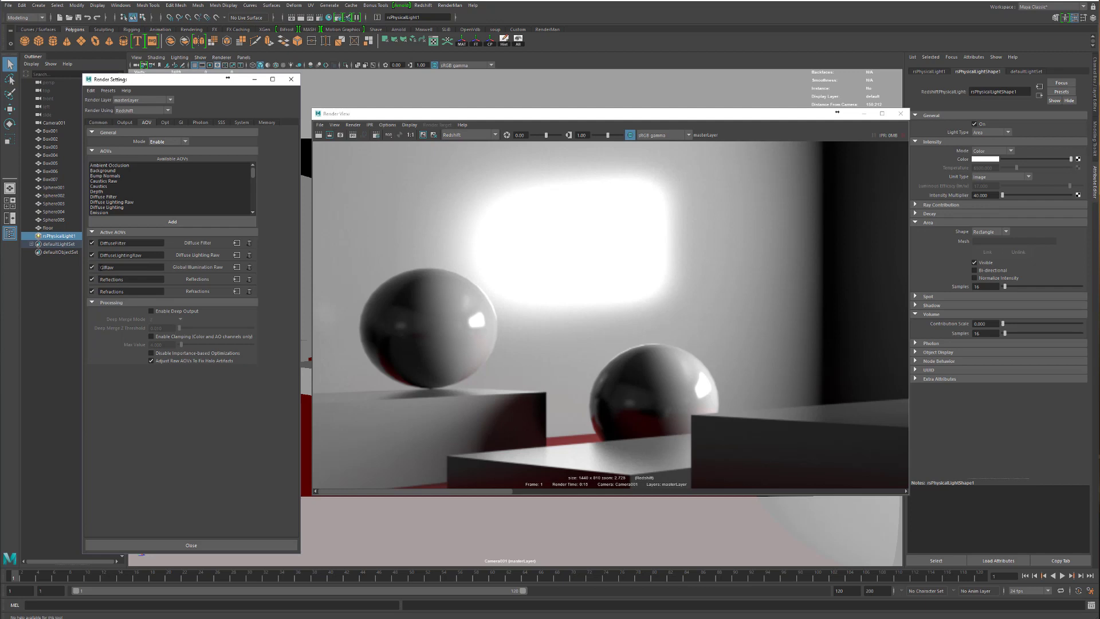
click(181, 123)
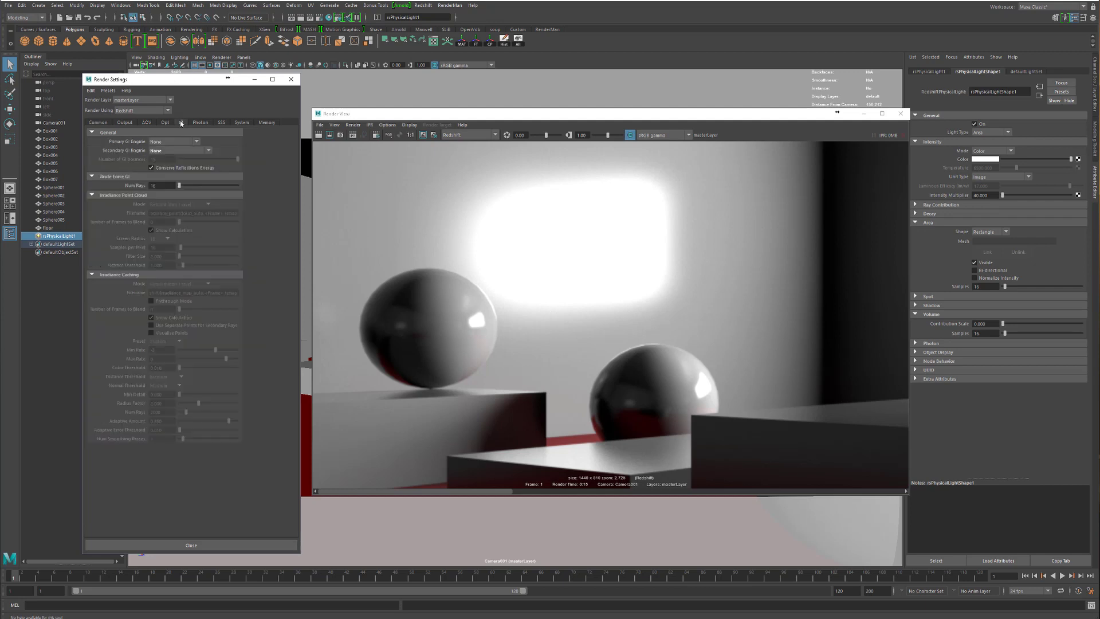
click(148, 122)
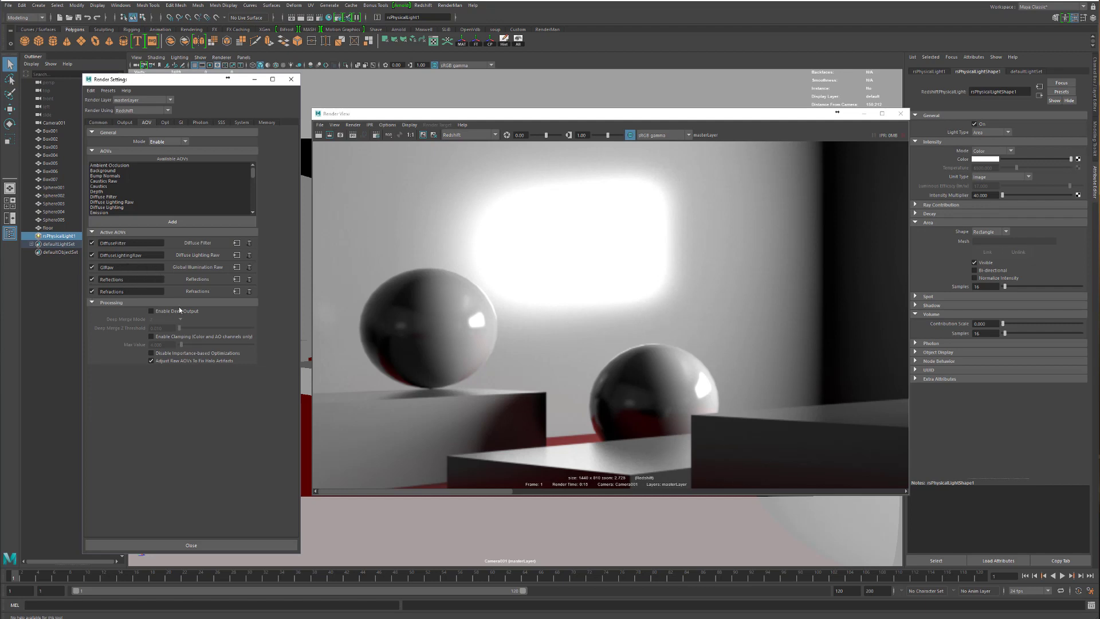
scroll(549, 322, down, 3)
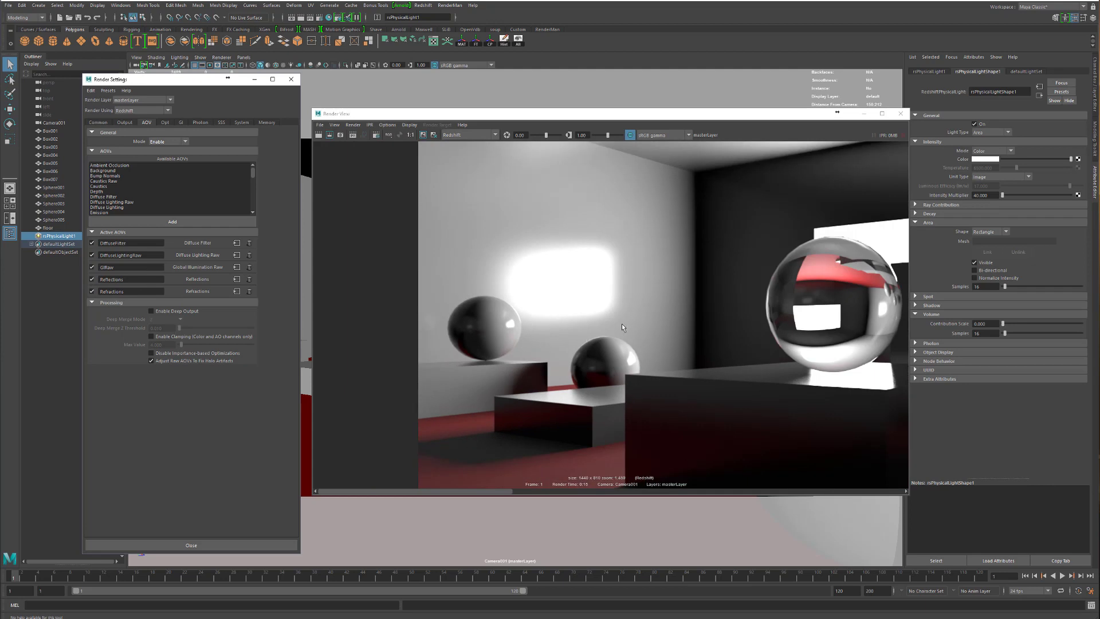
alt+middle_drag(623, 327, 419, 321)
scroll(709, 291, down, 2)
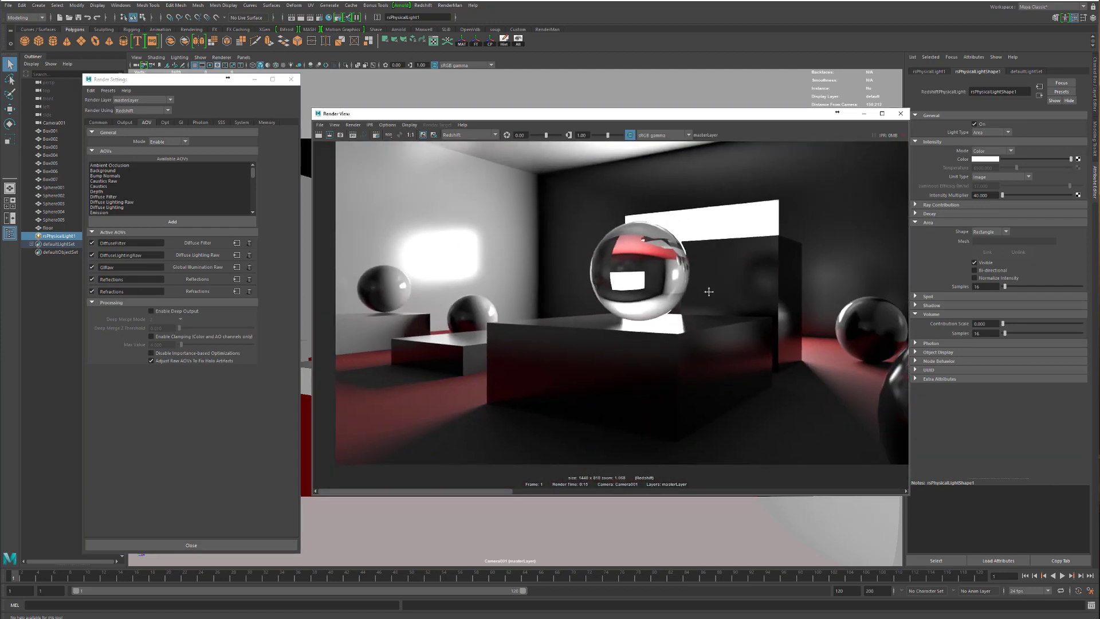
alt+middle_drag(709, 291, 695, 301)
scroll(642, 298, down, 1)
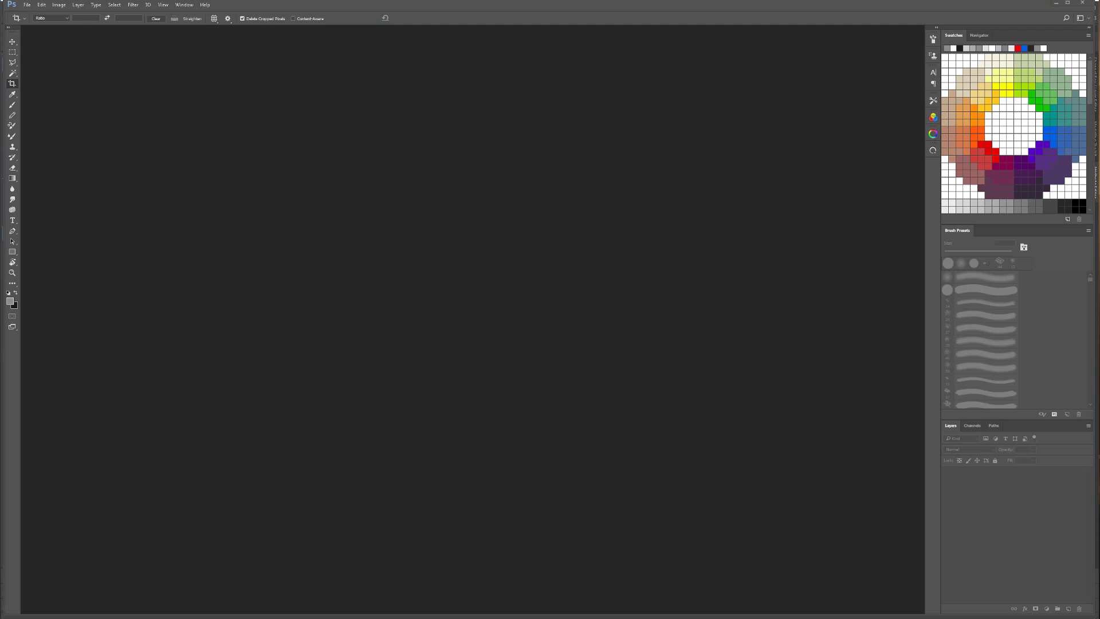
Step: Switch to Photoshop and open the Unified_Samples_Tut.Reflections.exr pass with its alpha channel data read as transparency
drag(142, 392, 319, 283)
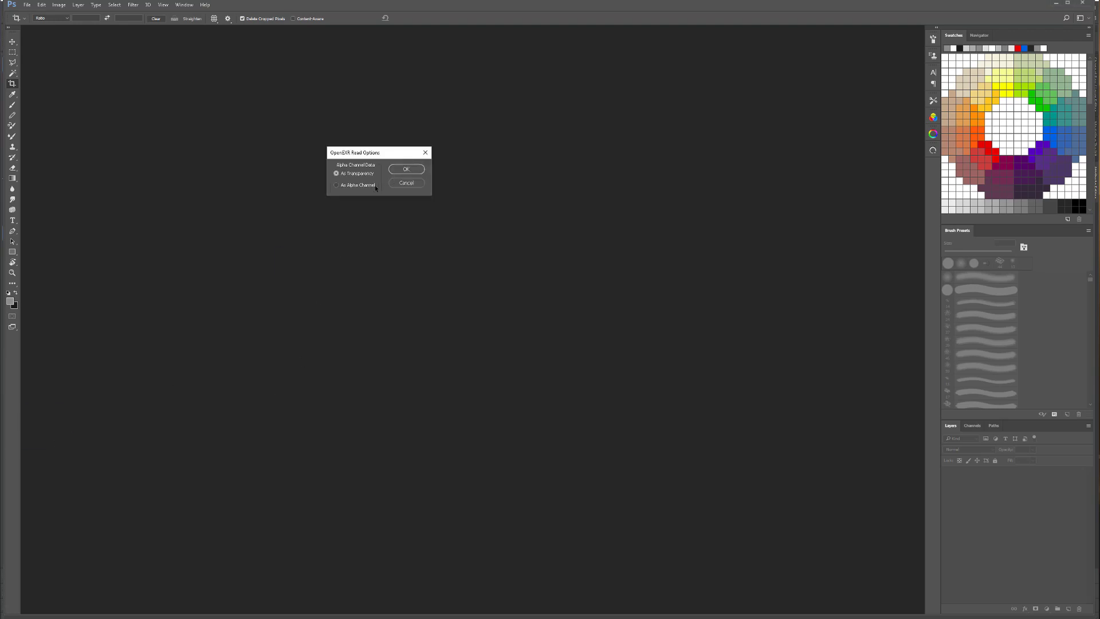
click(406, 169)
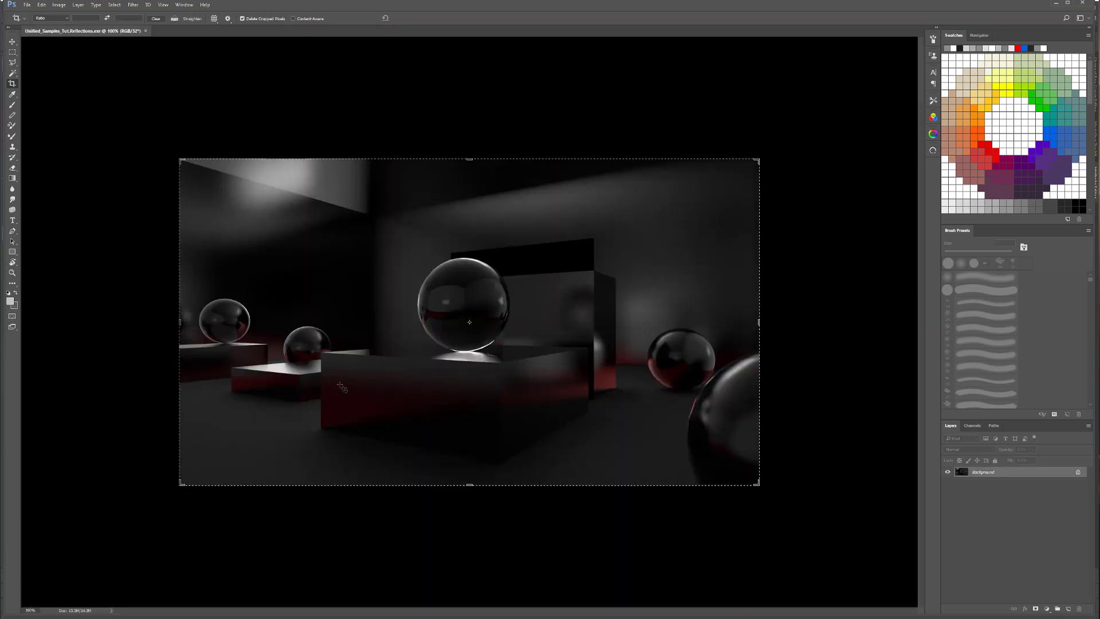
key(m)
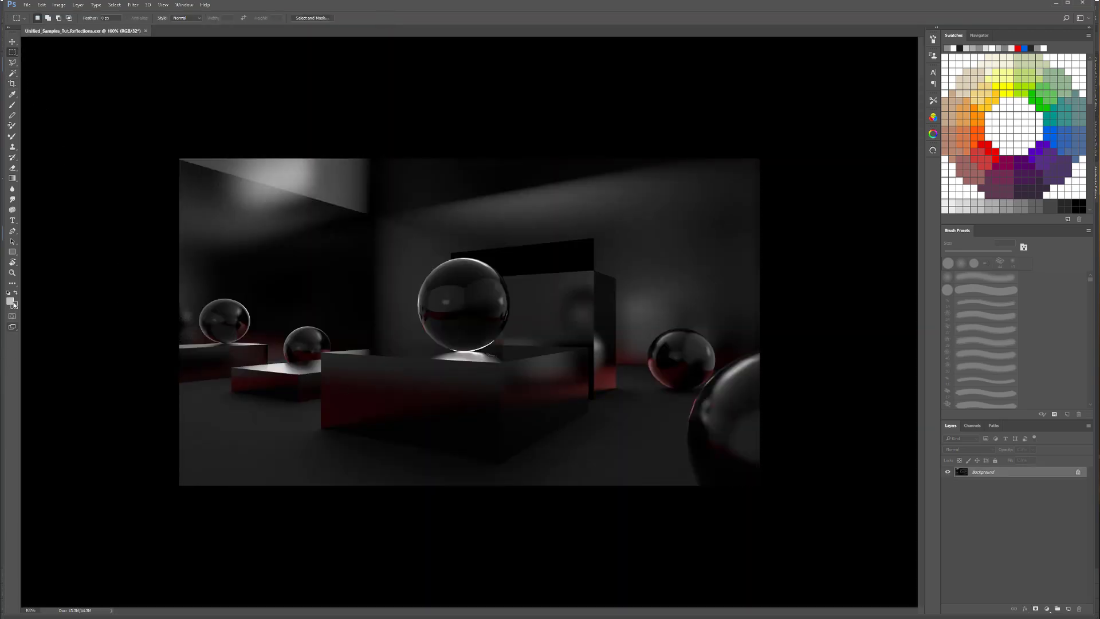
Step: Examine the noise in the reflections pass beneath the glass sphere and around the spheres on the low boxes
click(12, 273)
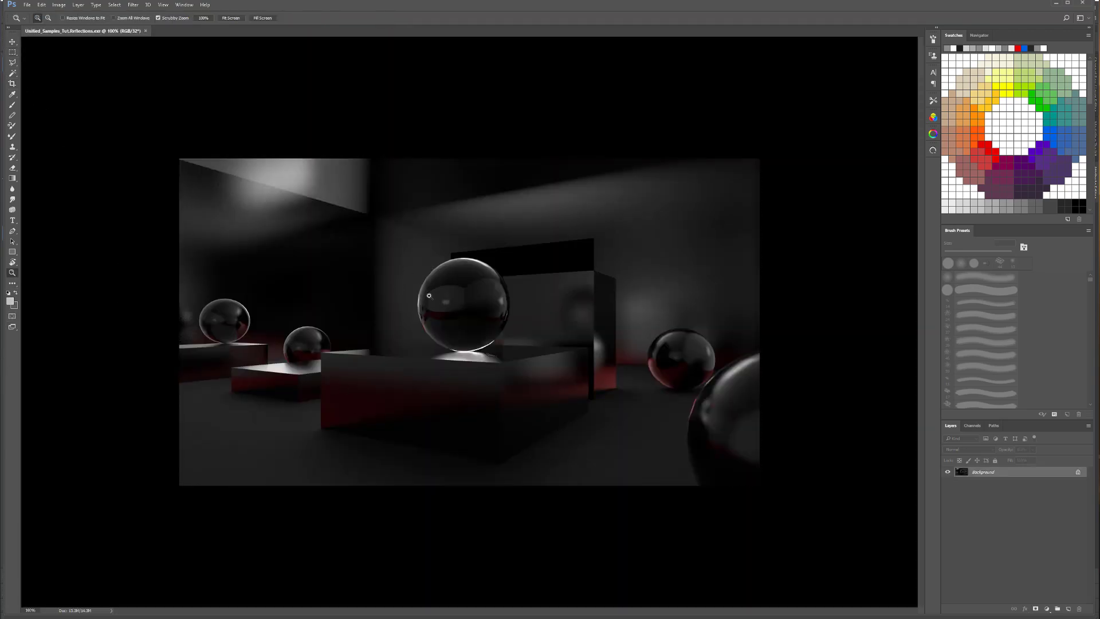
drag(454, 338, 576, 392)
drag(623, 445, 609, 361)
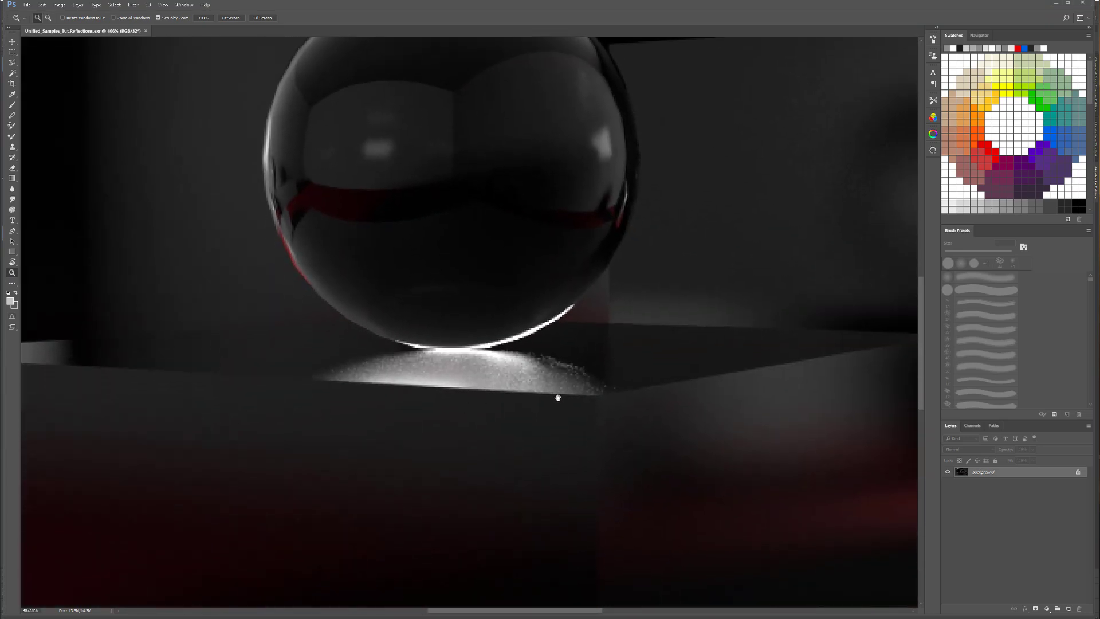
scroll(567, 383, left, 10)
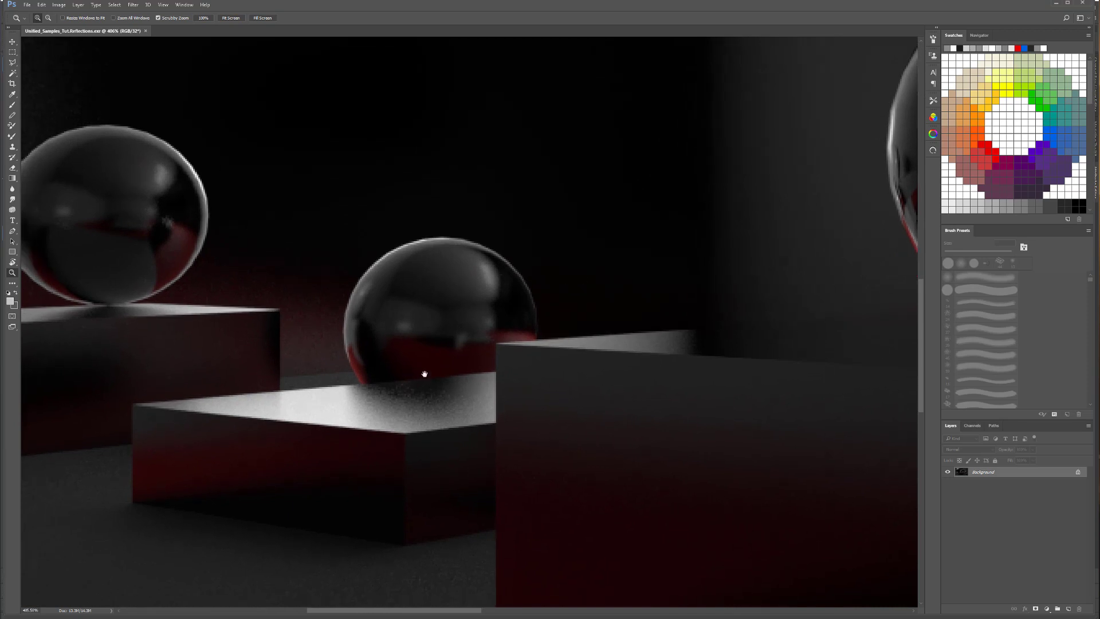
drag(438, 322, 508, 383)
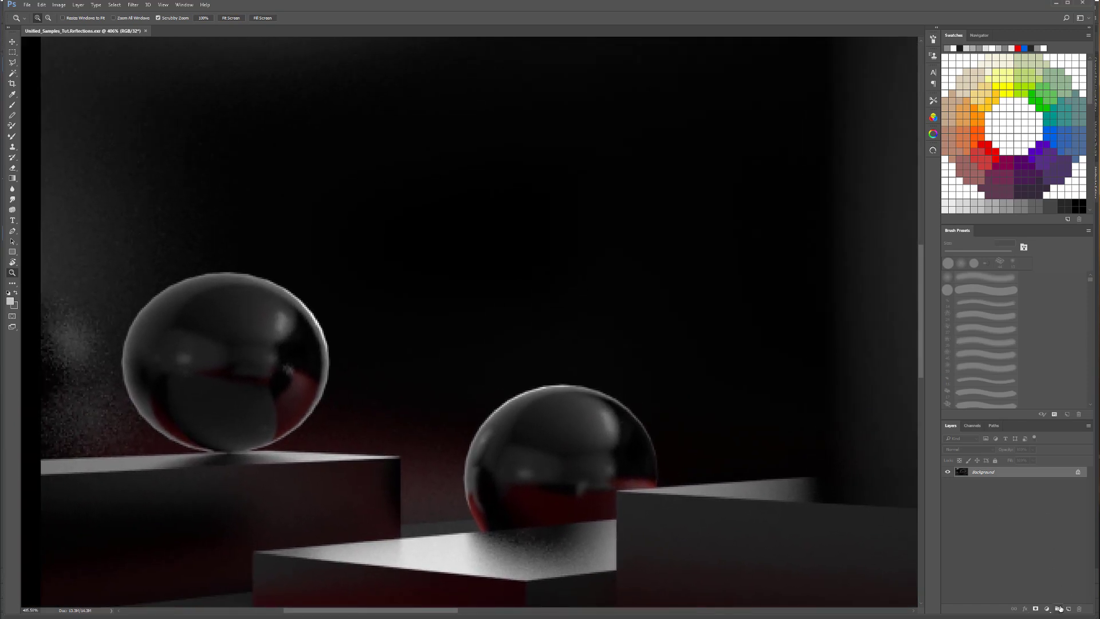
Step: Convert the locked background of the reflections pass into a regular layer named Layer 0
double_click(1060, 476)
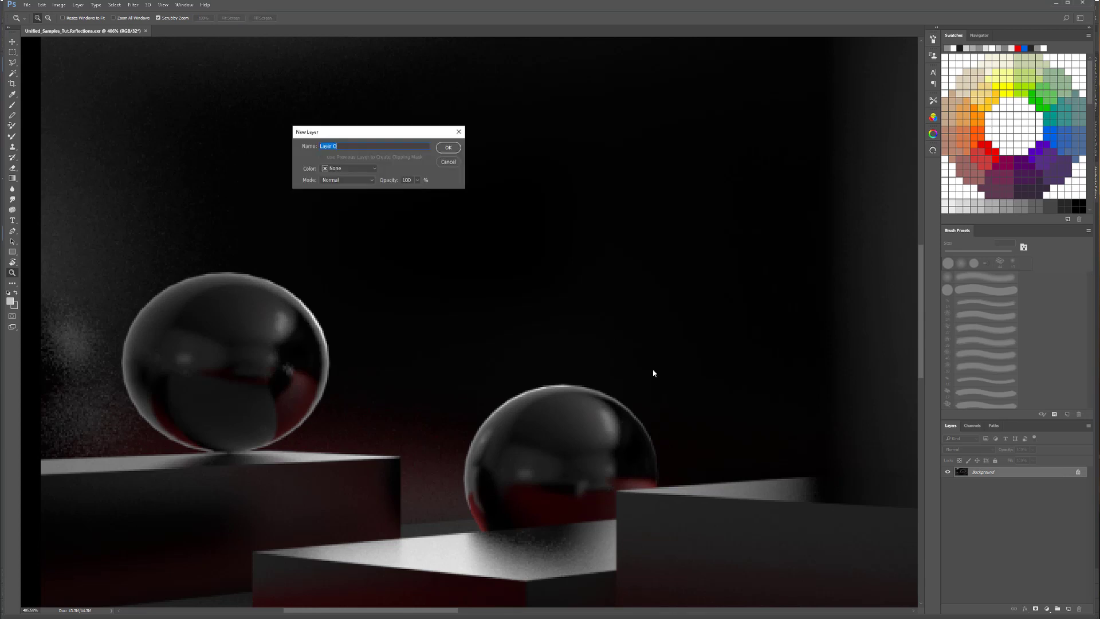
click(449, 148)
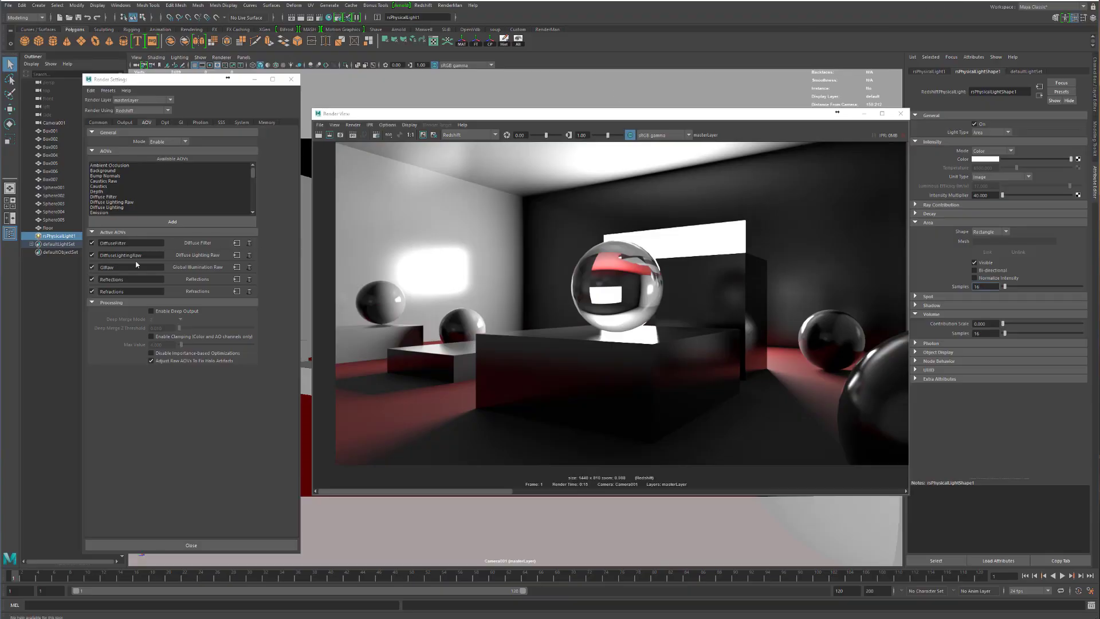
Step: Enable the reflection sample override in Redshift's sampling overrides, set it to 512 replacement samples, and re-render the scene
click(130, 122)
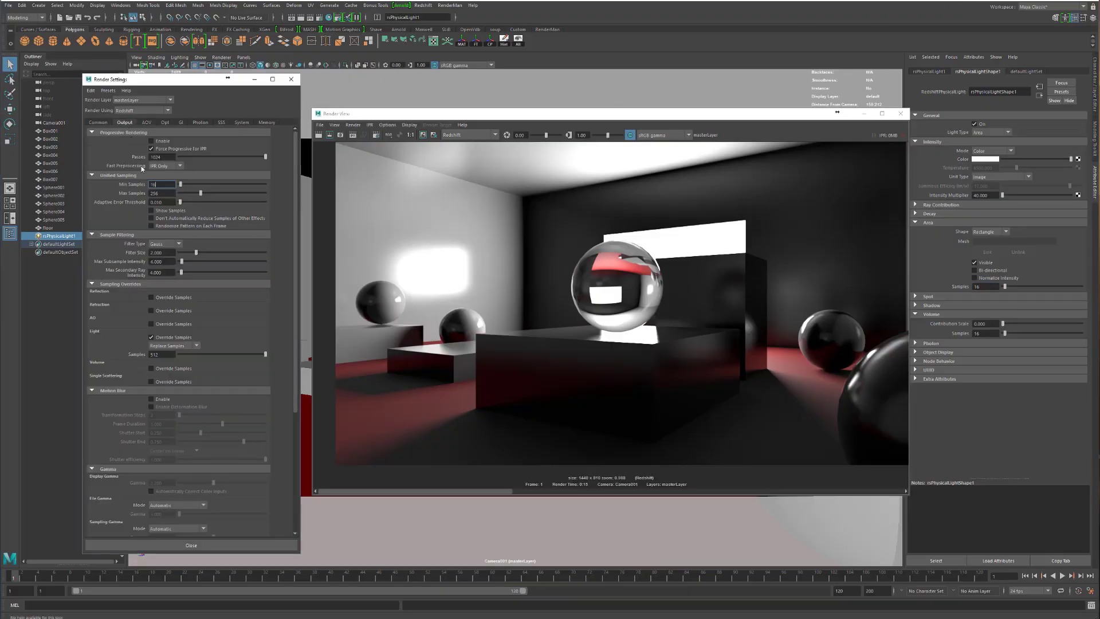
click(170, 300)
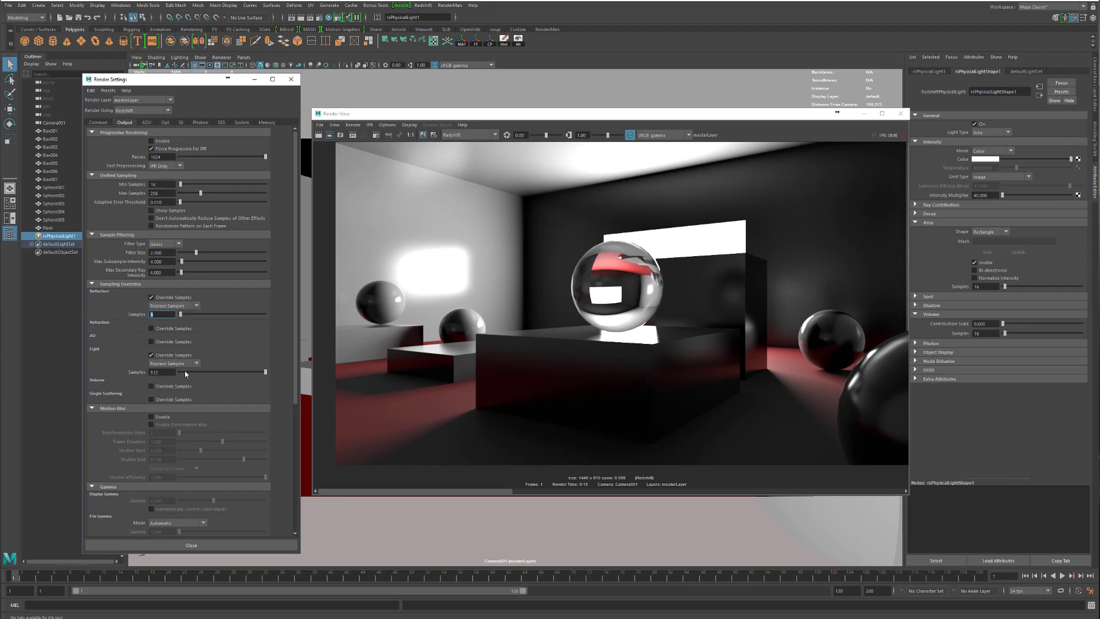
key(Return)
click(318, 136)
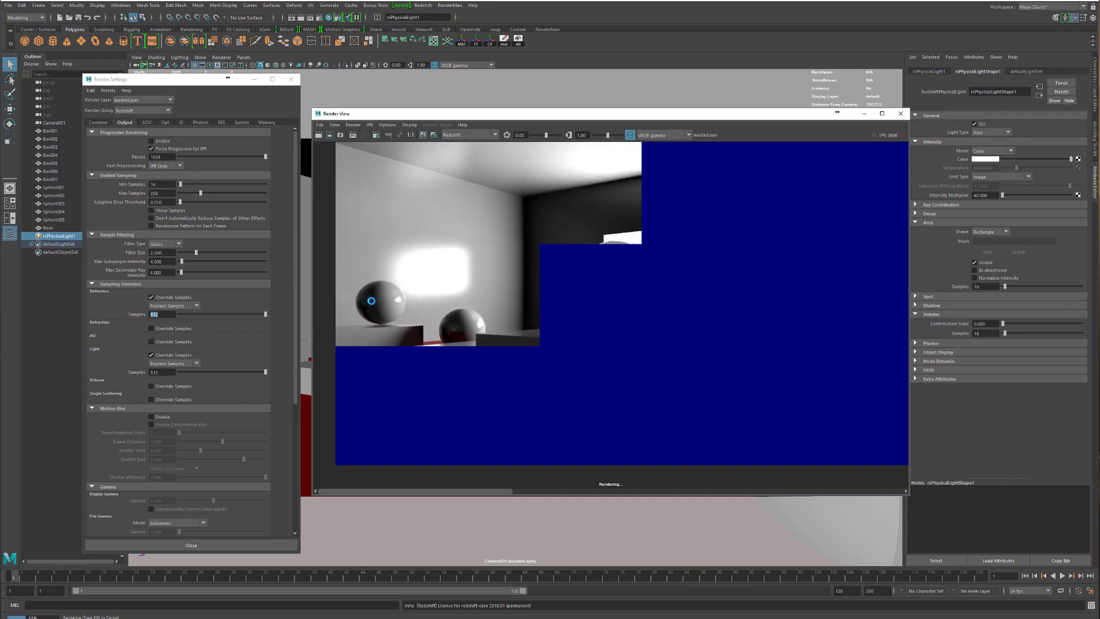
Step: Examine the new render around the spheres on the low boxes, the bright wall reflection and the glass sphere
scroll(412, 315, up, 5)
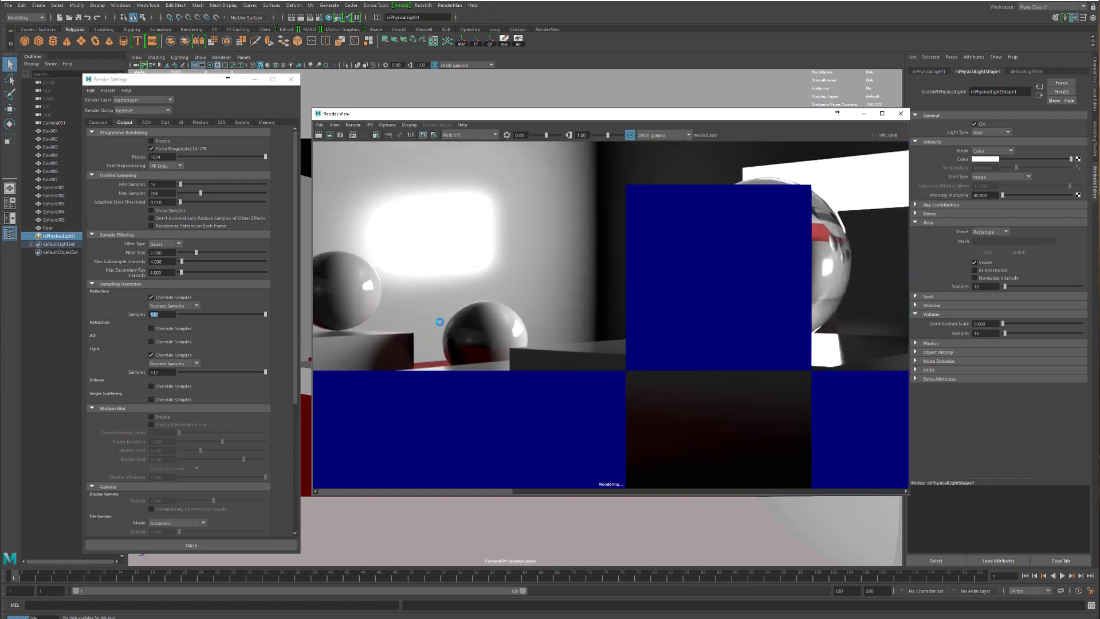
alt+middle_drag(478, 250, 560, 304)
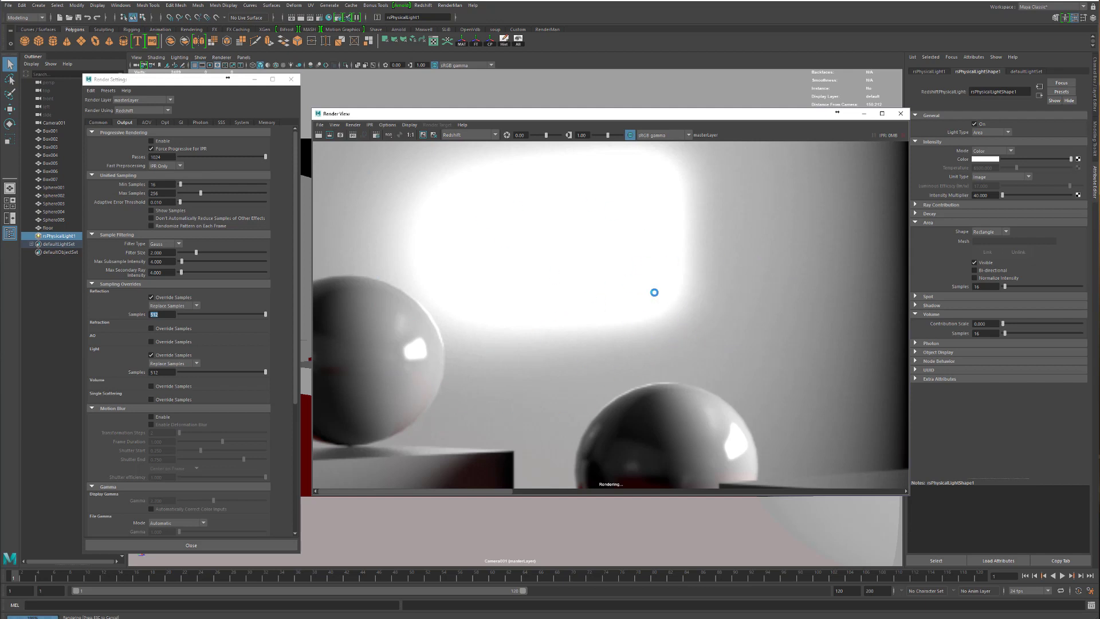
scroll(654, 290, down, 2)
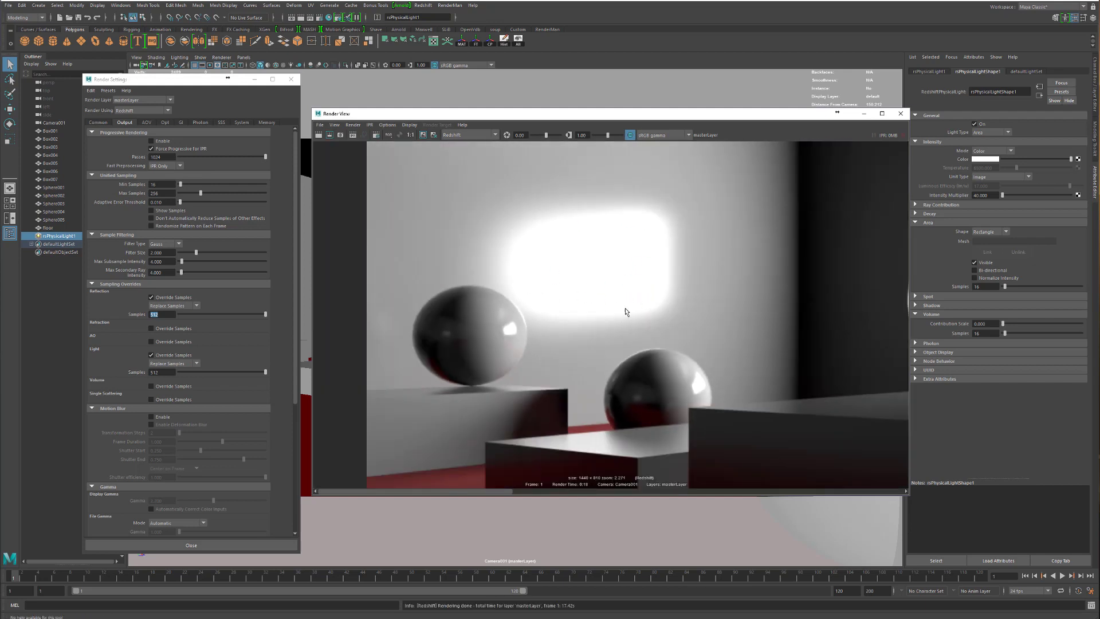
scroll(565, 315, up, 2)
scroll(565, 310, down, 4)
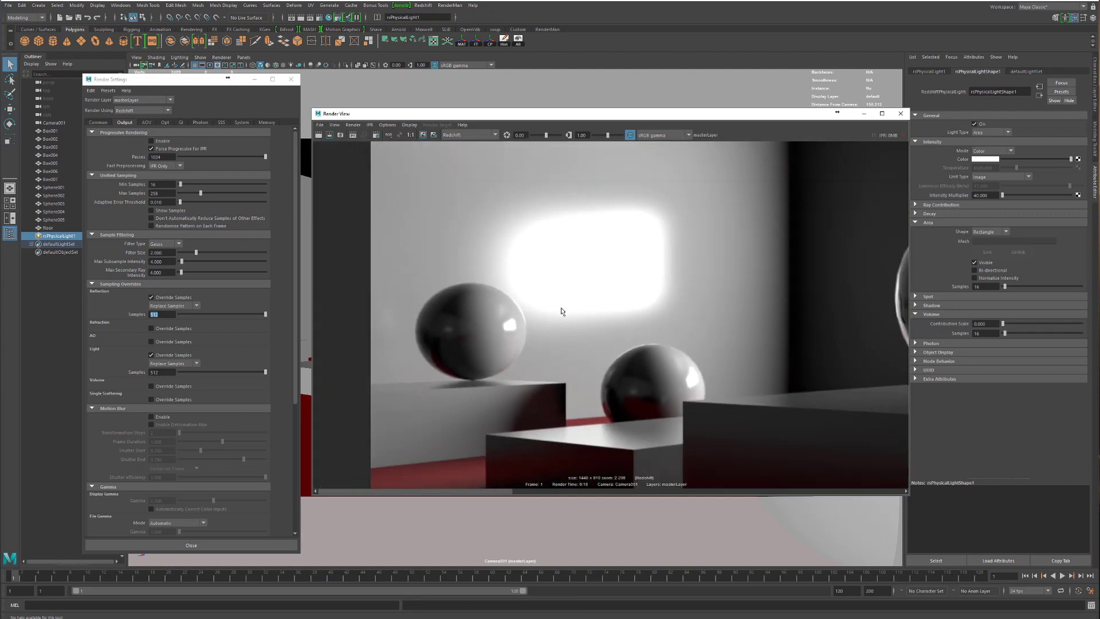
alt+middle_drag(643, 324, 448, 324)
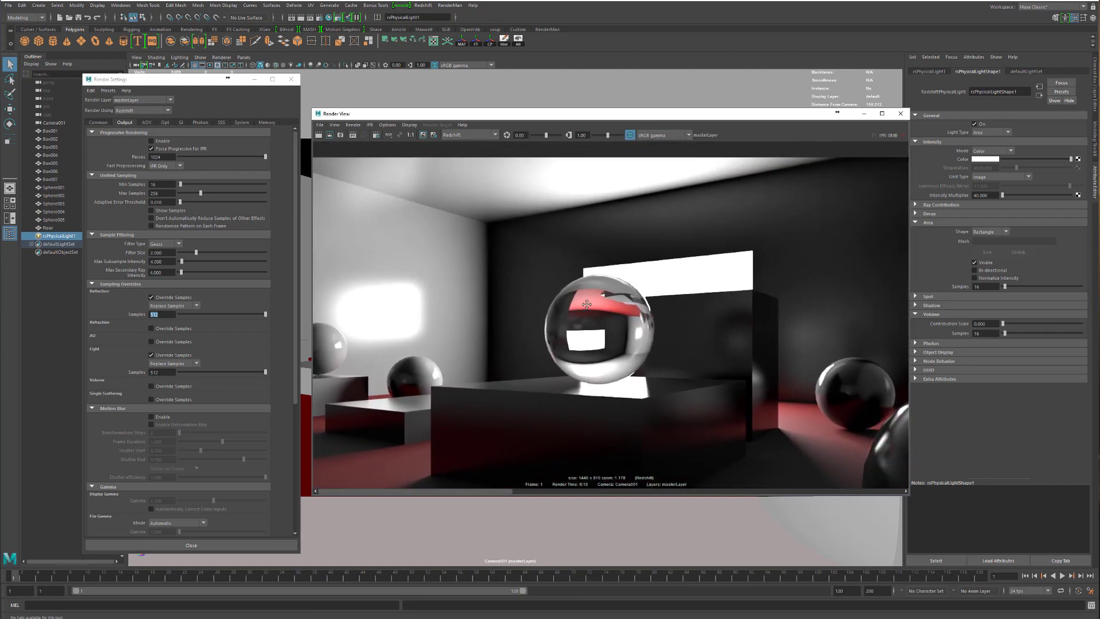
alt+middle_drag(610, 335, 611, 298)
scroll(509, 348, down, 1)
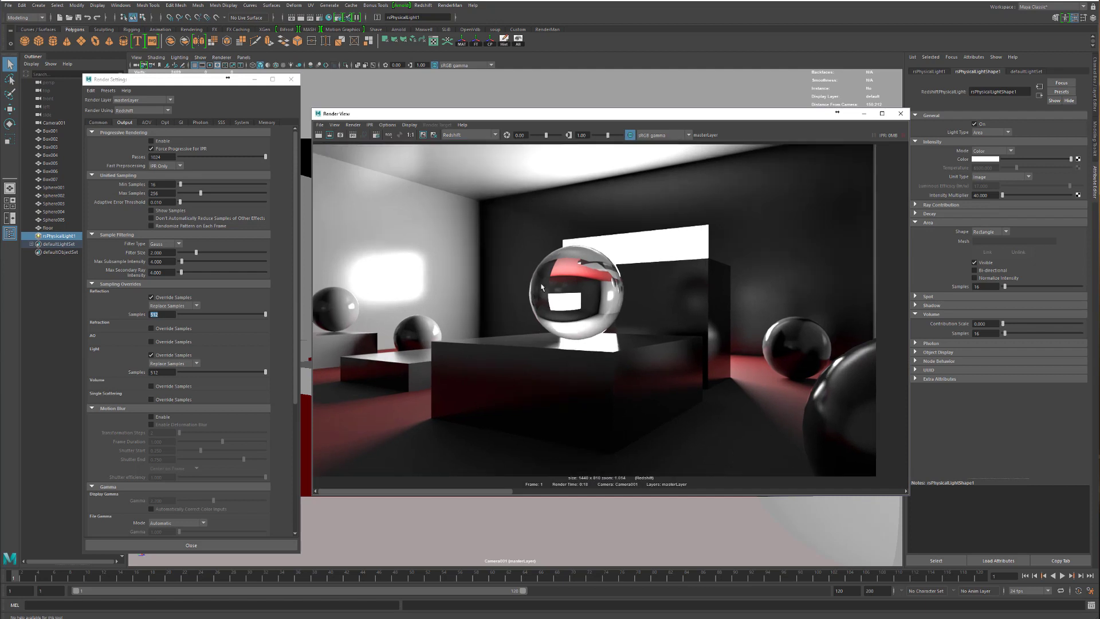
alt+middle_drag(519, 263, 568, 269)
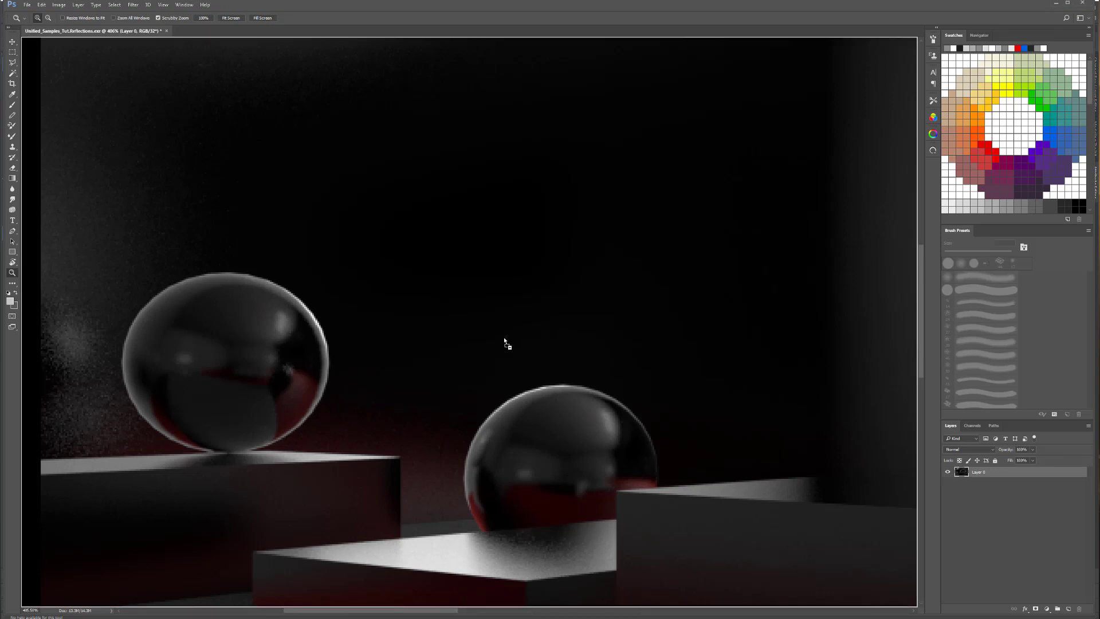
Step: Switch to Photoshop and place the new Unified_Samples_Tut.Reflections.exr above Layer 0, read with an alpha channel and aligned to the existing image
drag(808, 451, 616, 375)
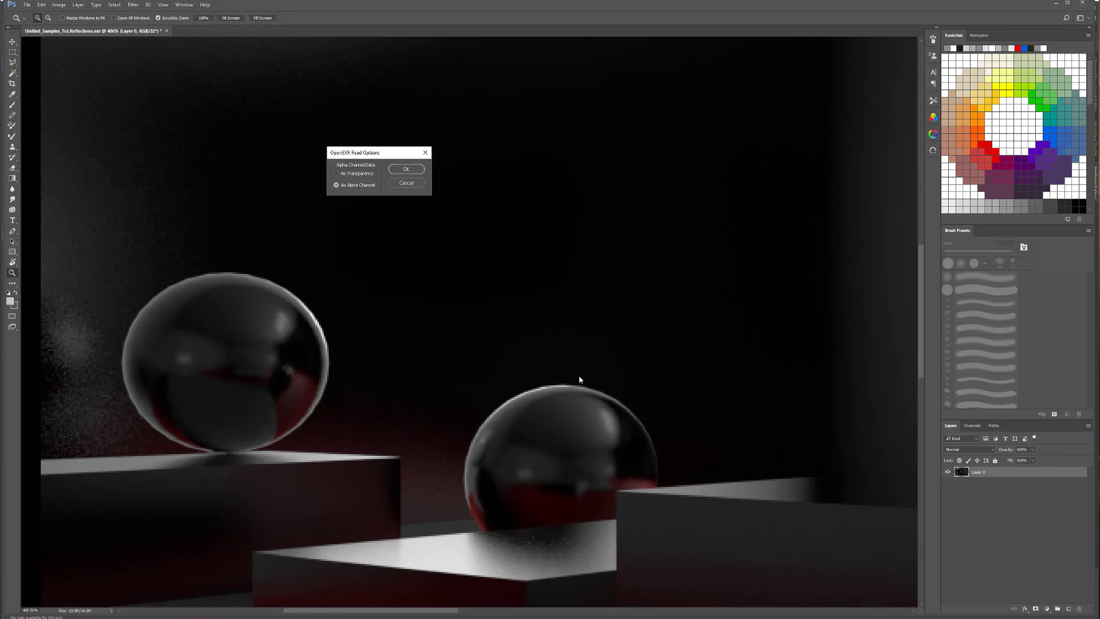
click(406, 170)
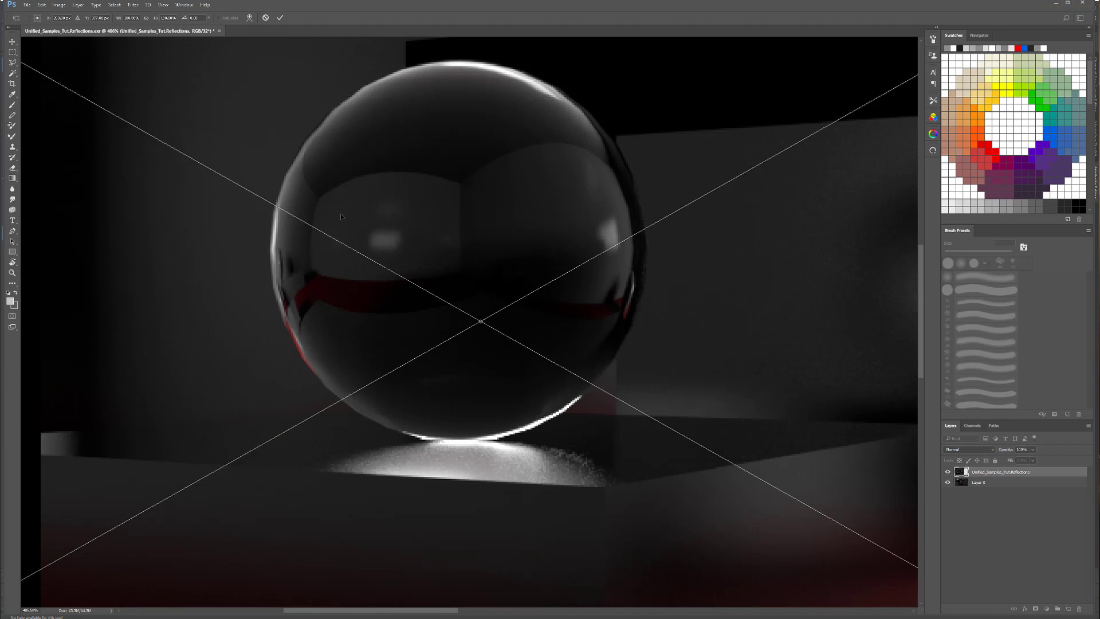
key(ctrl+minus)
key(ctrl+minus)
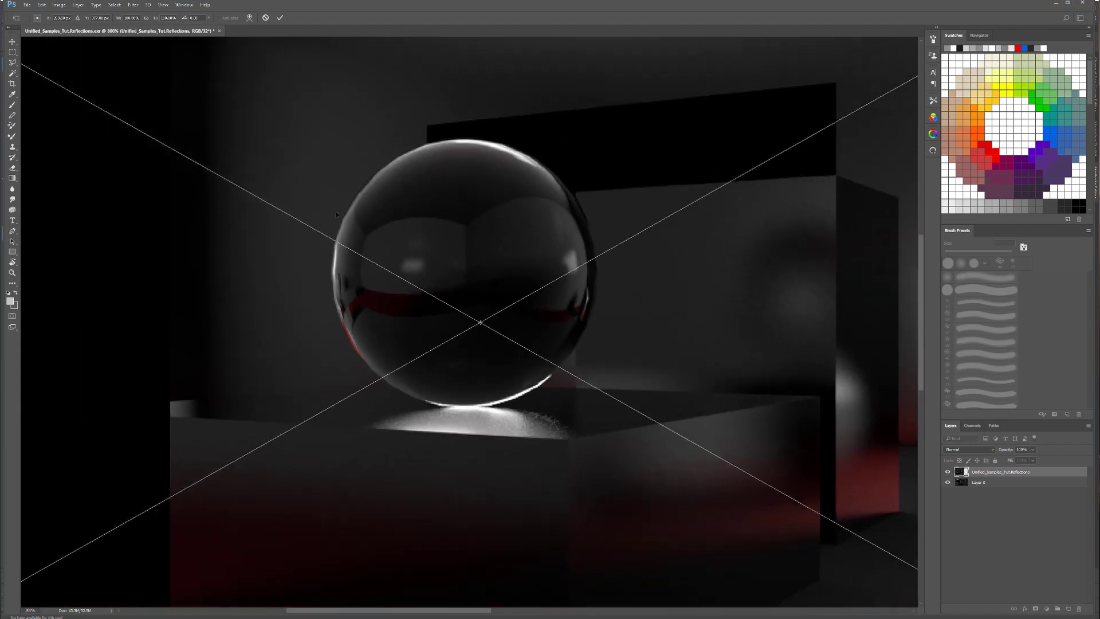
scroll(404, 286, up, 6)
scroll(344, 366, down, 2)
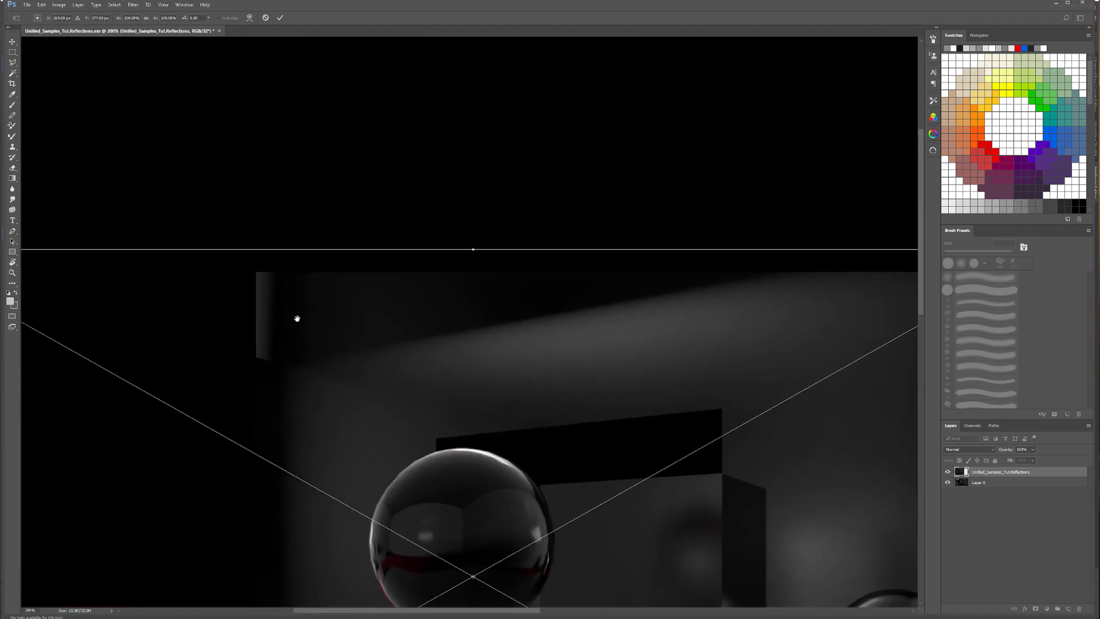
drag(468, 348, 513, 323)
click(282, 19)
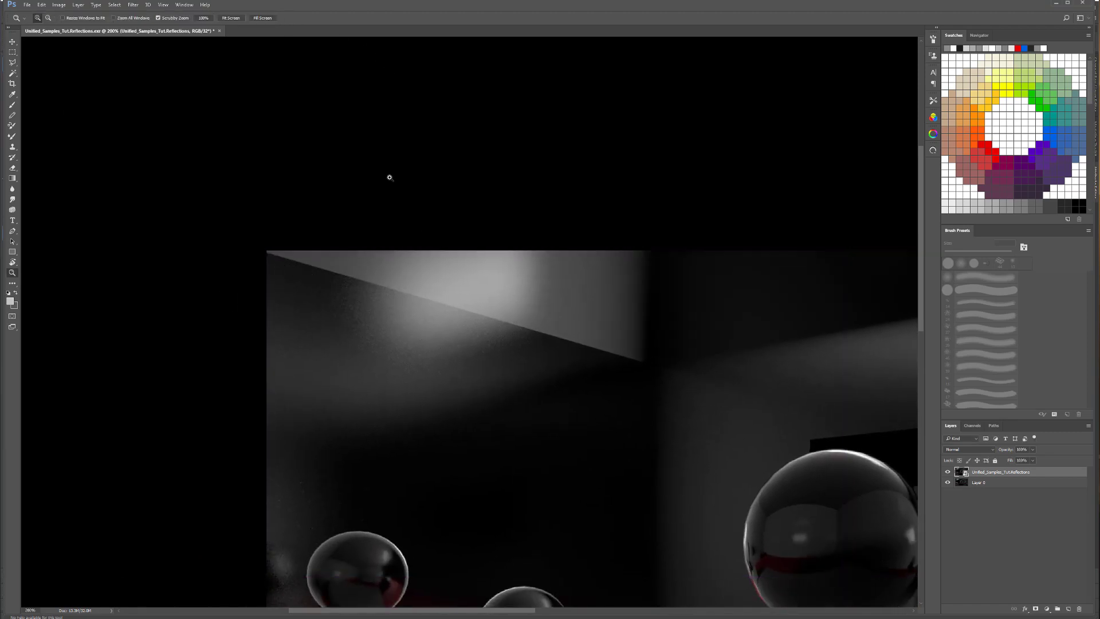
Step: Compare the noise beneath the glass sphere between the placed reflections pass and Layer 0 by repeatedly toggling the upper layer's visibility
drag(573, 360, 484, 194)
drag(604, 355, 415, 315)
drag(545, 316, 604, 360)
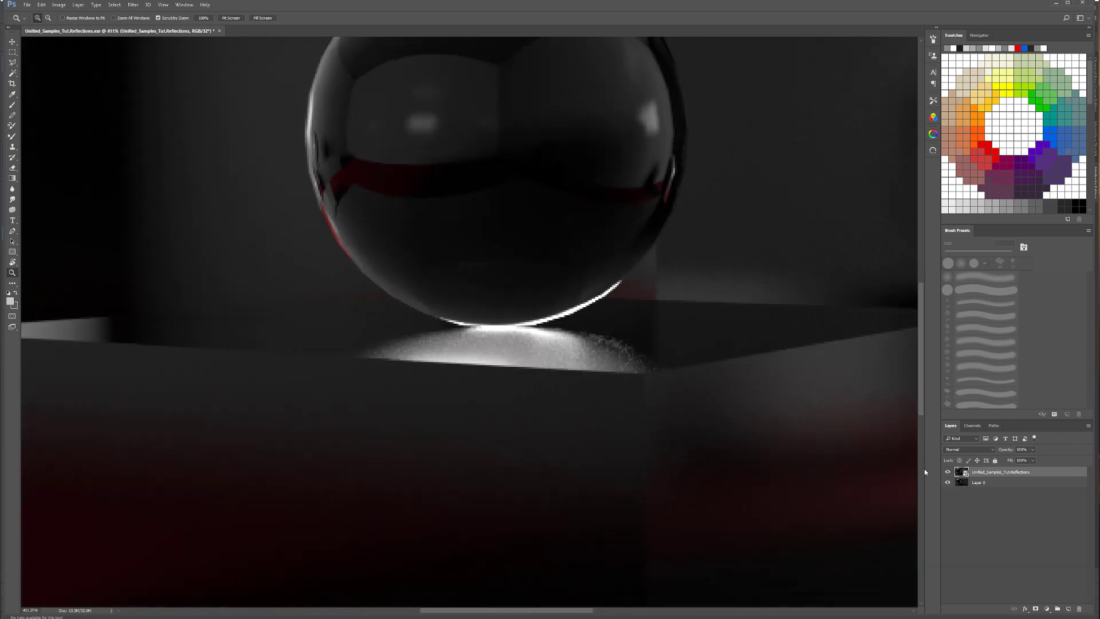
click(947, 472)
click(947, 472)
drag(591, 358, 595, 357)
alt+click(595, 357)
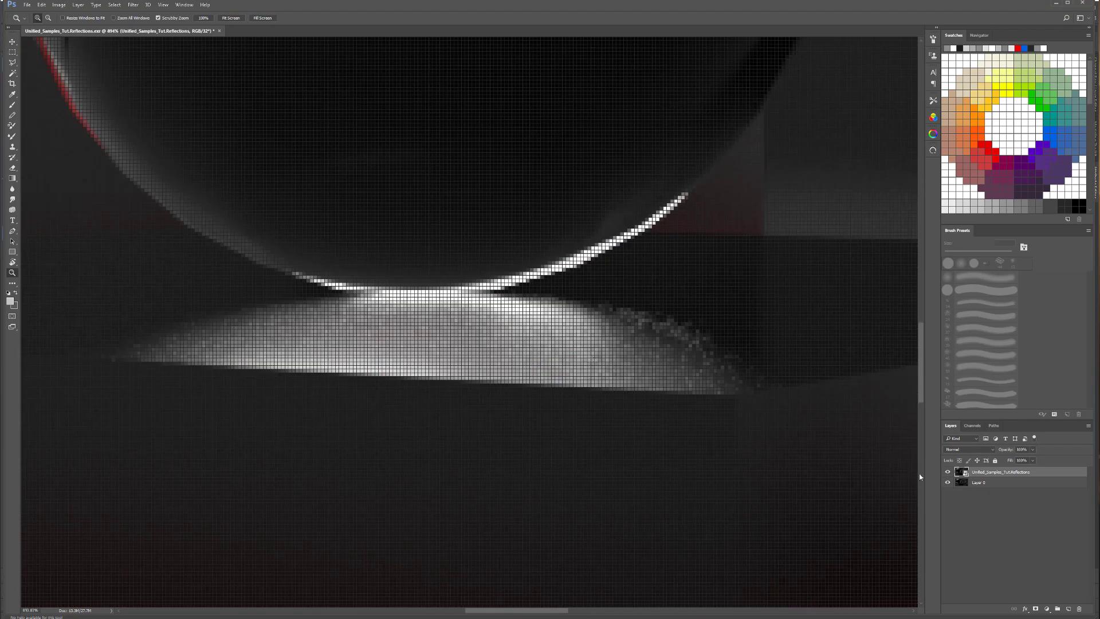
click(948, 471)
click(948, 472)
click(948, 472)
click(948, 472)
click(948, 472)
click(948, 471)
click(948, 471)
click(948, 472)
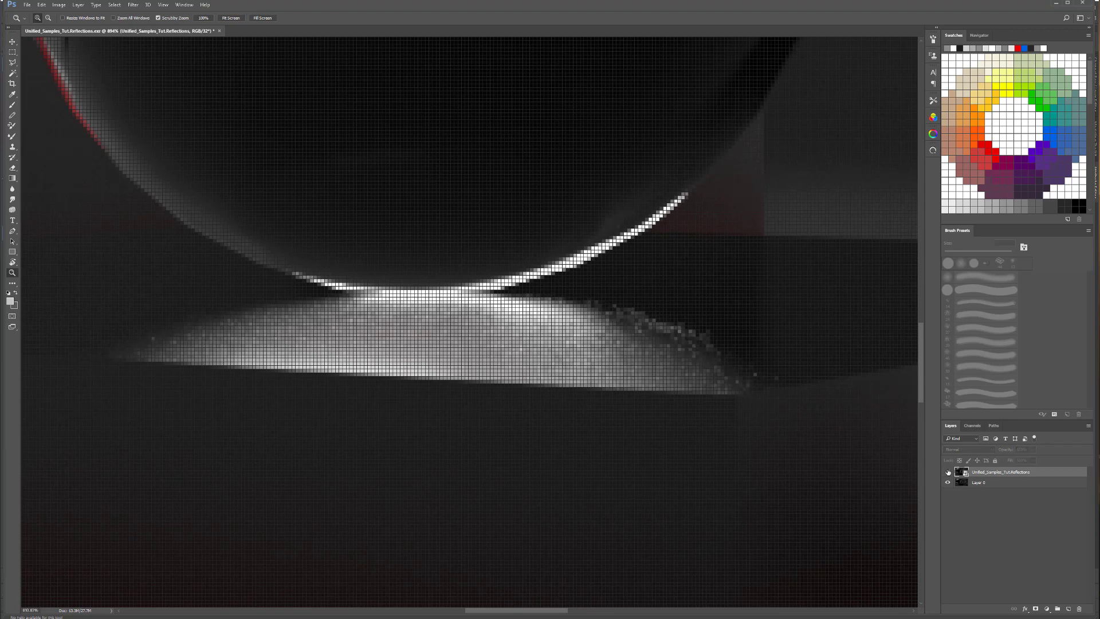
click(947, 471)
Step: Review the full reflections pass, and rasterize the placed Unified_Samples_Tut.Reflections layer
key(ctrl+0)
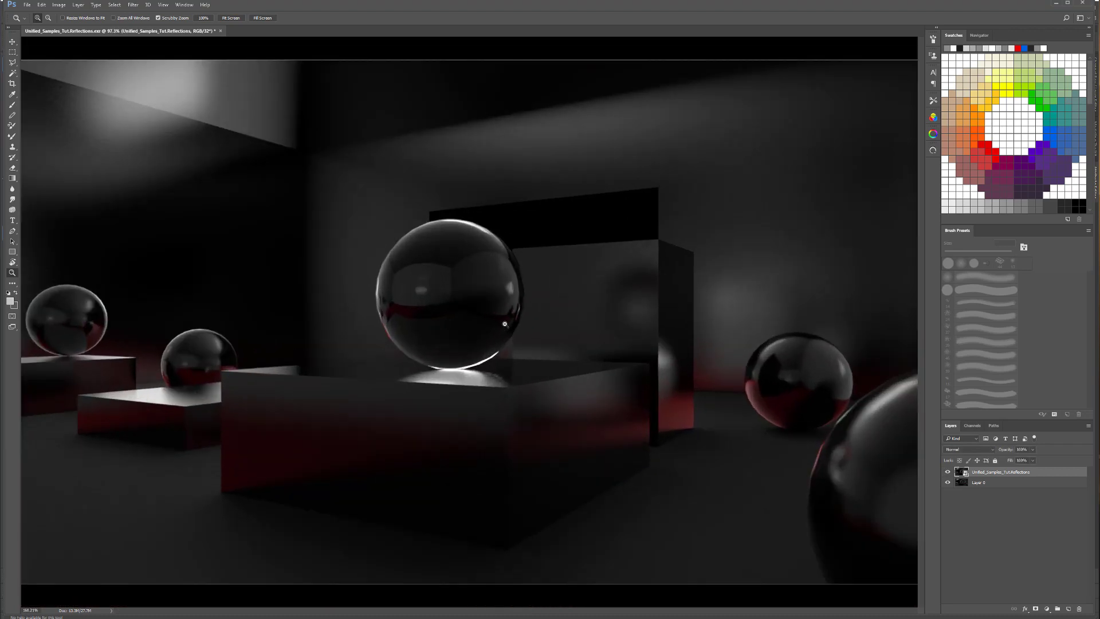
click(504, 324)
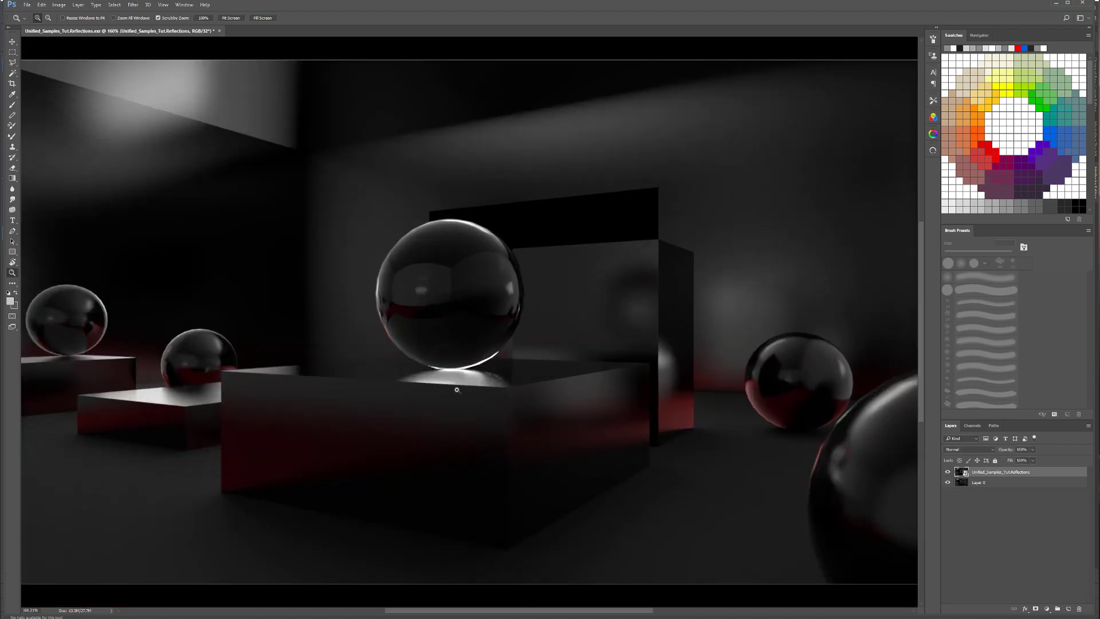
drag(430, 245, 392, 226)
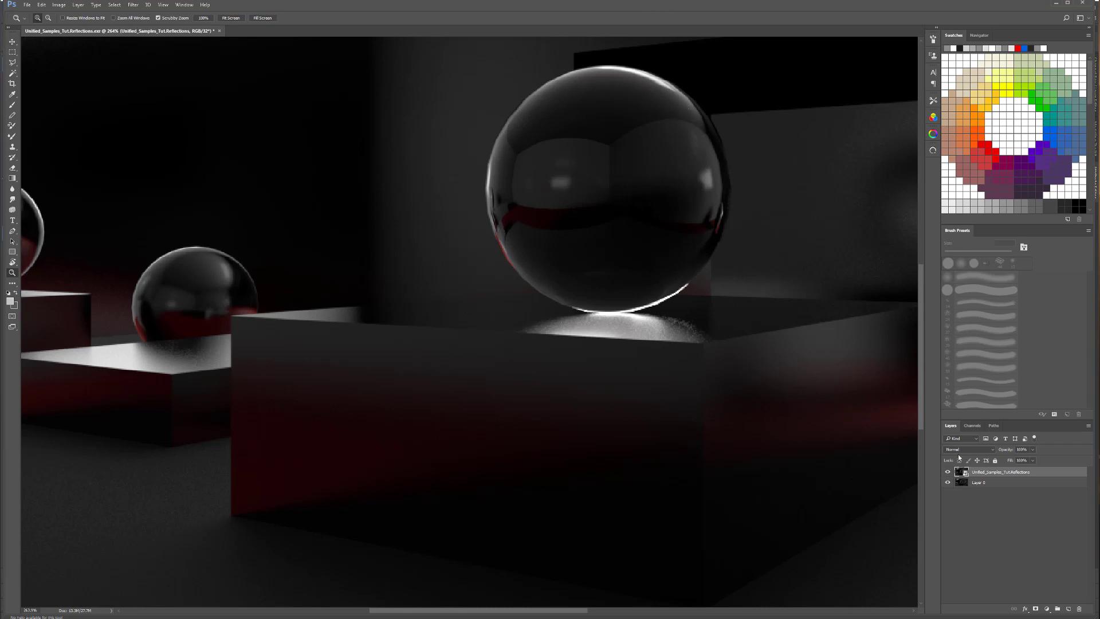
right_click(994, 476)
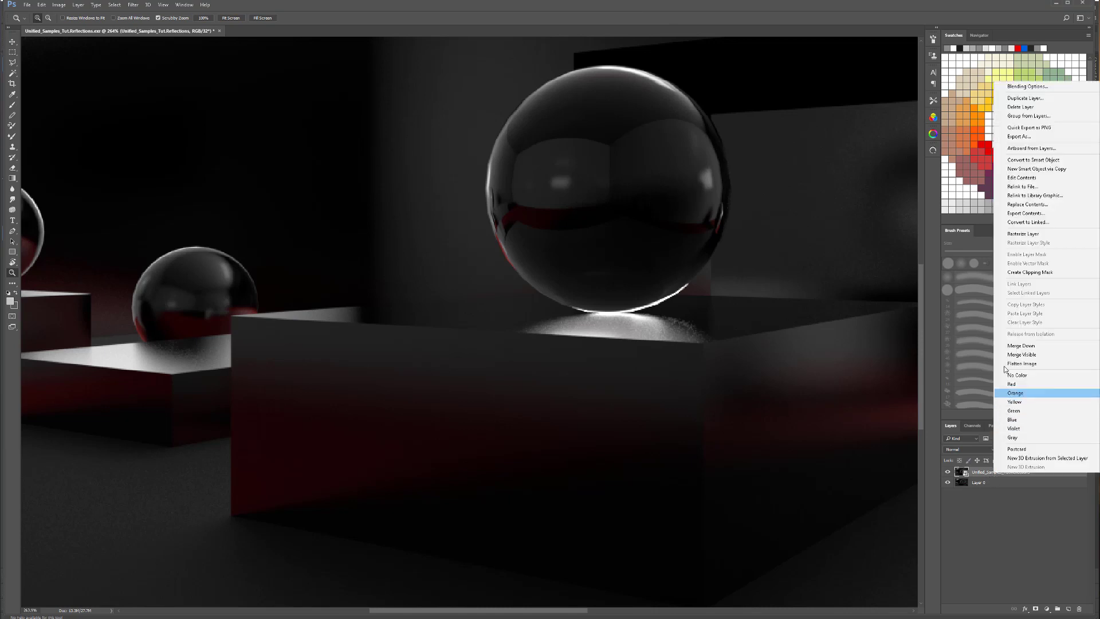
click(1023, 234)
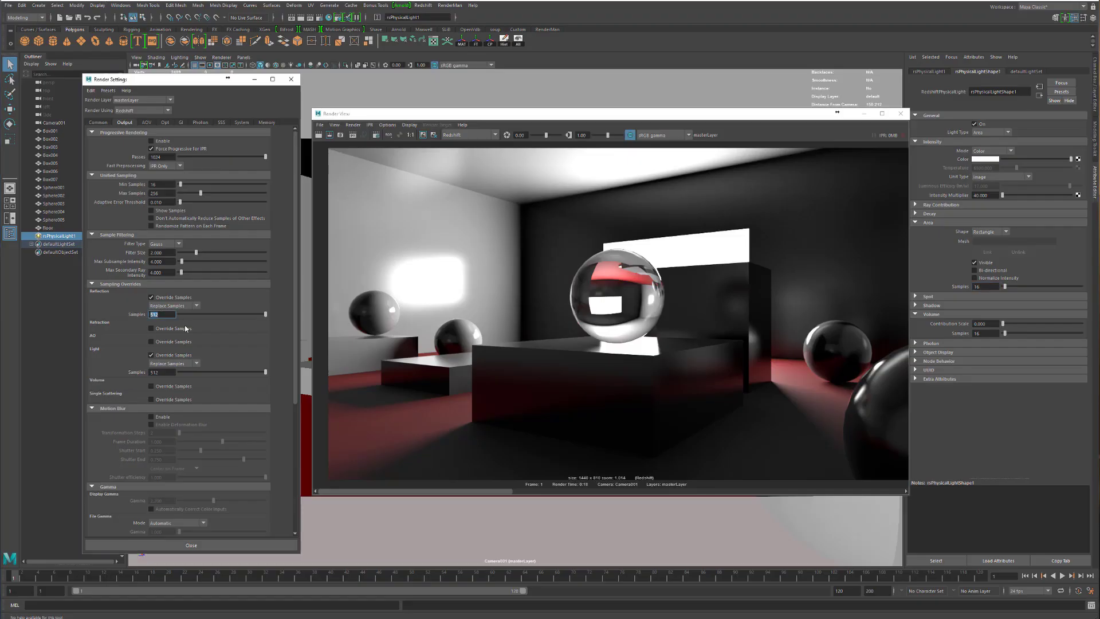
Step: Switch to Maya, set the reflection override to 1024 samples, re-render, and inspect the area around the glass sphere
text(1024)
key(Return)
click(319, 135)
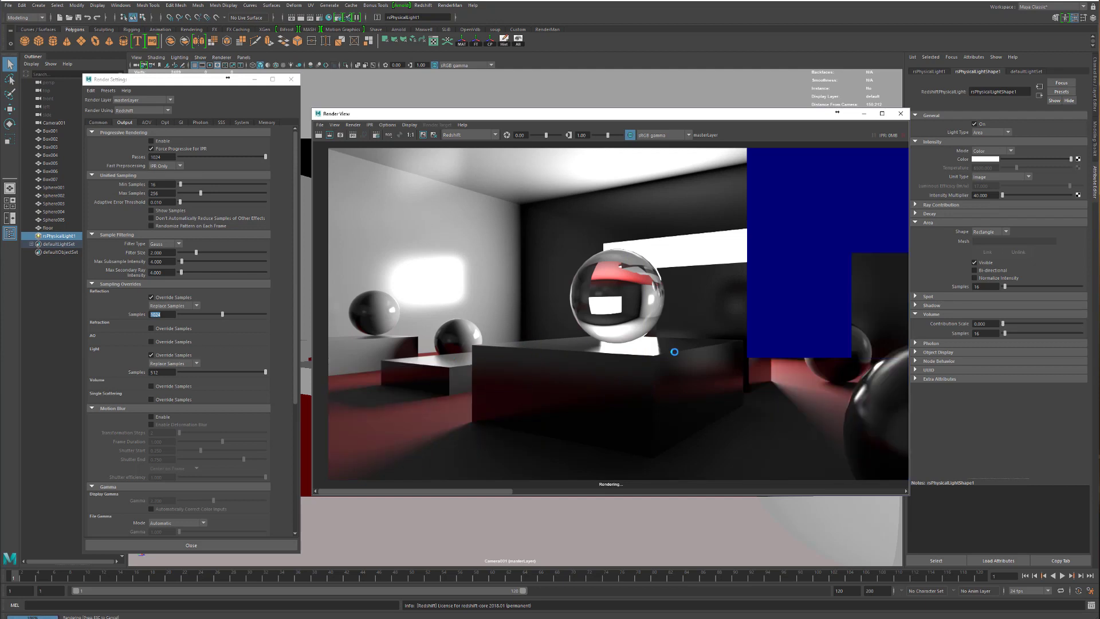
scroll(534, 367, up, 2)
scroll(535, 367, up, 2)
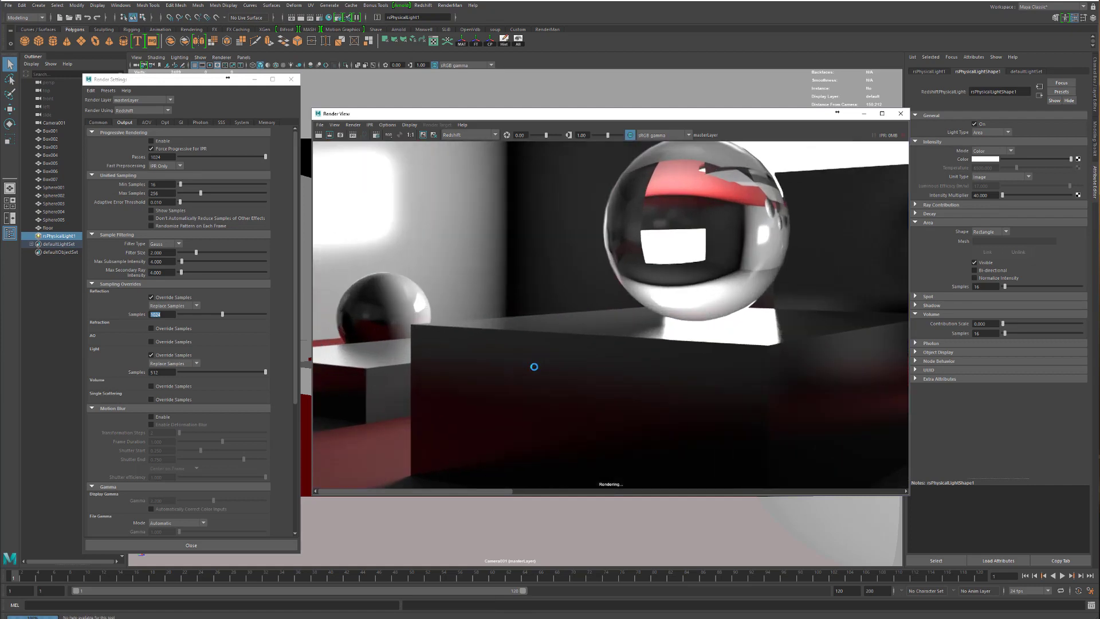
alt+middle_drag(450, 367, 726, 325)
scroll(726, 325, up, 2)
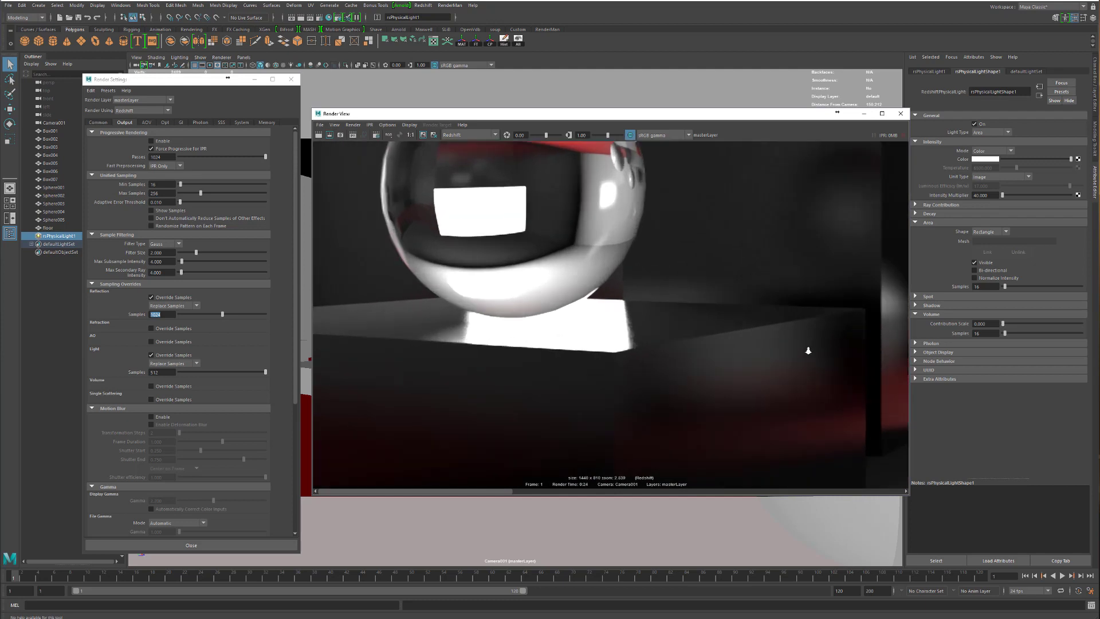
scroll(806, 352, up, 1)
alt+middle_drag(583, 344, 577, 397)
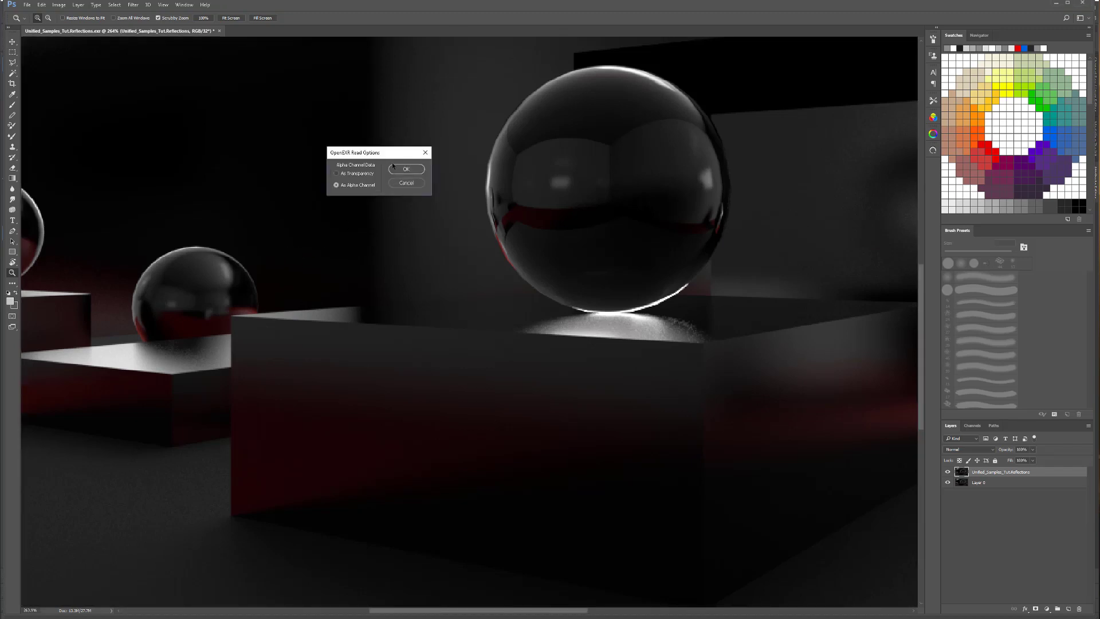
Step: Place the latest reflections EXR as the top layer in Photoshop, read with an alpha channel and aligned with the image beneath
click(395, 168)
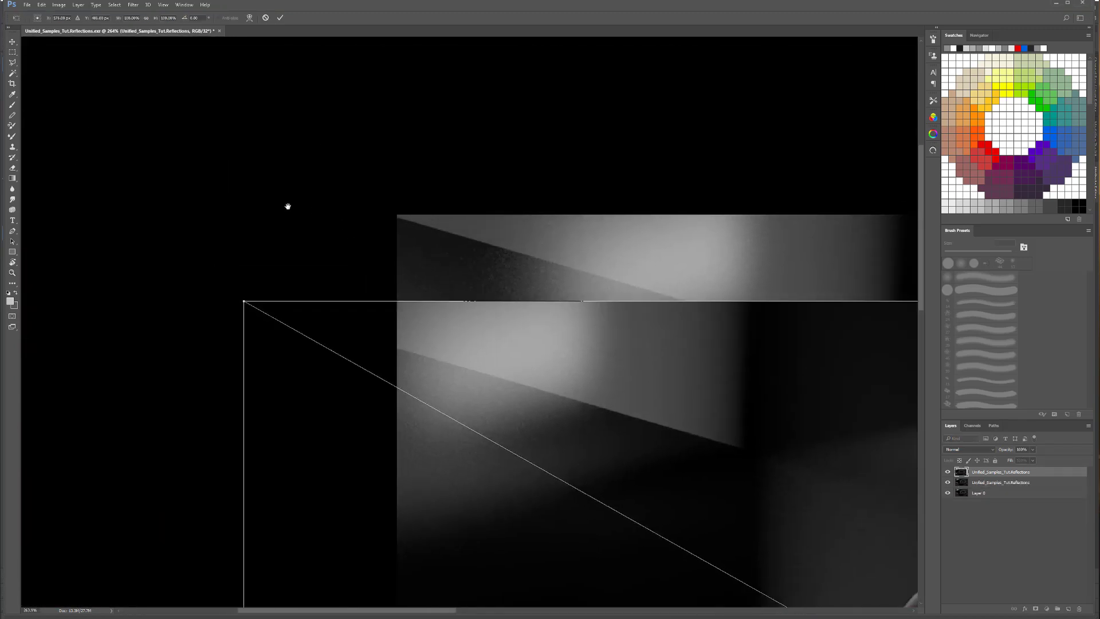
drag(412, 351, 565, 265)
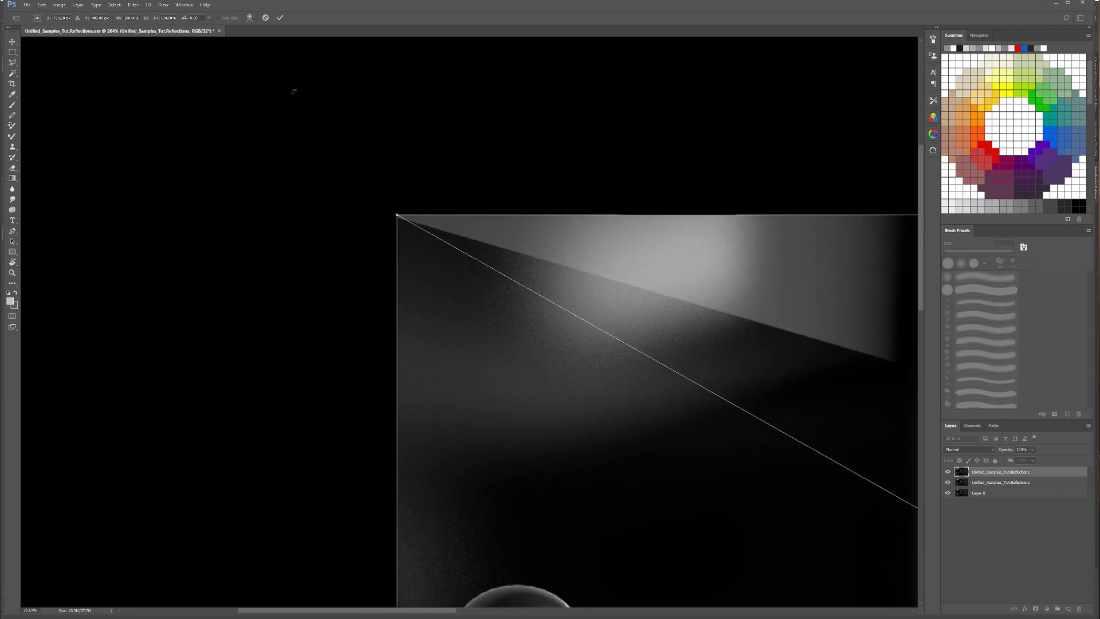
click(279, 18)
key(z)
Step: Compare the top two reflections passes beneath the glass sphere by toggling the top layer's visibility
drag(315, 51, 454, 391)
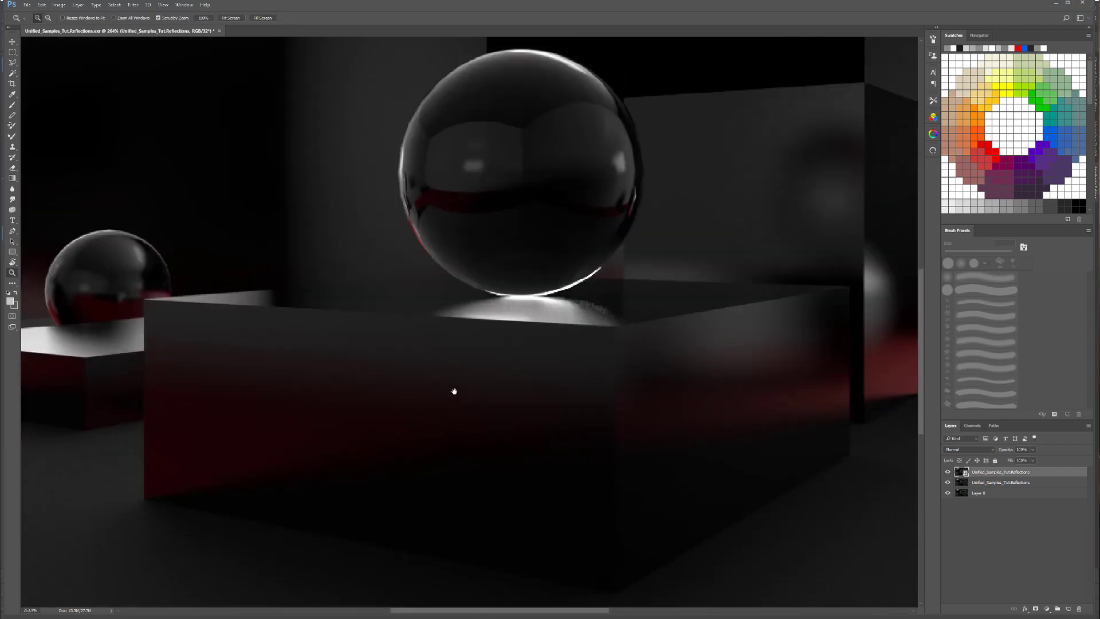
drag(607, 288, 623, 301)
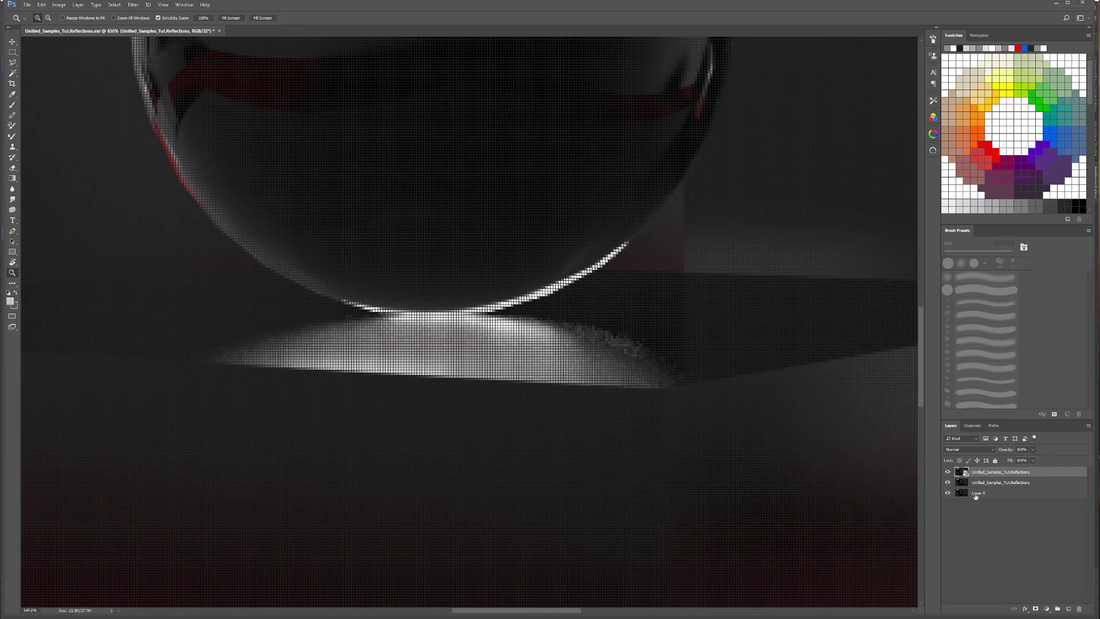
click(948, 471)
click(948, 471)
click(948, 471)
click(948, 473)
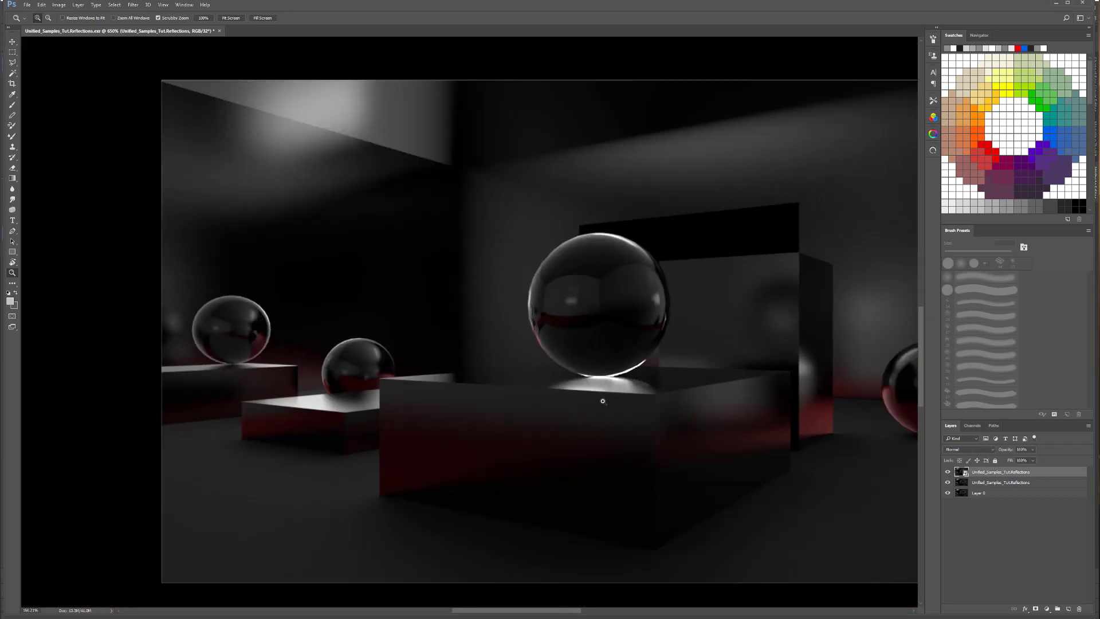
Step: Hide the middle reflections layer and compare the top pass with Layer 0 around the spheres on the low boxes
drag(638, 393, 534, 324)
alt+scroll(290, 375, up, 5)
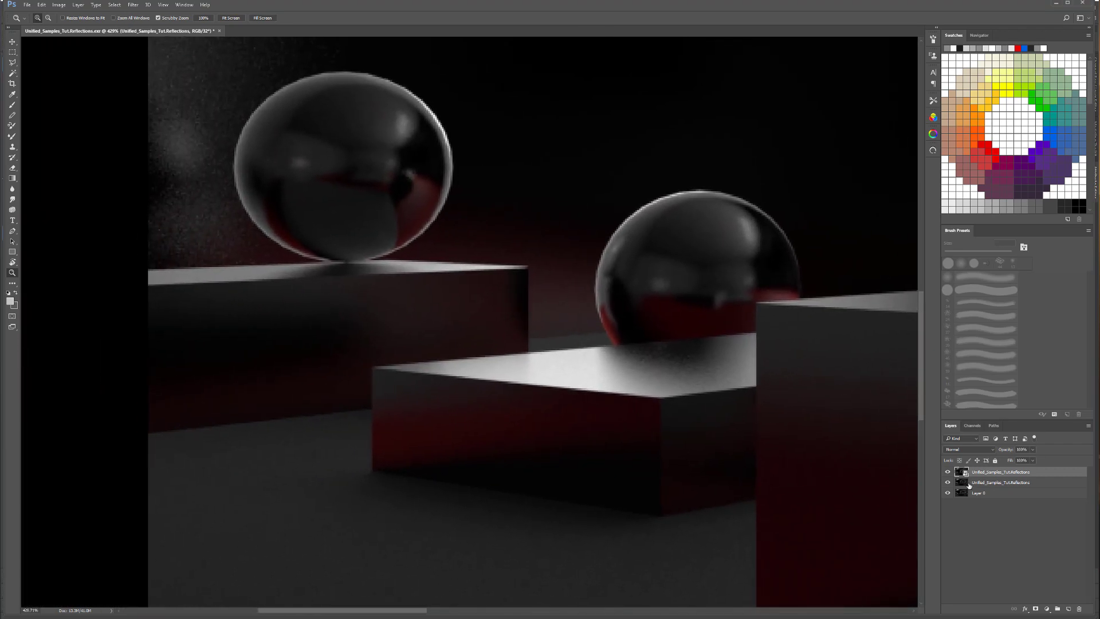
click(948, 483)
click(948, 474)
click(949, 474)
click(948, 474)
click(948, 474)
click(949, 474)
click(948, 474)
click(949, 473)
click(949, 474)
drag(603, 273, 563, 379)
alt+scroll(570, 334, down, 5)
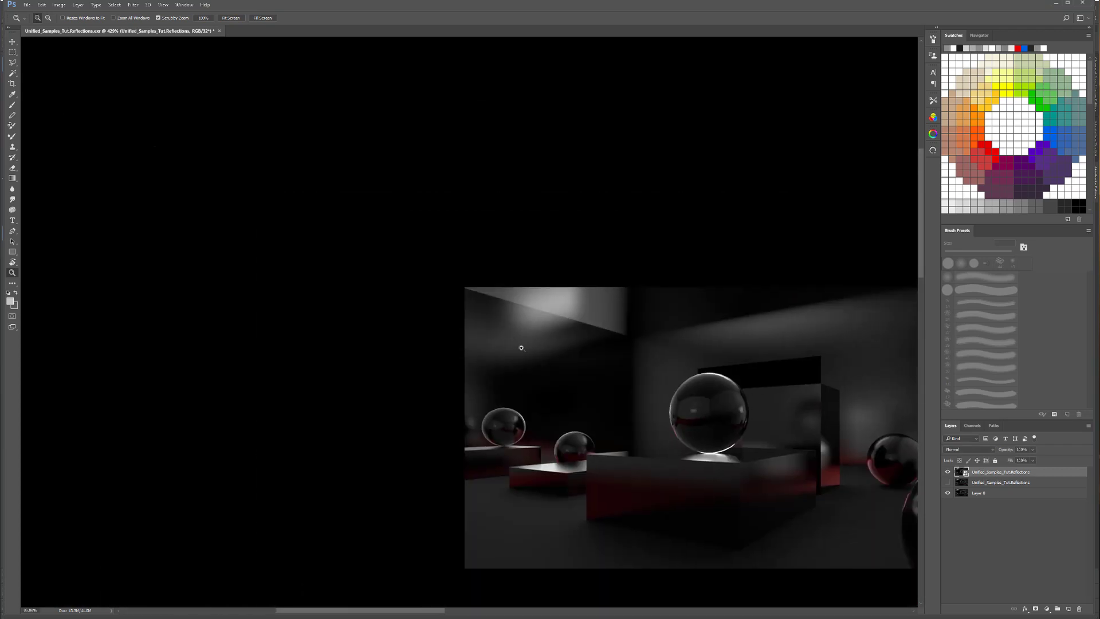
alt+scroll(479, 332, up, 3)
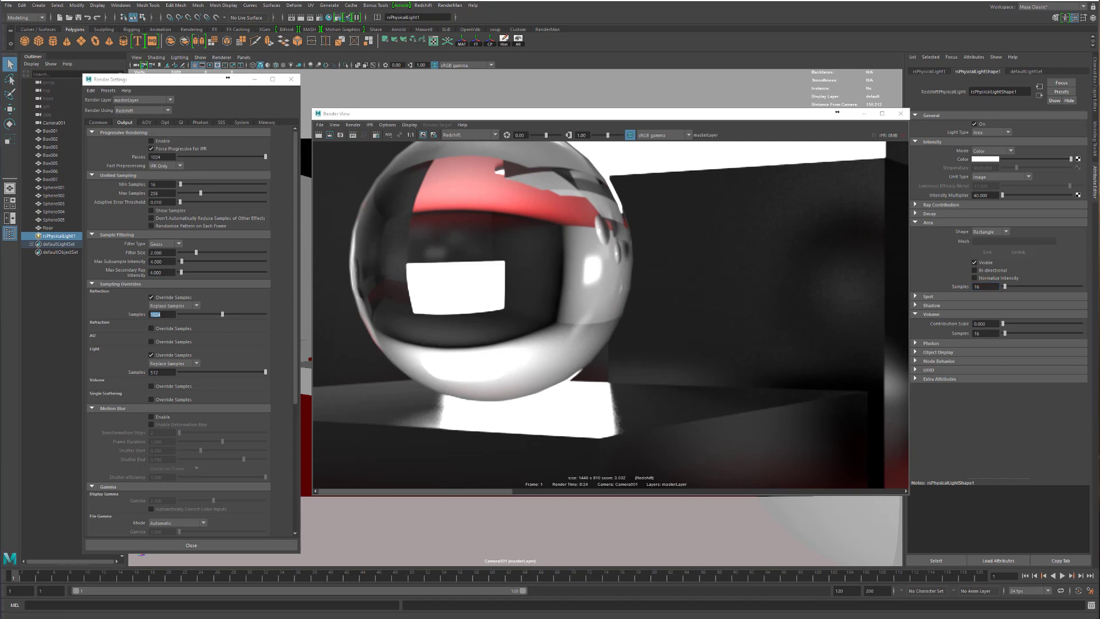
Step: Return to Maya, enable the refraction sample override with 512 replacement samples, and re-render the scene
key(alt+Tab)
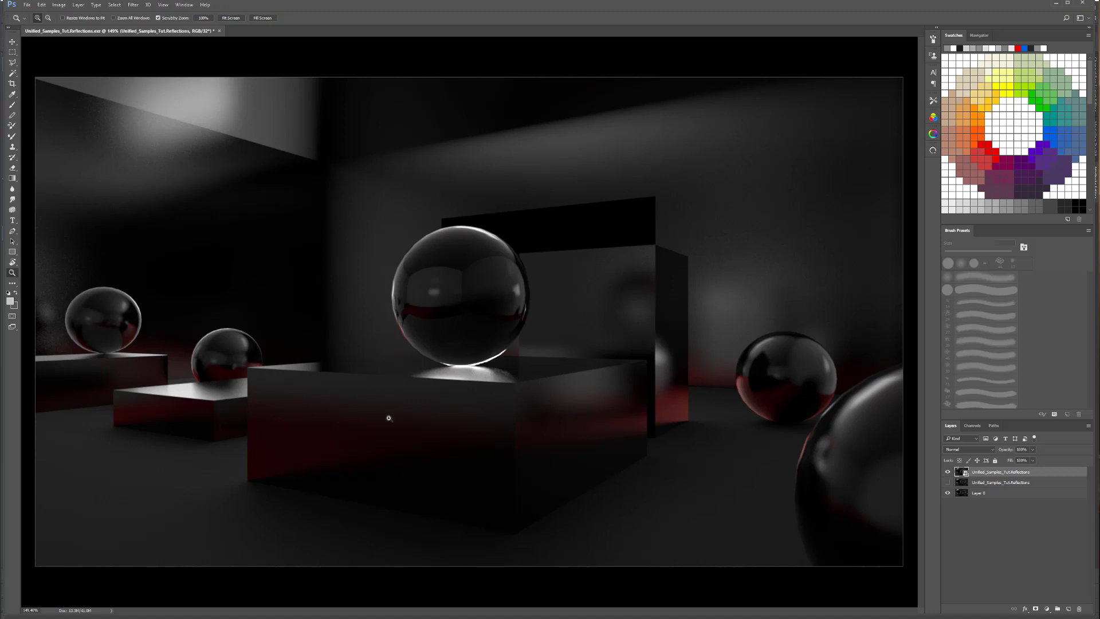
click(1056, 3)
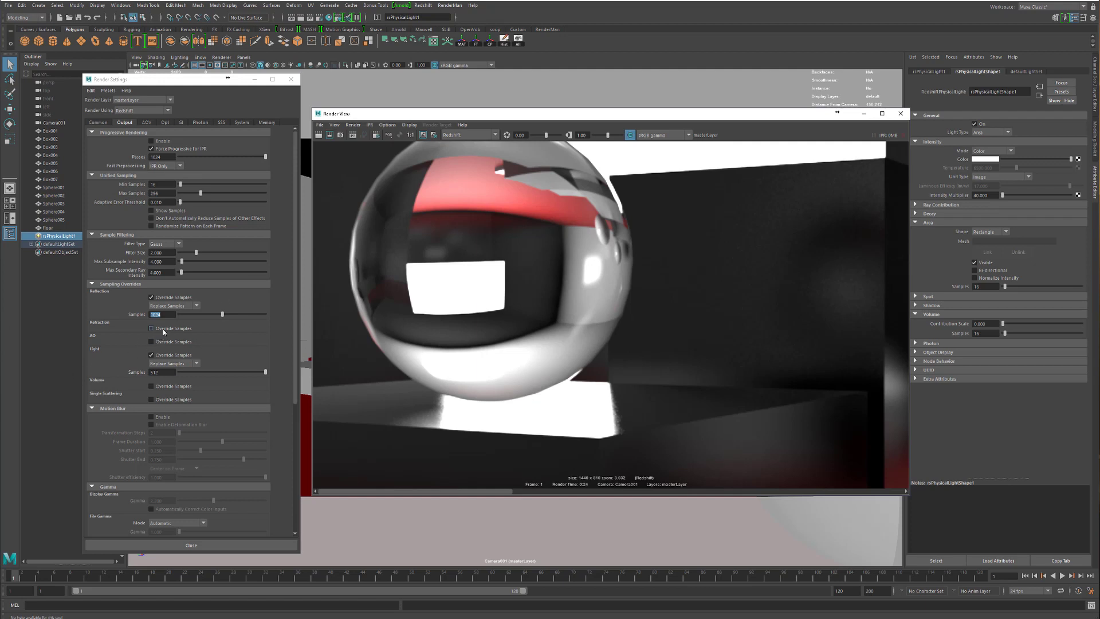
click(151, 328)
key(Tab)
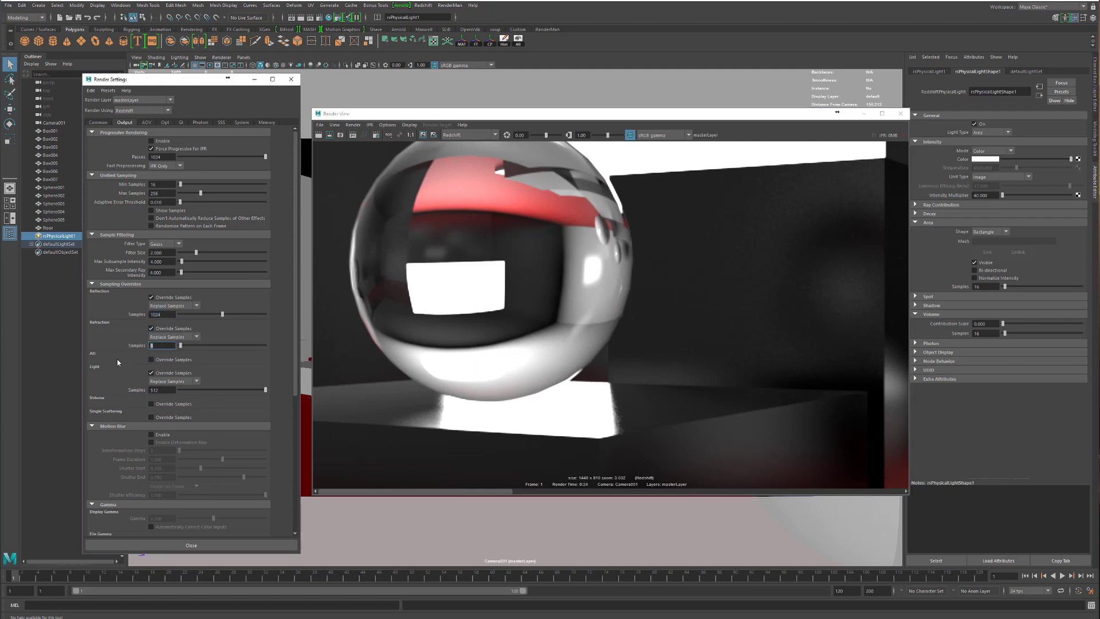
key(Return)
click(318, 134)
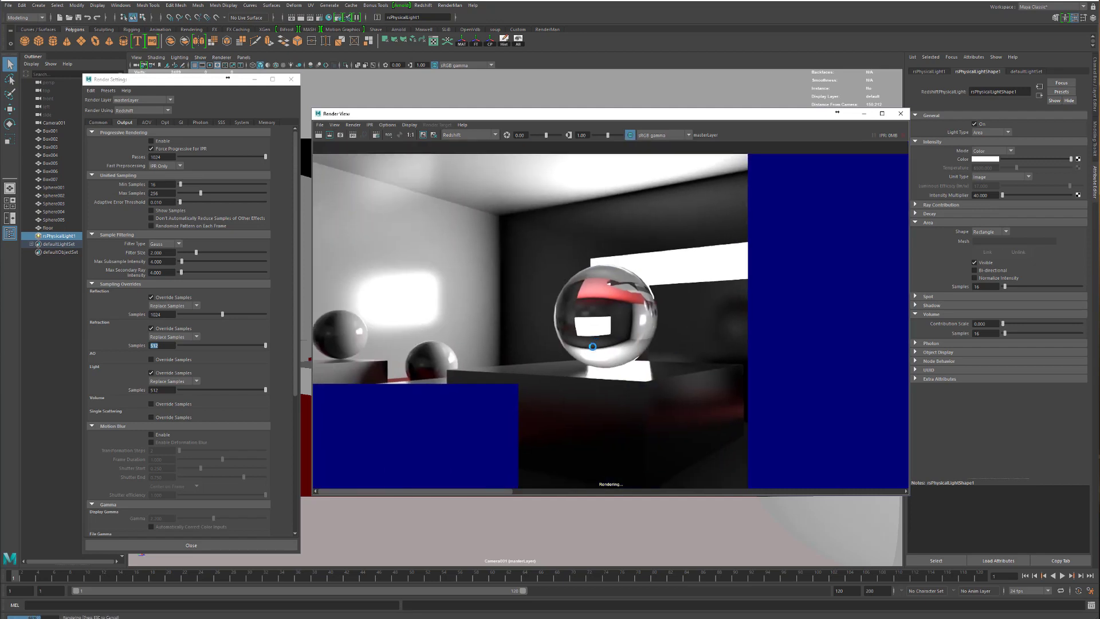
Step: Review the primary GI engine options in the Redshift render settings once the frame is rendered, and return to the output sampling settings
alt+middle_drag(592, 346, 606, 323)
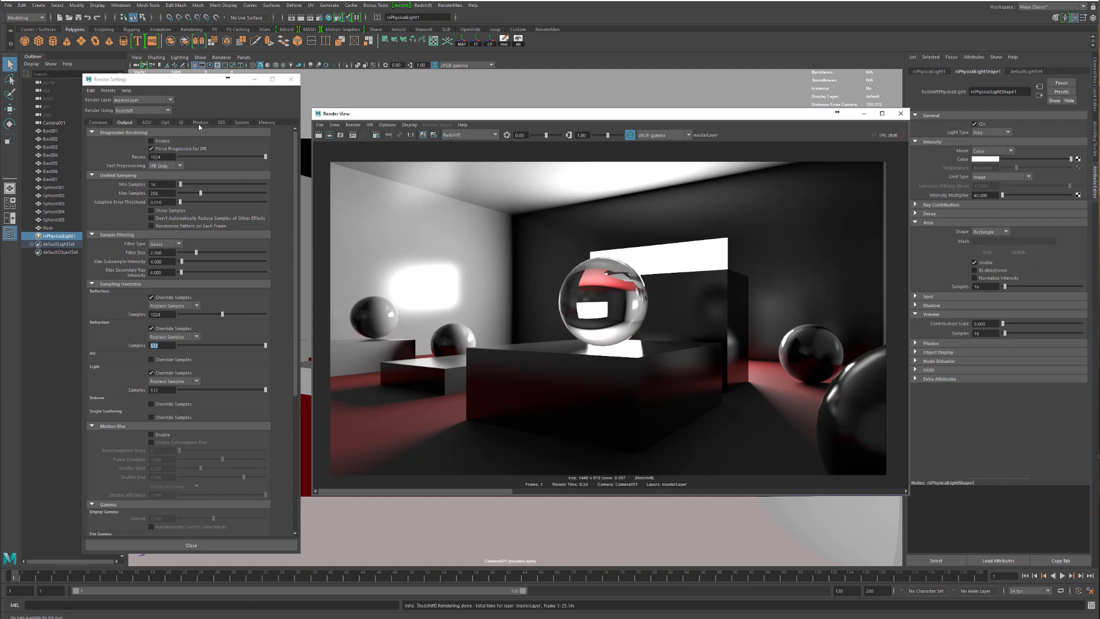
click(183, 122)
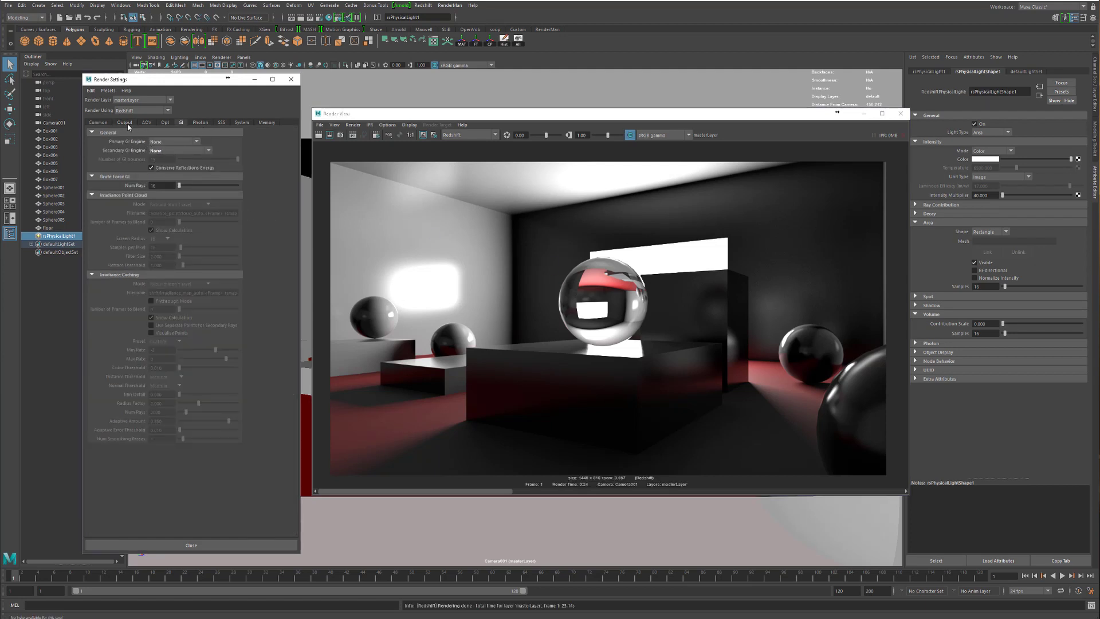
click(185, 142)
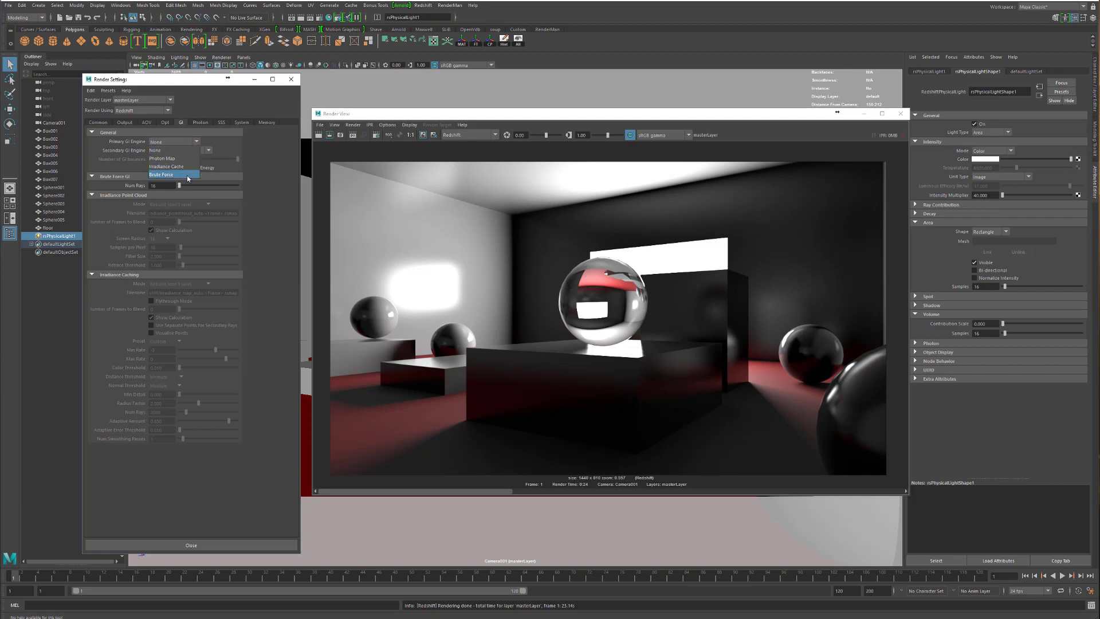
click(192, 143)
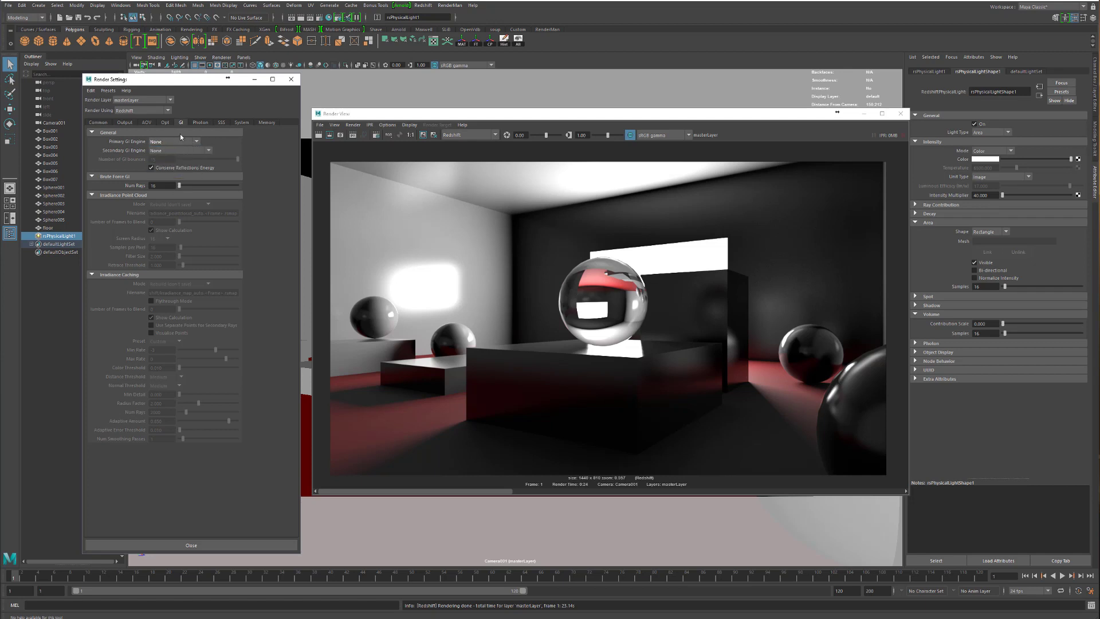
click(182, 145)
click(218, 161)
click(125, 123)
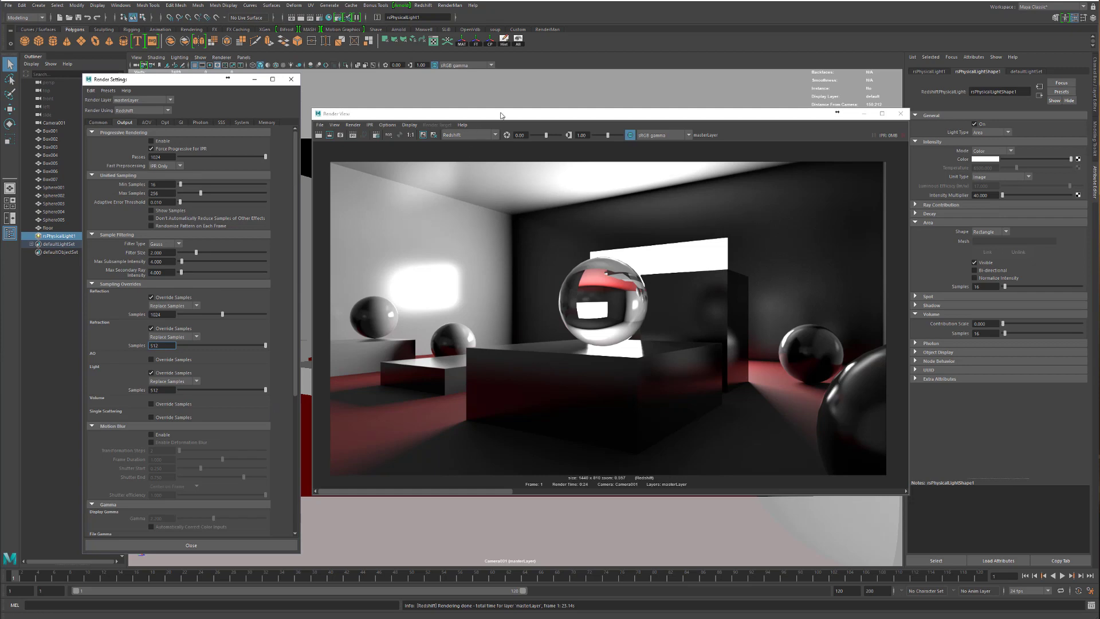
Step: Switch to Photoshop and close the reflections document without saving its changes
click(561, 204)
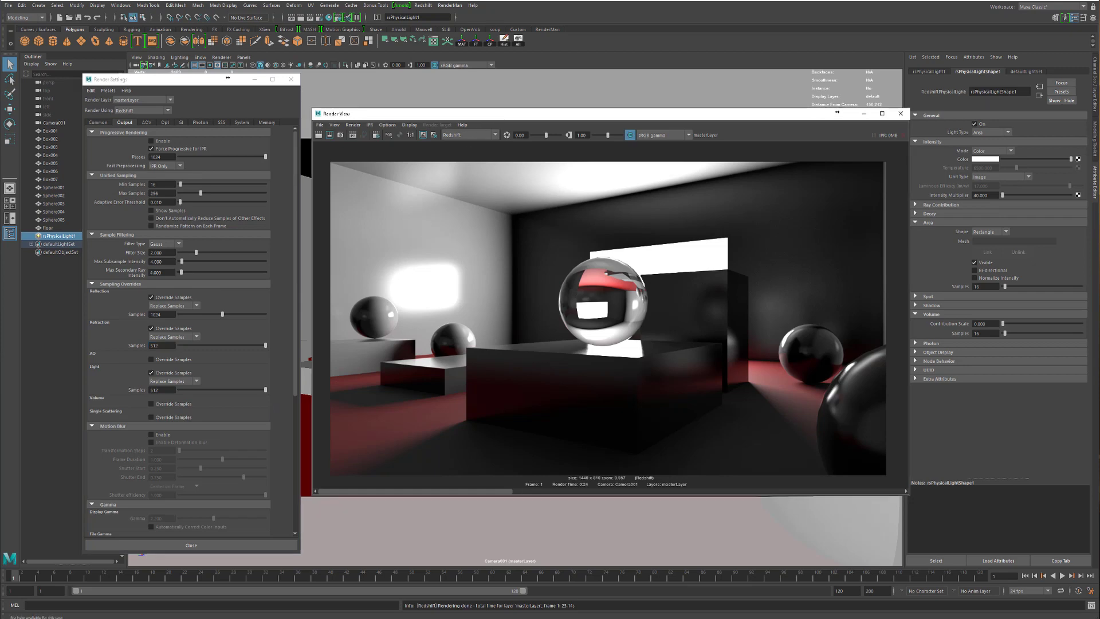
click(601, 527)
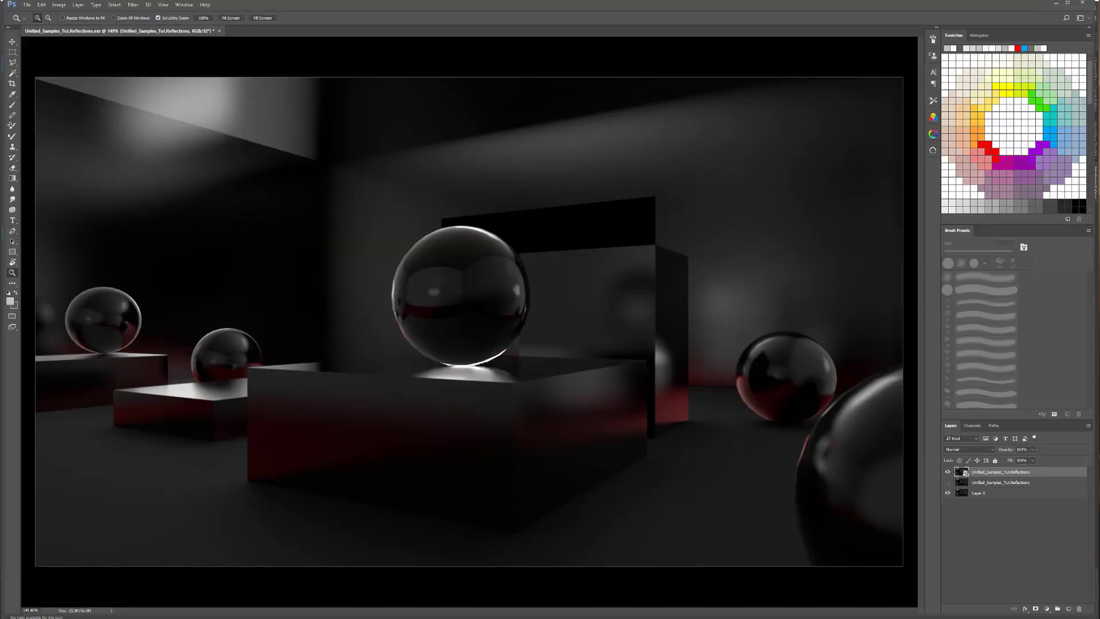
click(220, 31)
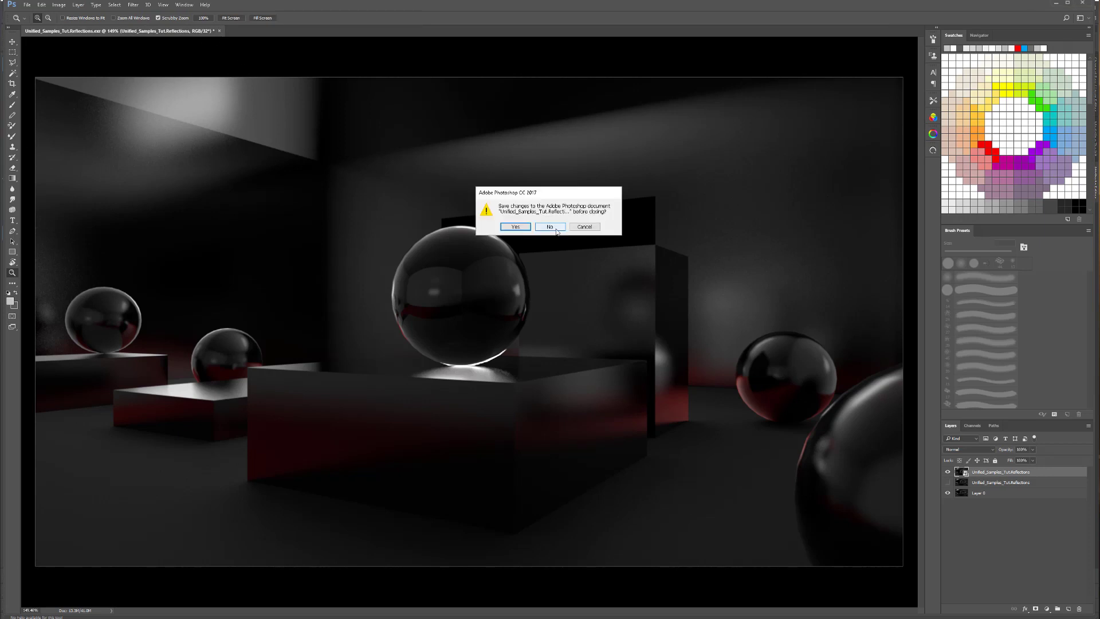
click(550, 227)
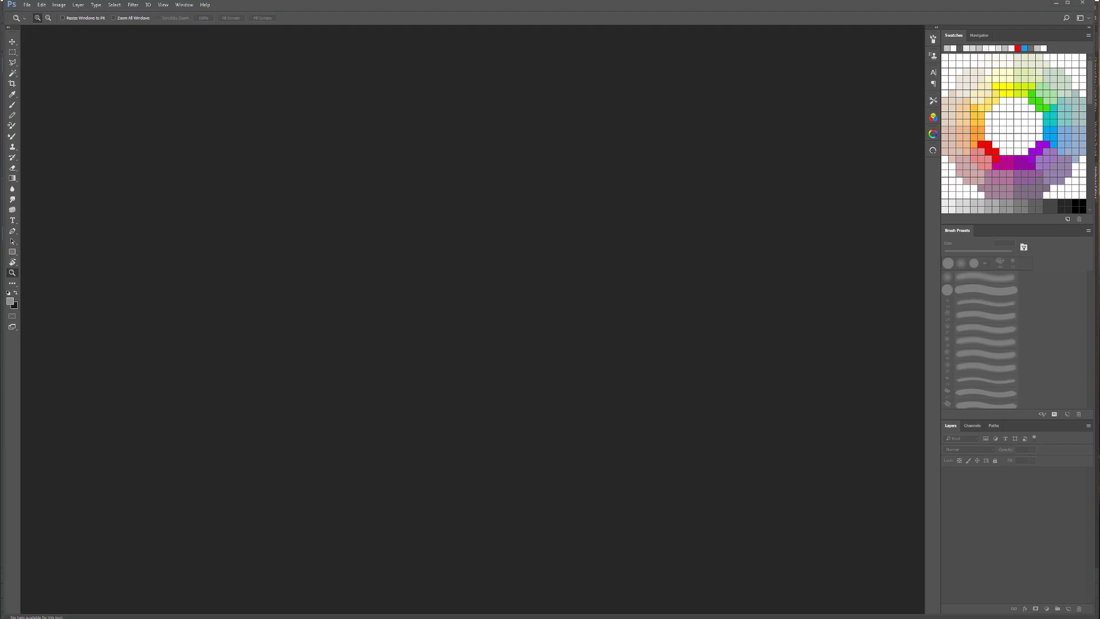
Step: Open Unified_Samples_Tut.Refractions.exr to inspect the glass sphere up close, and return to Maya after closing the image
drag(86, 409, 321, 258)
click(405, 172)
alt+scroll(463, 314, down, 1)
alt+scroll(464, 315, up, 2)
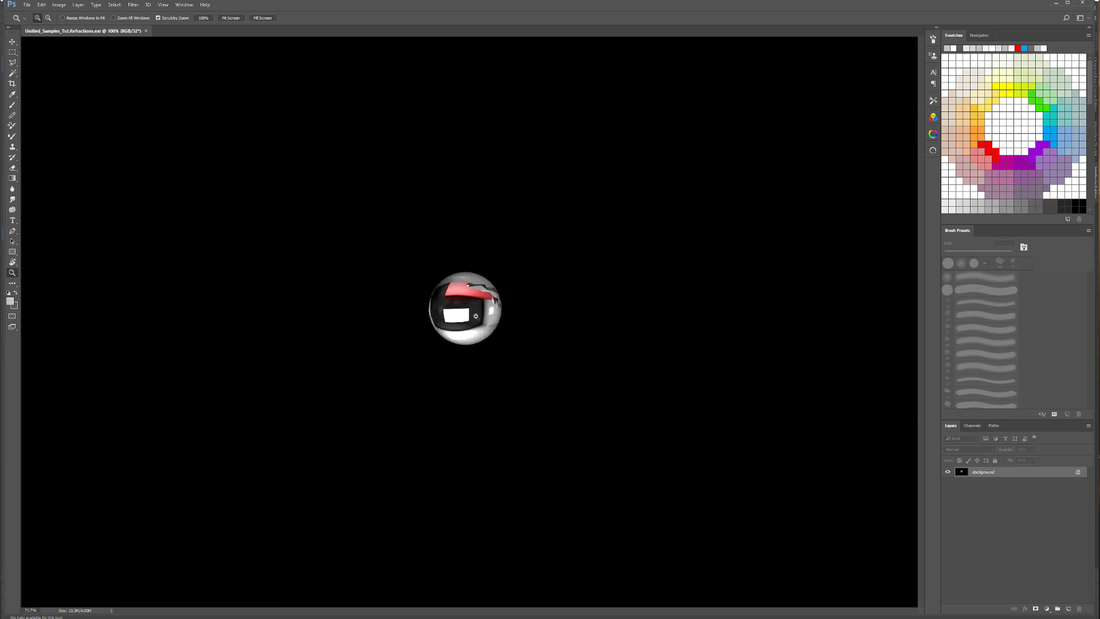
right_click(353, 117)
click(371, 133)
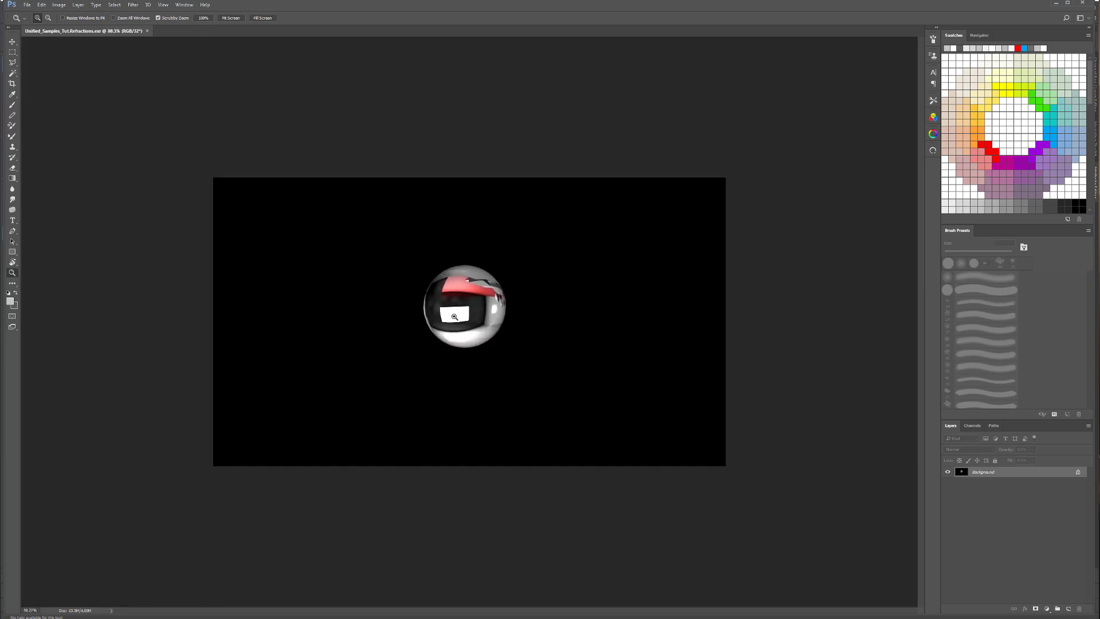
alt+scroll(463, 302, up, 8)
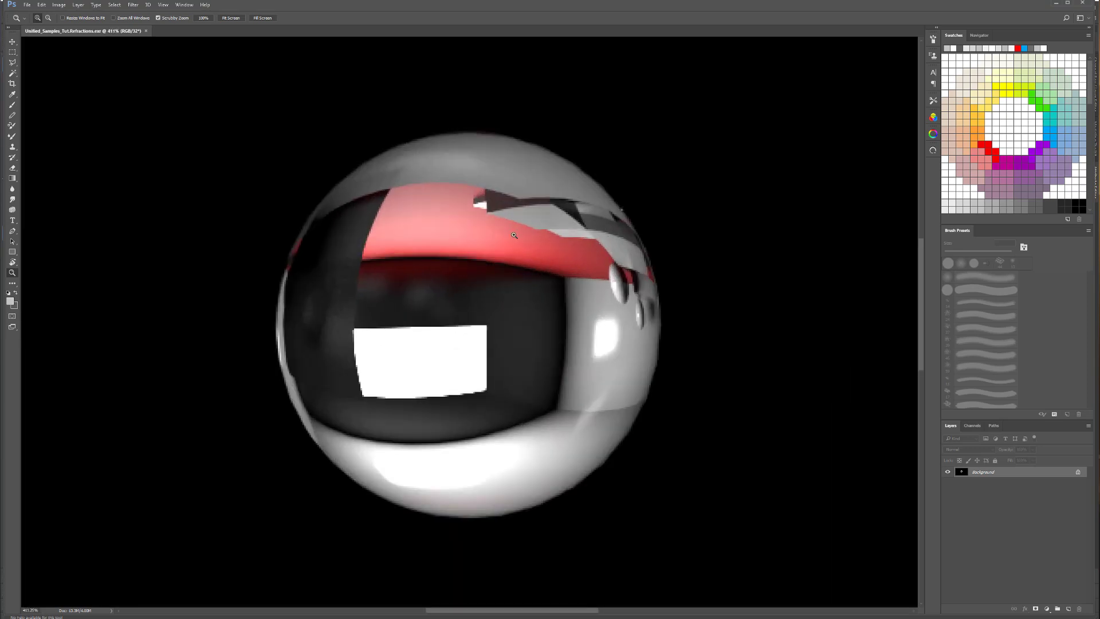
click(146, 31)
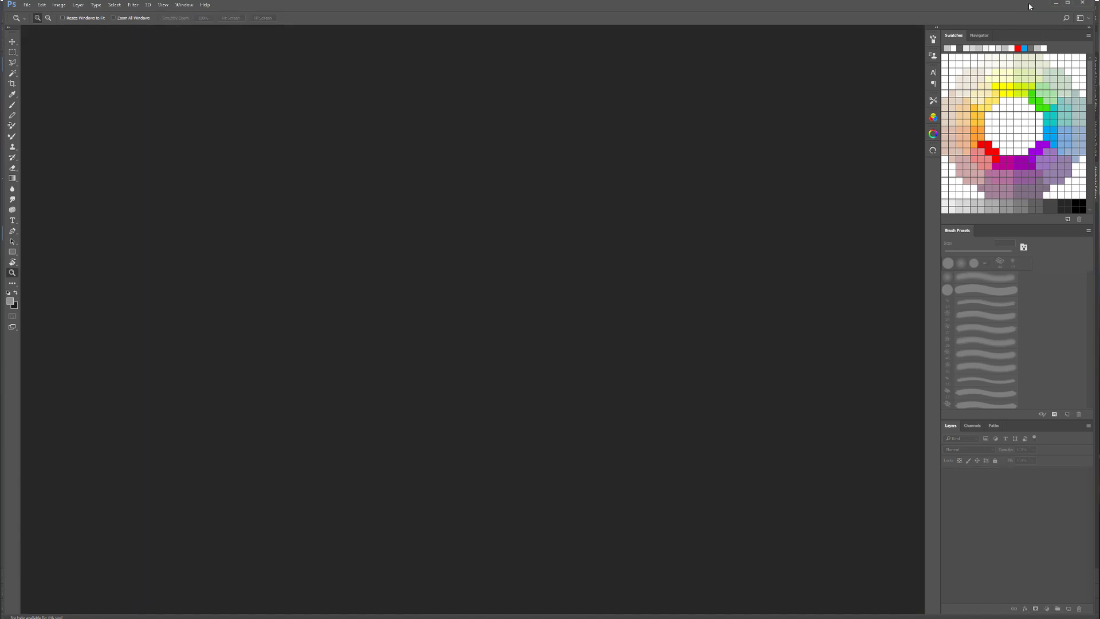
click(1056, 3)
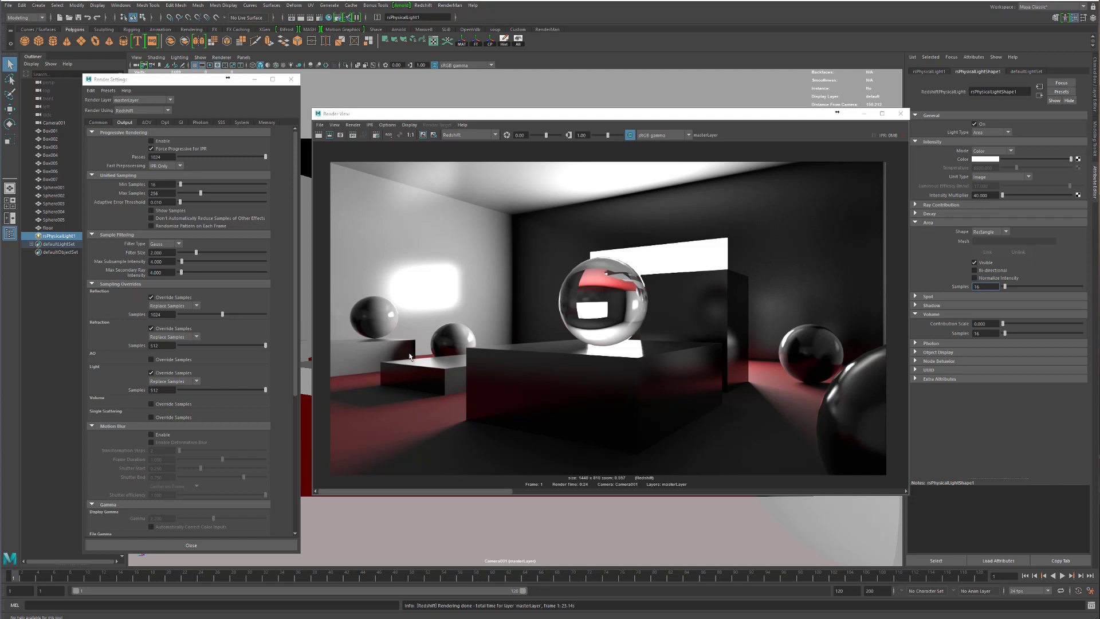
Step: Examine the glass sphere, the wall highlight and the room's corner up close in the finished render
scroll(638, 386, up, 6)
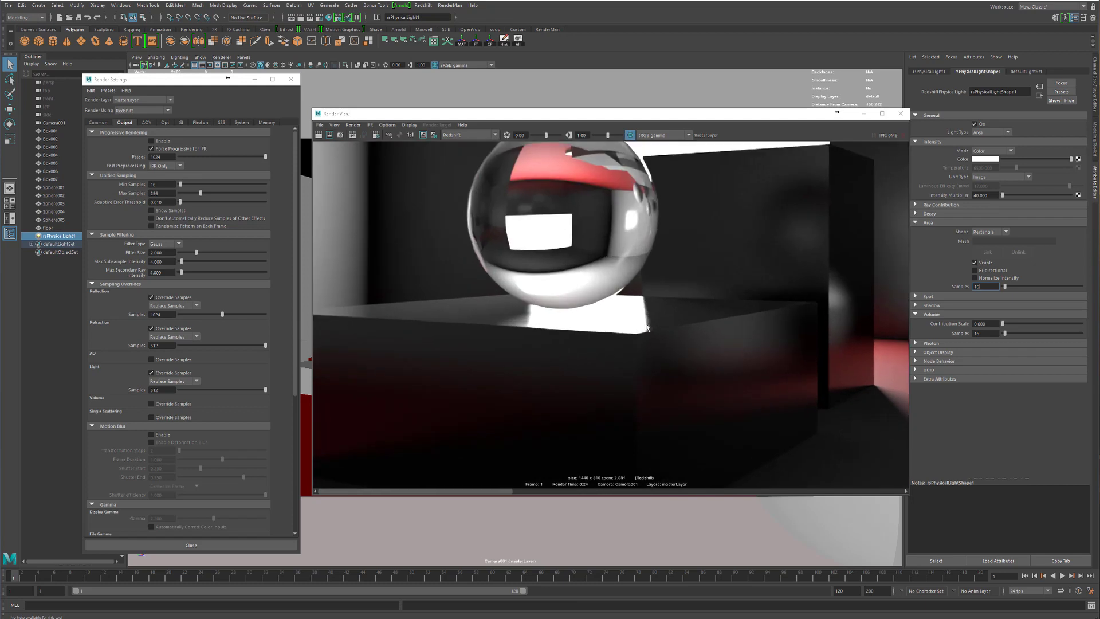
scroll(579, 294, down, 2)
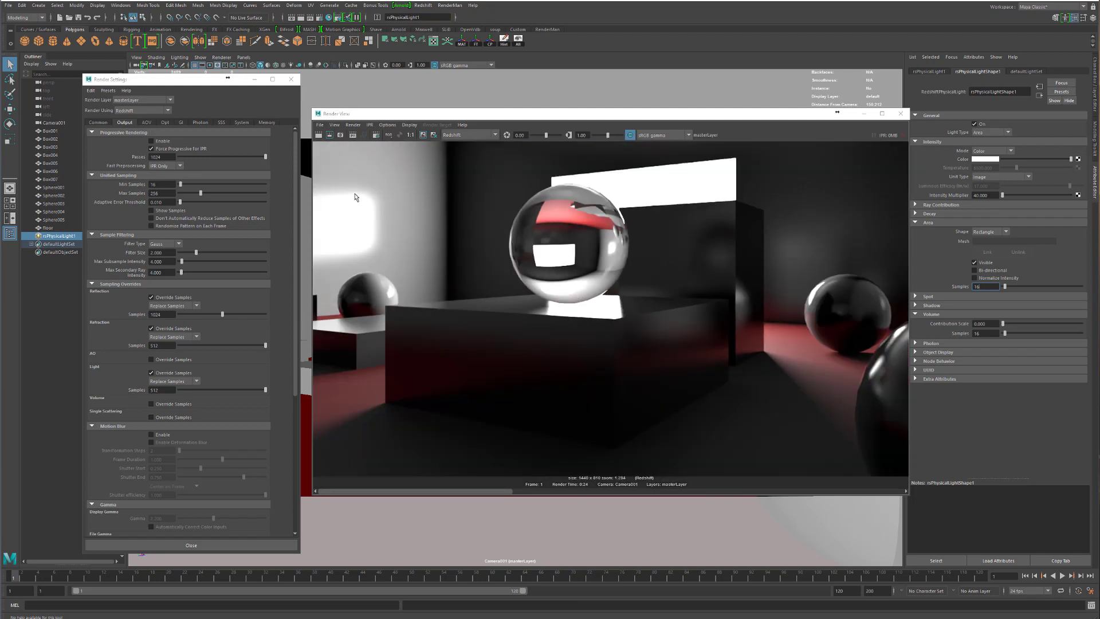
alt+middle_drag(456, 222, 614, 338)
scroll(714, 282, up, 4)
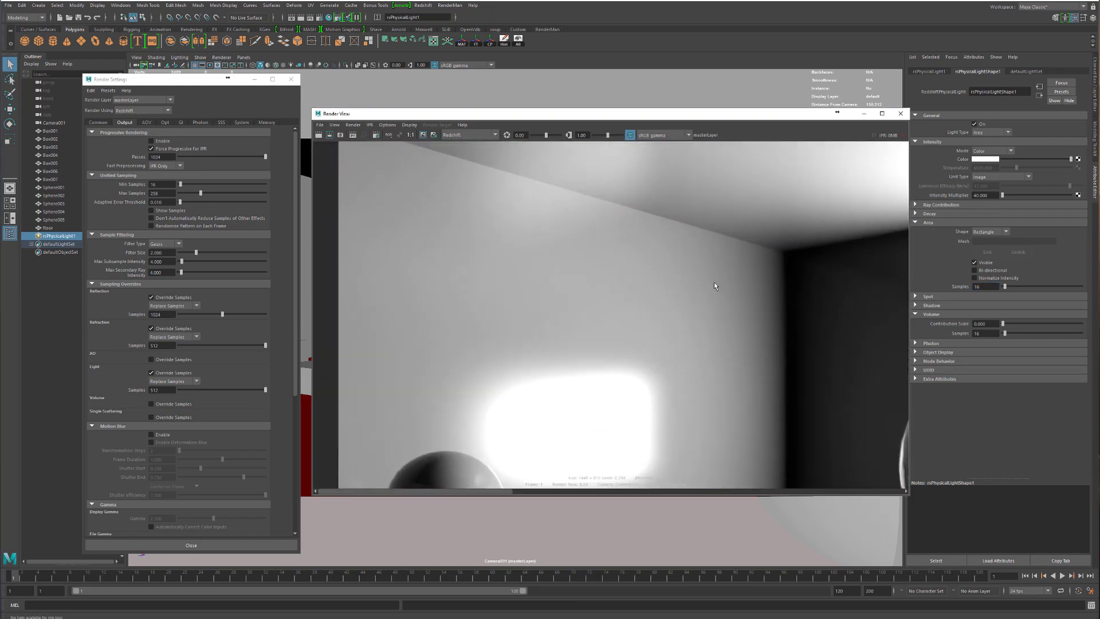
alt+middle_drag(754, 332, 583, 272)
scroll(582, 273, down, 5)
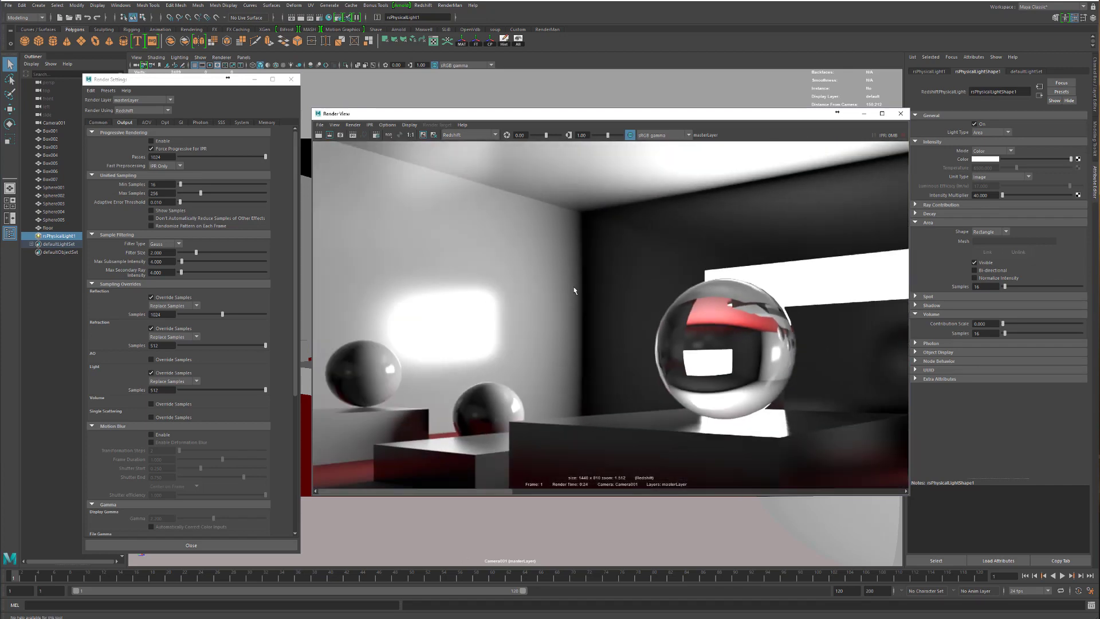
scroll(473, 261, up, 1)
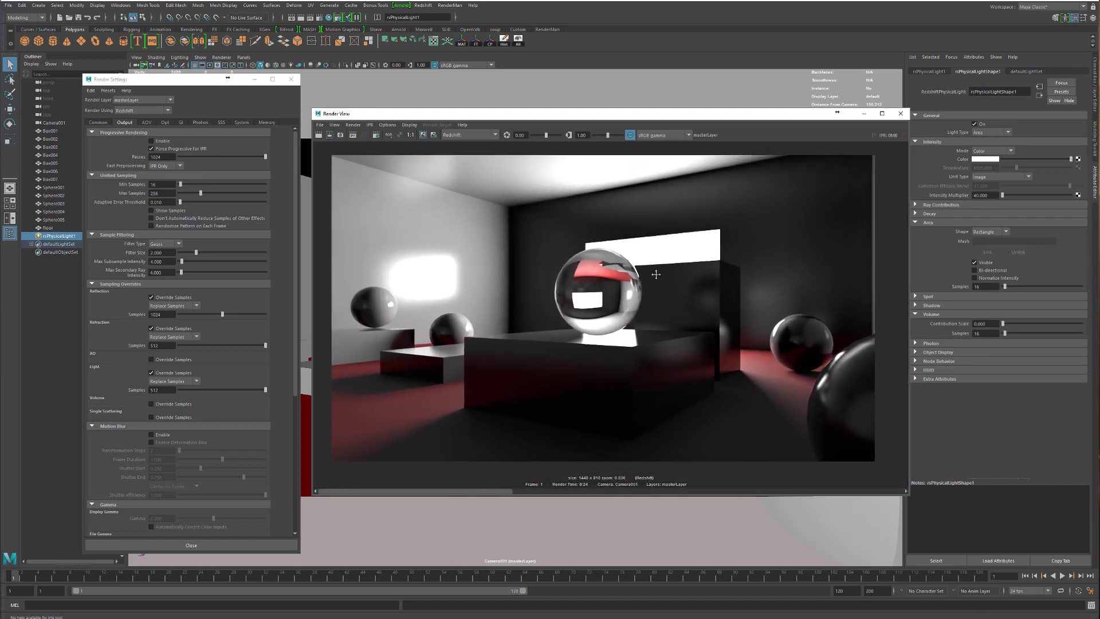
Step: Set both the primary and secondary GI engines to Brute Force in the render settings
click(181, 123)
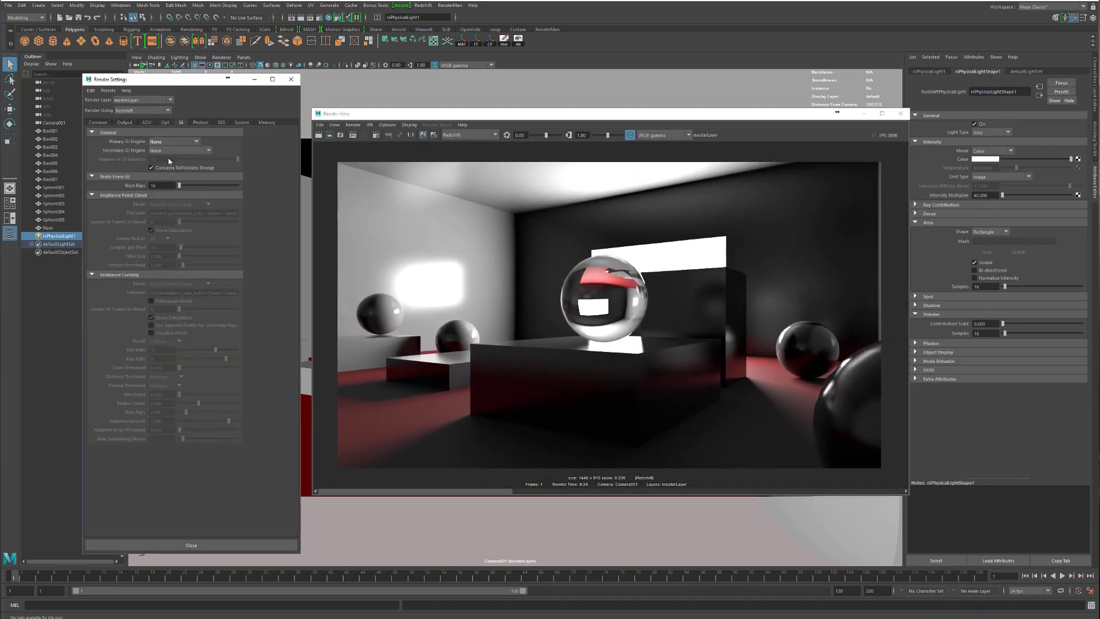
click(172, 142)
click(163, 174)
click(126, 122)
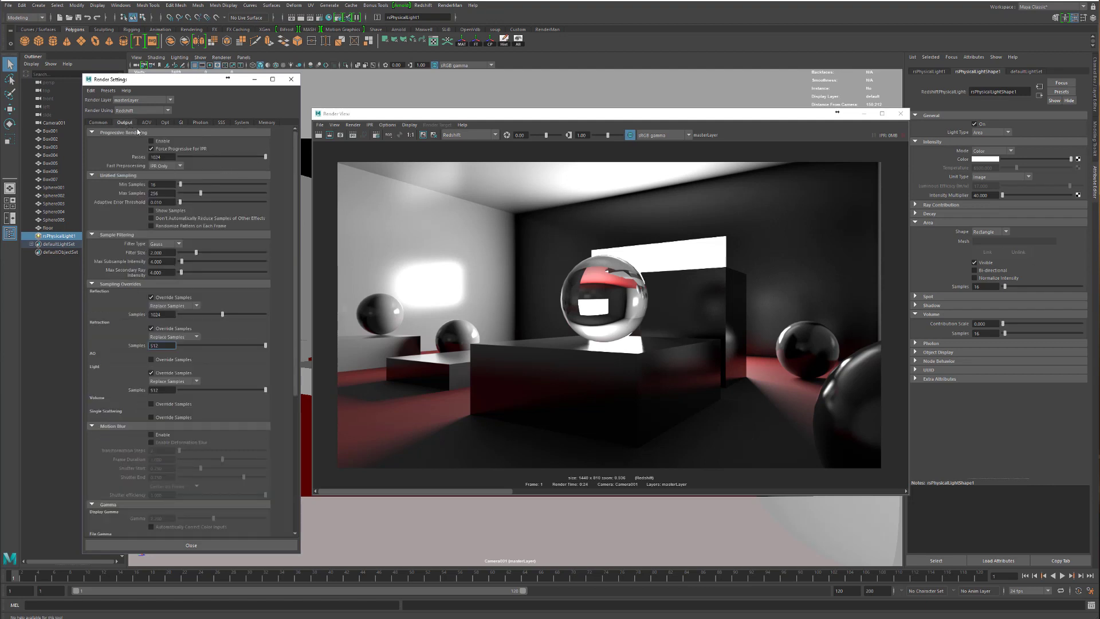
Step: Check the Brute Force GI ray count and start a new render of the scene
click(180, 122)
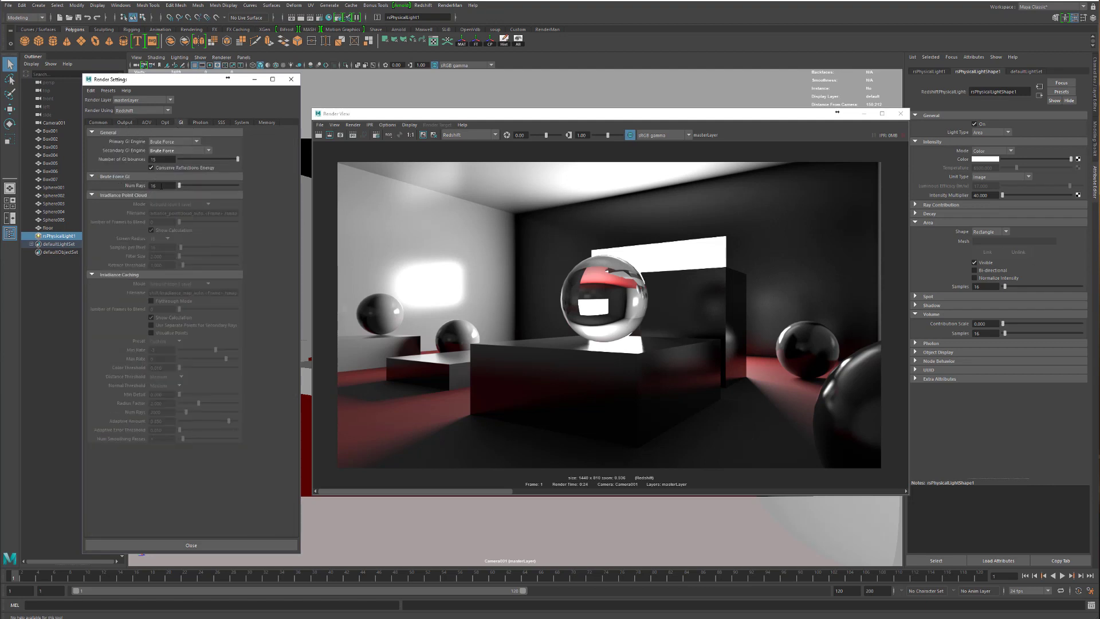
double_click(161, 186)
click(124, 122)
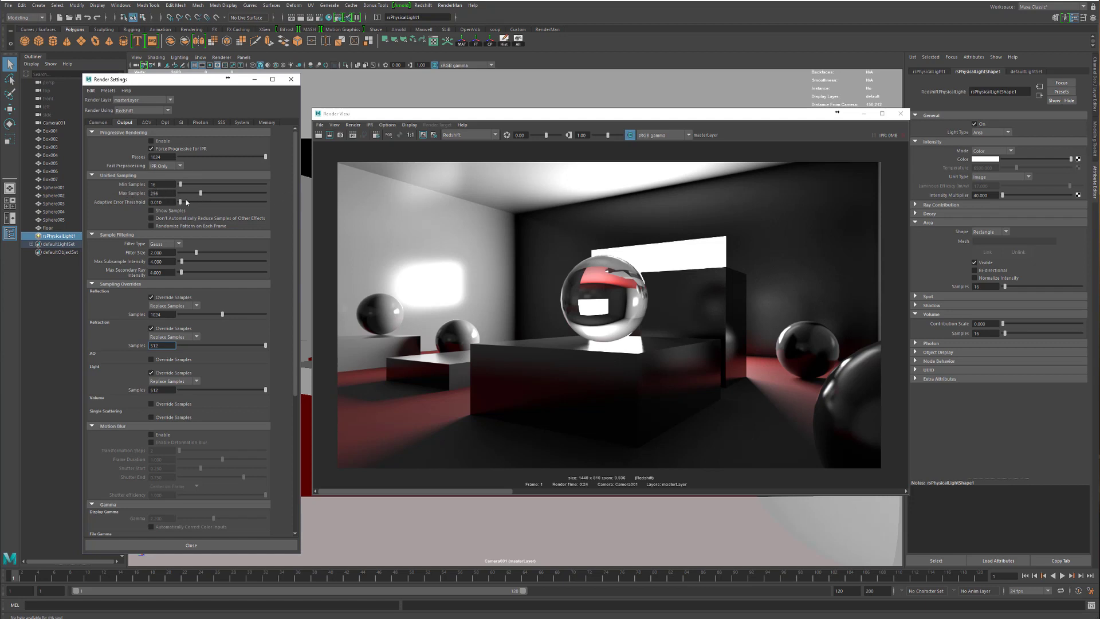
click(319, 137)
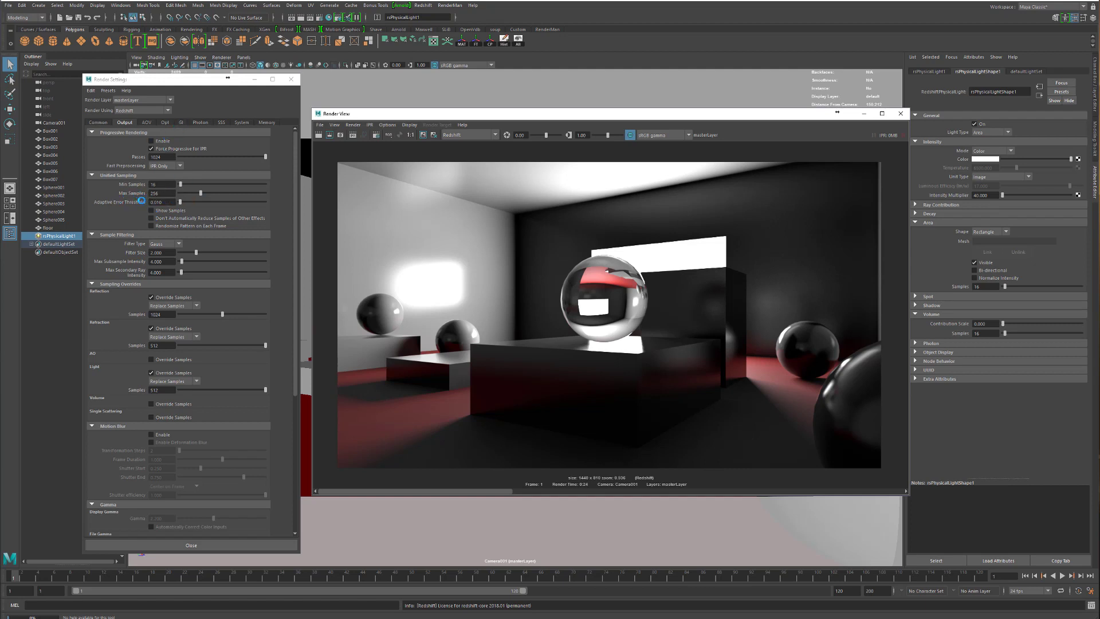
Step: Review the Brute Force ray count and GI bounce settings against the output sampling settings while examining the rendering buckets
click(181, 122)
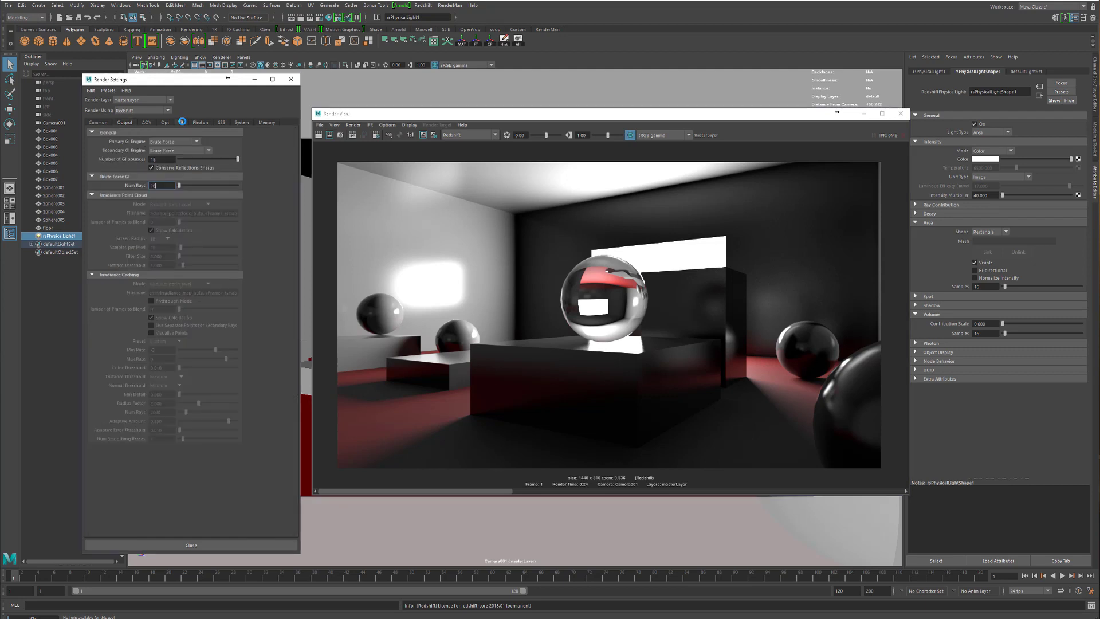
double_click(154, 186)
click(125, 121)
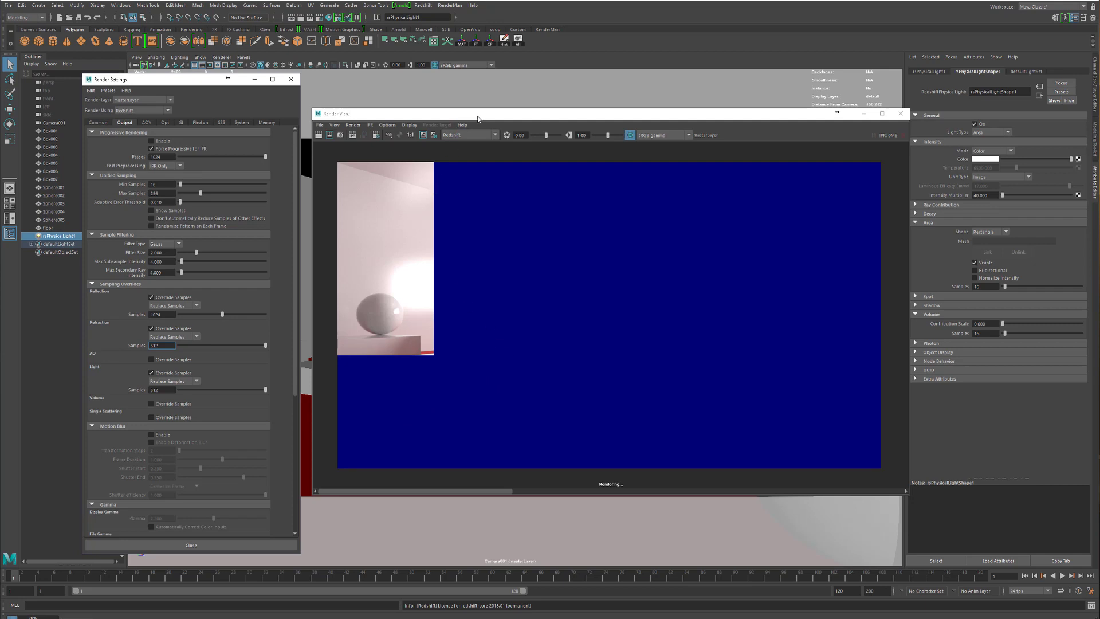
drag(478, 118, 476, 110)
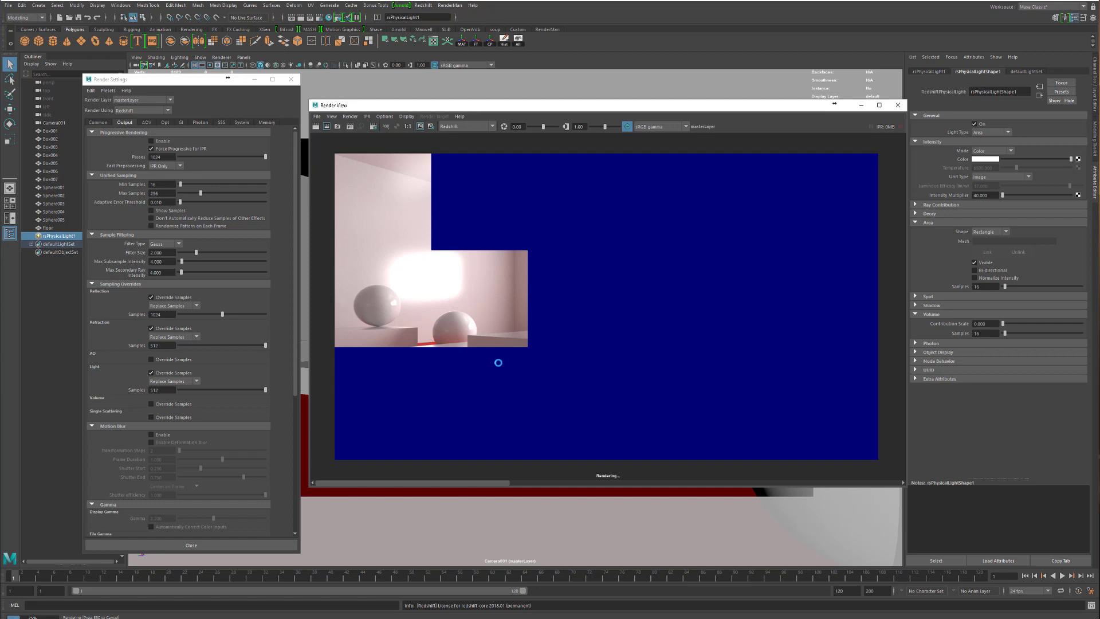
scroll(402, 313, up, 3)
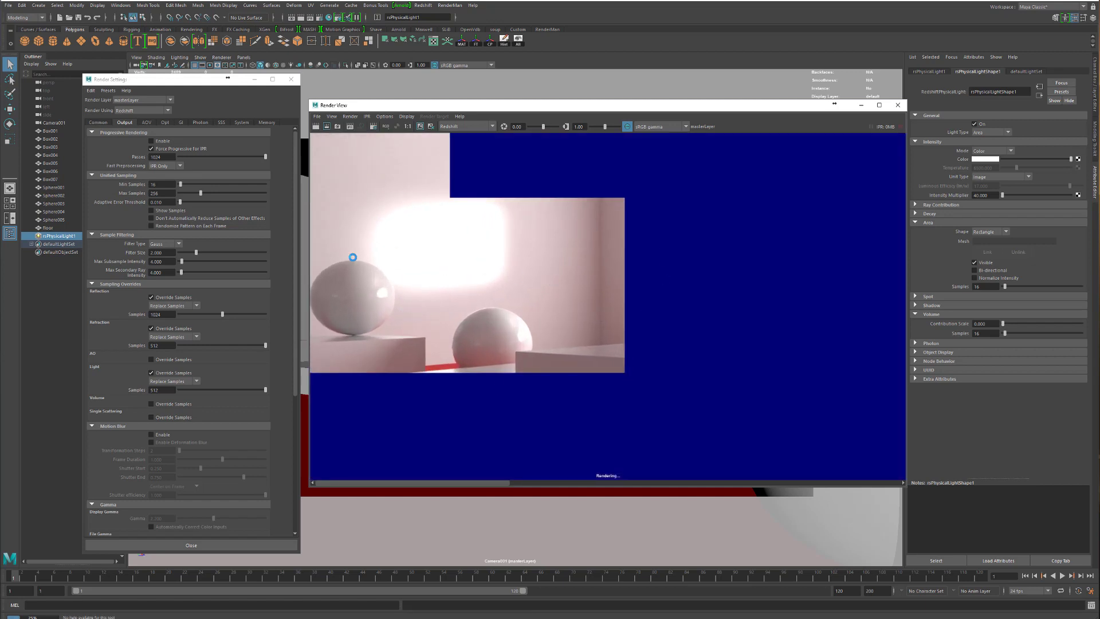
click(180, 122)
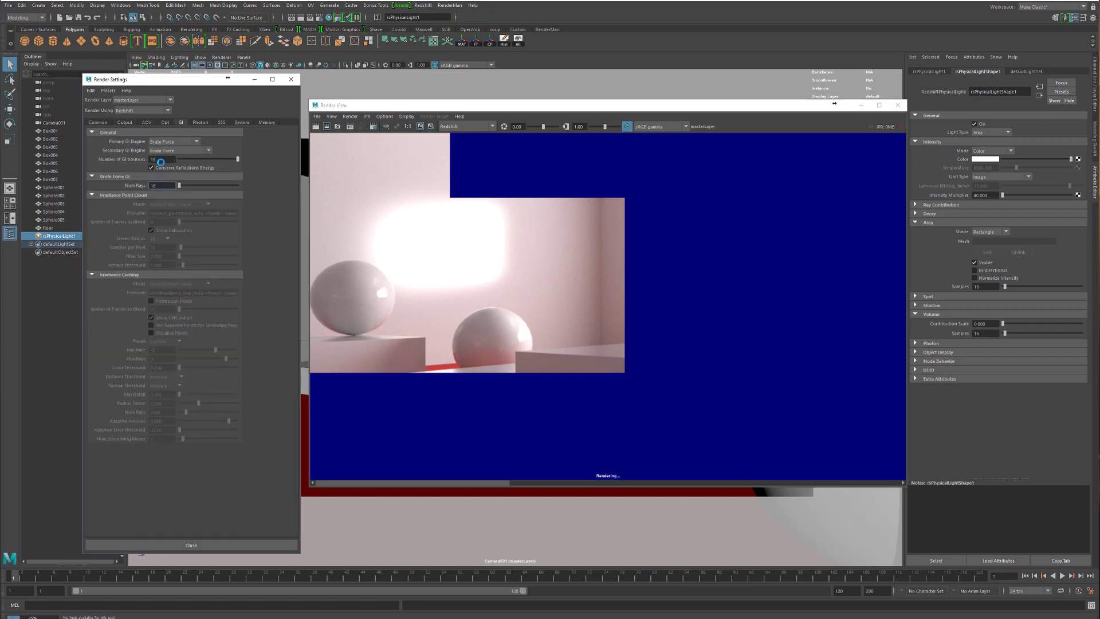
click(125, 122)
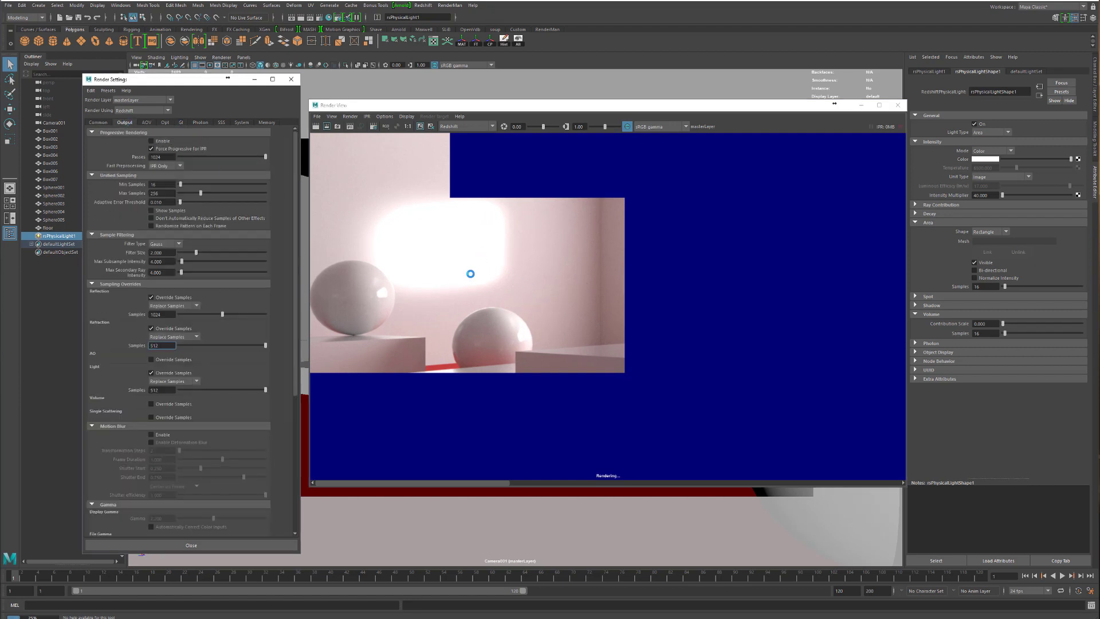
click(544, 260)
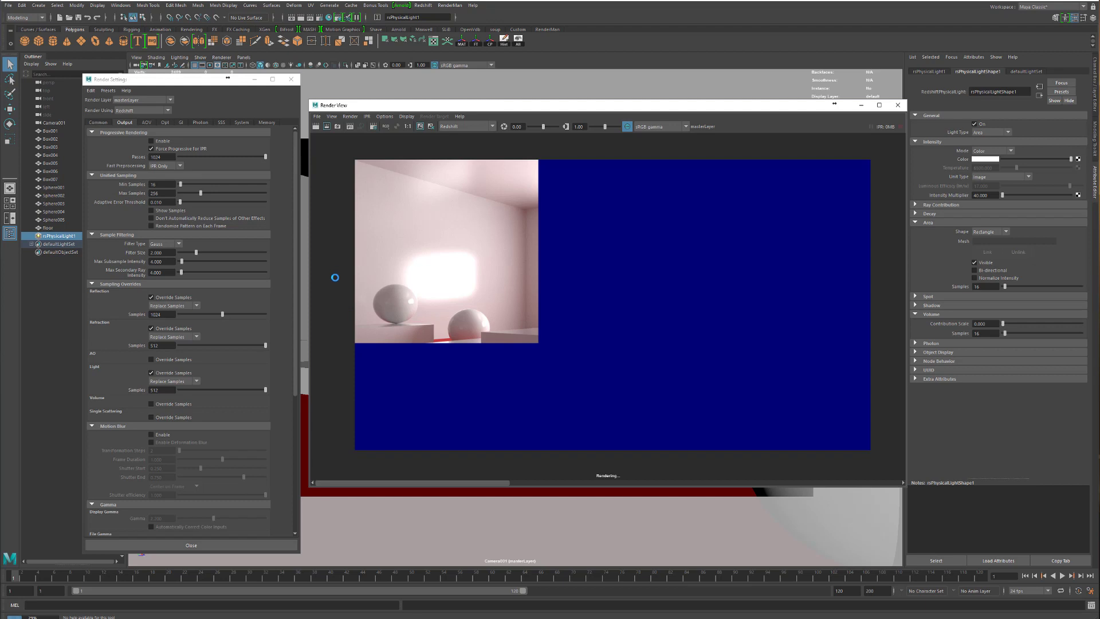
Step: Review the bucket size options in the Redshift system settings and inspect the render with global illumination
click(240, 122)
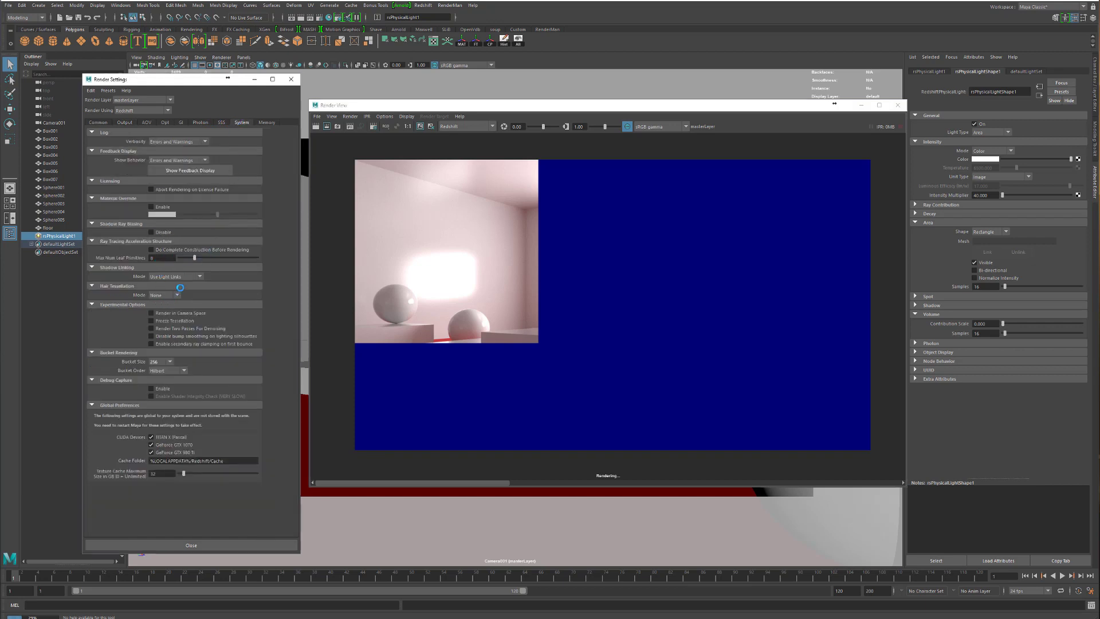
click(161, 361)
click(160, 376)
click(125, 122)
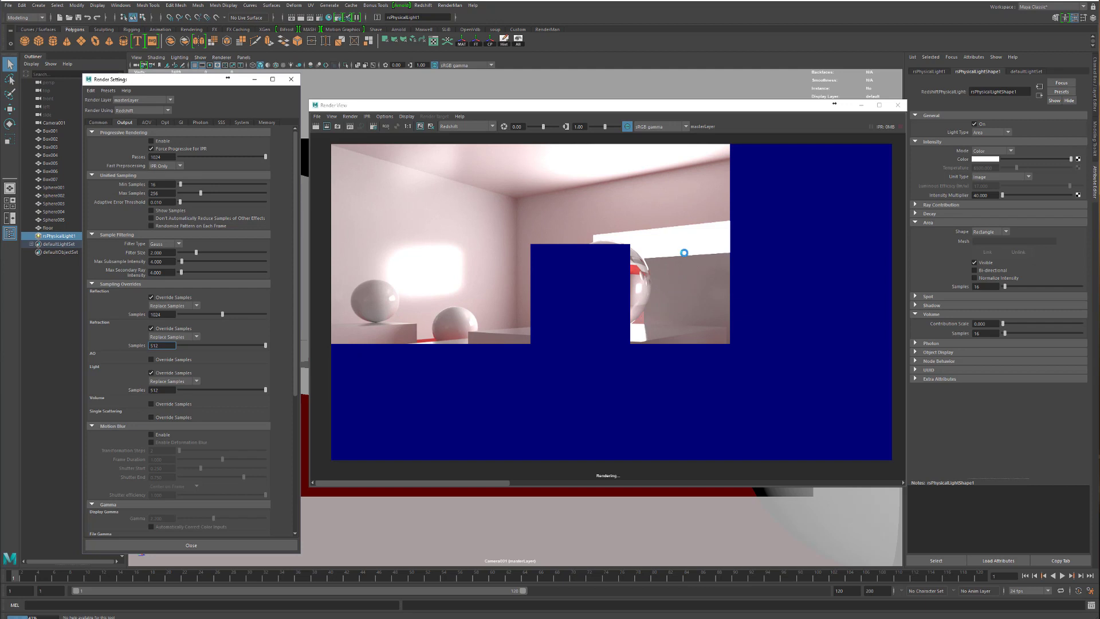
scroll(684, 252, up, 2)
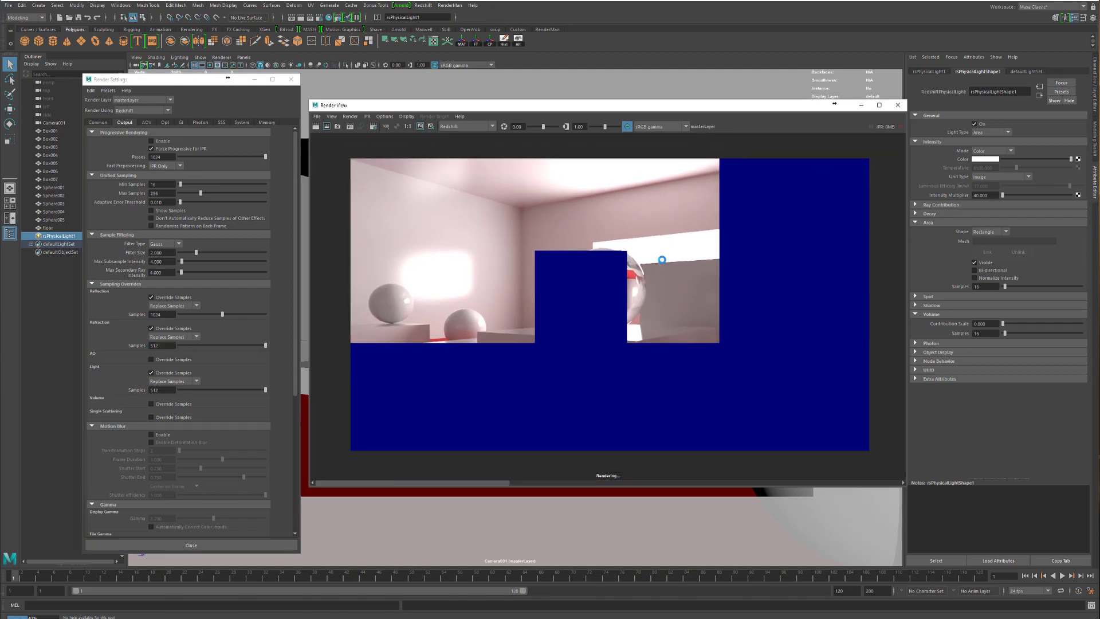
scroll(657, 263, down, 1)
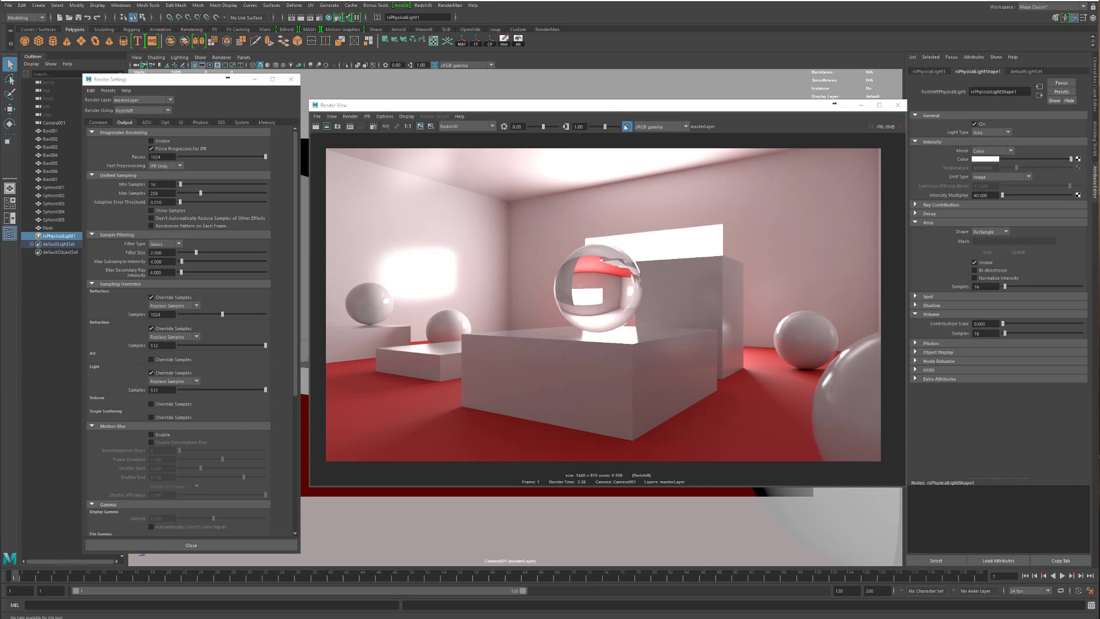
Step: Examine the Brute Force GI render up close for noise on the boxes, walls, ceiling corner and spheres
click(616, 110)
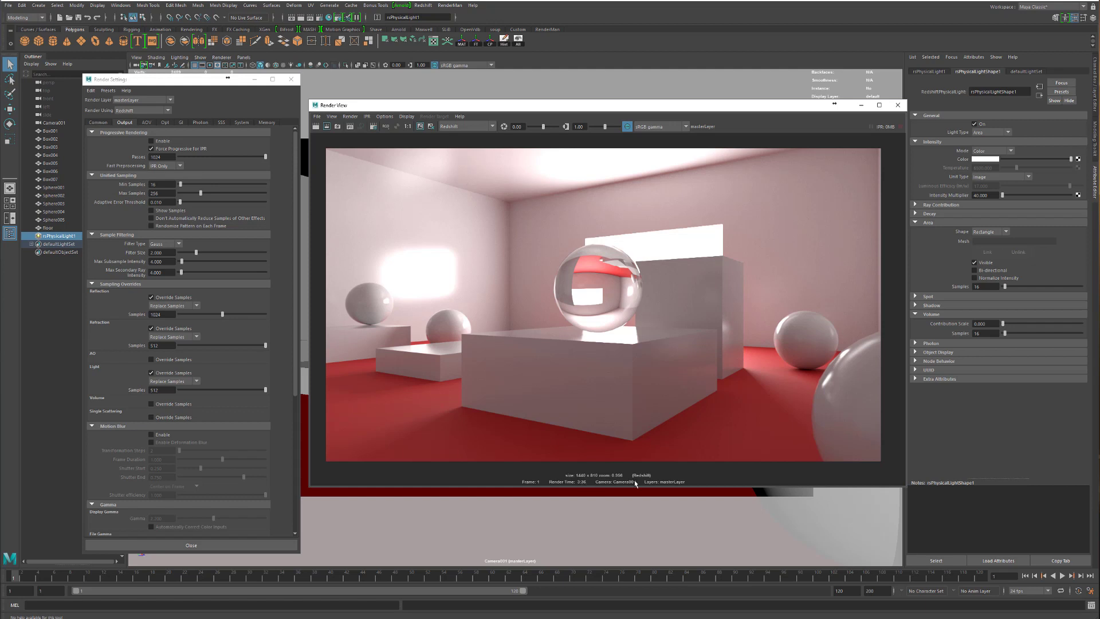
scroll(597, 413, up, 6)
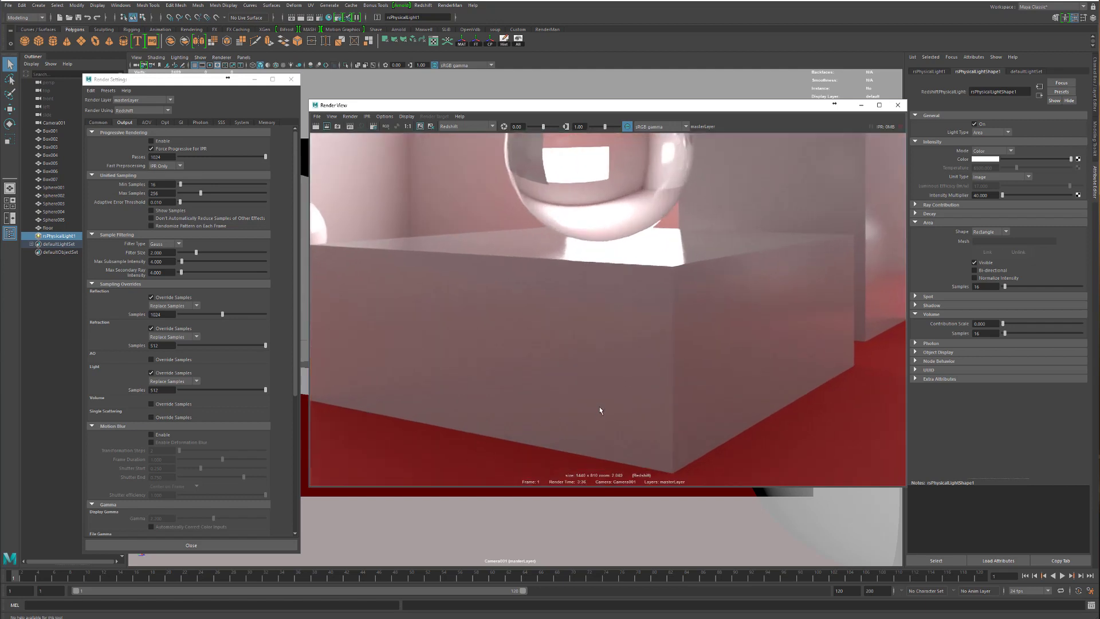
scroll(521, 378, down, 5)
scroll(671, 275, up, 6)
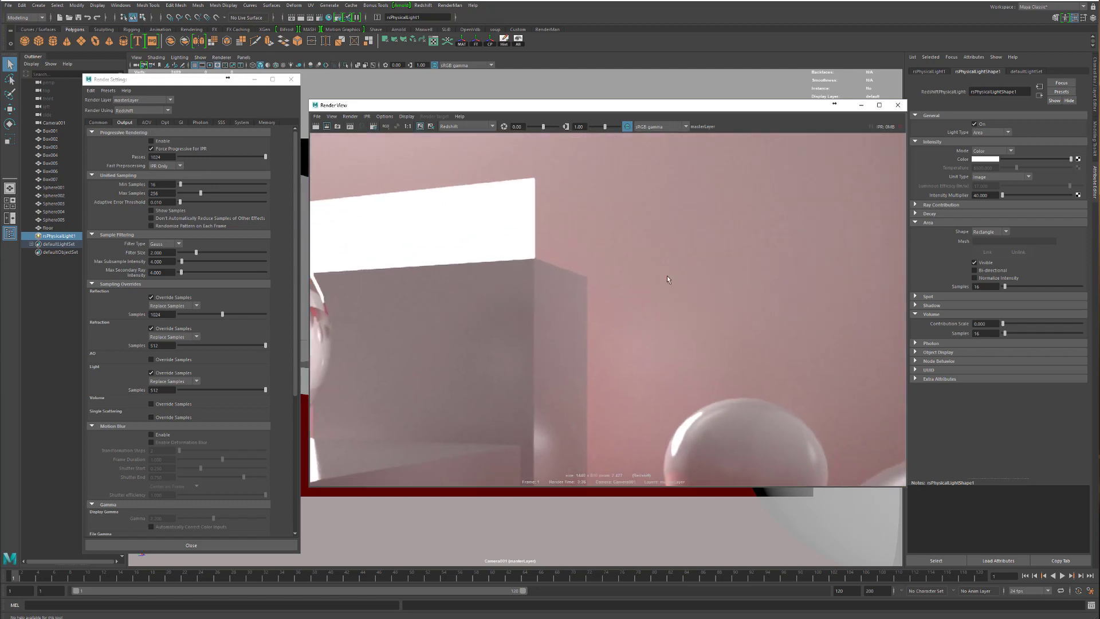
scroll(558, 360, down, 3)
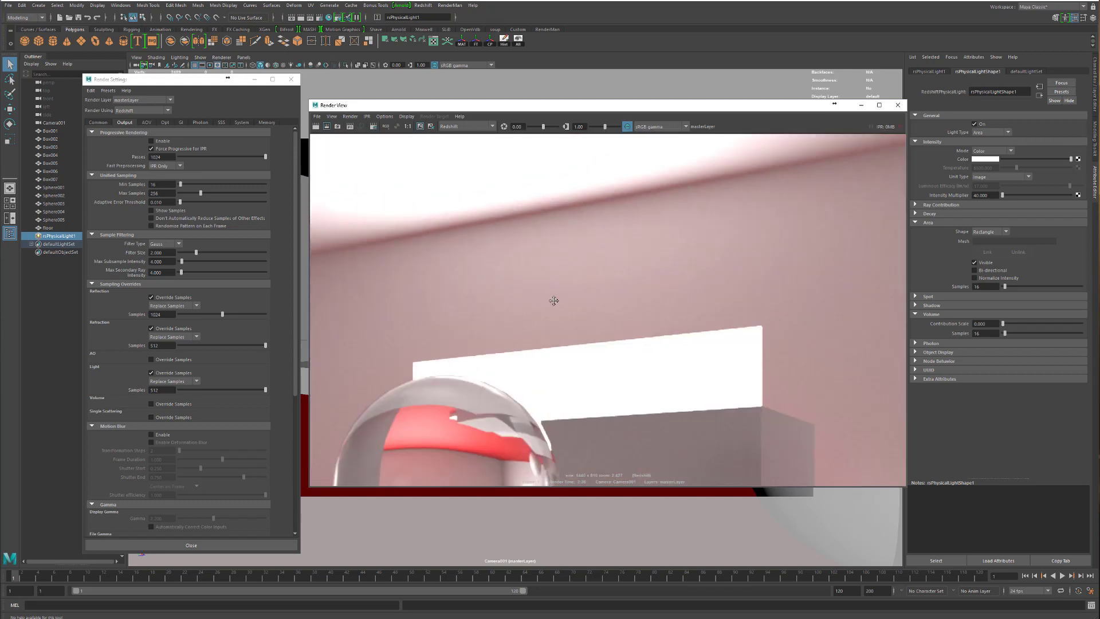
scroll(555, 300, up, 2)
scroll(590, 297, down, 1)
scroll(483, 314, up, 5)
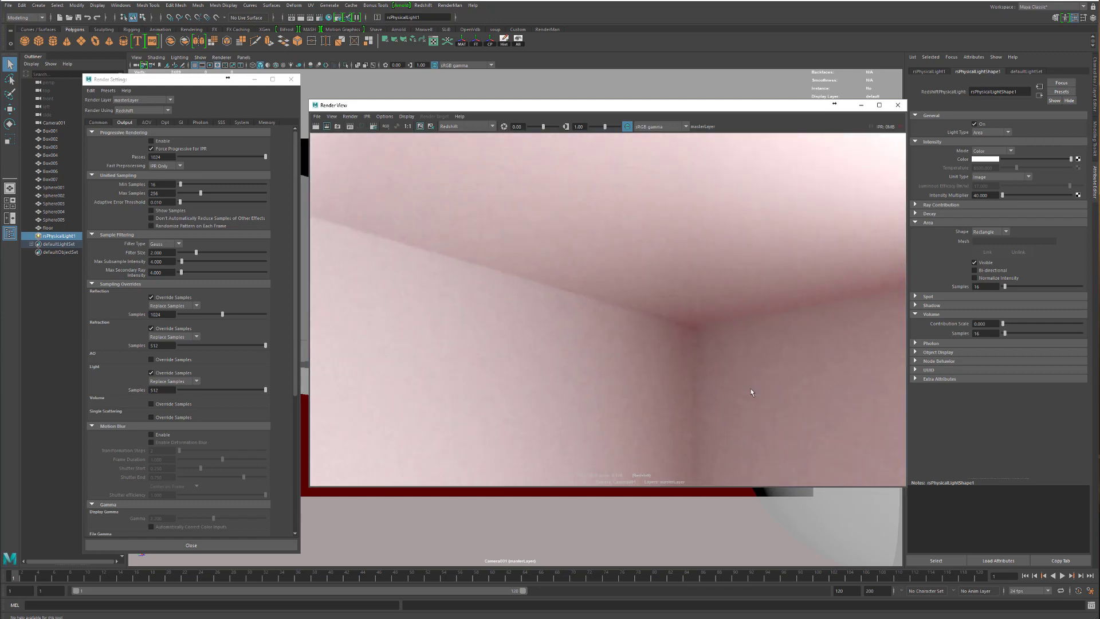
alt+middle_drag(579, 336, 491, 245)
scroll(479, 342, down, 6)
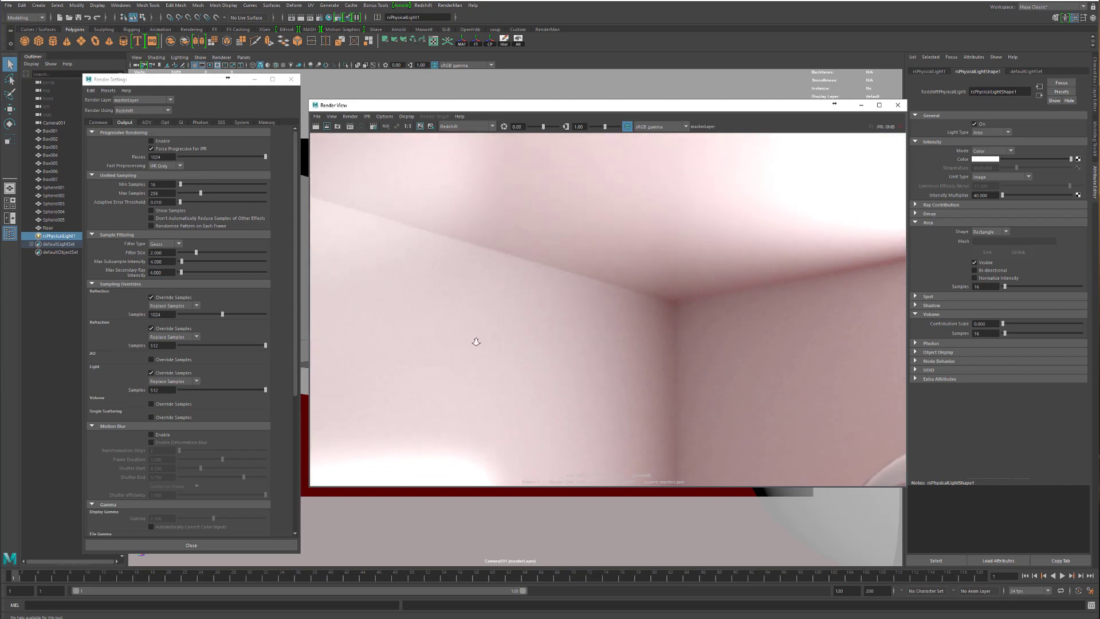
alt+middle_drag(510, 319, 645, 302)
scroll(621, 317, down, 1)
scroll(654, 302, down, 1)
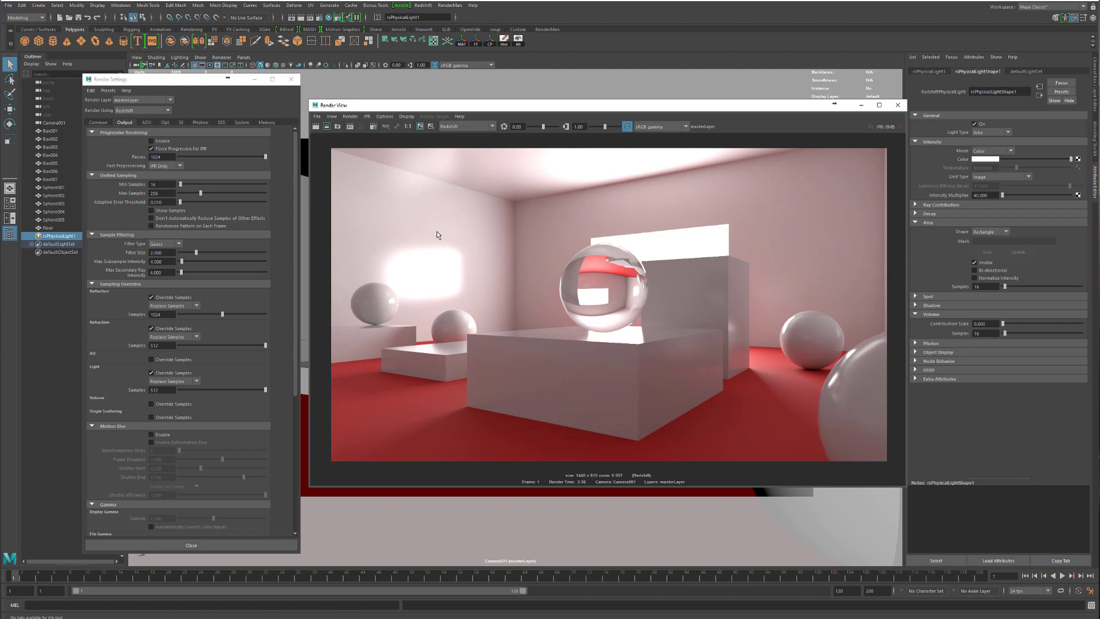
Step: Set the Brute Force GI number of rays to 512 and keep the current render image for comparison
click(180, 122)
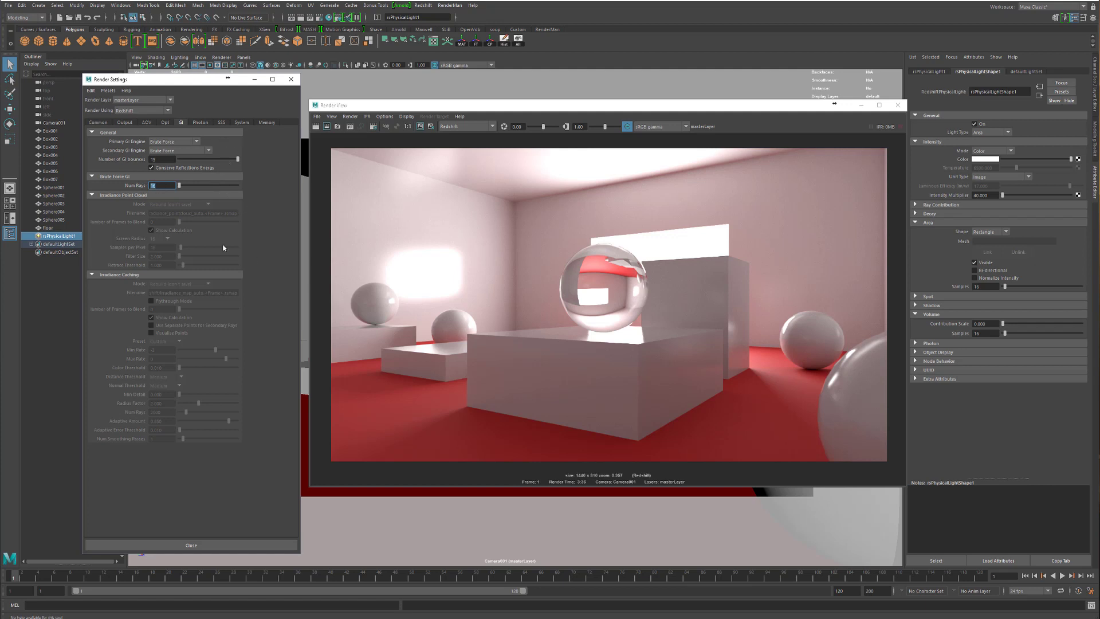
text(512)
key(Return)
click(125, 123)
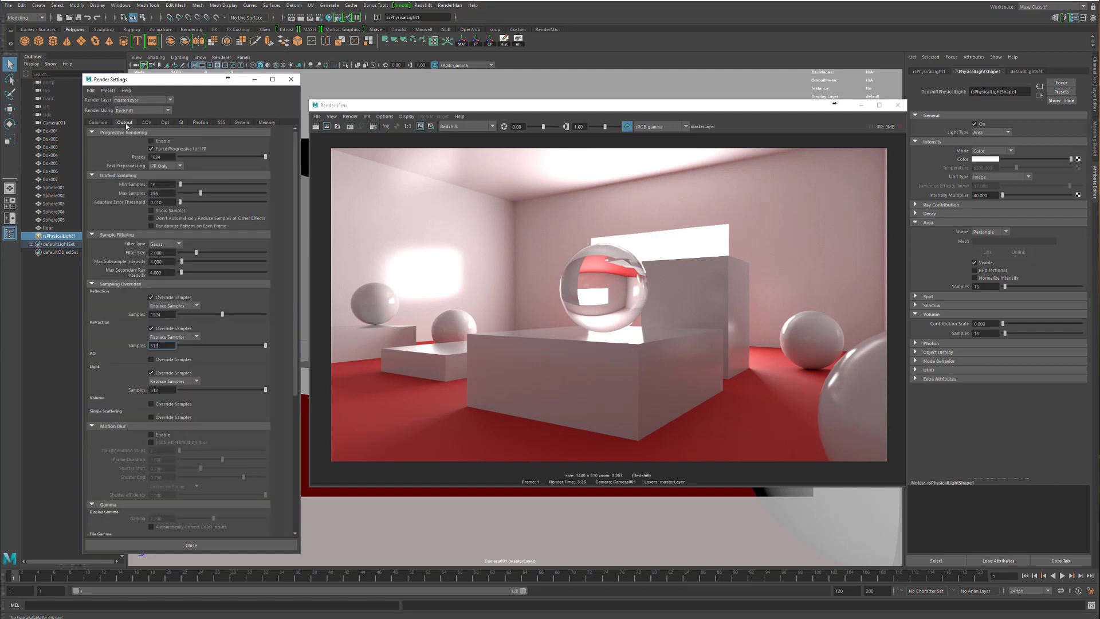
click(166, 193)
click(420, 126)
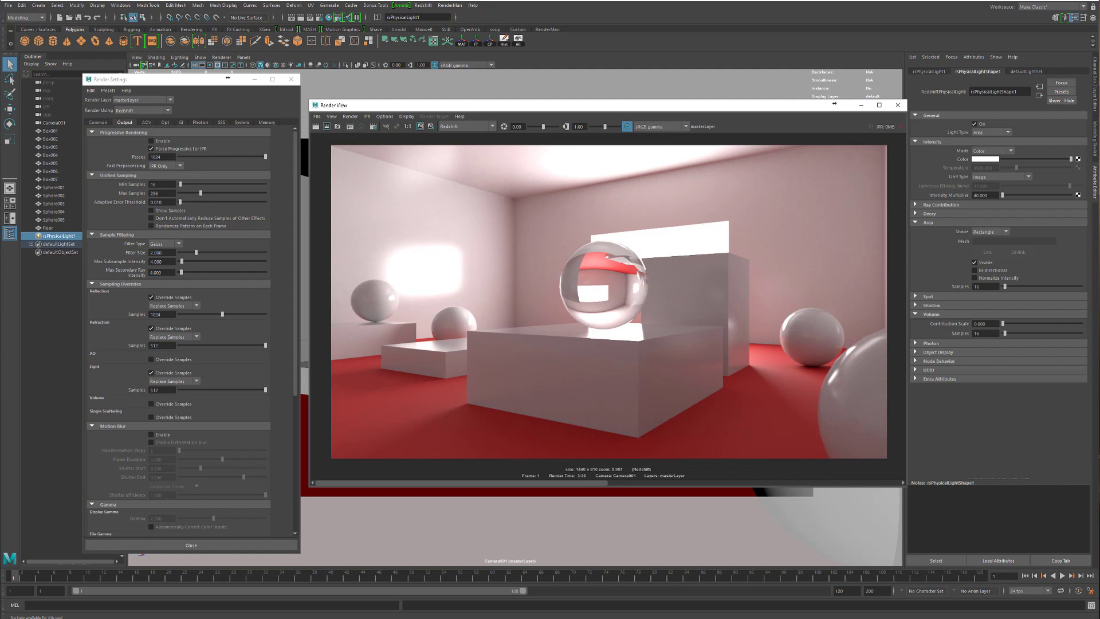
Step: Switch to Photoshop and open the raw GI pass EXR with its alpha data read as an alpha channel
key(alt+Tab)
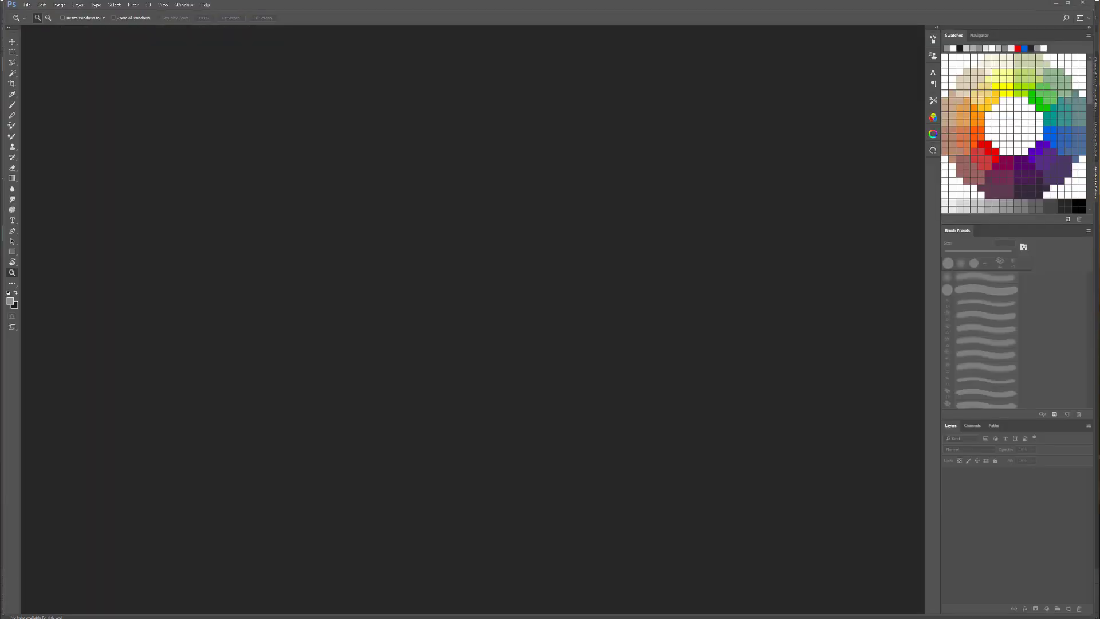
drag(0, 355, 279, 413)
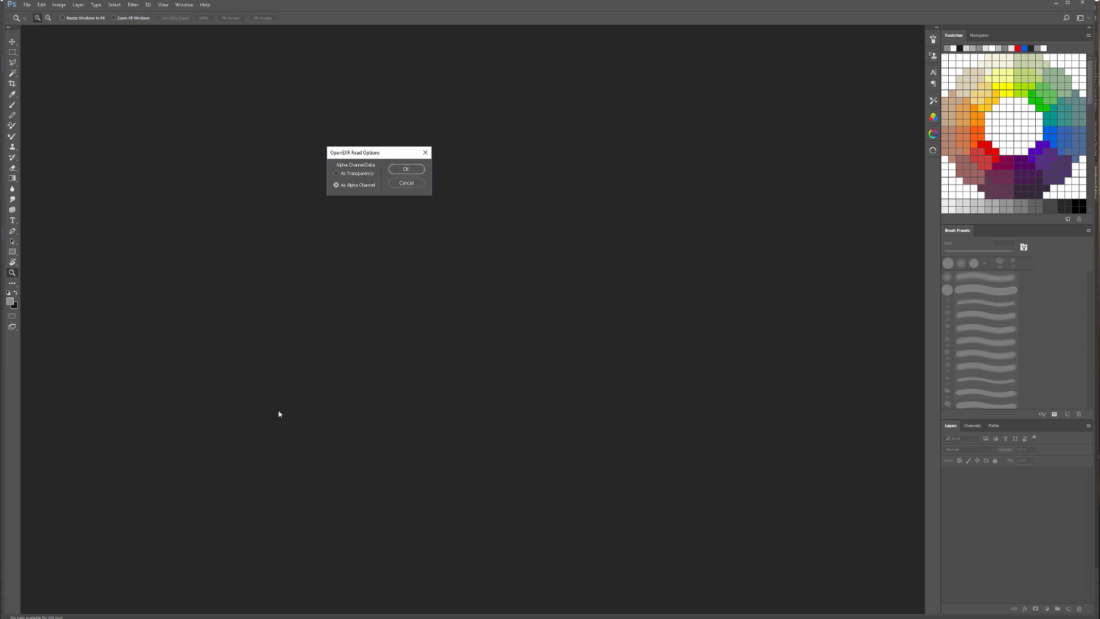
click(405, 173)
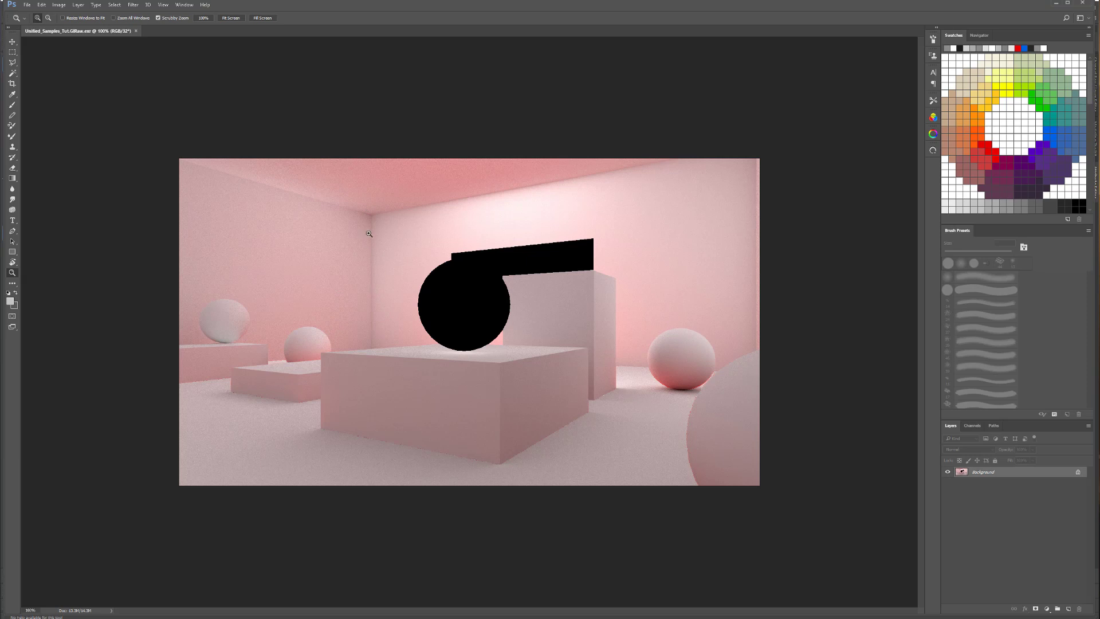
Step: Inspect the raw GI pass for grain on the walls, spheres, boxes and floor
drag(371, 230, 413, 228)
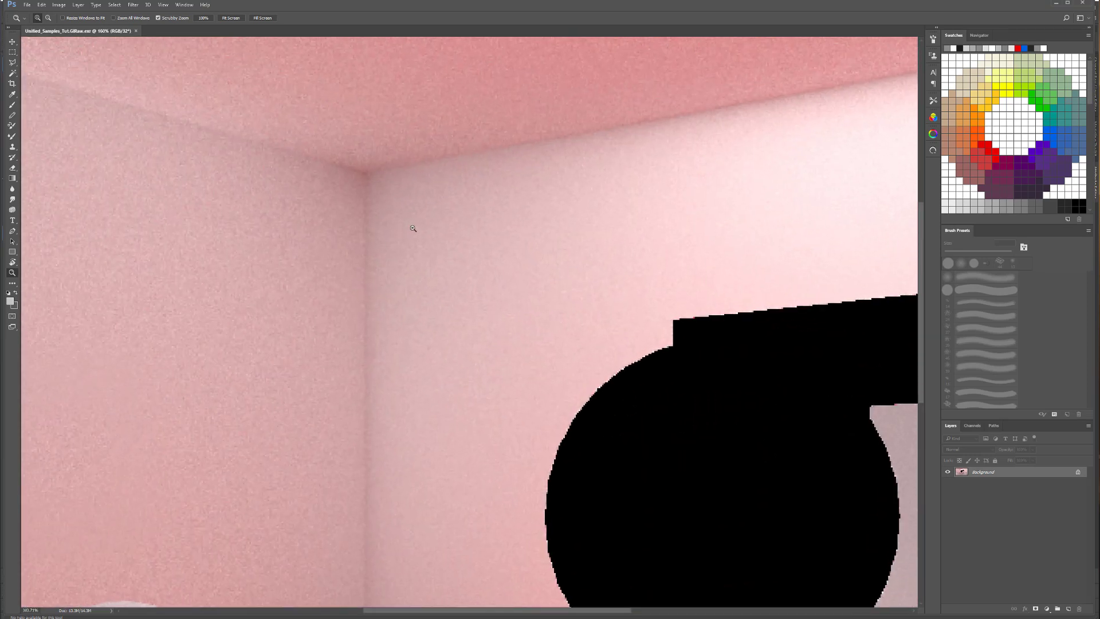
drag(286, 344, 483, 274)
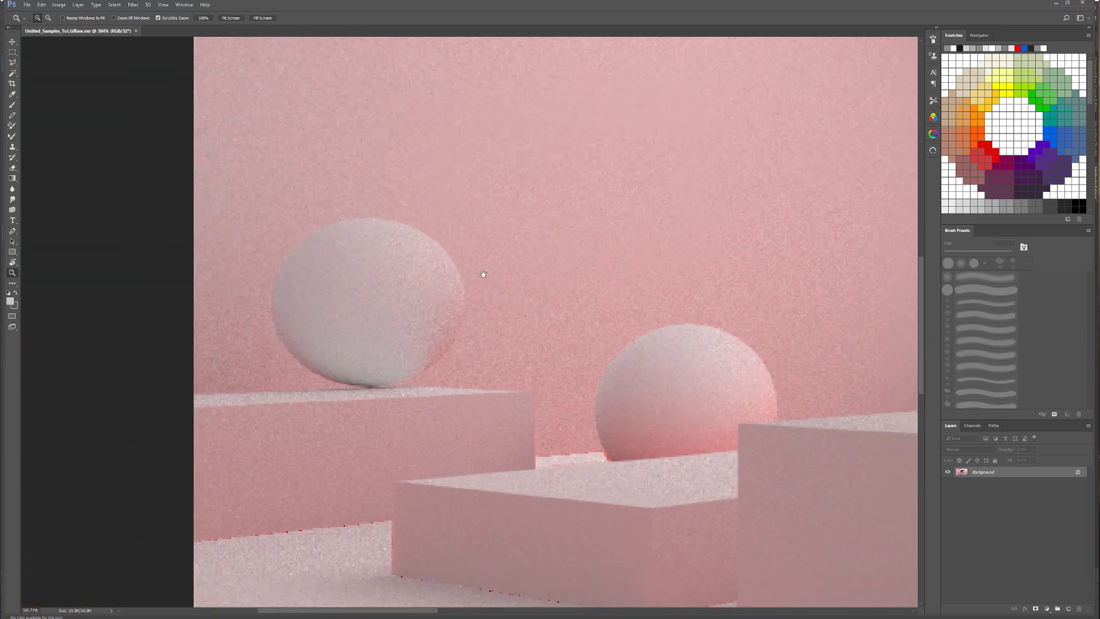
scroll(621, 320, up, 5)
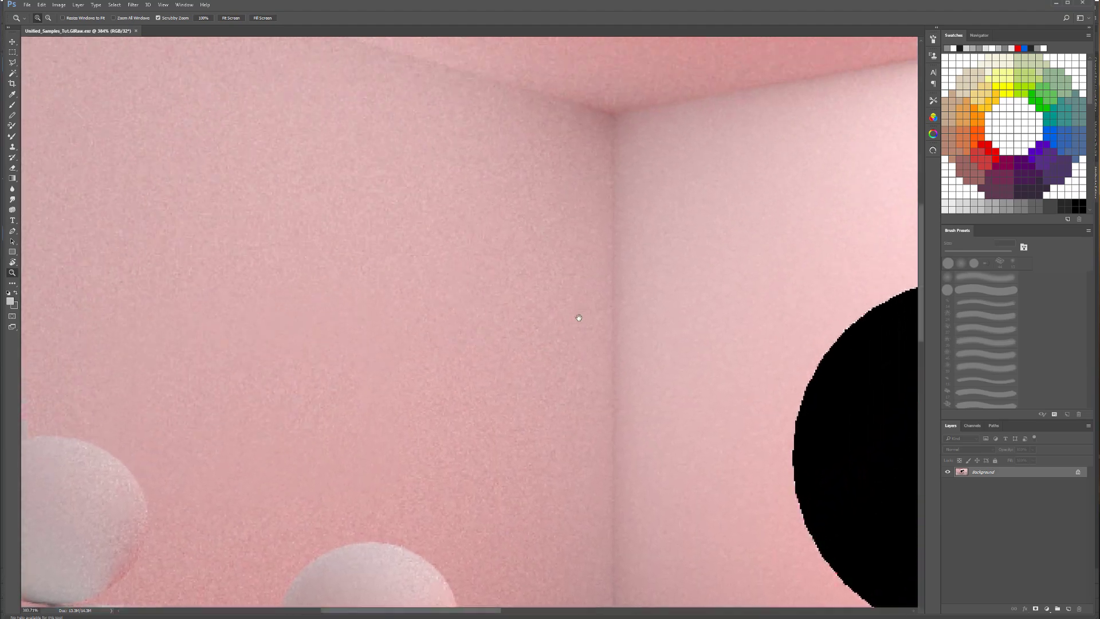
alt+scroll(580, 286, down, 4)
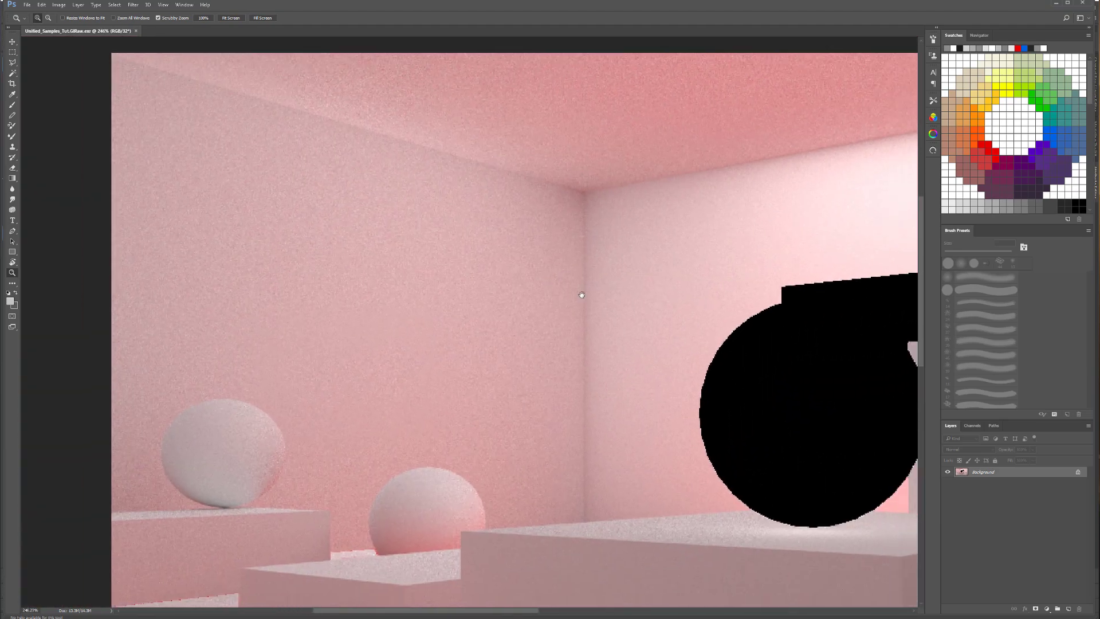
scroll(613, 301, right, 10)
scroll(562, 287, down, 5)
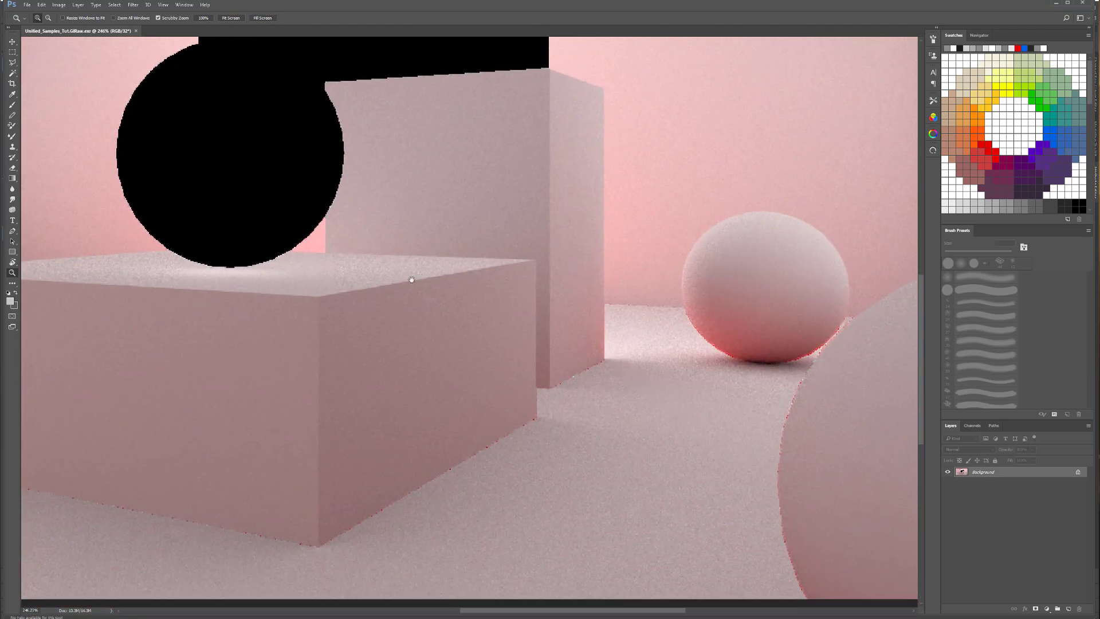
scroll(412, 279, left, 10)
scroll(633, 368, up, 5)
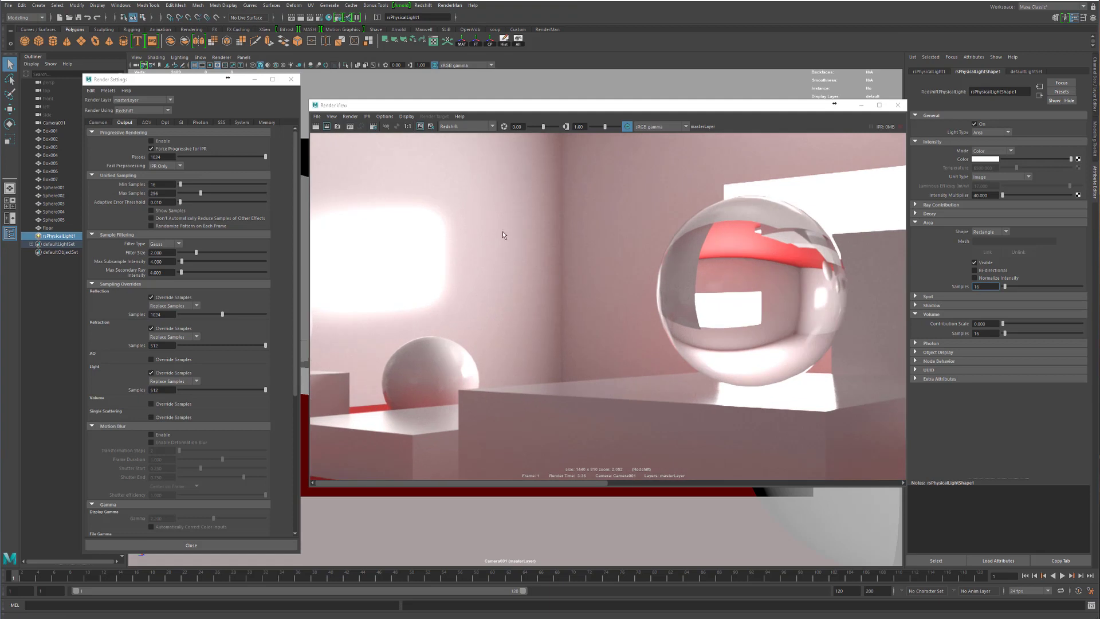
Step: Inspect the glass sphere in the Maya render, comparing the Brute Force ray count with the unified sampling values
alt+right_drag(504, 234, 691, 276)
scroll(718, 273, down, 5)
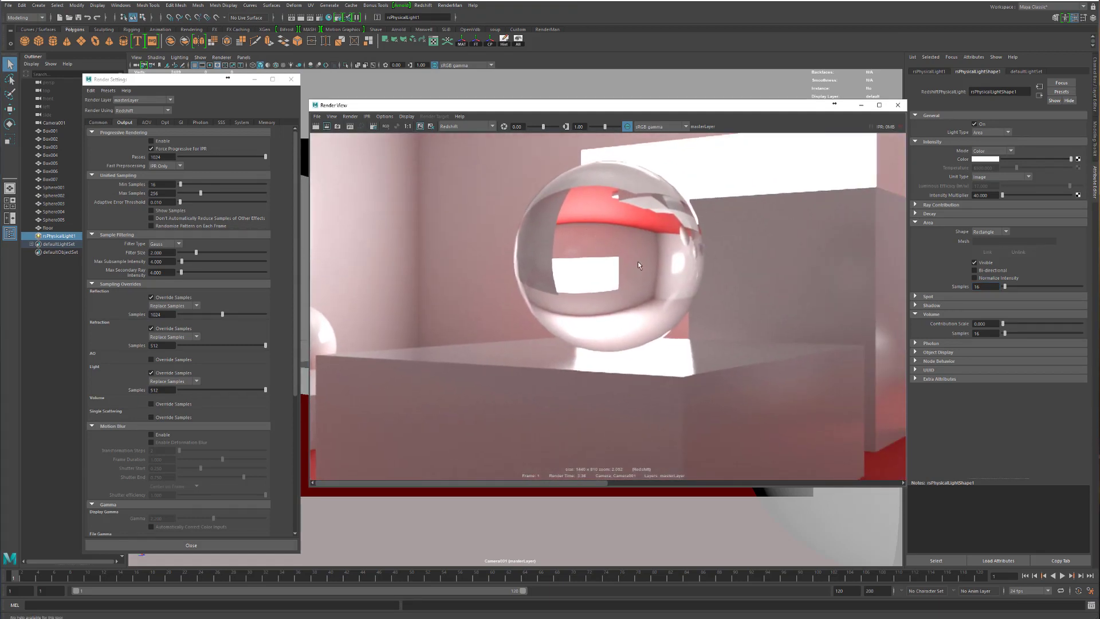
alt+middle_drag(774, 251, 754, 257)
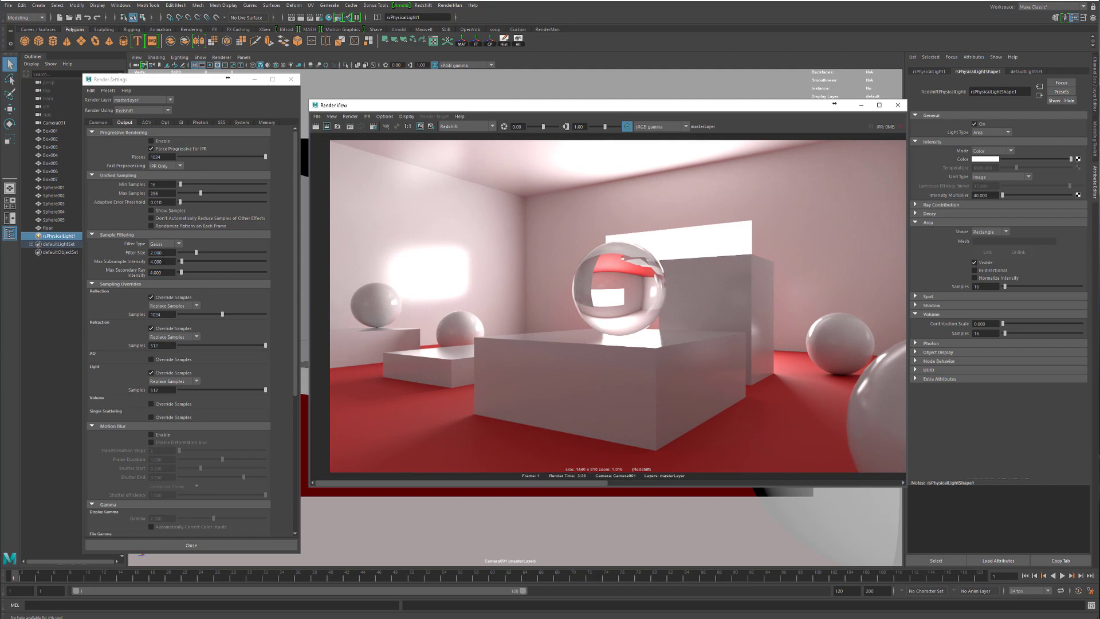
click(181, 123)
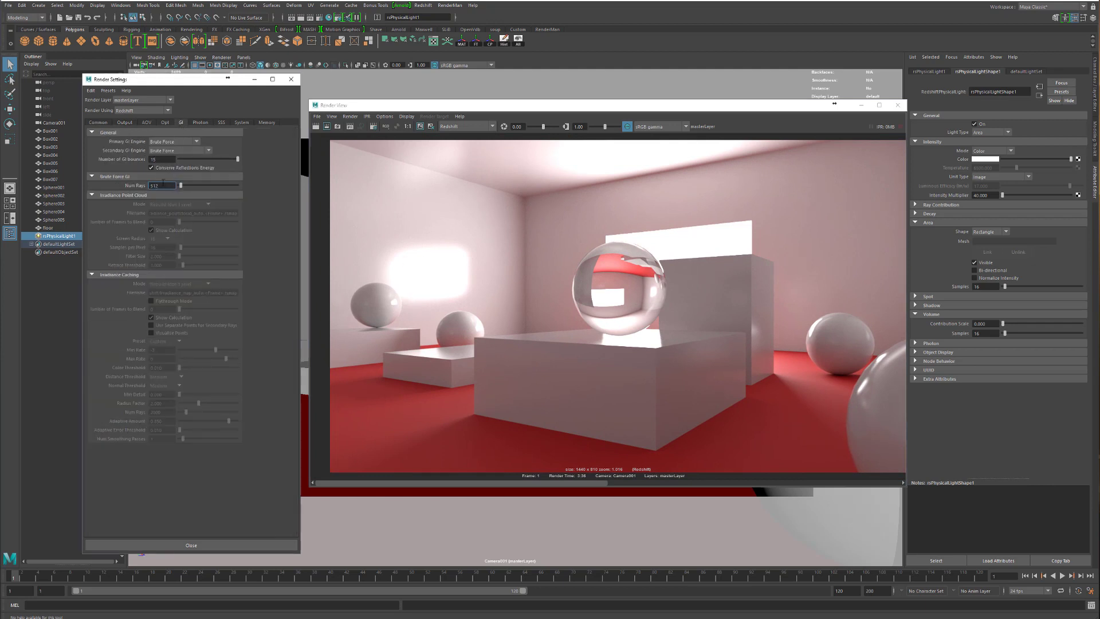
click(124, 122)
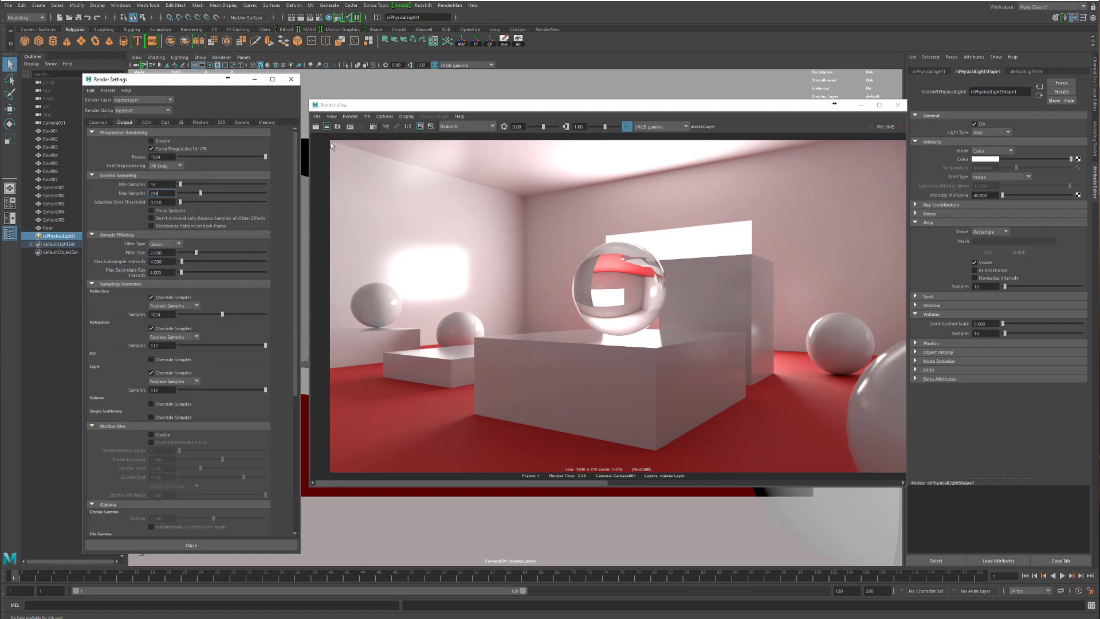
Step: Check the stored comparison image and re-render the scene with the raised GI ray count
click(421, 129)
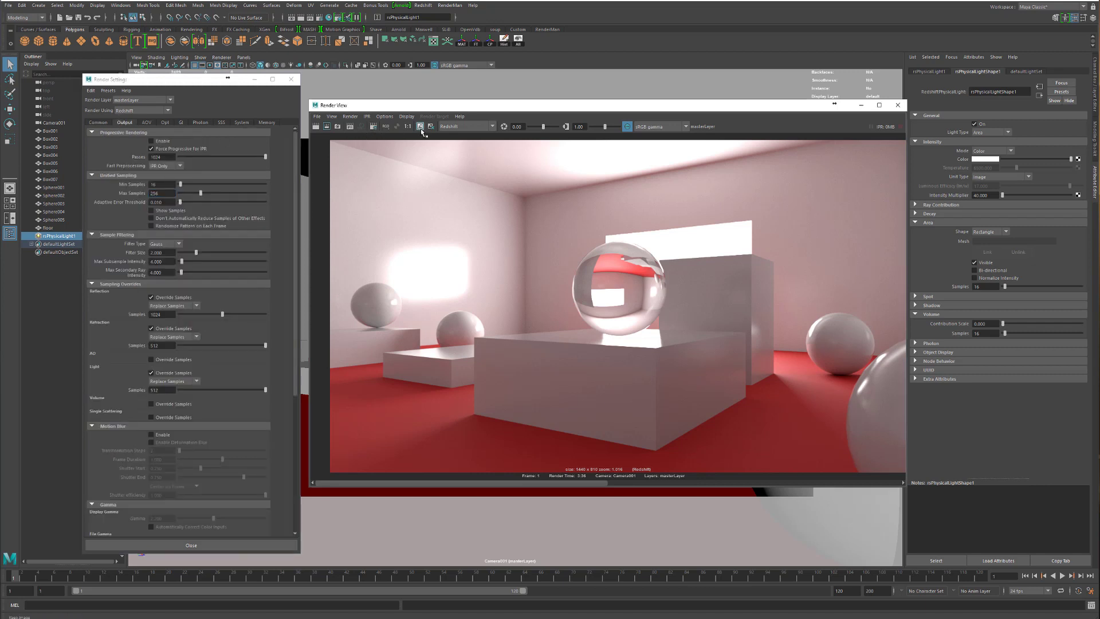
click(549, 485)
click(316, 127)
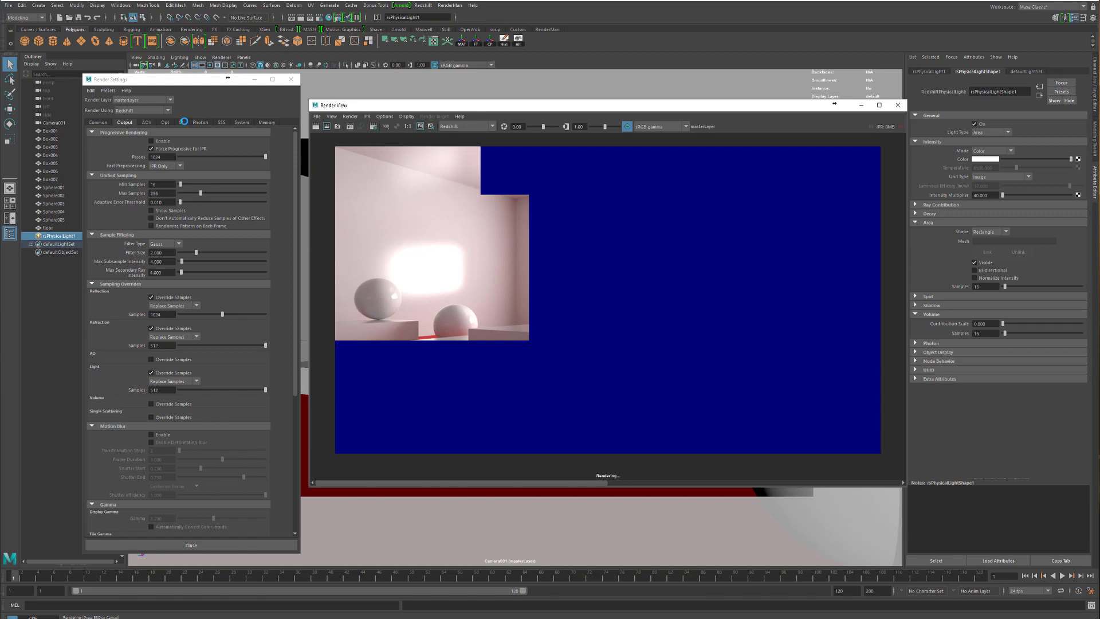
Step: Compare the Brute Force ray count against the unified sampling max samples while the scene renders
click(185, 123)
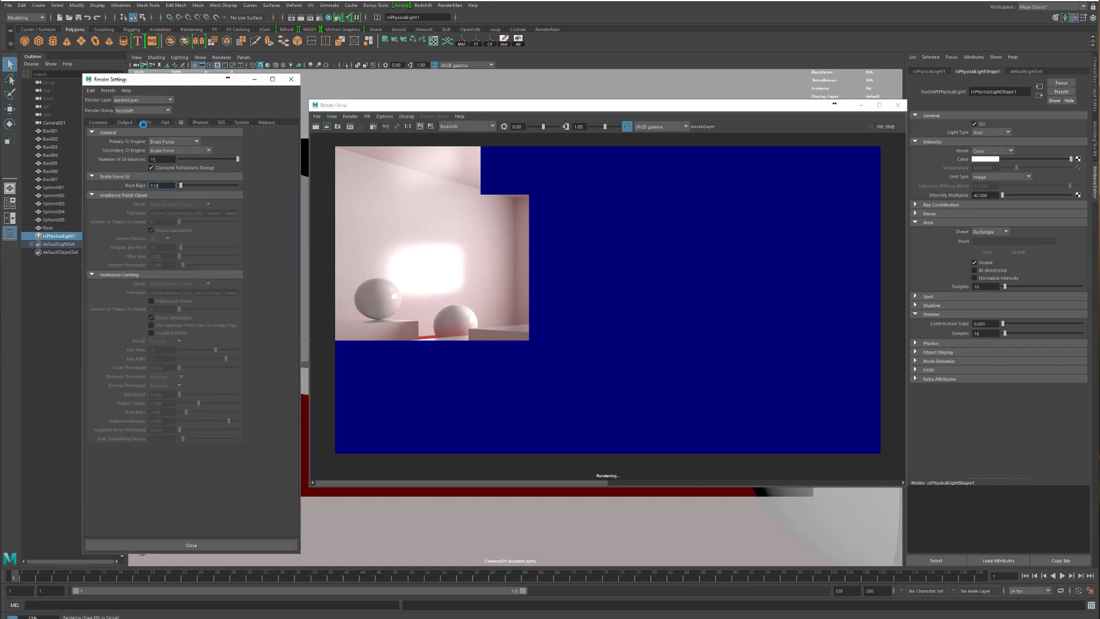
click(125, 122)
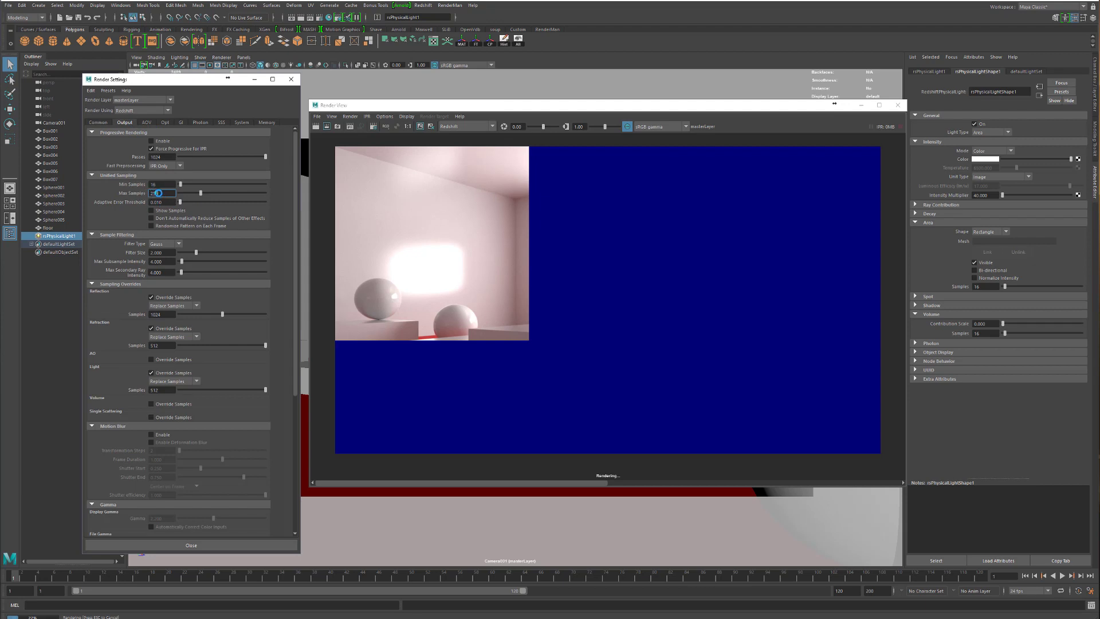
click(180, 123)
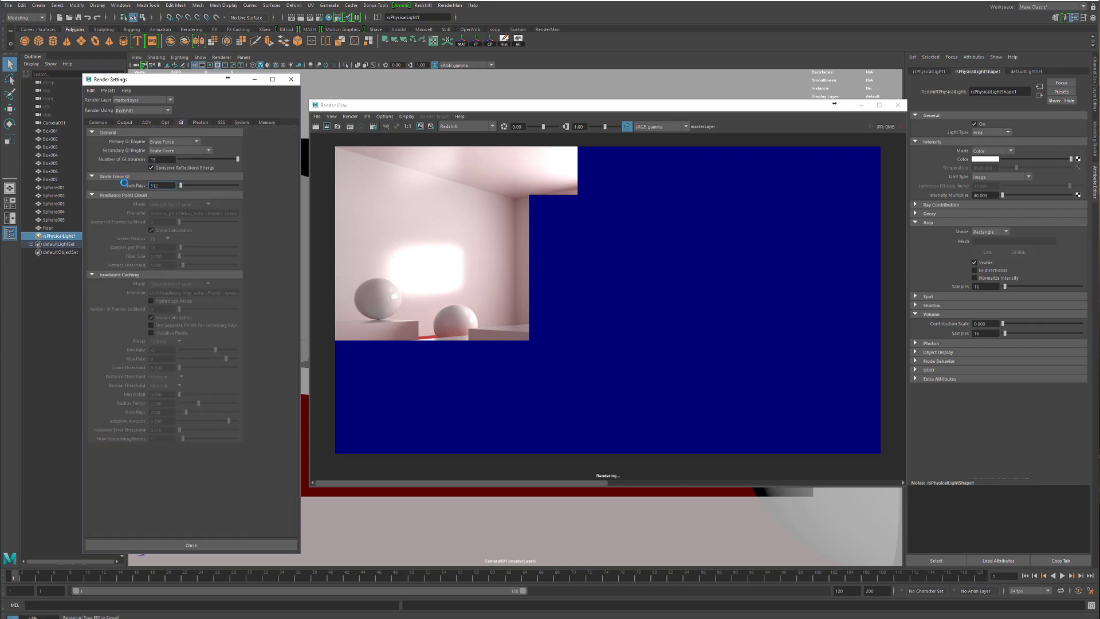
click(152, 186)
click(125, 123)
click(177, 123)
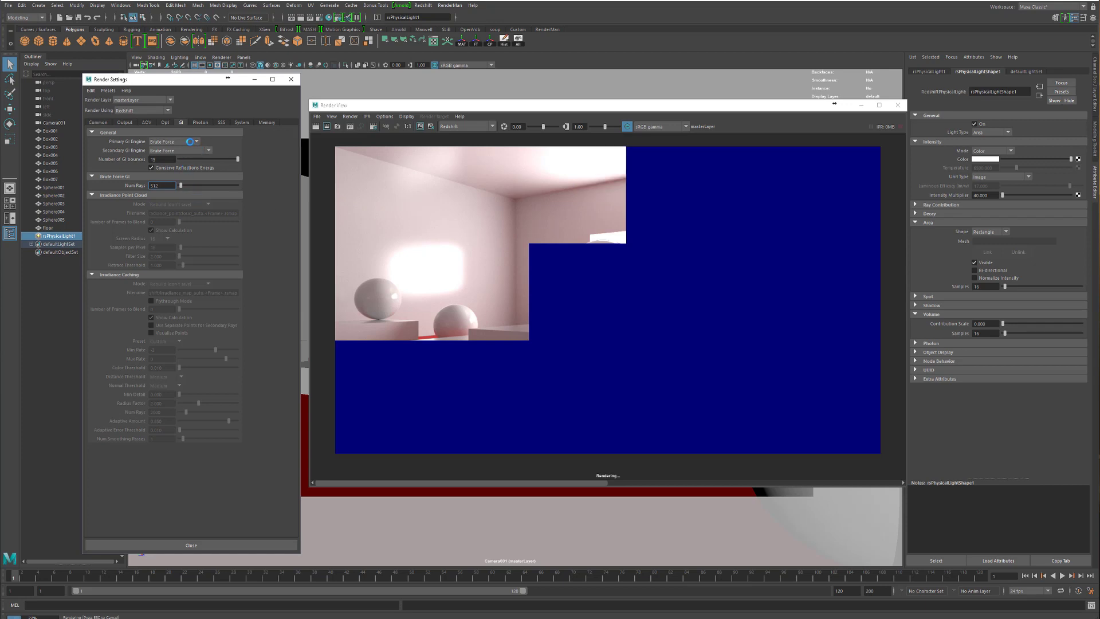
Step: Review the available primary and secondary GI engine options, leaving both on Brute Force
click(190, 142)
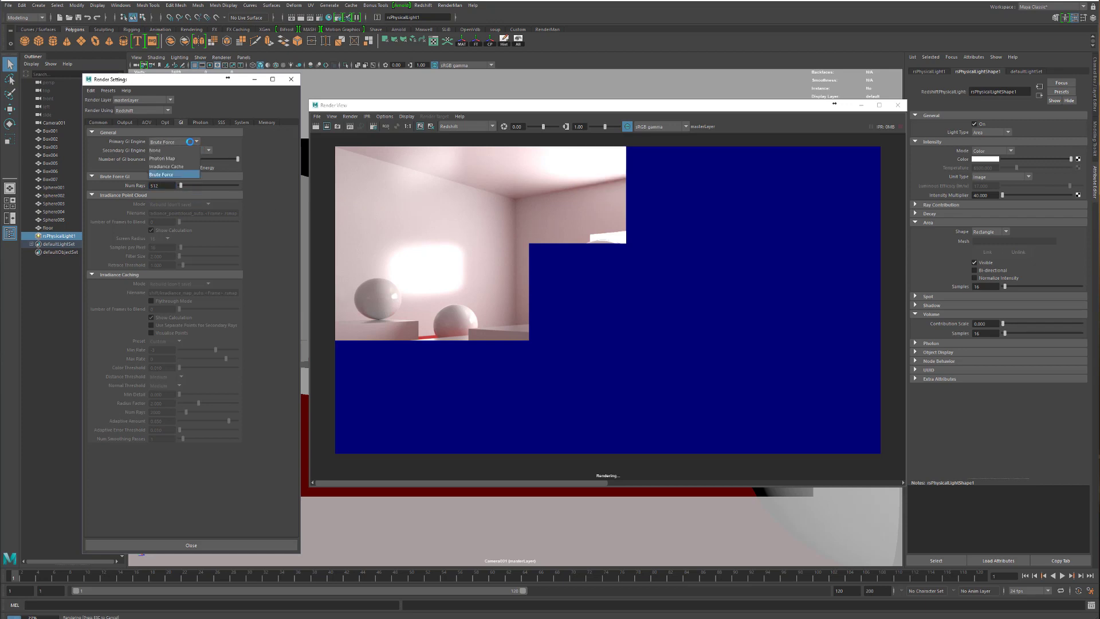
click(190, 141)
click(195, 150)
click(166, 183)
click(205, 150)
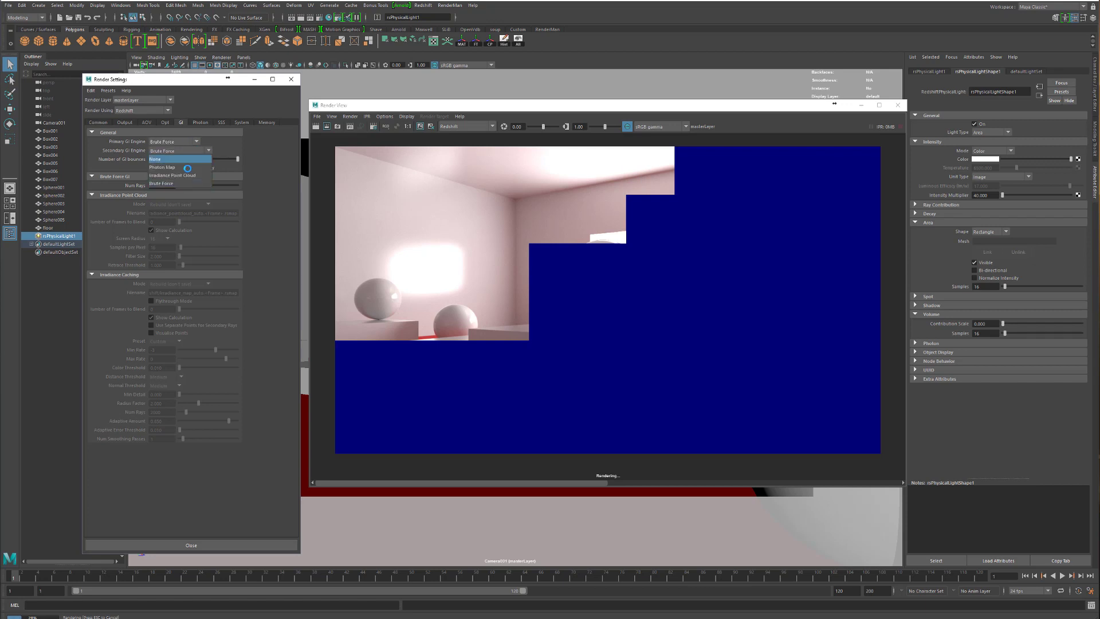
click(208, 150)
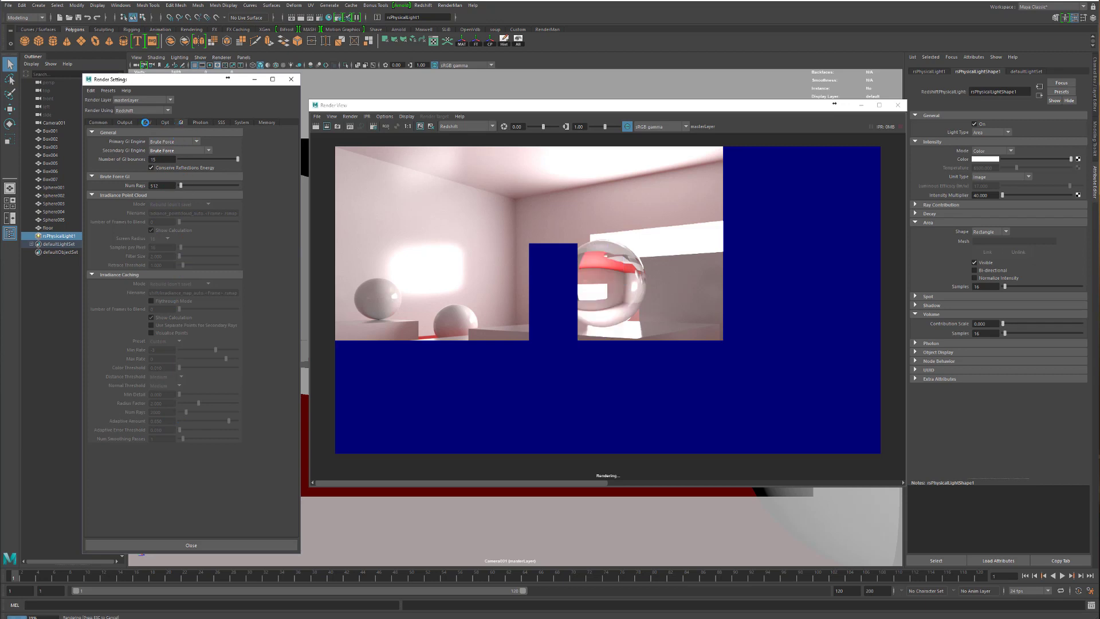
Step: Check the unified sampling settings and inspect the glass sphere's edges in the render in progress
click(125, 122)
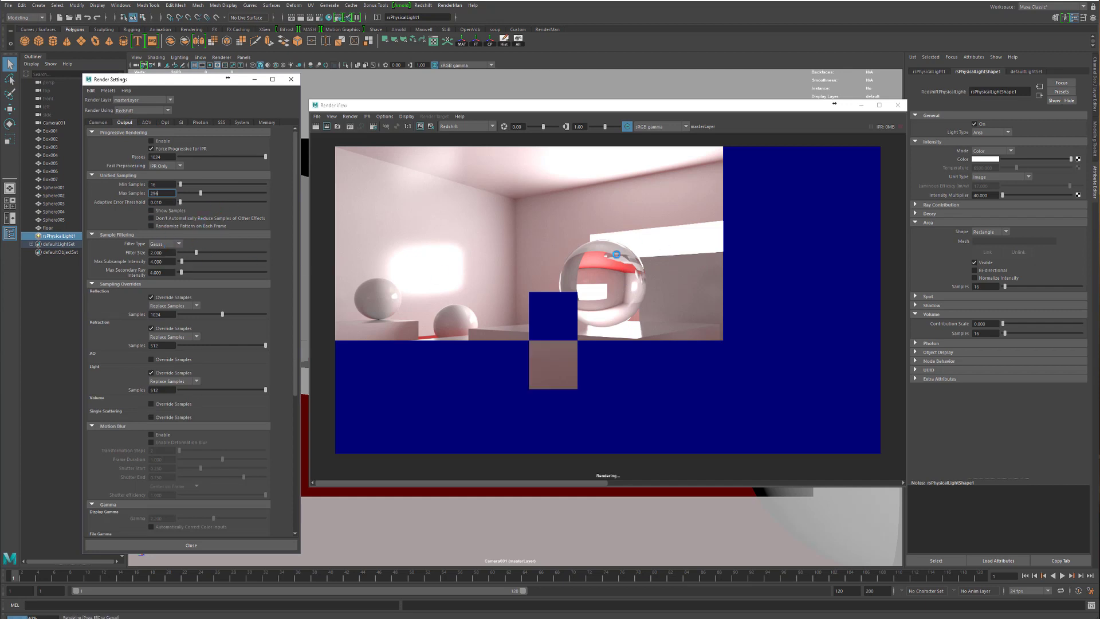
click(541, 115)
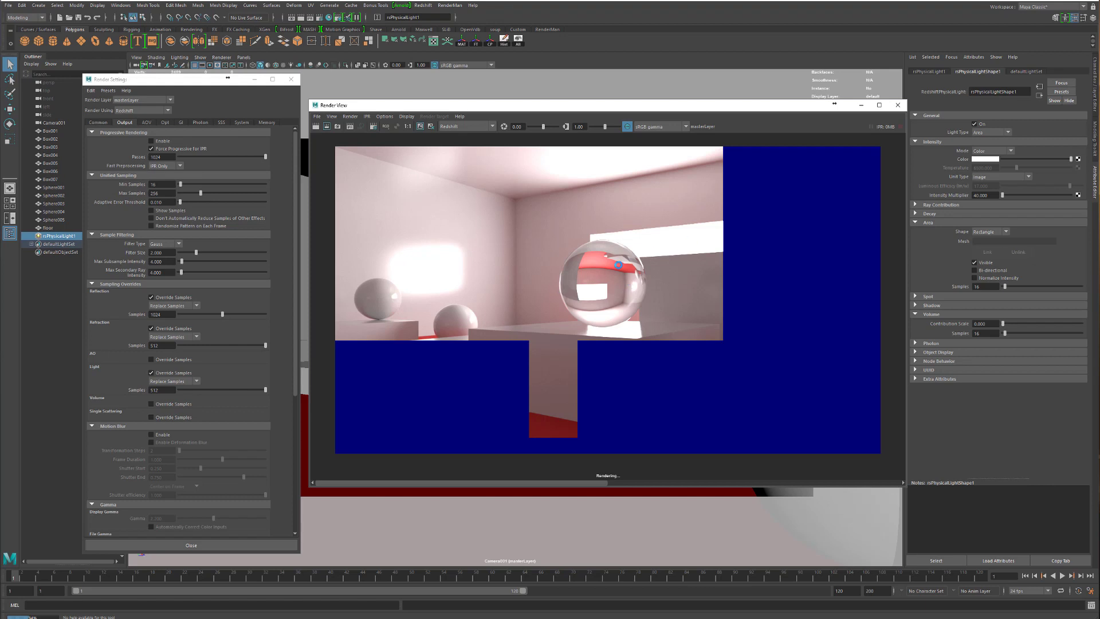
scroll(624, 244, up, 5)
scroll(623, 244, up, 4)
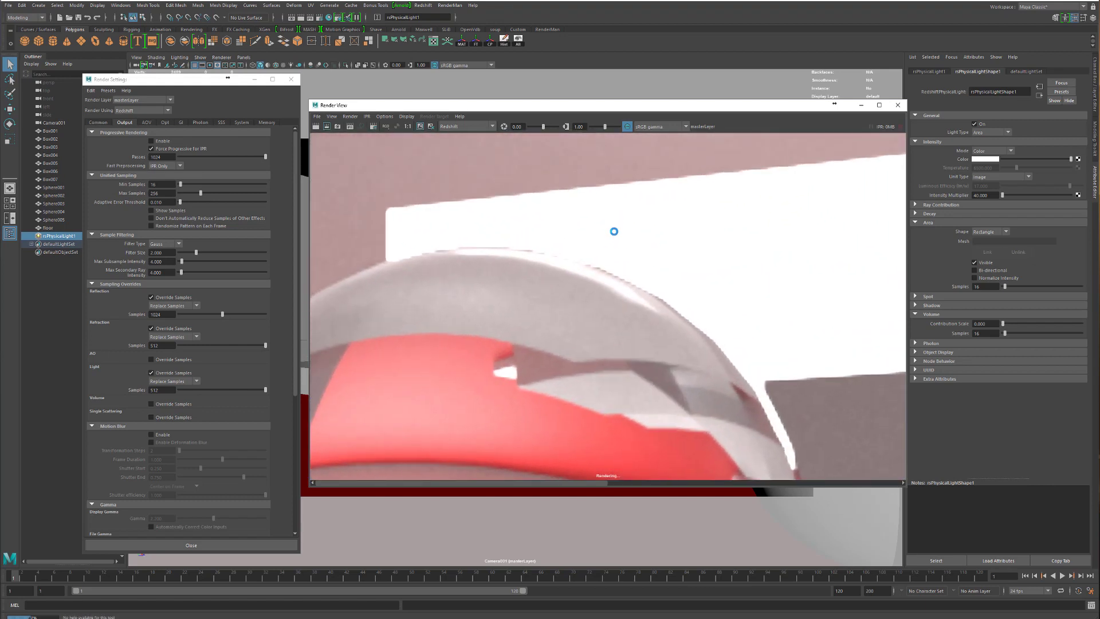
Step: Inspect the glass sphere and wall light edges in the render, and review the sample filtering options, keeping the Gauss filter type
alt+middle_drag(613, 228, 610, 250)
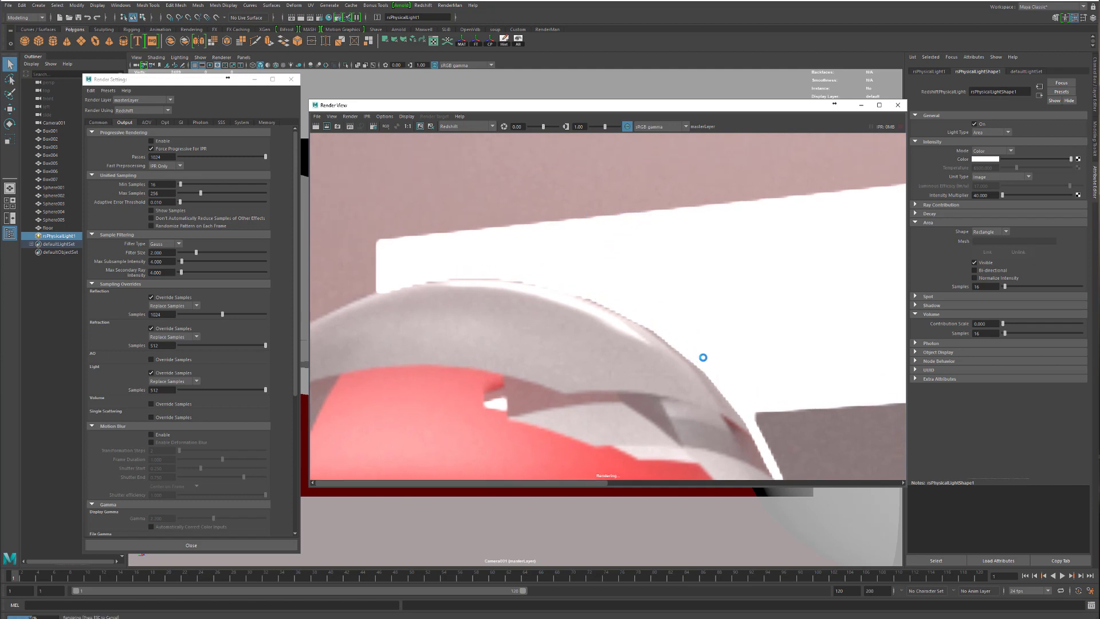
scroll(754, 309, down, 3)
alt+middle_drag(795, 352, 665, 302)
scroll(665, 303, down, 1)
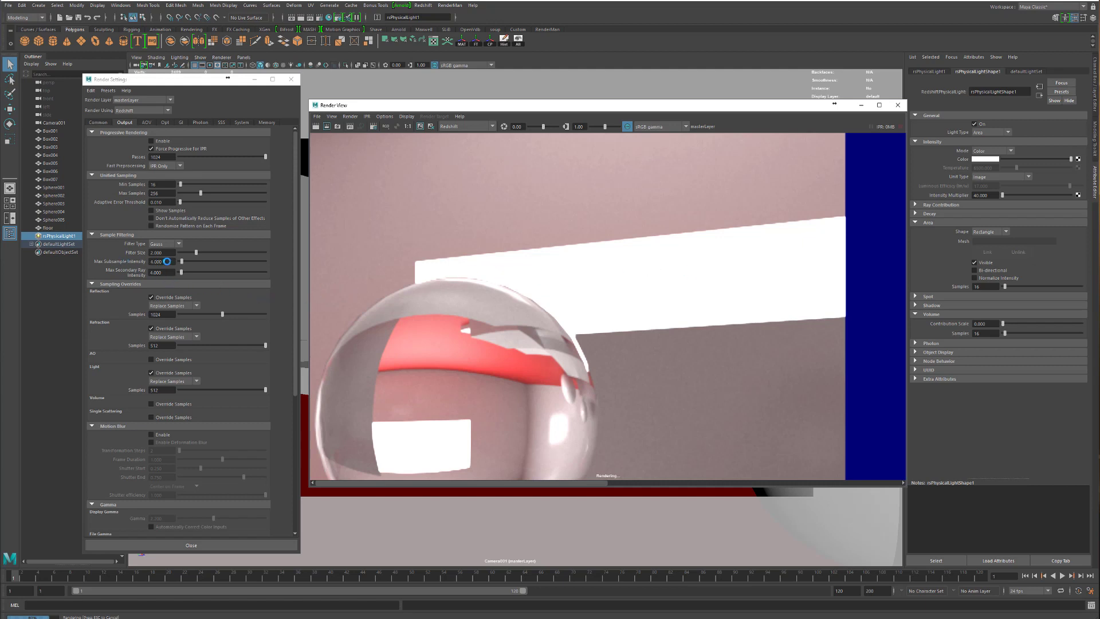
click(170, 262)
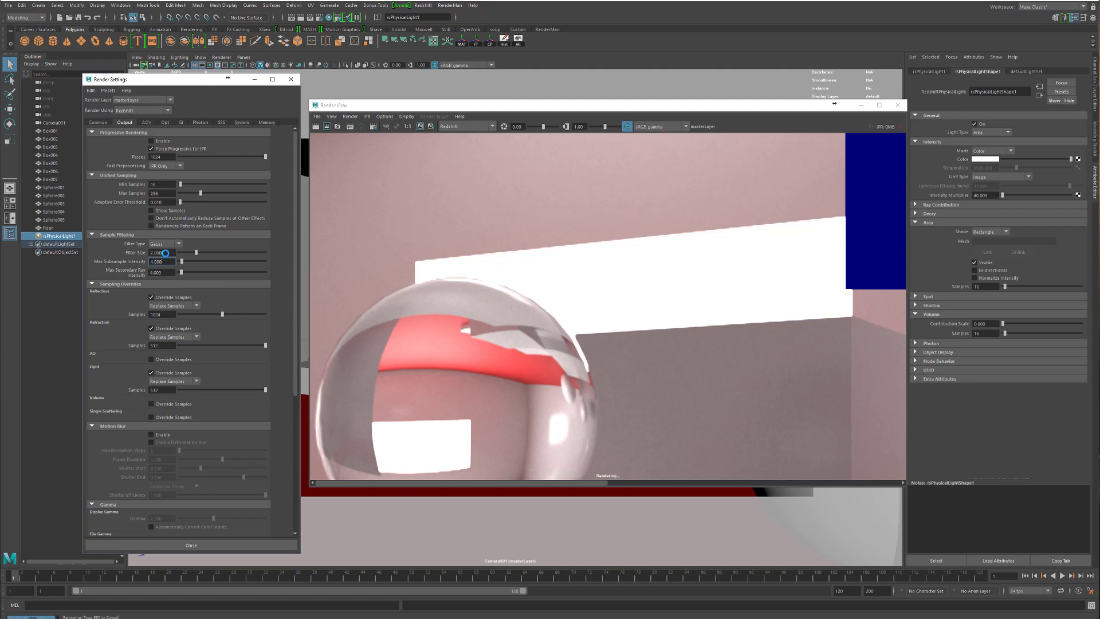
click(162, 253)
click(172, 244)
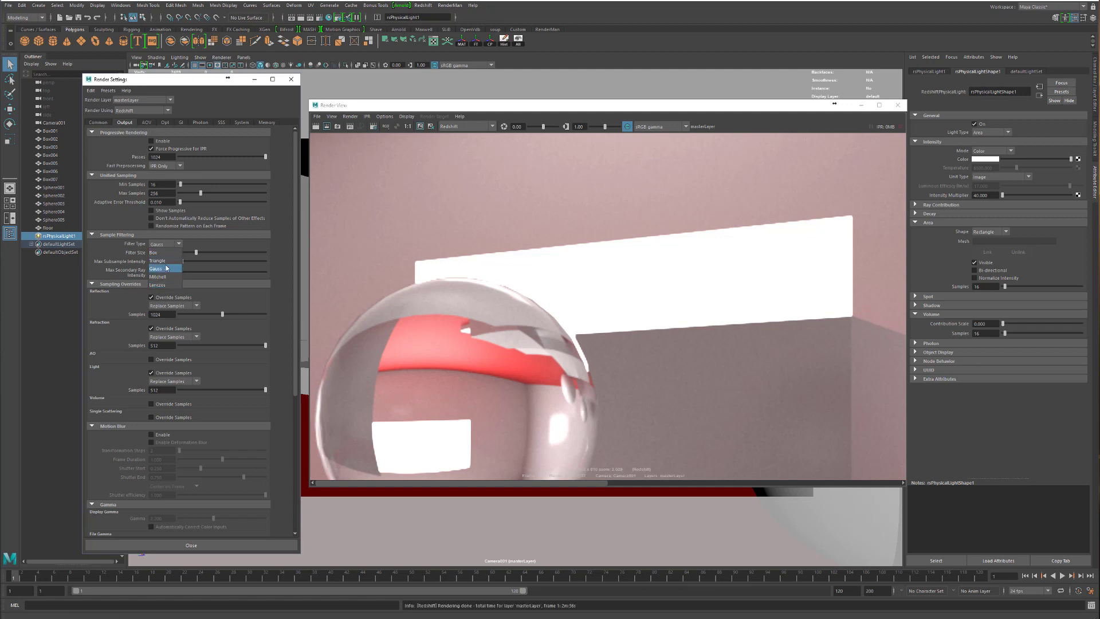
click(165, 268)
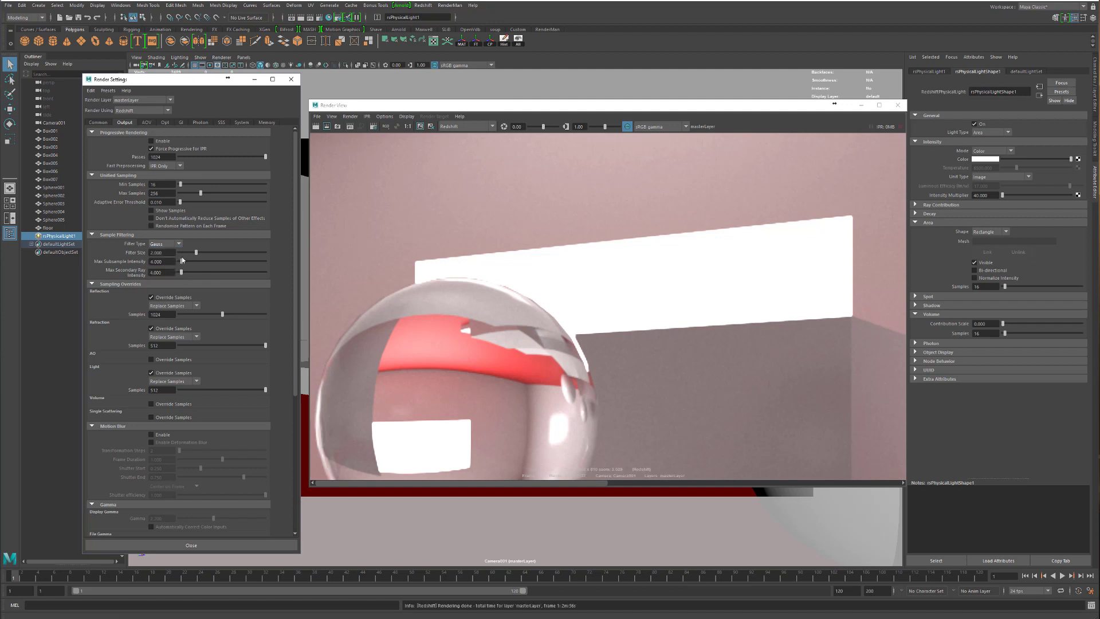
Step: Examine the whole finished render, including the glass sphere, walls and boxes
scroll(642, 393, down, 5)
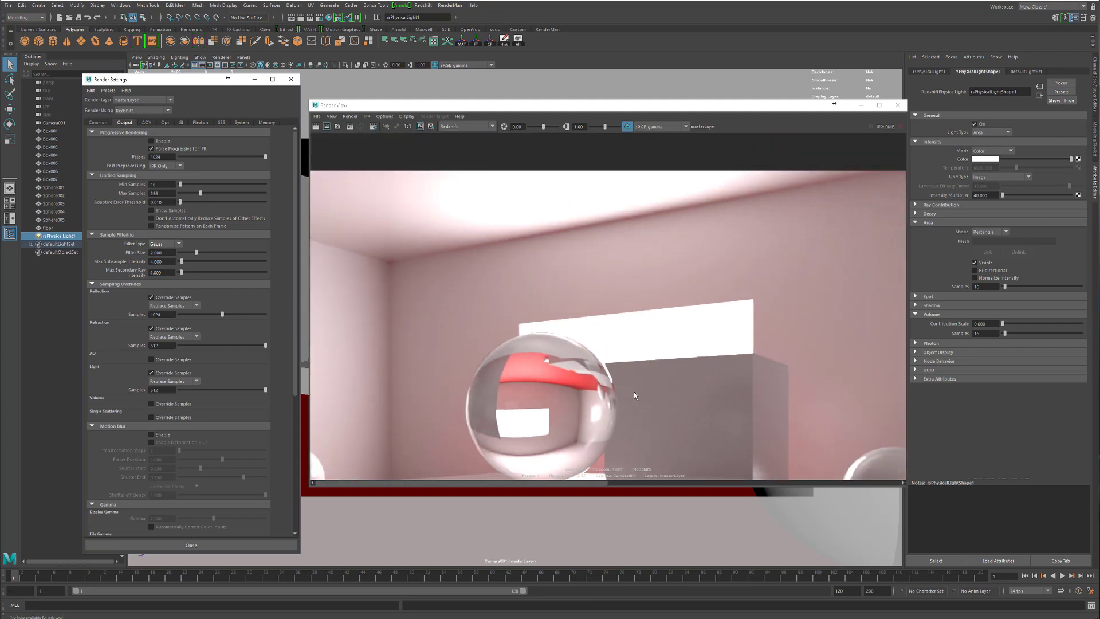
alt+middle_drag(635, 416, 620, 284)
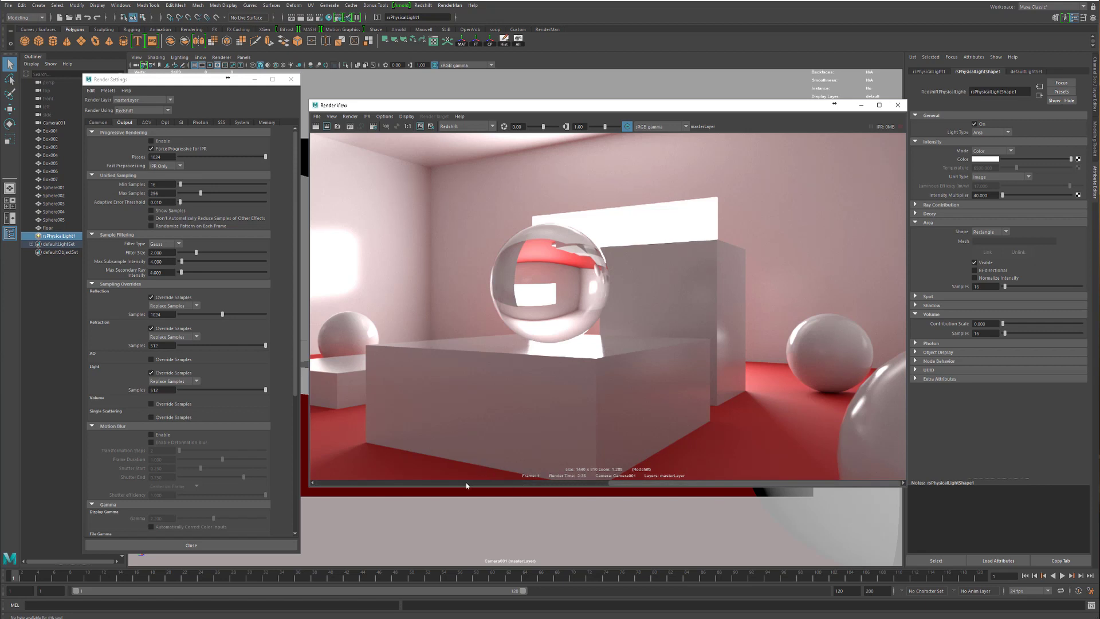
scroll(501, 424, down, 2)
scroll(498, 362, up, 1)
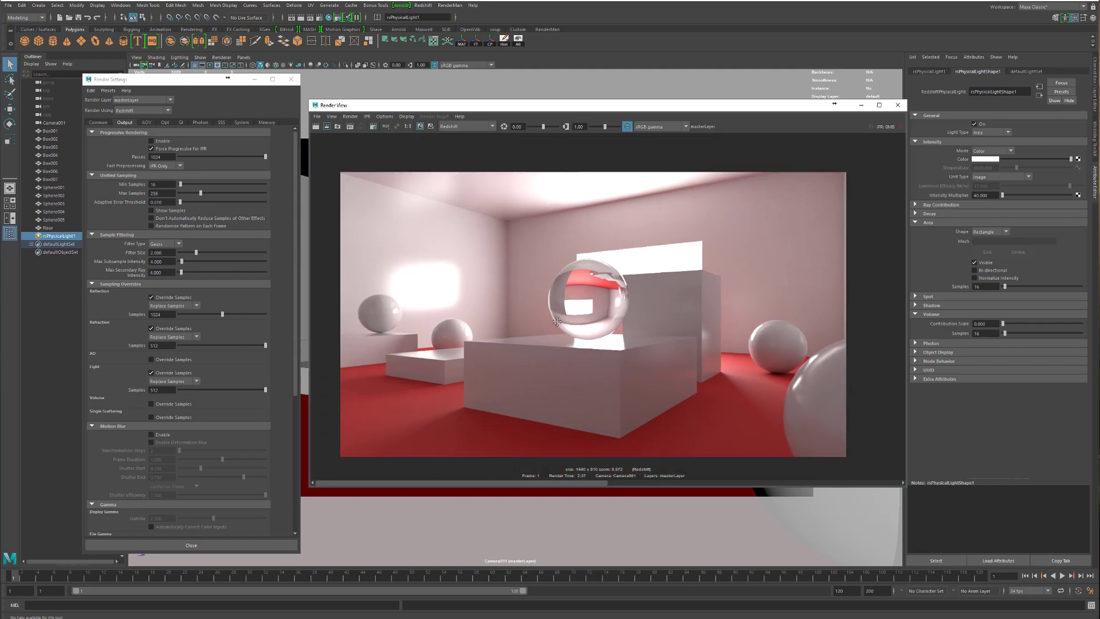
alt+middle_drag(562, 322, 571, 315)
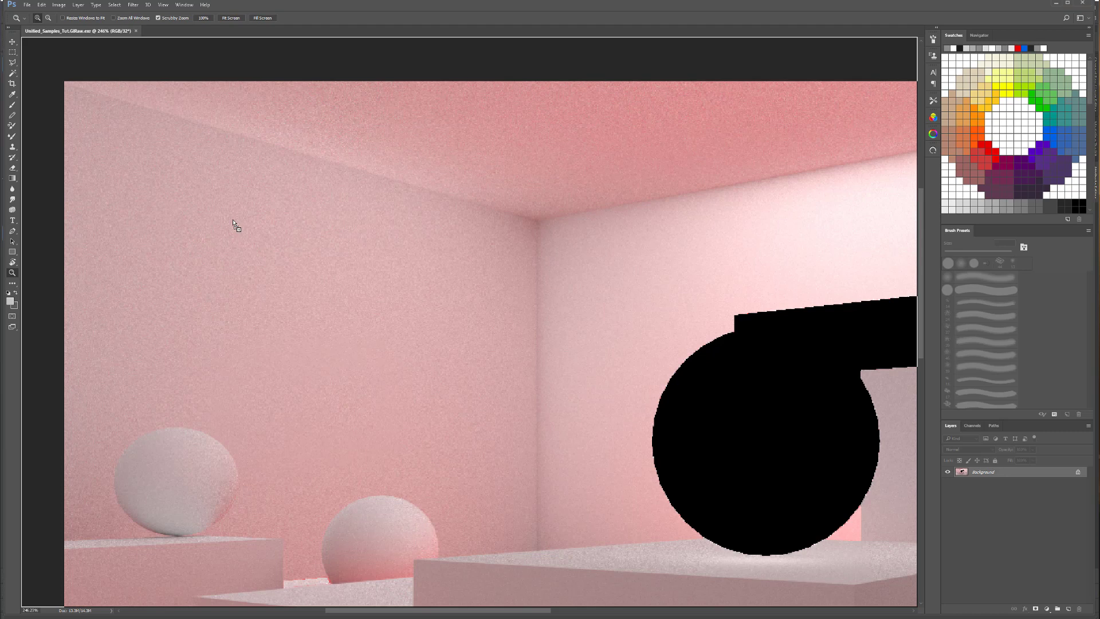
Step: Switch to Photoshop and place the new Unified_Samples_Tut.GIRaw.exr over the previous GI pass, reading its alpha as an alpha channel
drag(234, 223, 248, 263)
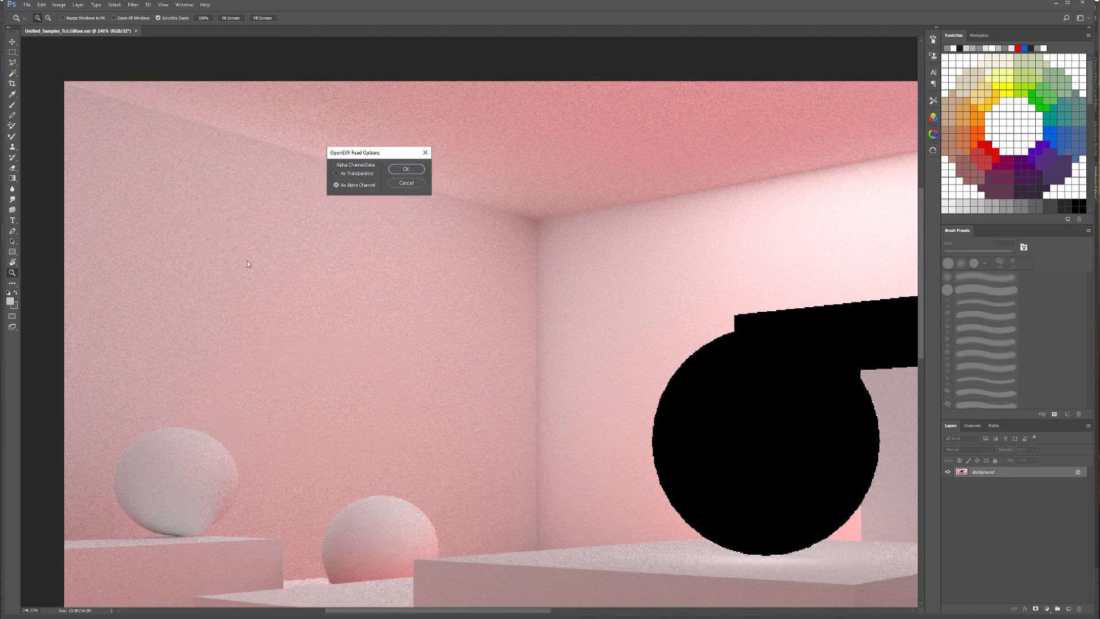
click(399, 170)
drag(340, 200, 271, 219)
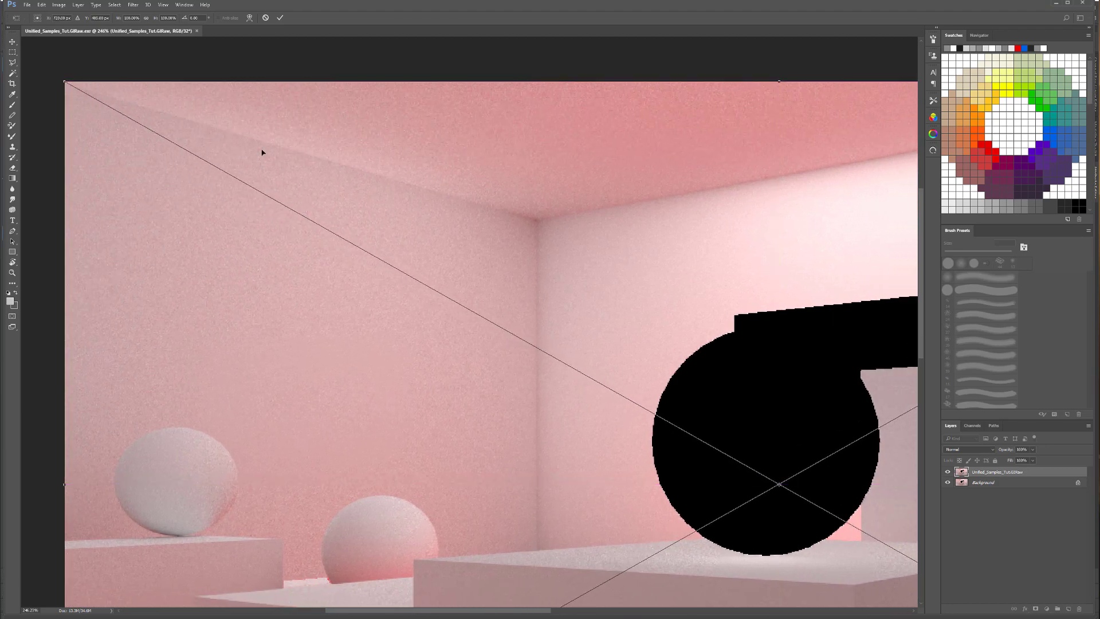
click(280, 18)
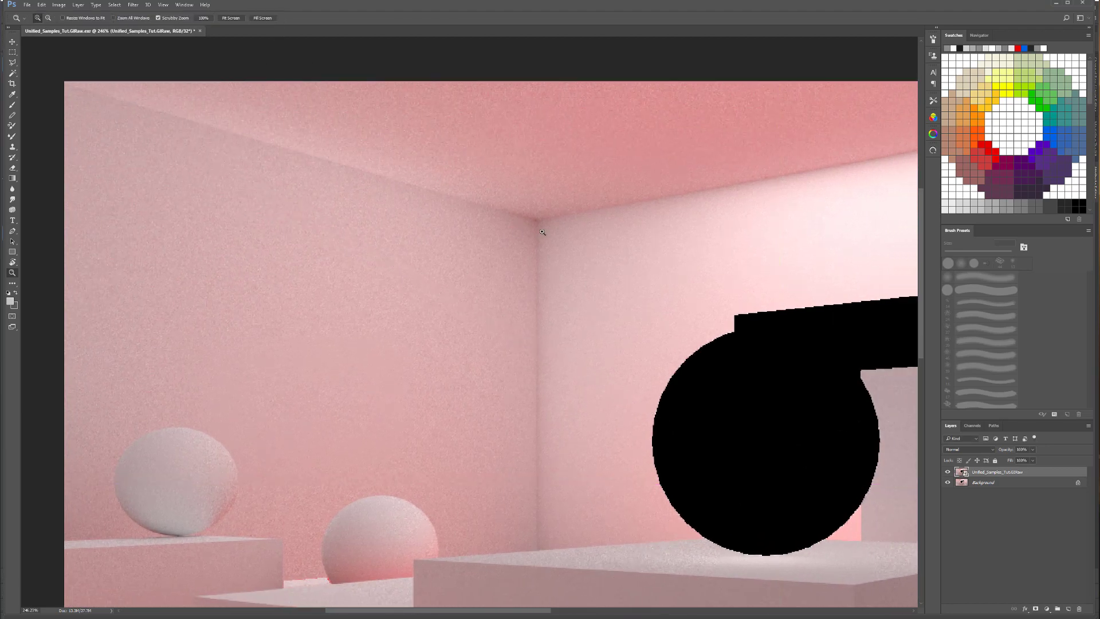
Step: Compare the GI noise around the wall corner by repeatedly showing and hiding the upper layer, and close the document without saving
drag(543, 232, 567, 234)
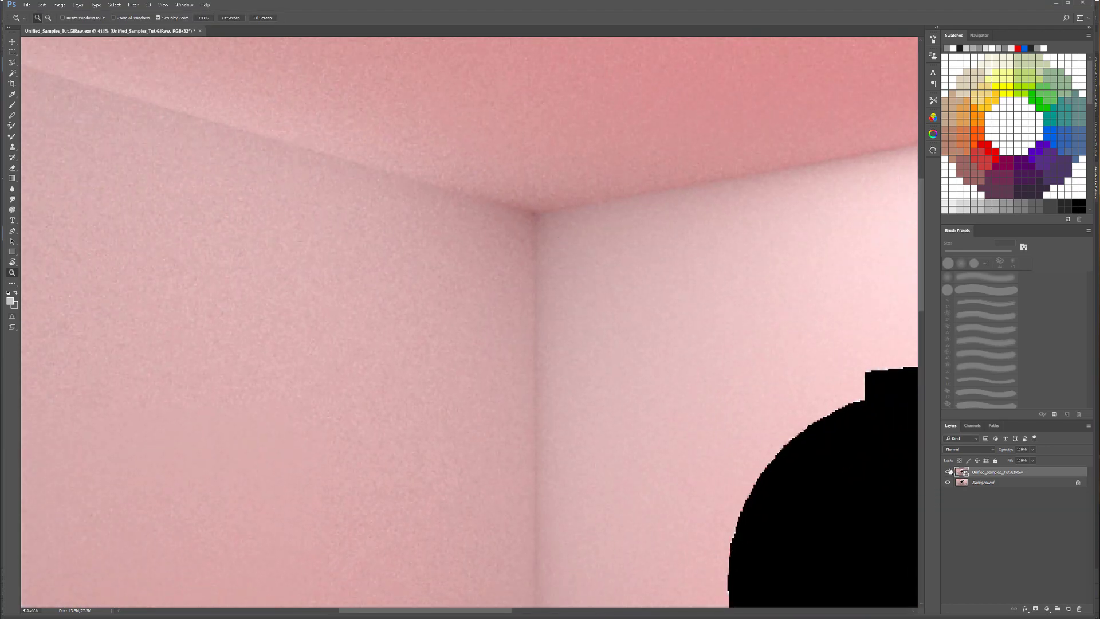
click(948, 471)
click(948, 472)
click(948, 472)
click(948, 472)
click(947, 472)
click(948, 472)
click(948, 472)
click(947, 472)
click(948, 472)
click(948, 472)
click(200, 30)
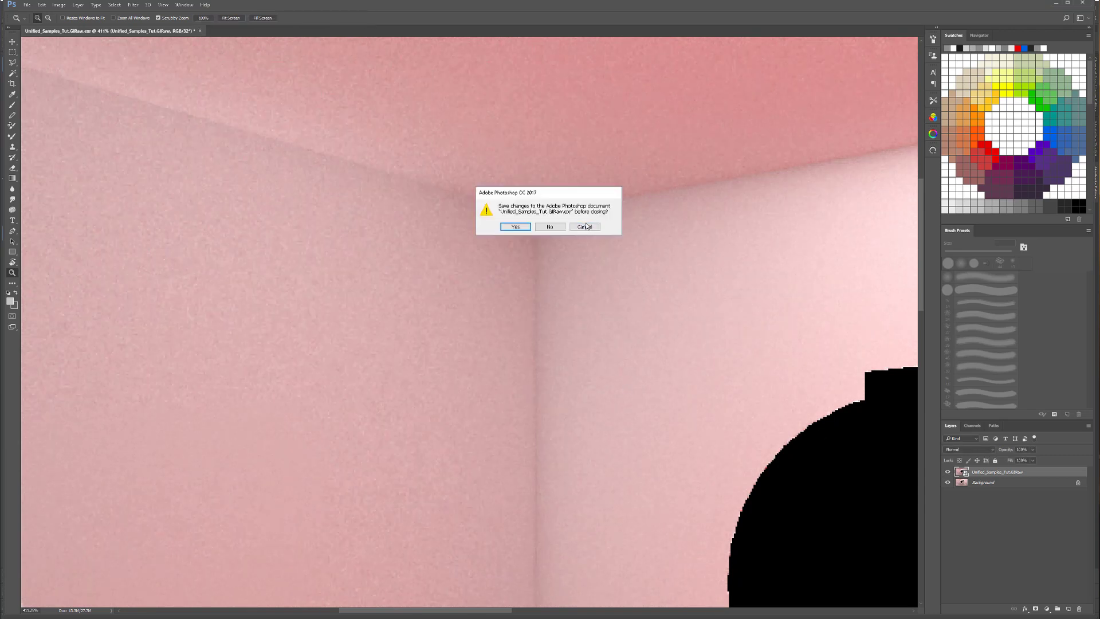
click(550, 227)
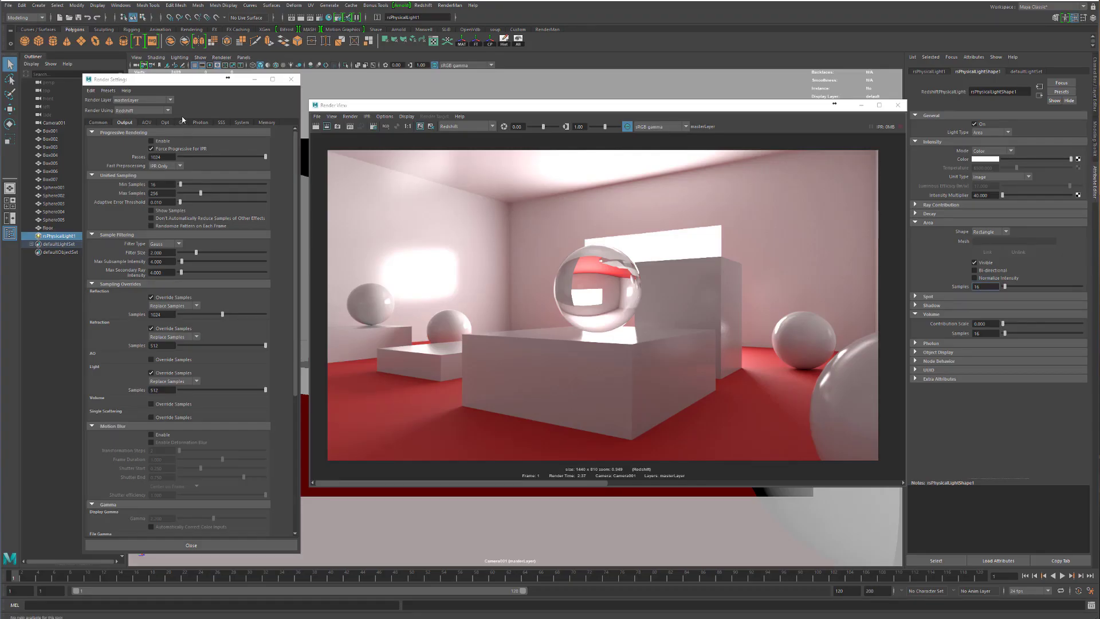
Step: Set the Brute Force GI ray count to 1024 and open the current Unified_Samples_Tut.GIRaw.exr in Photoshop with alpha as an alpha channel
click(182, 122)
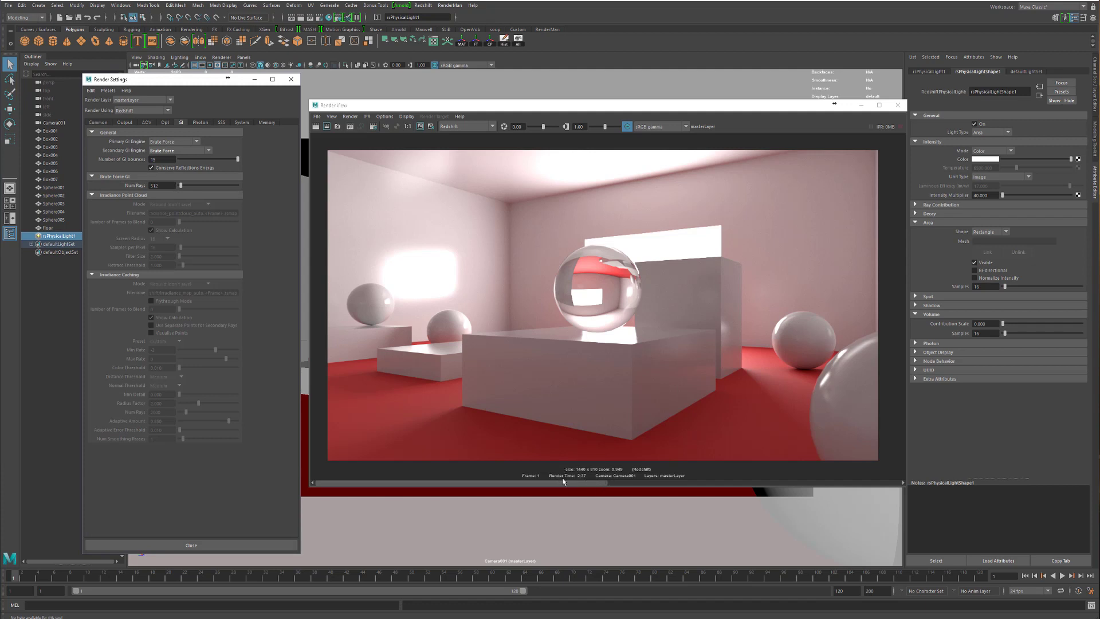
double_click(170, 185)
key(alt+Tab)
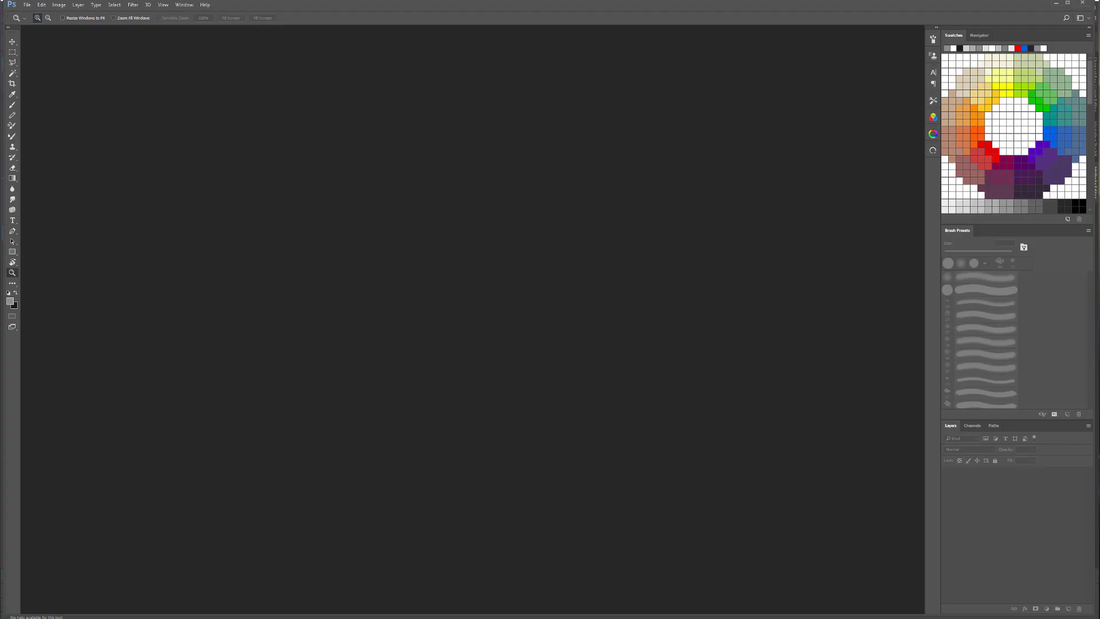
drag(23, 344, 361, 396)
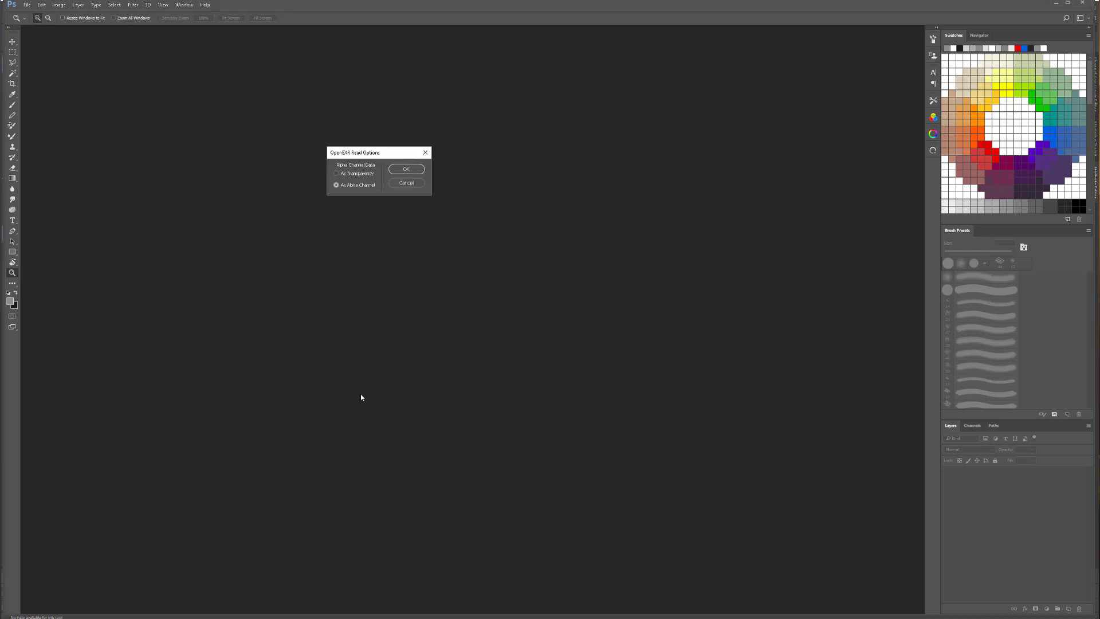
click(405, 169)
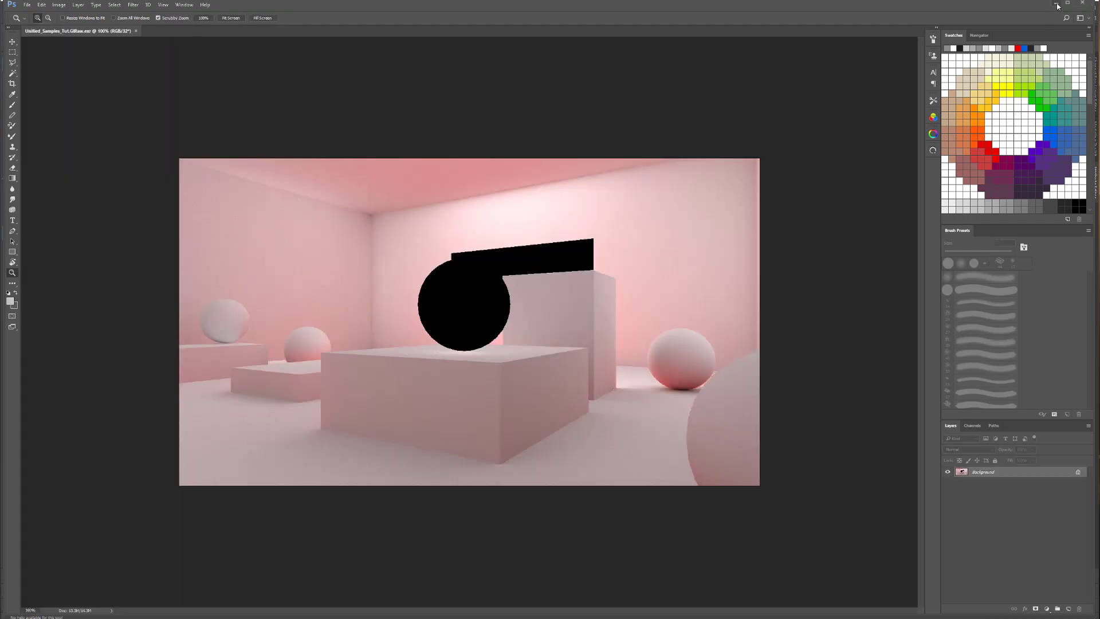
Step: Return to Maya and keep the current render image in the Render View for comparison
key(alt+Tab)
click(406, 109)
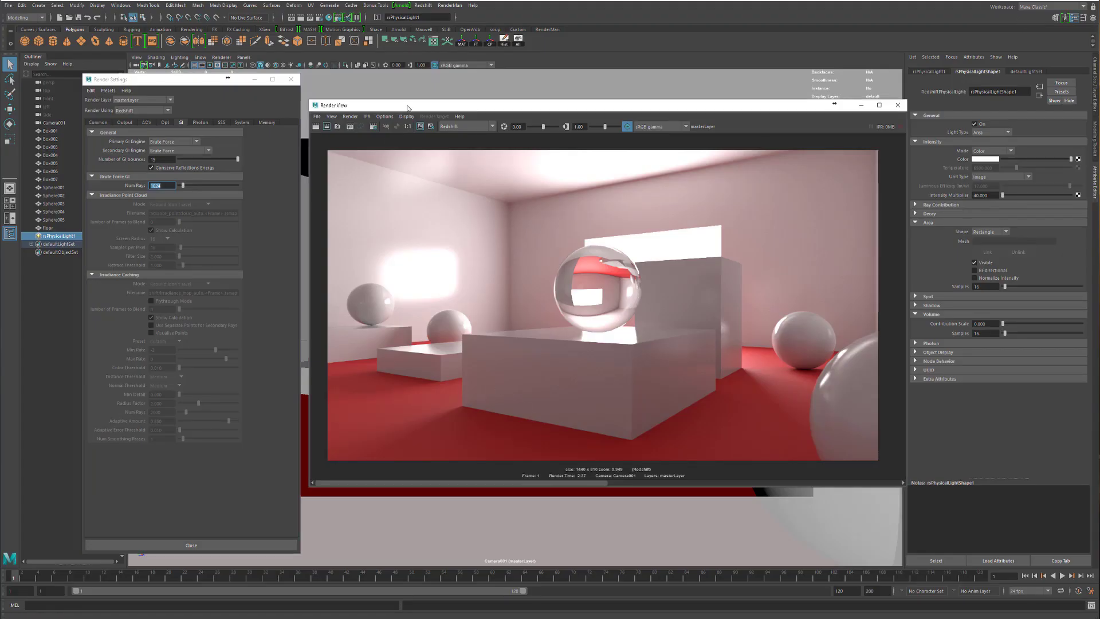
click(421, 127)
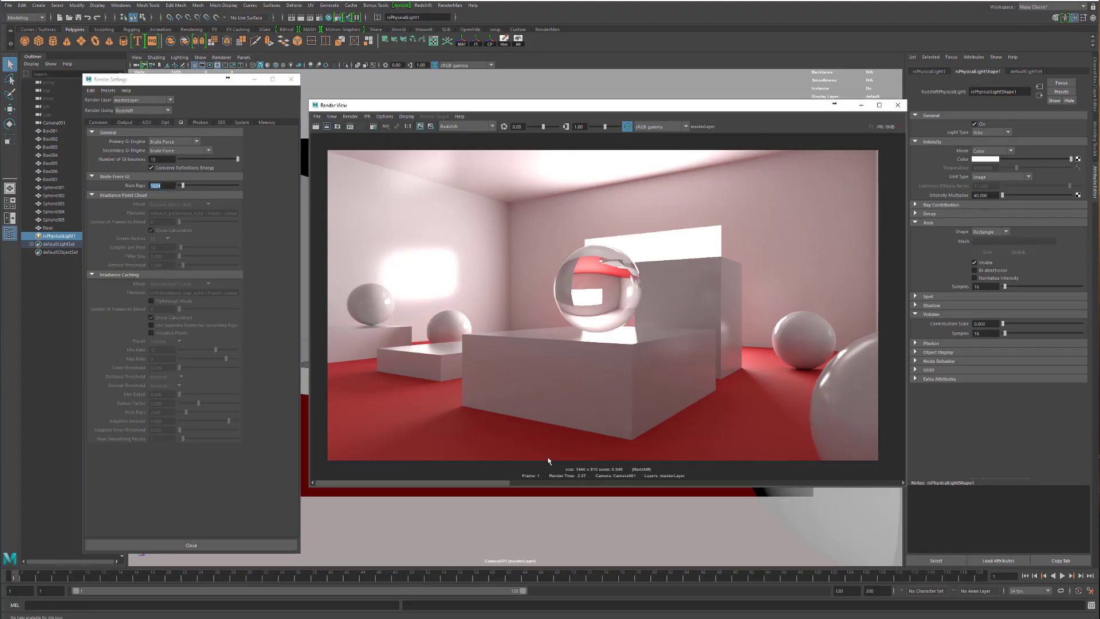
click(155, 185)
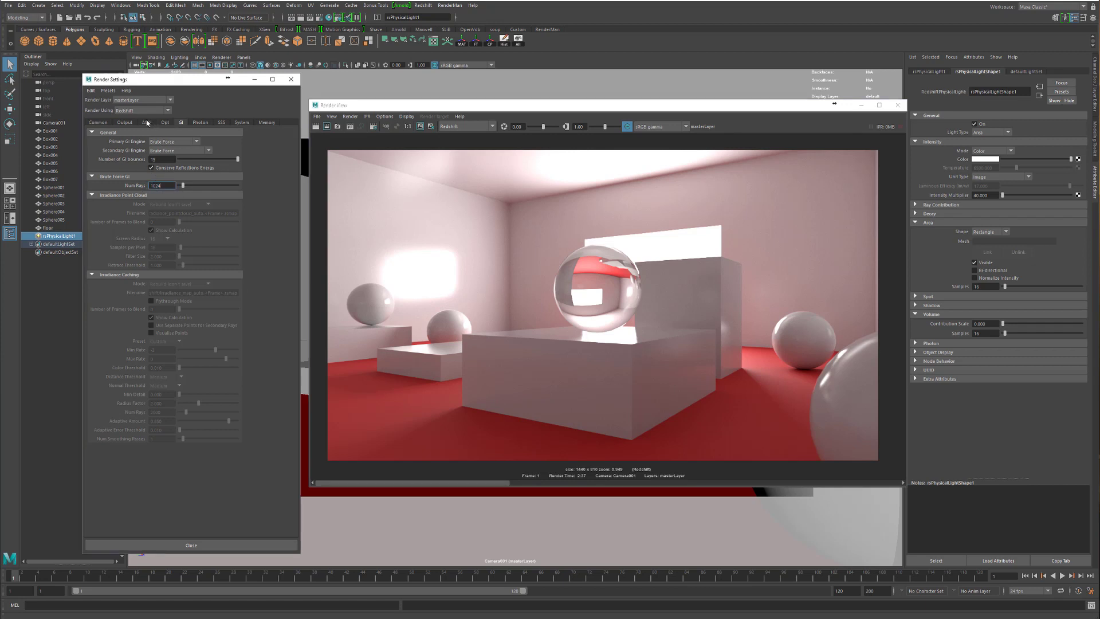
Step: Try sample filter sizes of 4, 1 and 3.5, settling on a Gauss filter size of 3
click(129, 122)
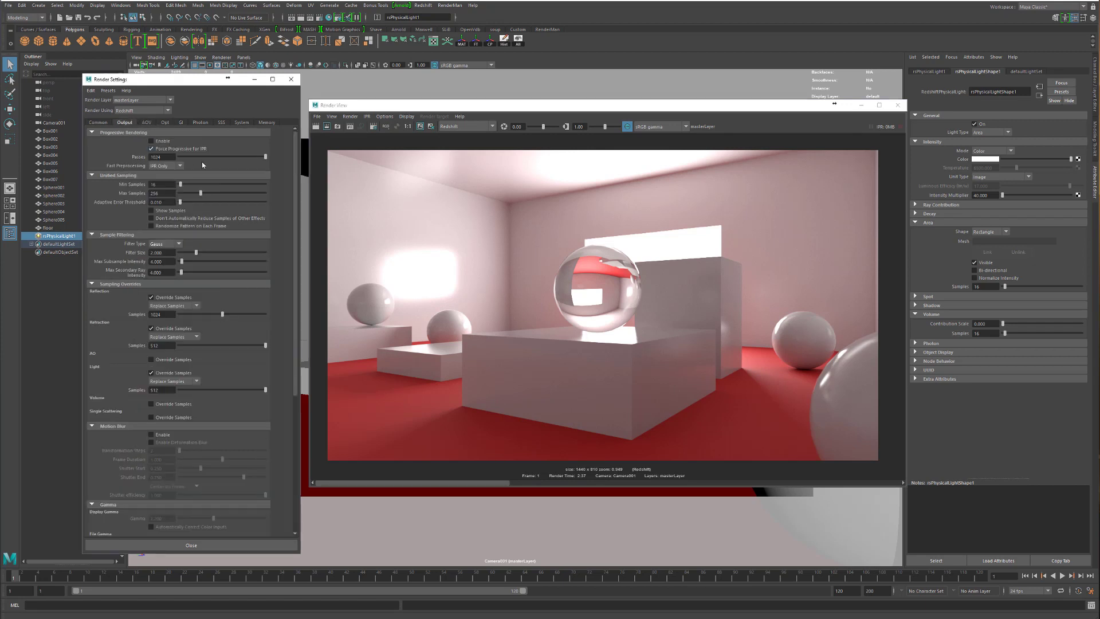
scroll(647, 252, up, 6)
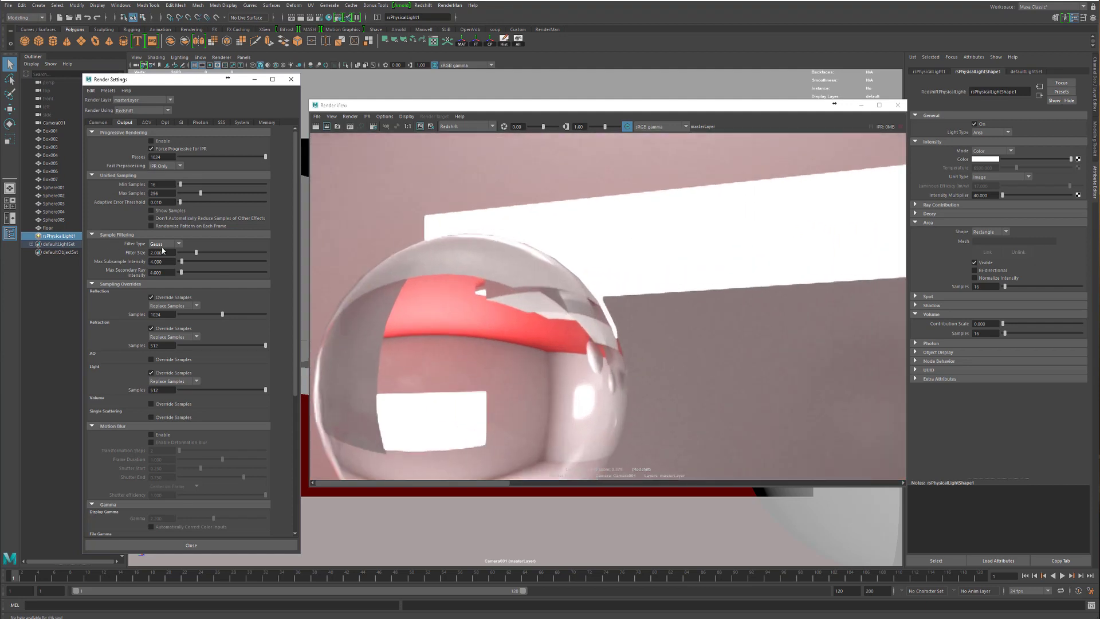
scroll(504, 221, up, 2)
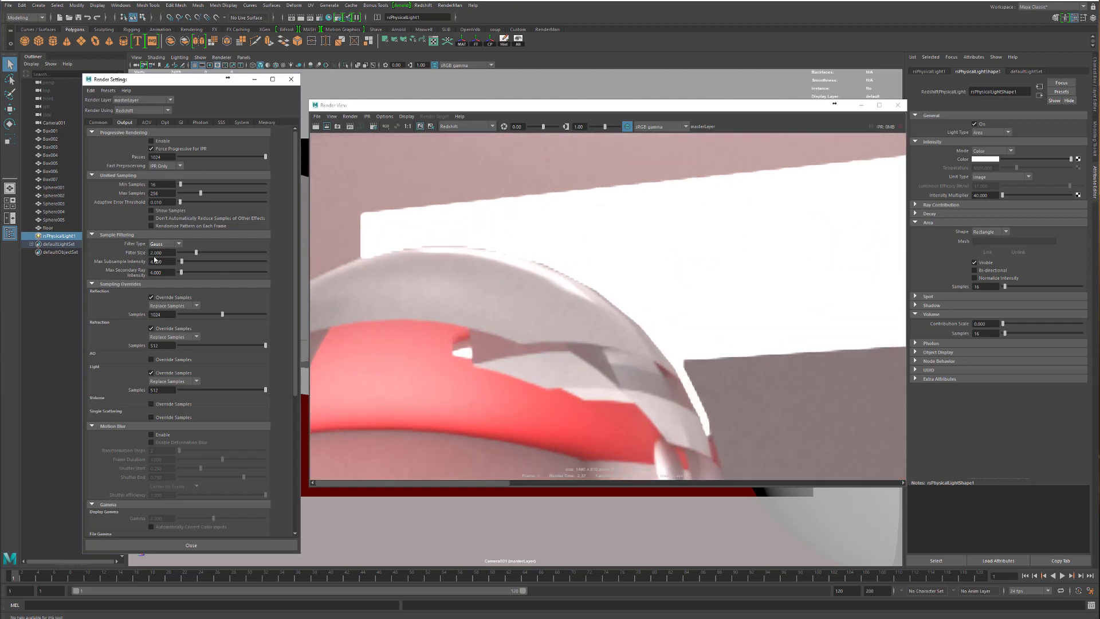
double_click(155, 253)
text(4)
key(Return)
text(1)
key(Return)
text(3.5)
key(Return)
text(3)
key(Return)
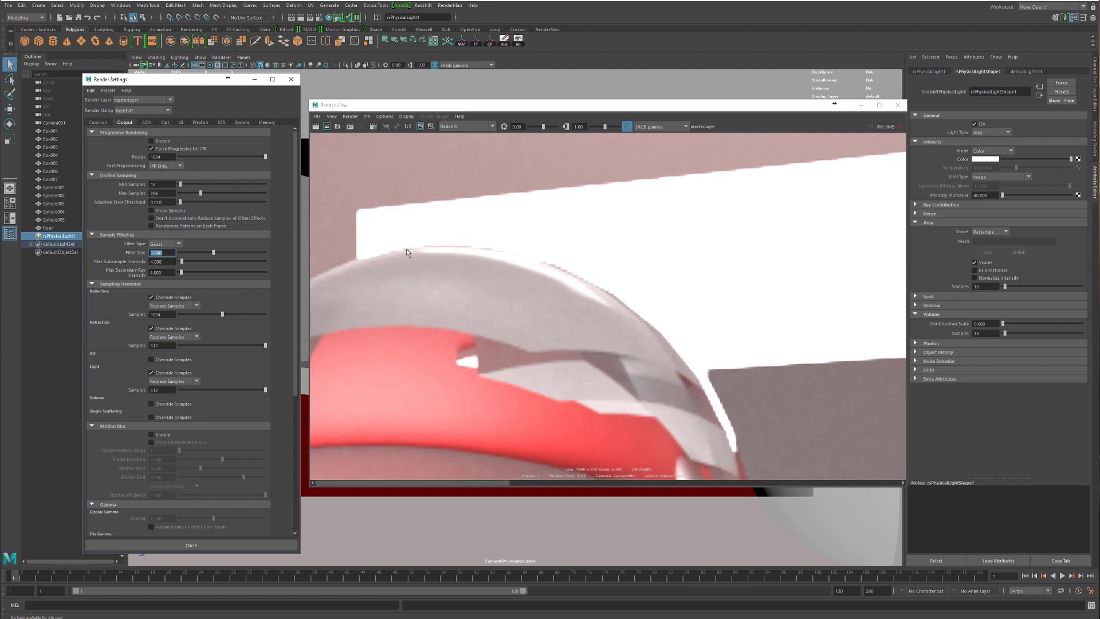
Step: Inspect the glass sphere's edges in the current image and re-render the scene with the new ray count and filter size
alt+middle_drag(576, 381, 589, 296)
scroll(584, 260, down, 3)
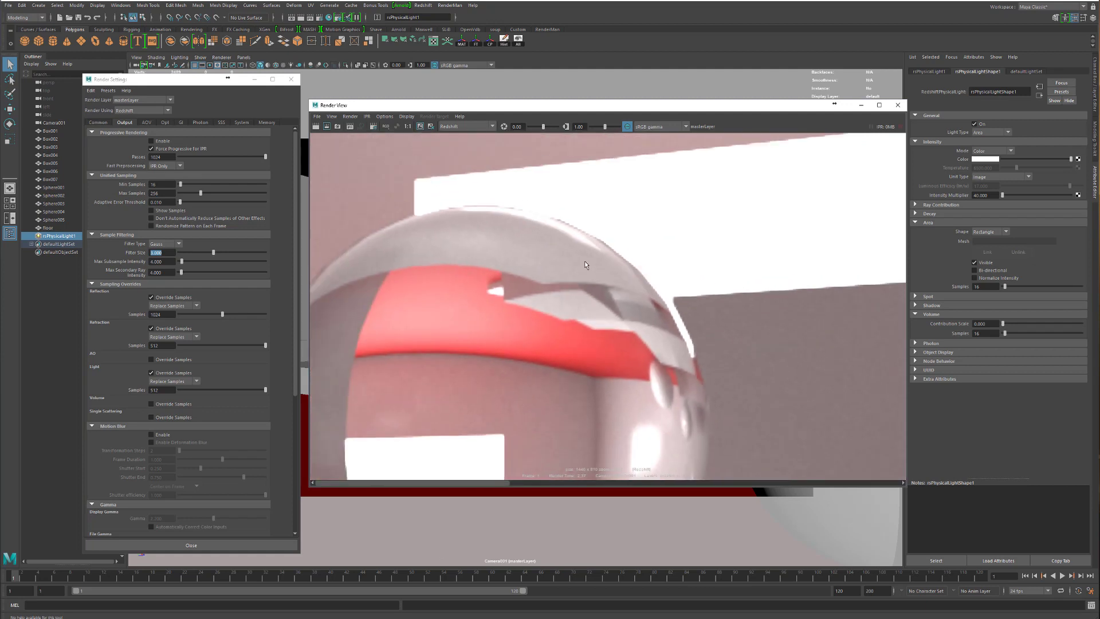
alt+middle_drag(668, 228, 629, 253)
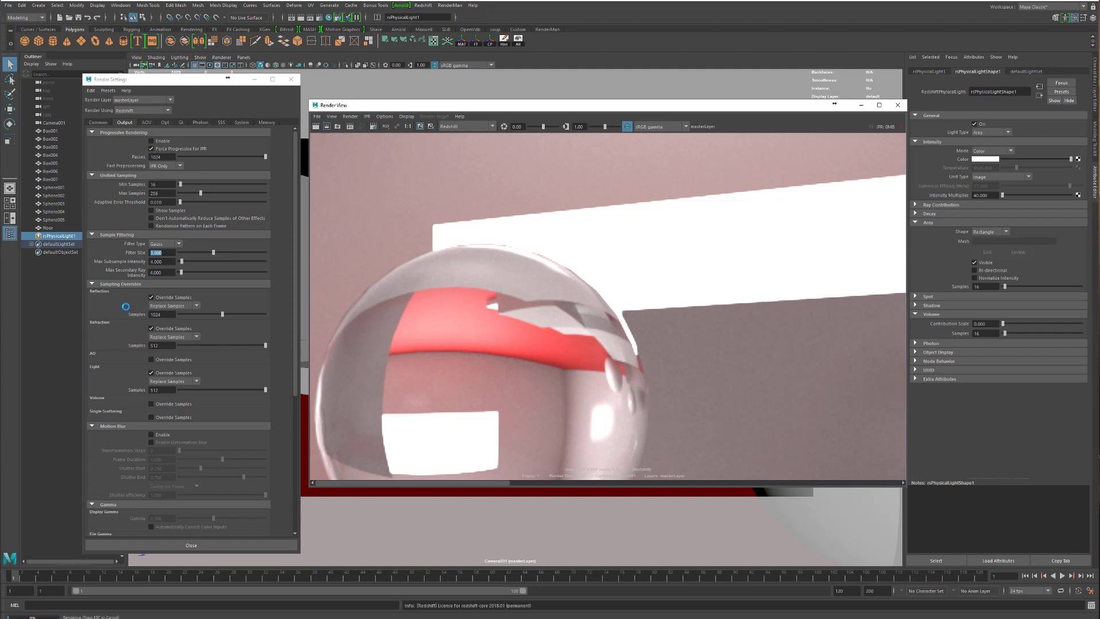
scroll(508, 315, down, 5)
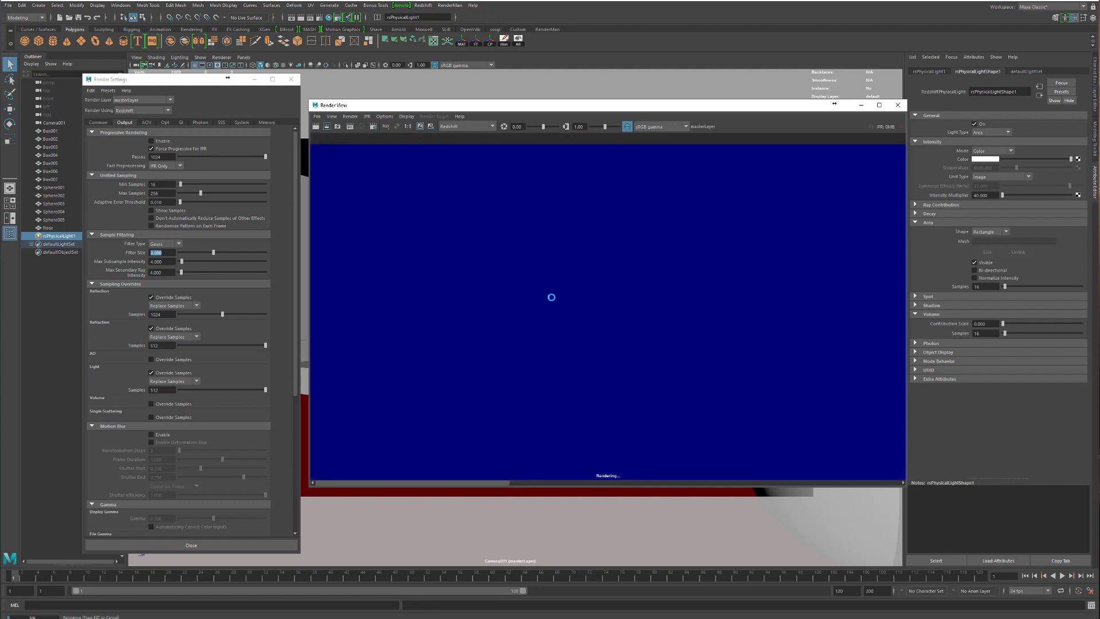
scroll(551, 297, down, 3)
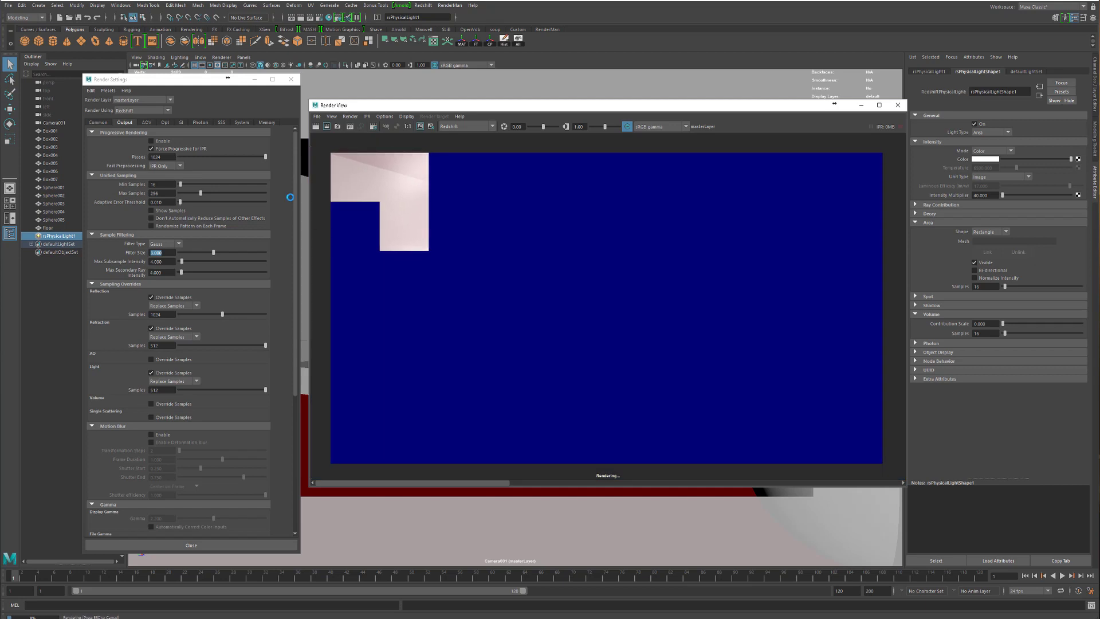
Step: Check the Brute Force ray count and sample filtering settings, and examine the wall corner for noise in the render in progress
click(180, 122)
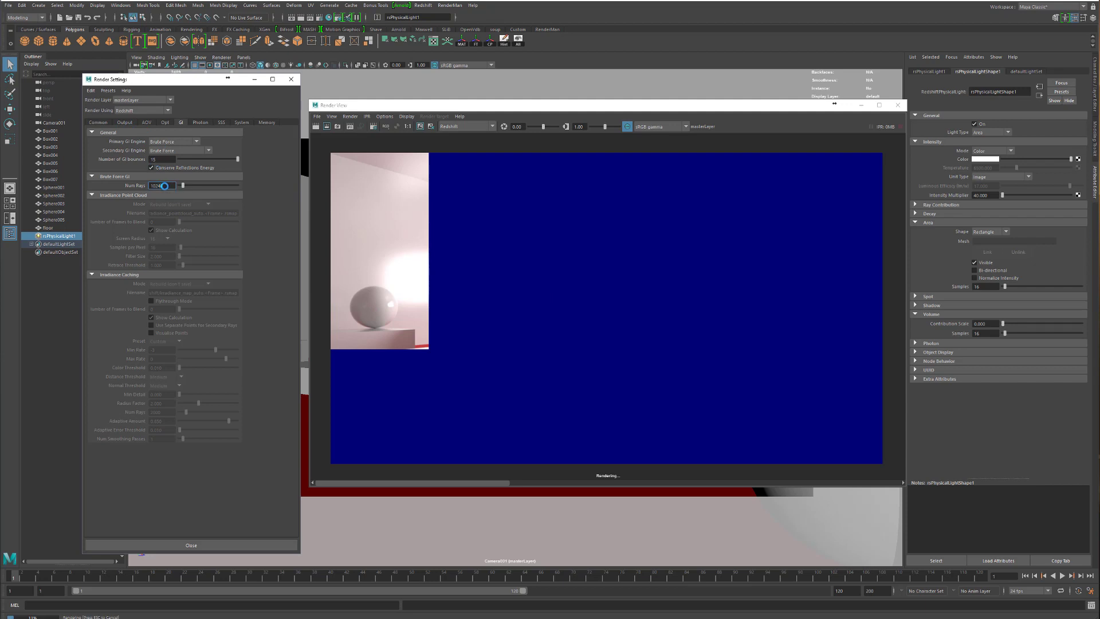
click(124, 123)
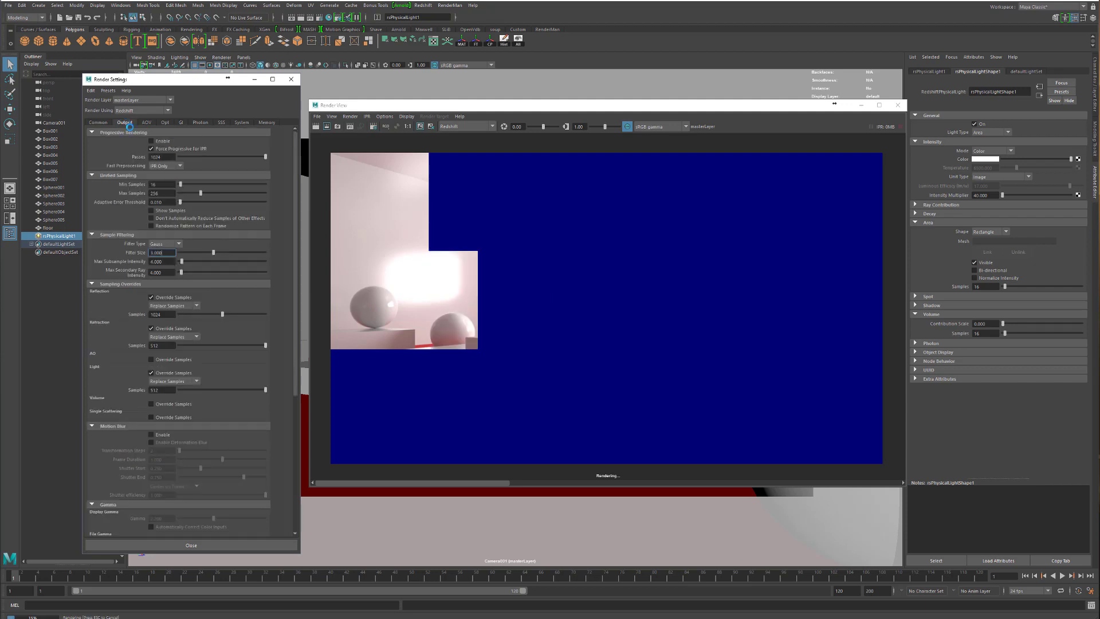
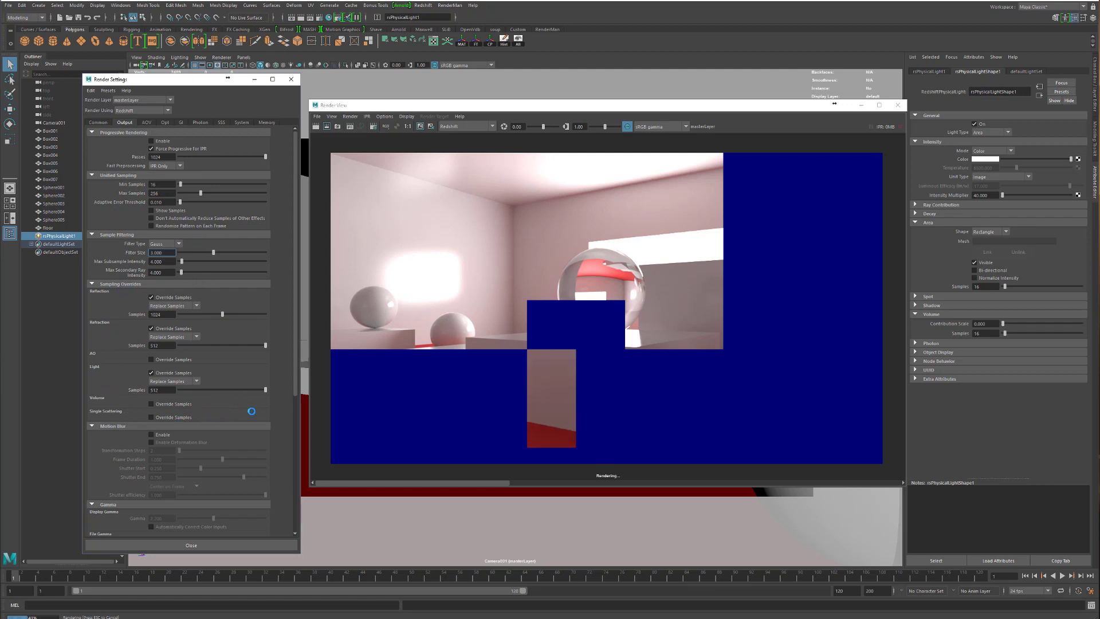
click(688, 112)
scroll(535, 277, up, 3)
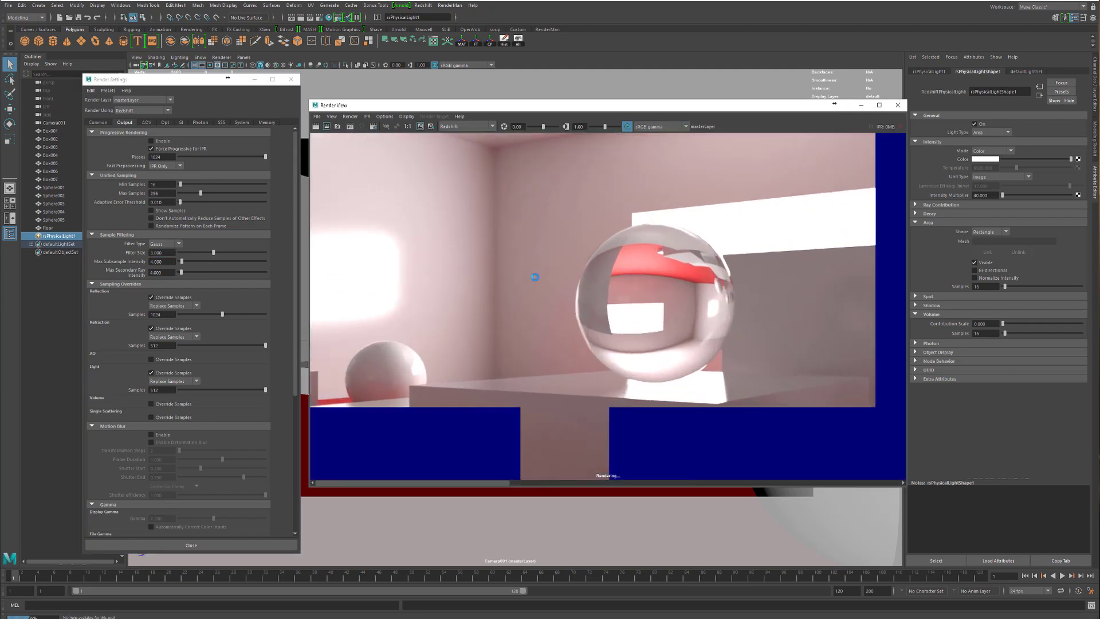
scroll(534, 276, up, 2)
scroll(408, 207, up, 2)
scroll(618, 339, up, 2)
scroll(538, 294, up, 2)
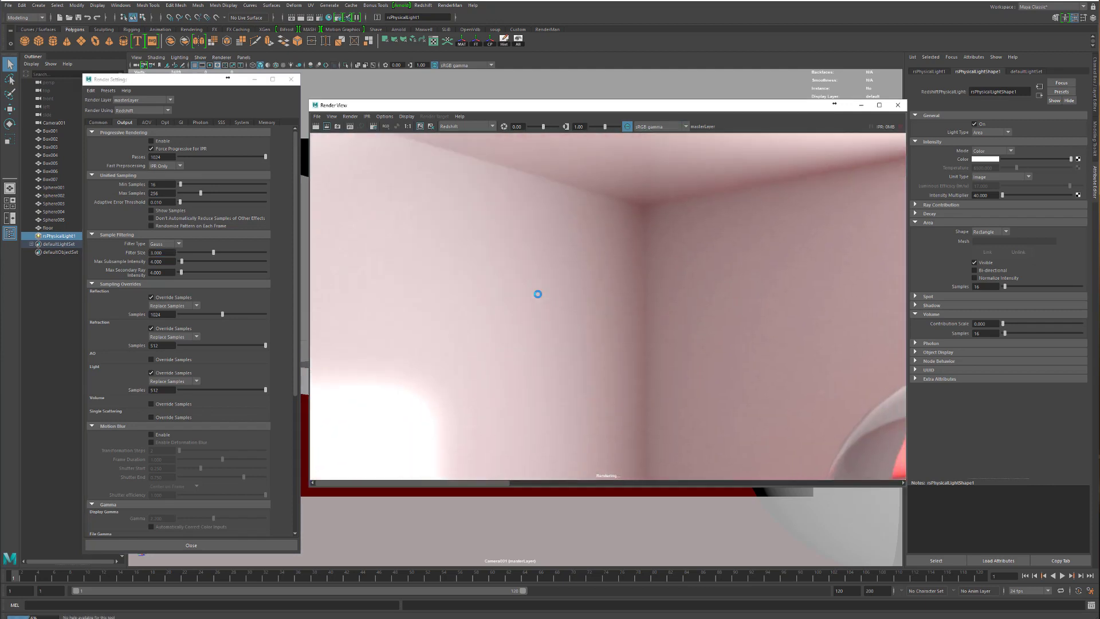
Step: Examine the upper wall corner and the surrounding walls for noise in the render in progress
scroll(587, 289, up, 1)
middle_drag(615, 254, 596, 199)
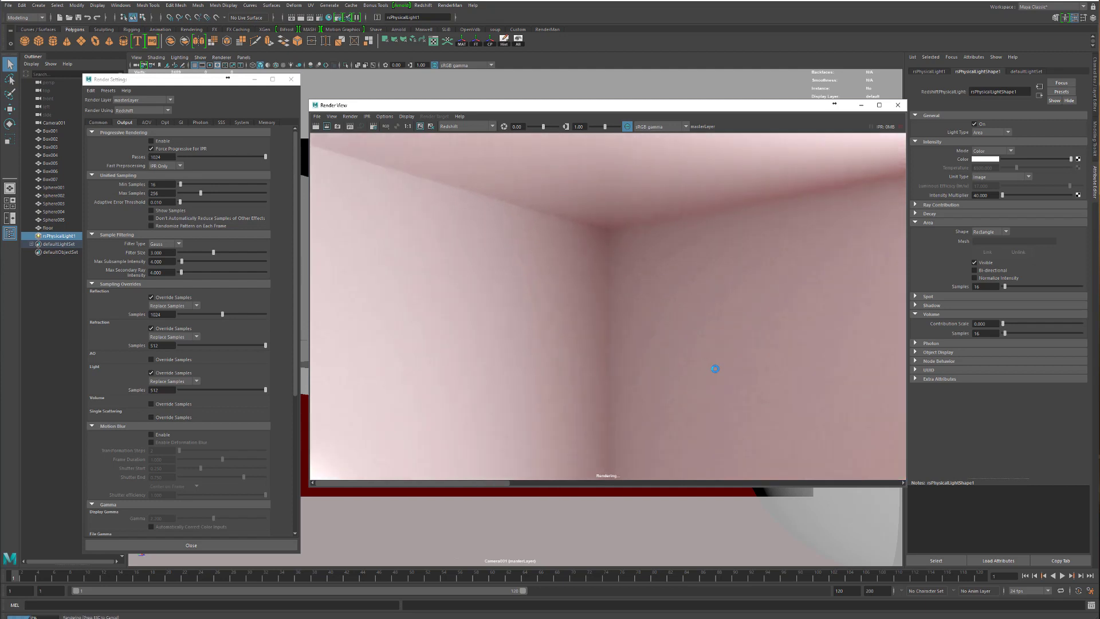
scroll(713, 344, down, 3)
middle_drag(726, 370, 560, 263)
scroll(630, 316, down, 4)
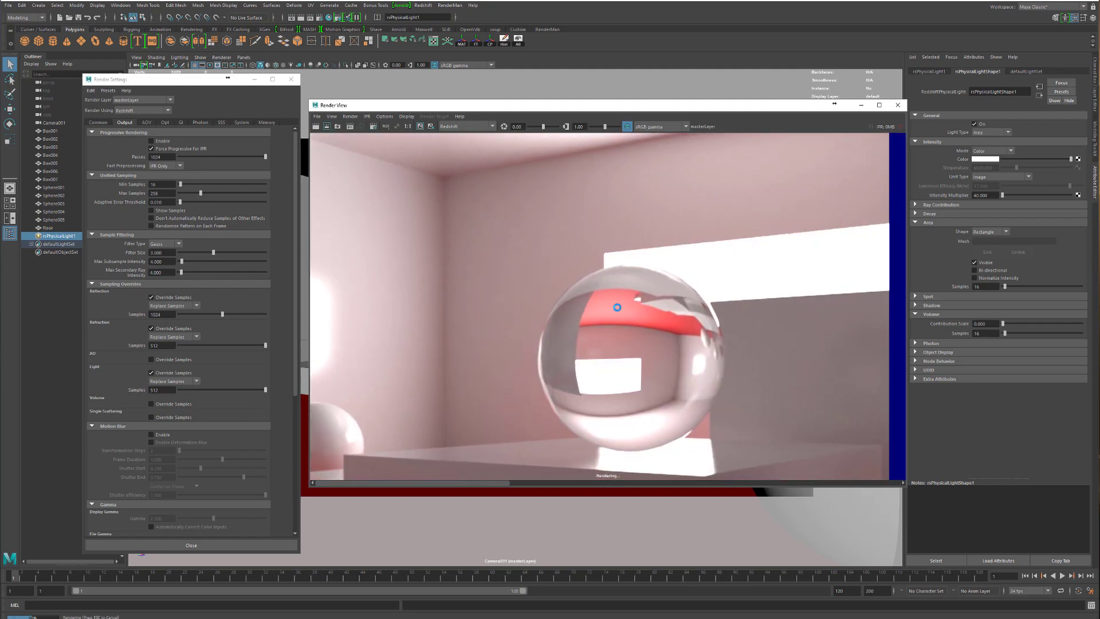
middle_drag(632, 317, 598, 260)
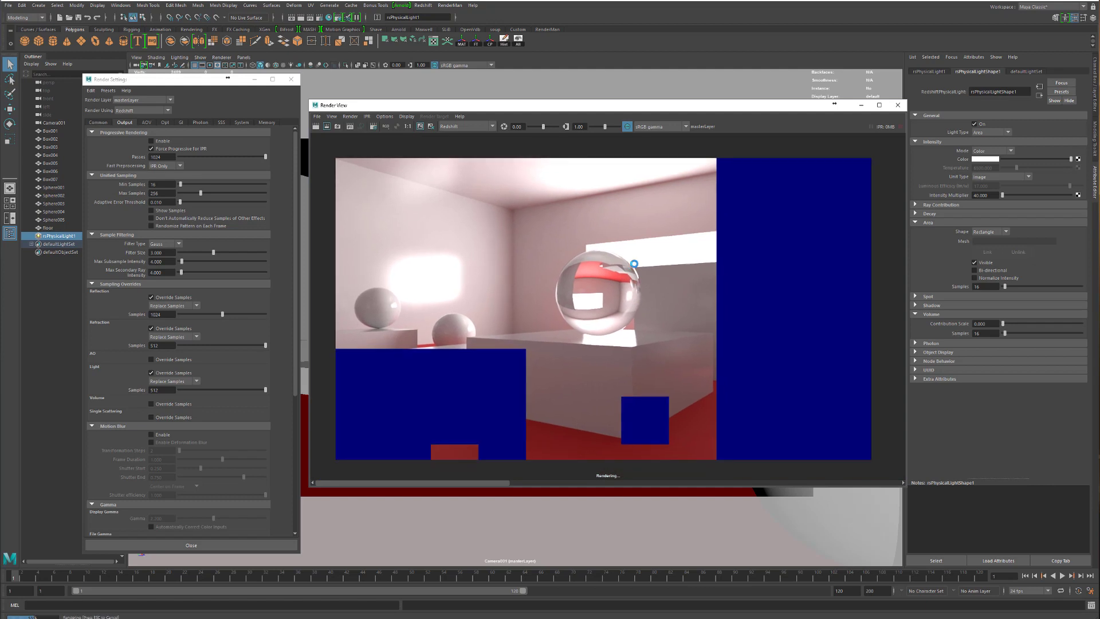
Step: Inspect the edges of the bright light panel and the glass sphere for aliasing in the render in progress
scroll(553, 286, up, 2)
scroll(553, 286, up, 6)
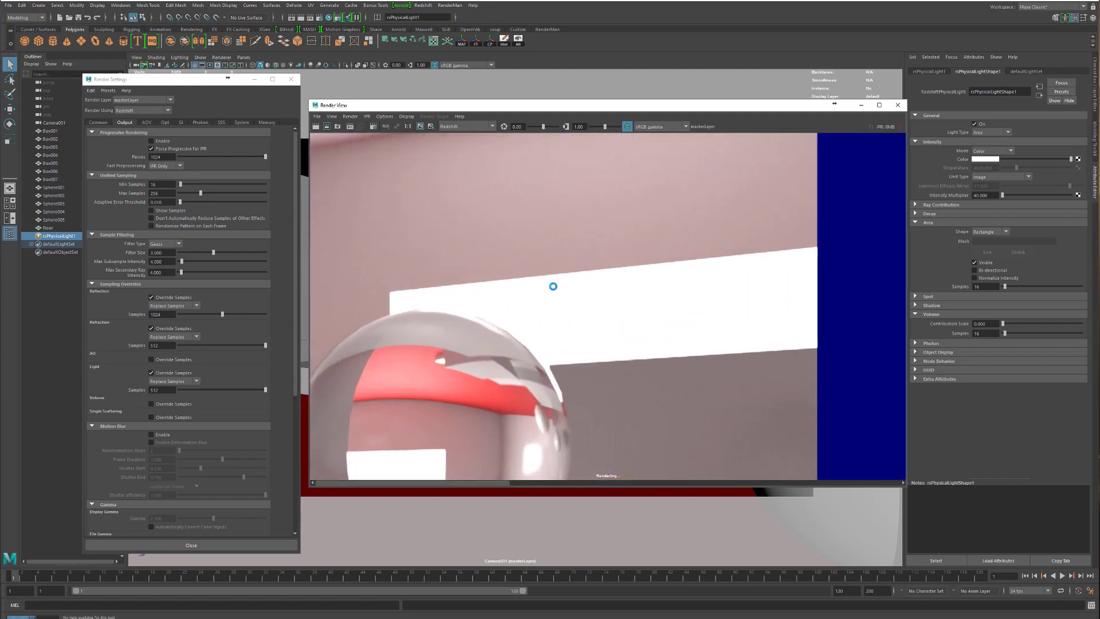
middle_drag(412, 292, 644, 290)
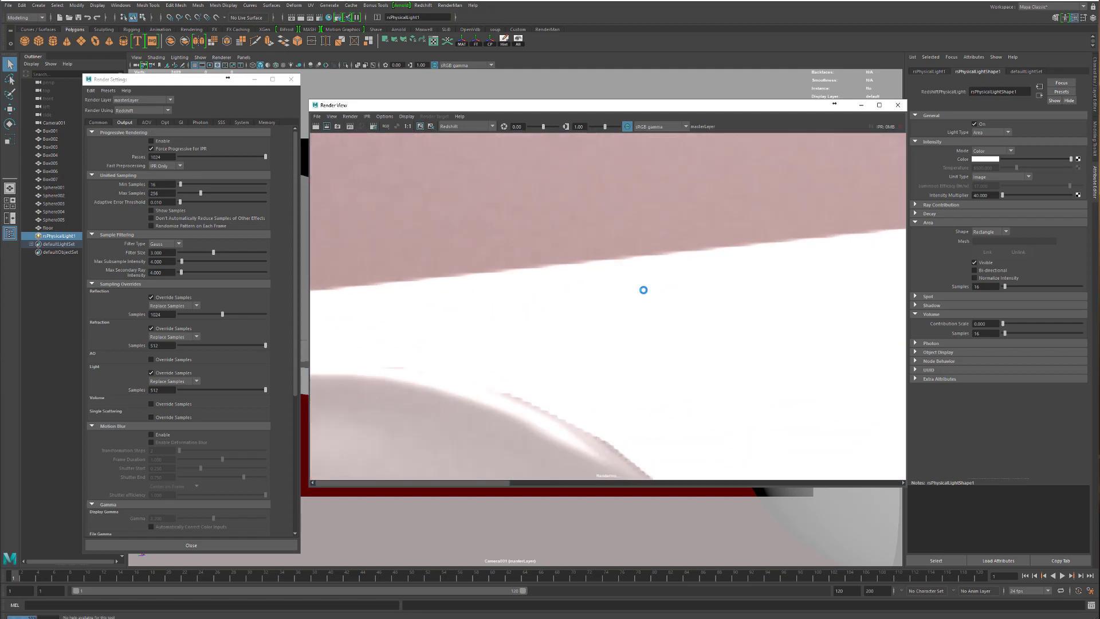
scroll(661, 267, up, 2)
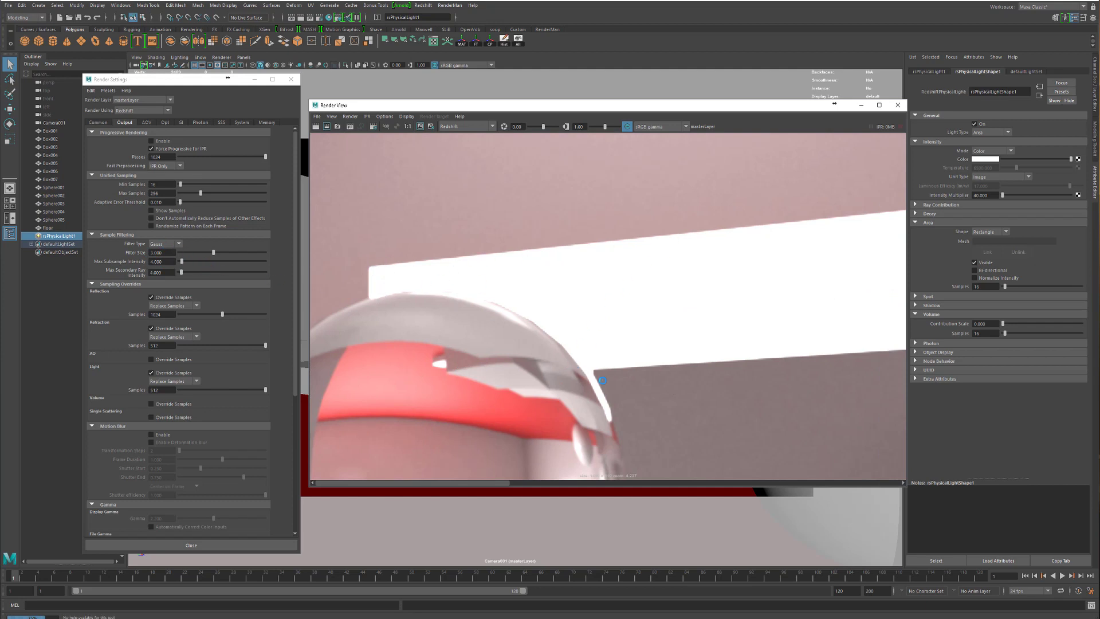
Step: Follow the render in full frame until it completes and compare it with the previously kept image
scroll(553, 363, down, 3)
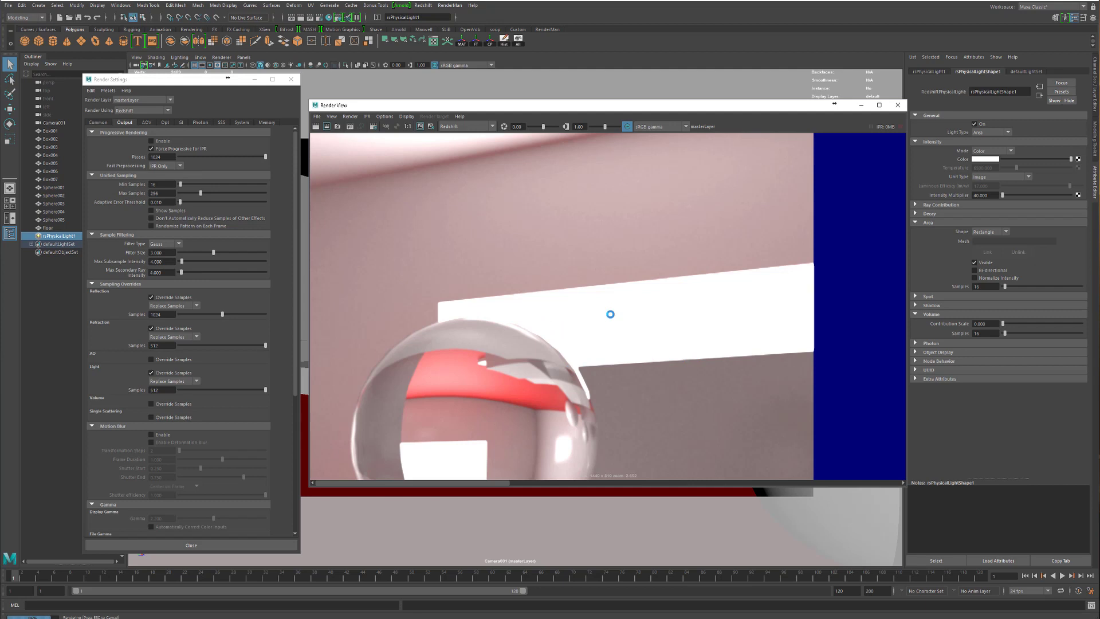
scroll(616, 308, down, 3)
scroll(605, 306, up, 2)
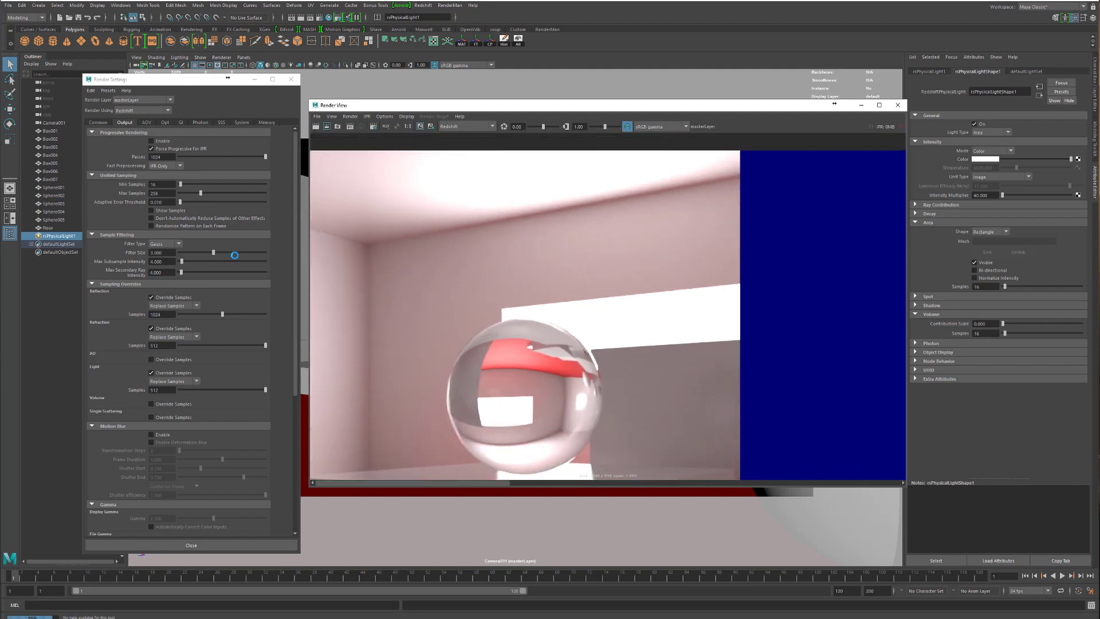
scroll(599, 320, down, 4)
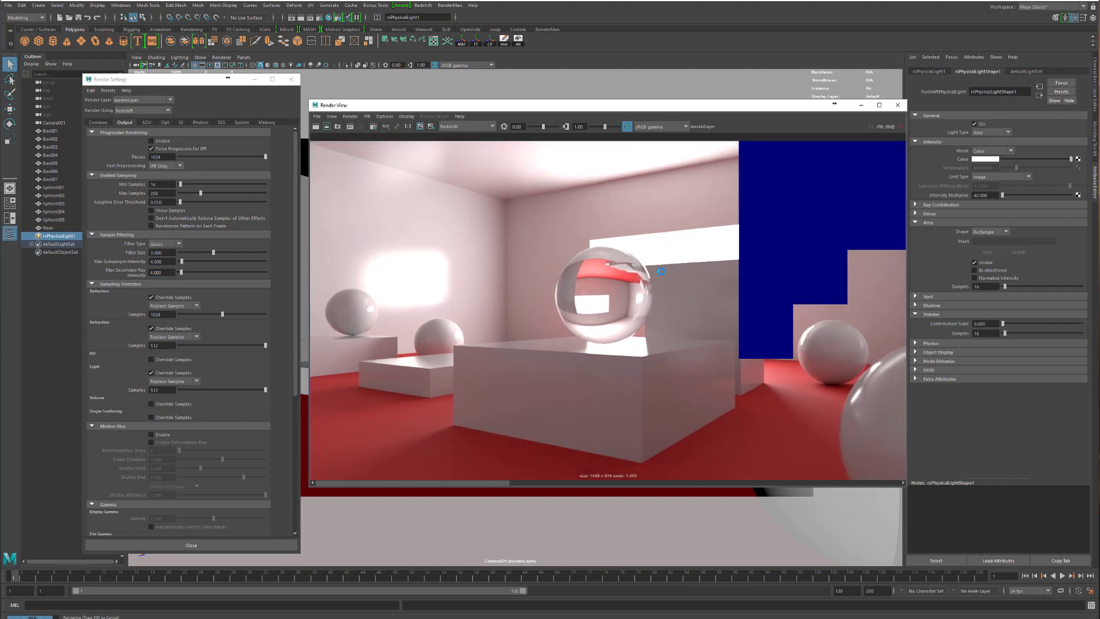
scroll(661, 271, down, 1)
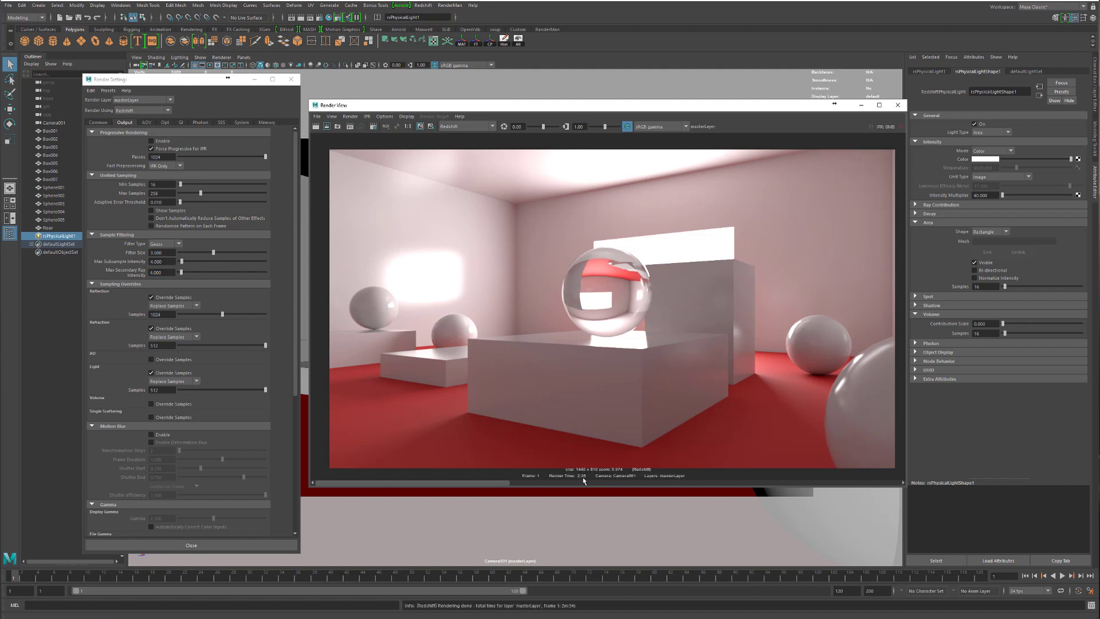
click(514, 484)
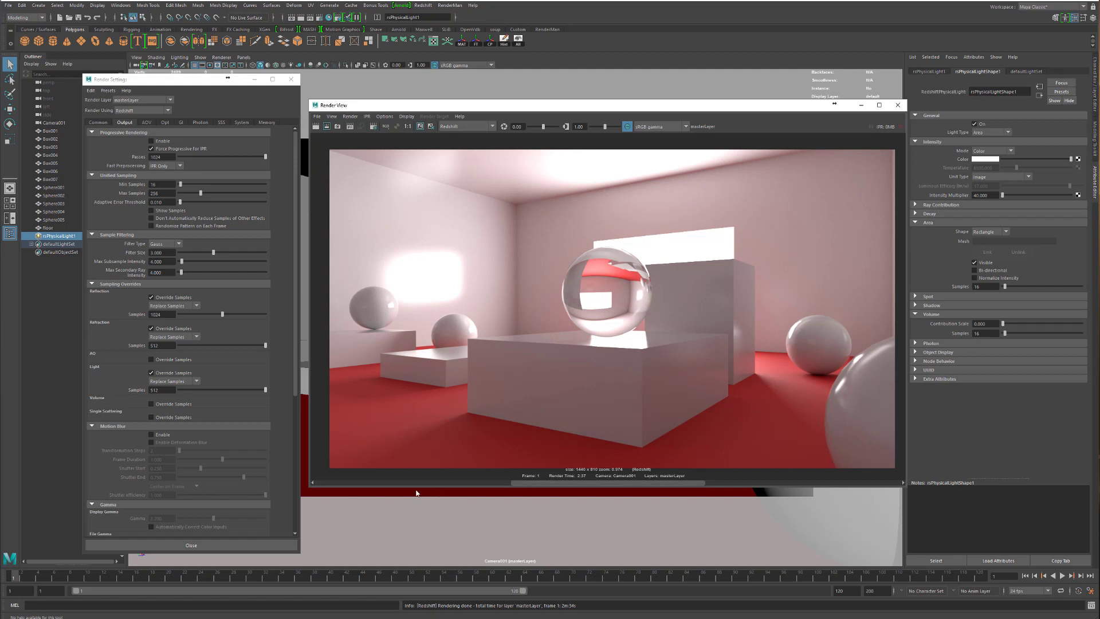
click(417, 491)
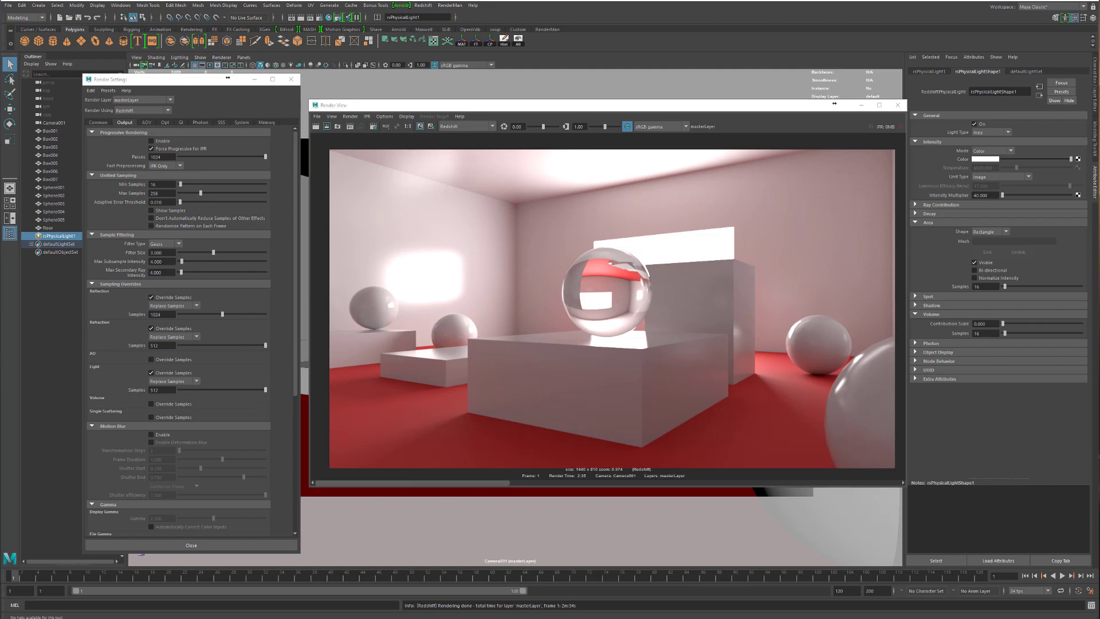
Step: Switch to the Redshift_Unified_Sampling.jpg notes in Photos, review the ray group count and ray bundle packet comparisons, and return to Maya
key(alt+Tab)
scroll(408, 164, down, 5)
scroll(408, 163, down, 20)
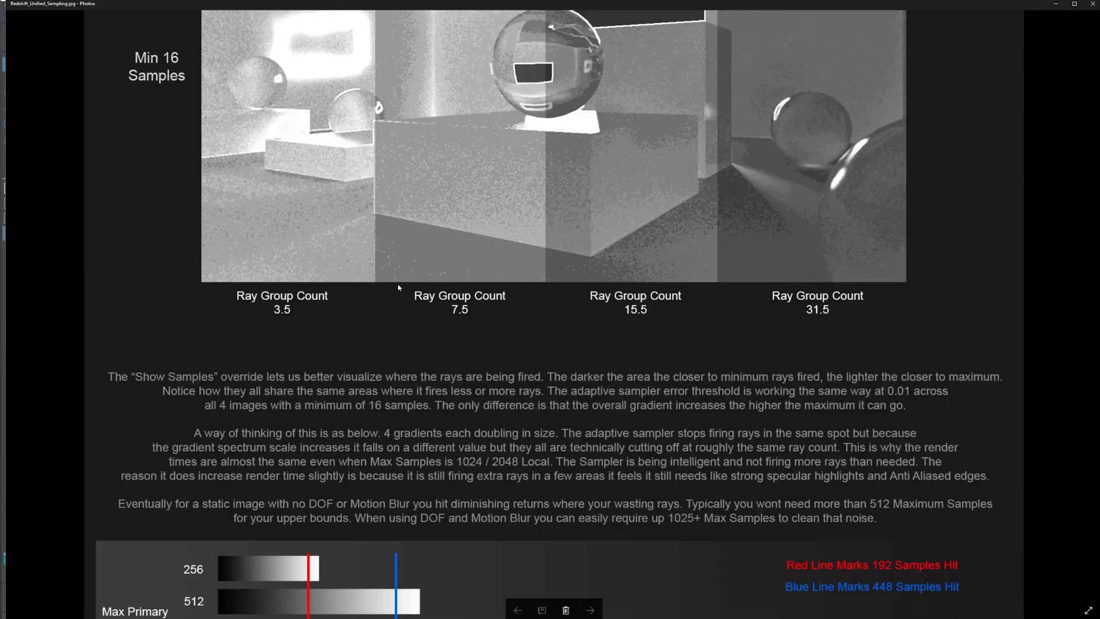
scroll(365, 144, down, 10)
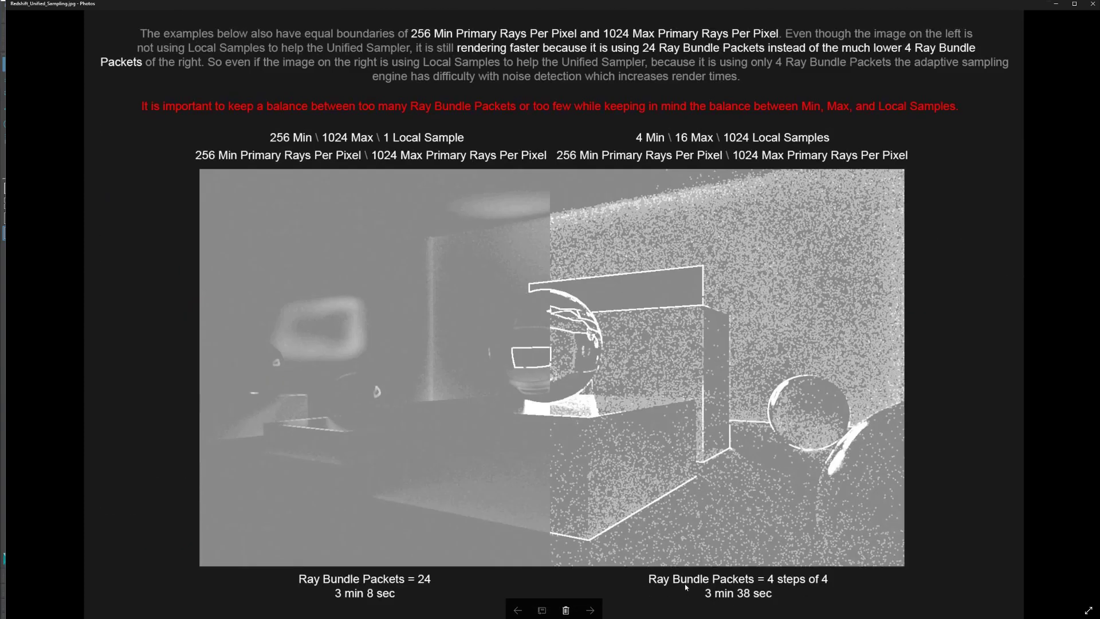
click(1057, 7)
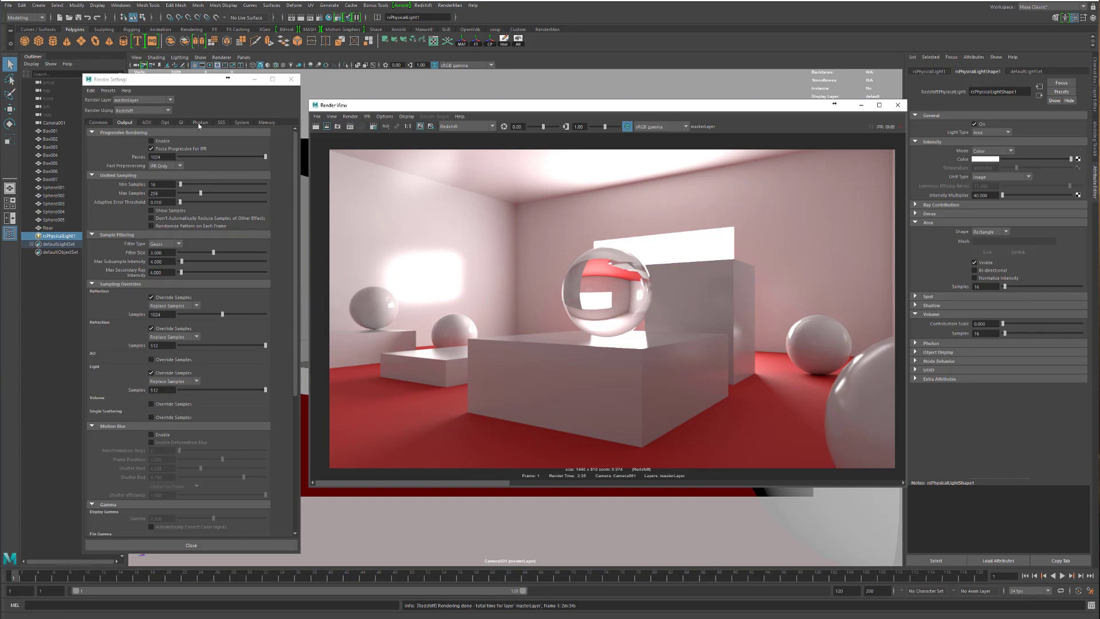
Step: Check the Brute Force ray count and sample filtering settings, and compare the central box's front face with the kept image
click(180, 122)
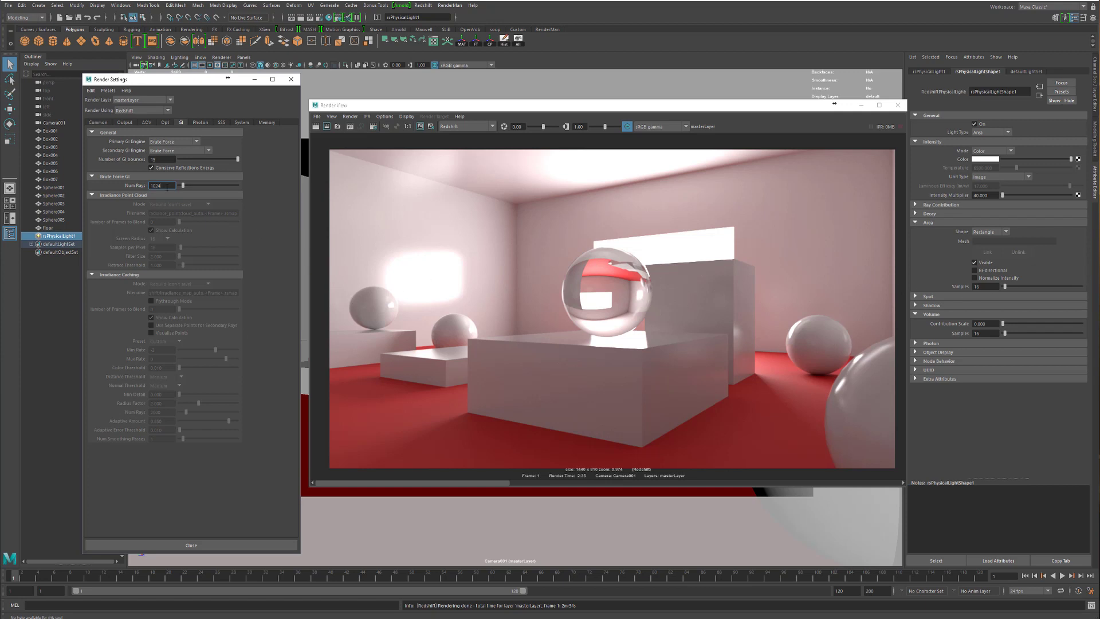
click(124, 123)
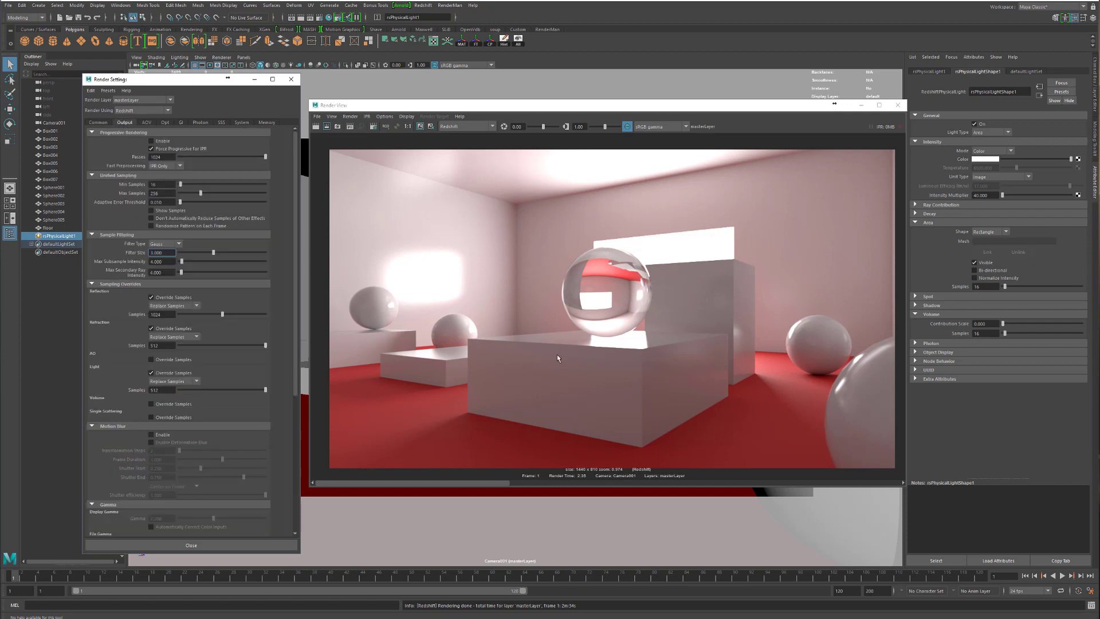
scroll(557, 354, up, 5)
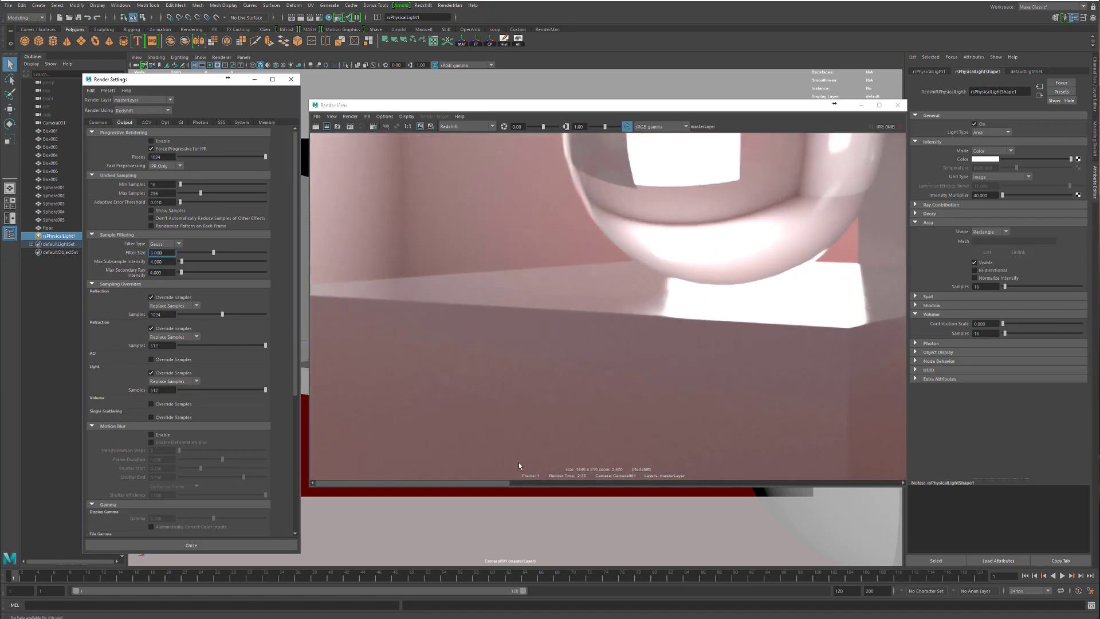
click(527, 483)
click(449, 483)
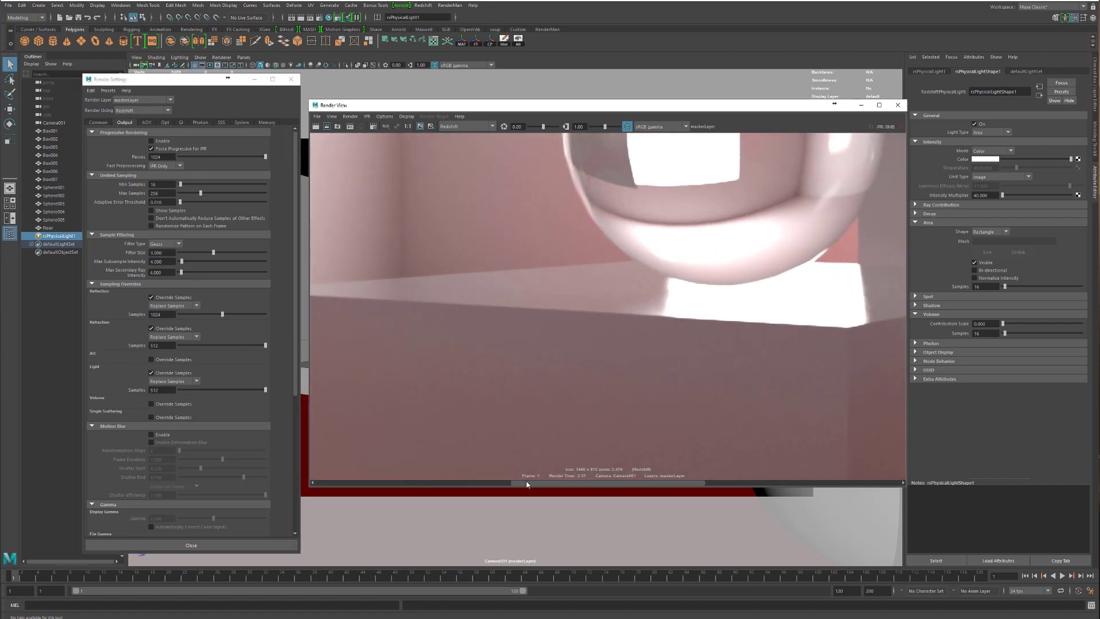
Step: Inspect the central box and the whole frame of the latest render, and recheck the GI ray count and output sampling settings
scroll(405, 309, down, 3)
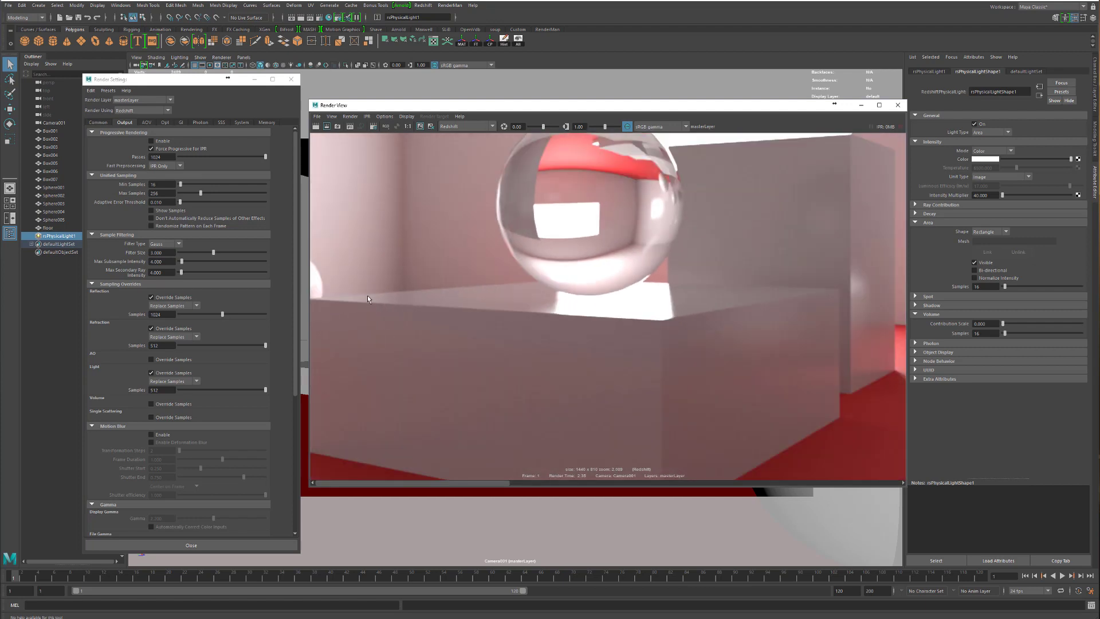
scroll(474, 395, up, 1)
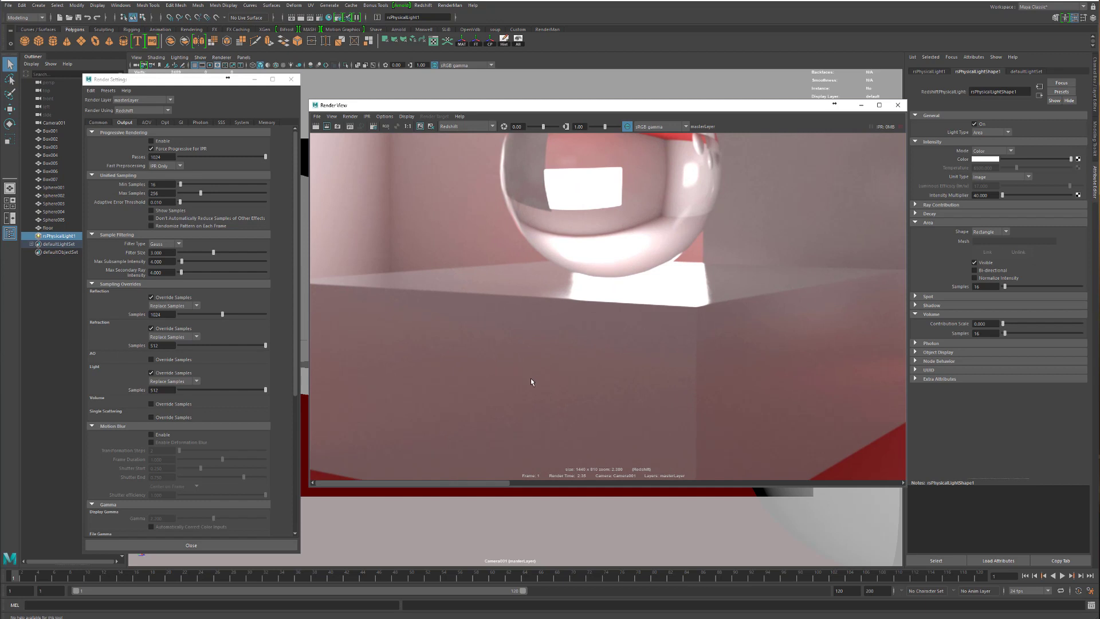
scroll(531, 382, down, 2)
scroll(530, 382, down, 4)
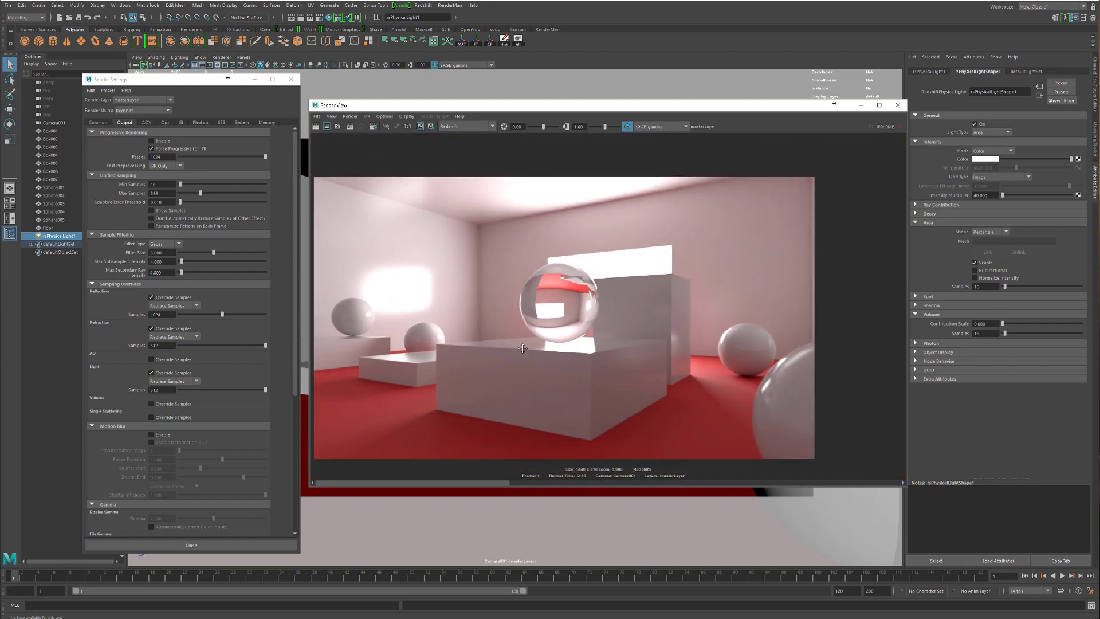
scroll(541, 342, up, 2)
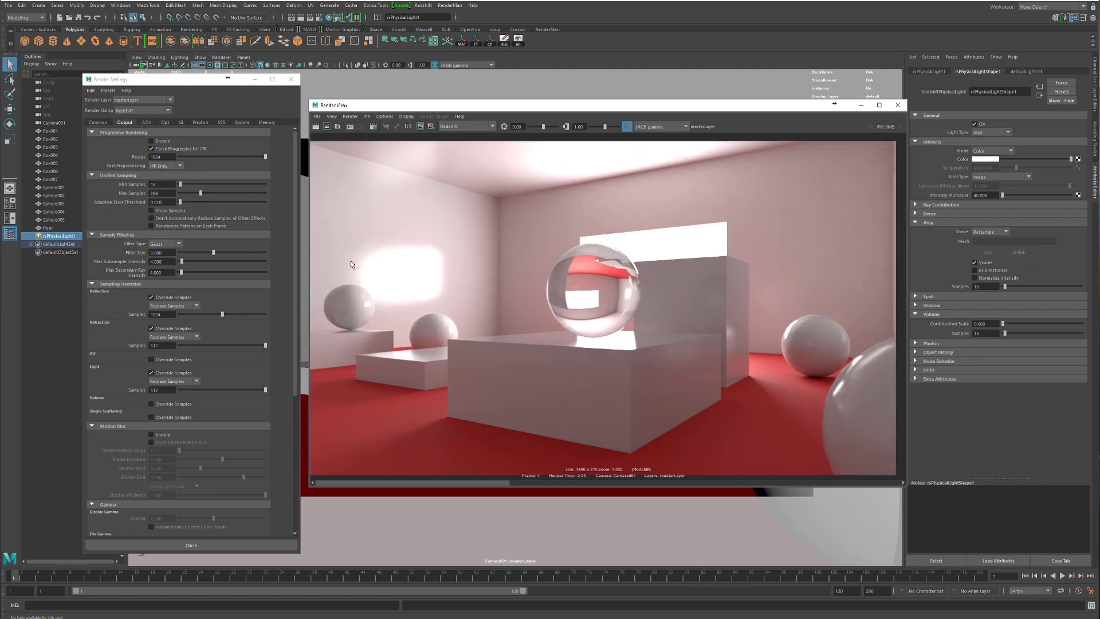
scroll(412, 268, up, 1)
click(183, 123)
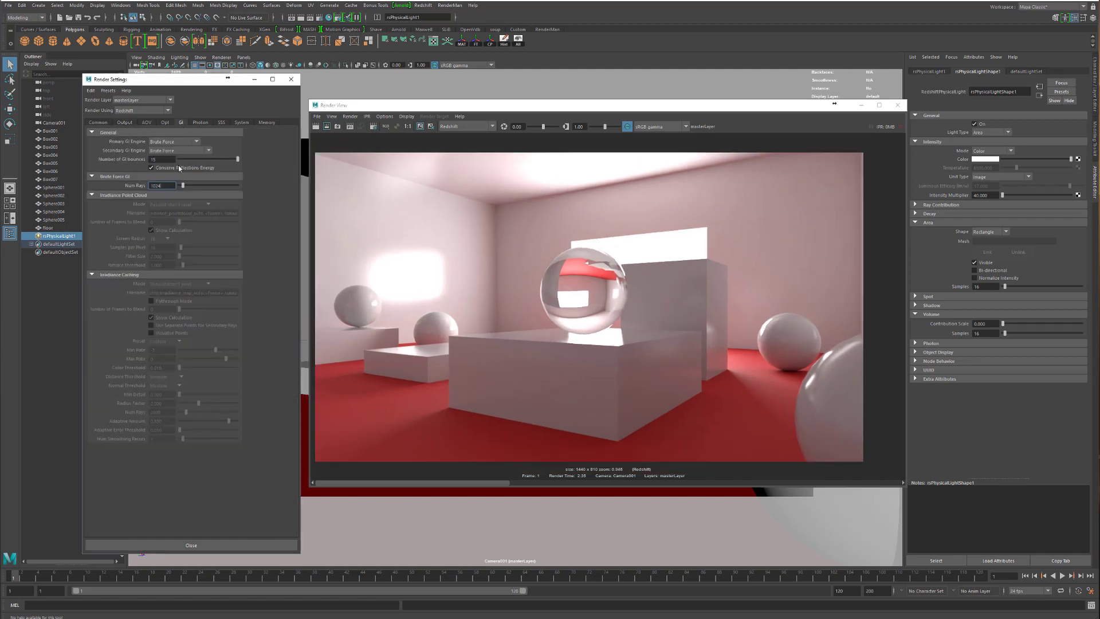
click(124, 123)
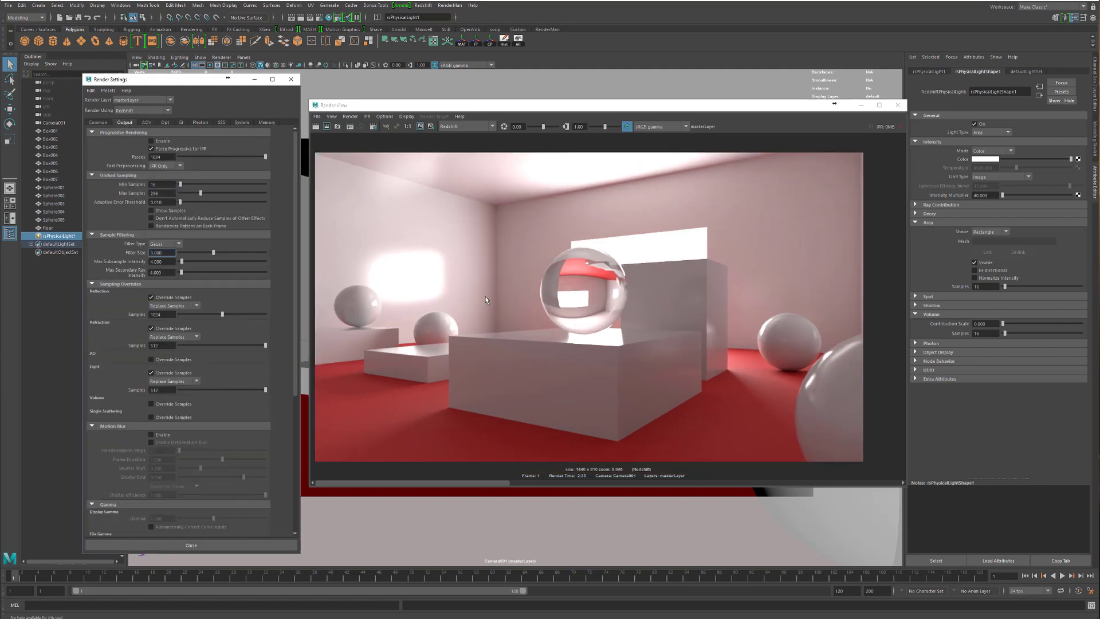
alt+middle_drag(501, 295, 514, 283)
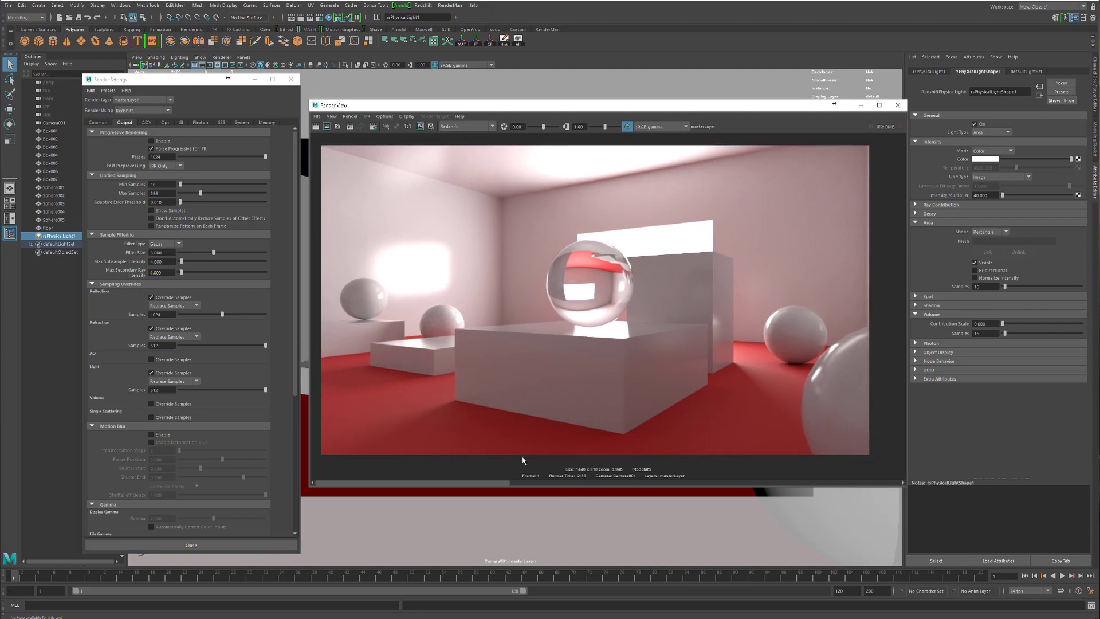
alt+middle_drag(626, 282, 633, 285)
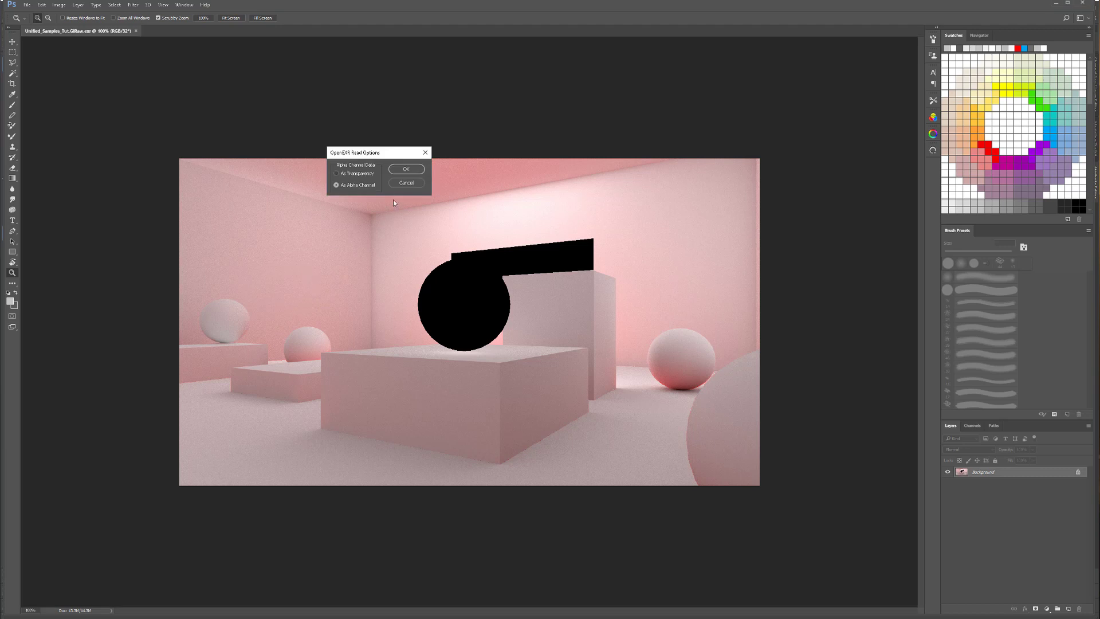
Step: In Photoshop, place the new Unified_Samples_Tut.GIRaw EXR as a layer over the earlier pass, reading its alpha as an alpha channel
click(398, 169)
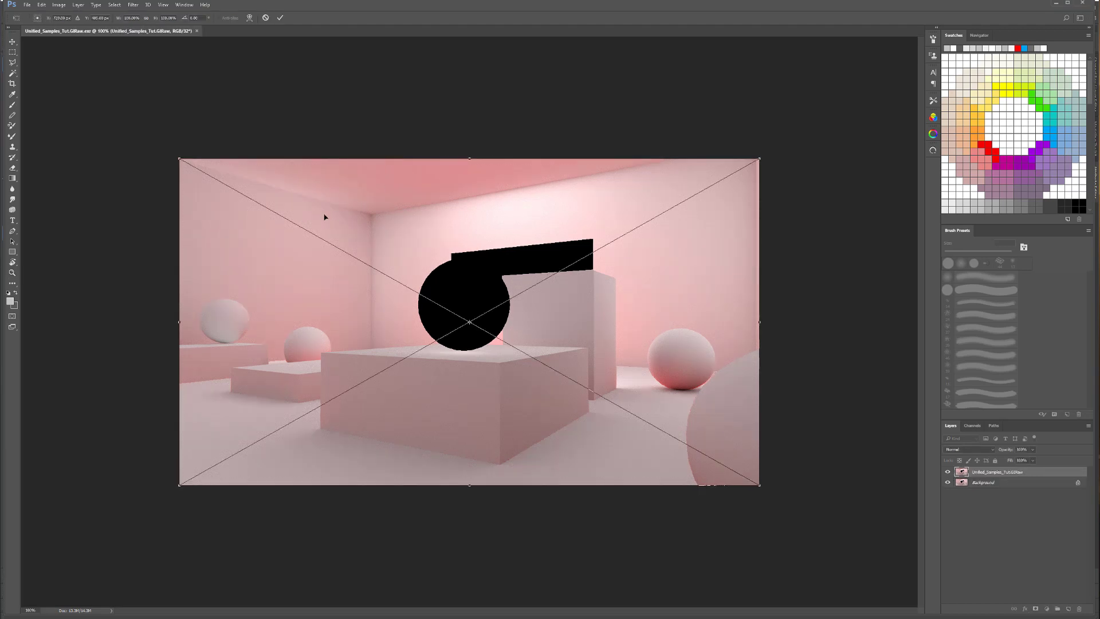
click(280, 18)
Step: Compare the GI noise around the upper wall corner by toggling the visibility of the newly placed layer
drag(346, 214, 396, 224)
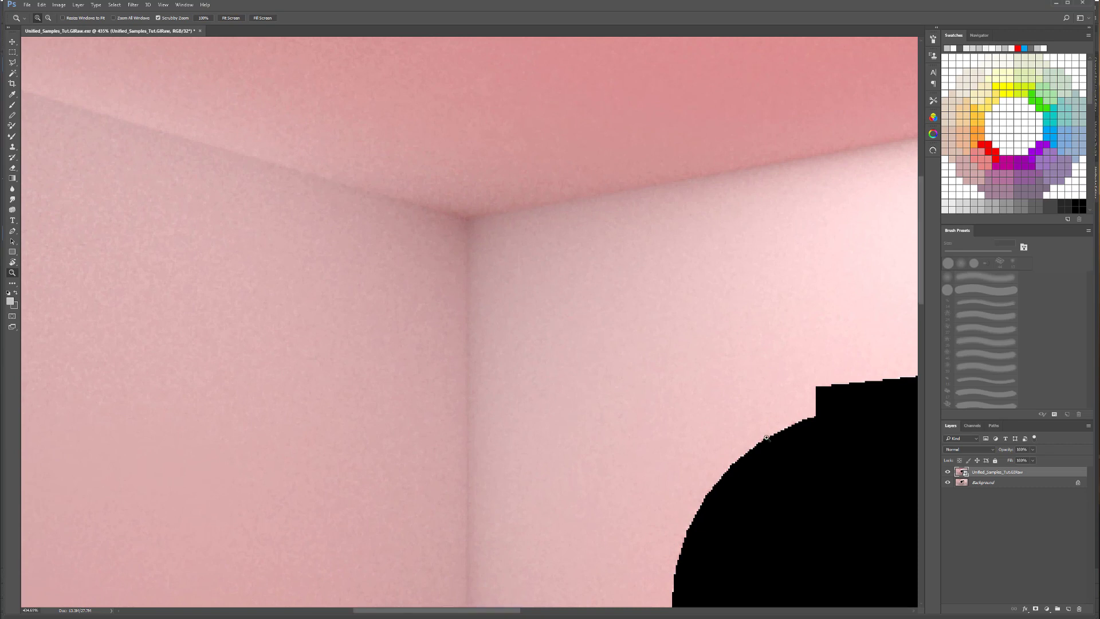
click(948, 473)
click(948, 473)
click(948, 473)
click(948, 473)
click(948, 473)
click(947, 473)
drag(690, 421, 624, 438)
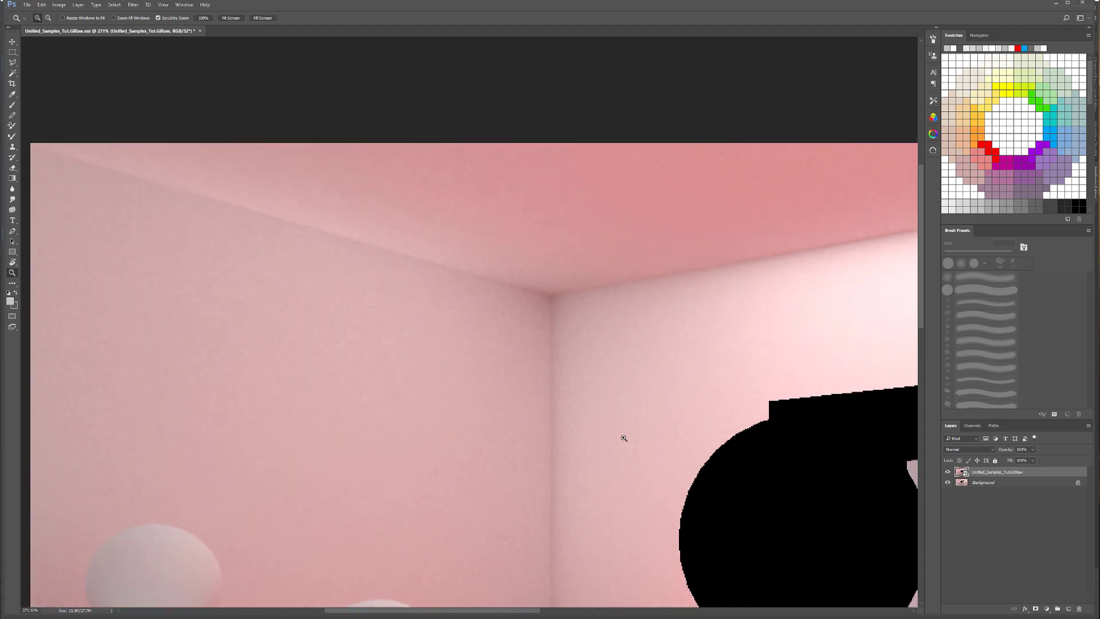
click(949, 473)
click(948, 473)
Step: Return to Maya and examine the walls, spheres and central box up close in the latest render
click(1056, 6)
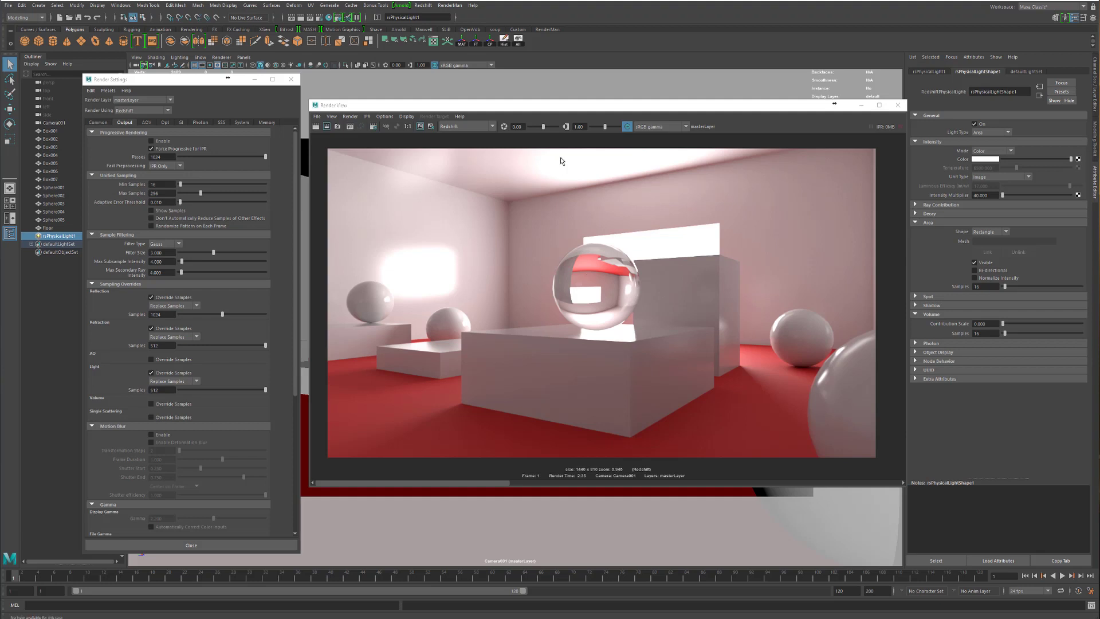
click(598, 113)
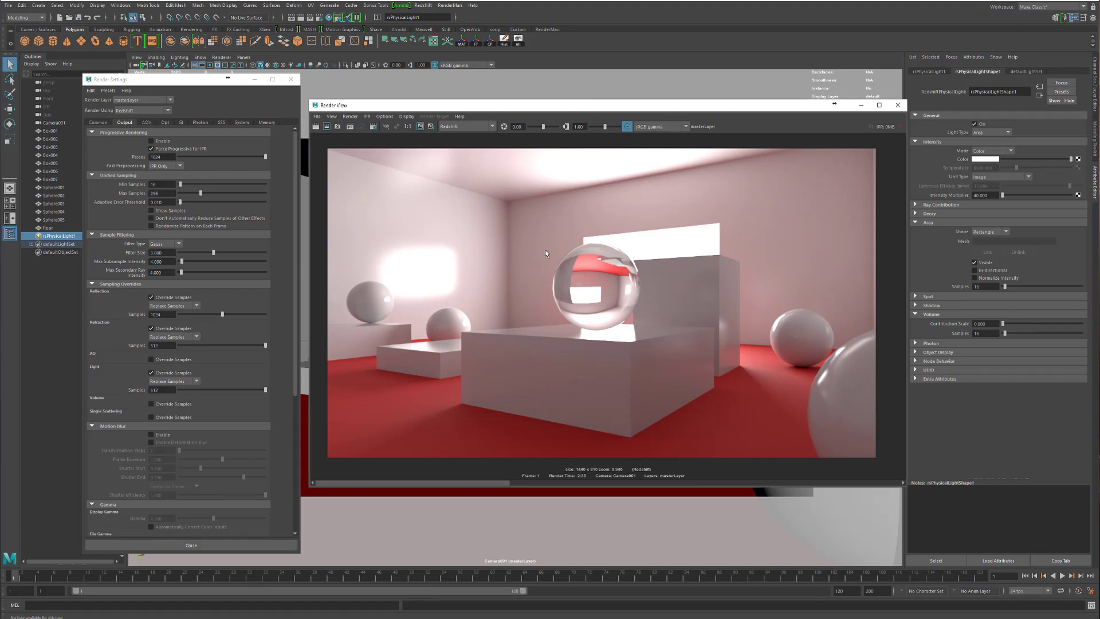
click(545, 250)
scroll(456, 263, up, 3)
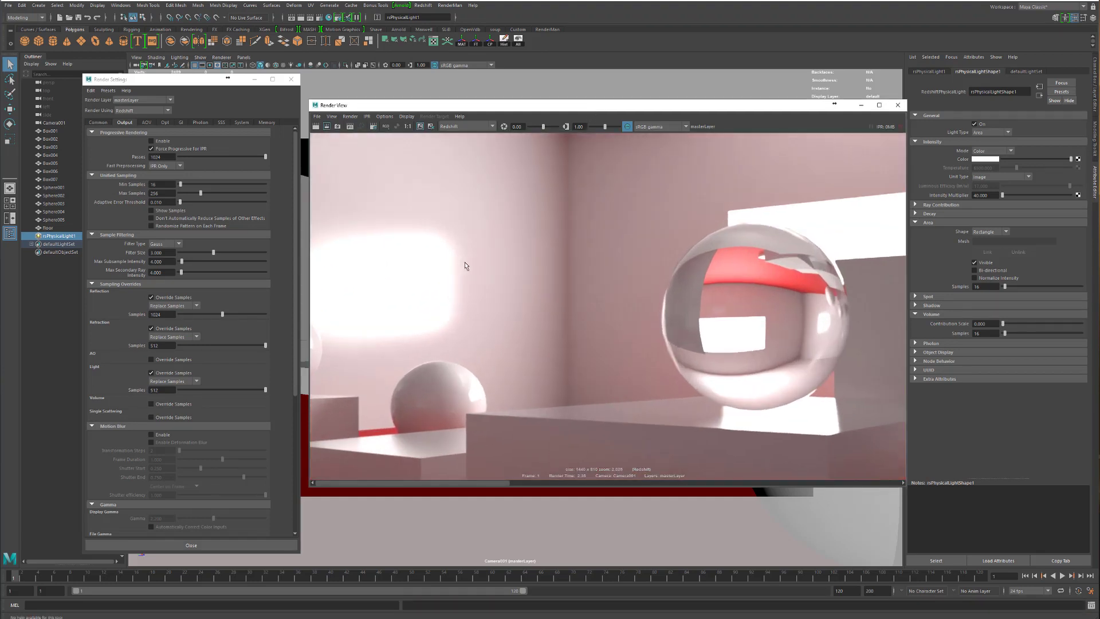
scroll(646, 316, down, 3)
scroll(646, 315, up, 1)
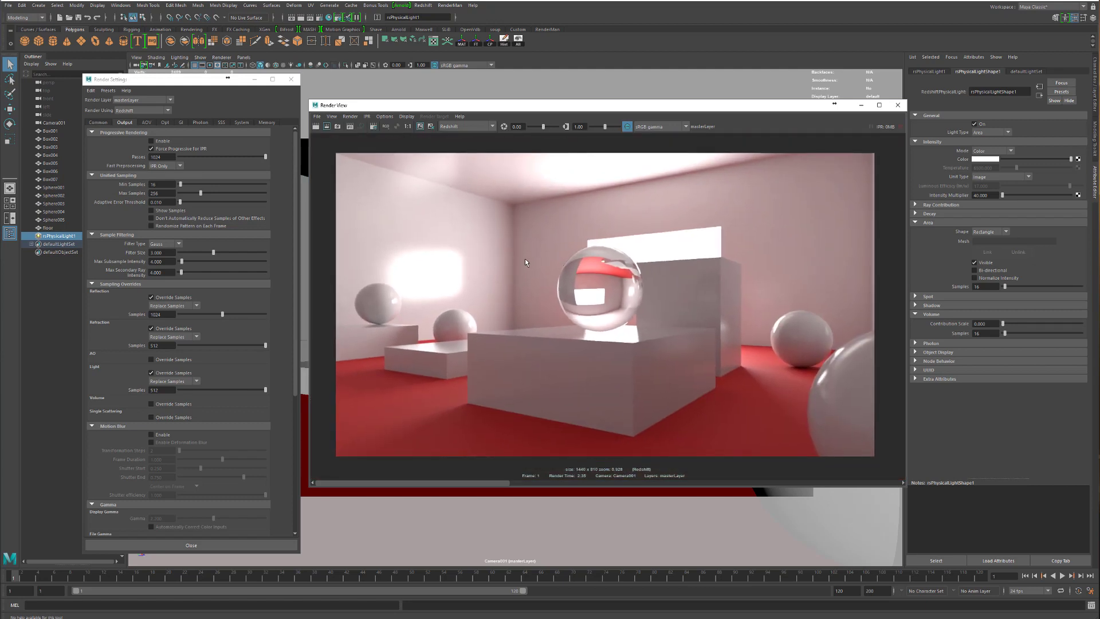
scroll(509, 263, up, 1)
scroll(419, 297, up, 5)
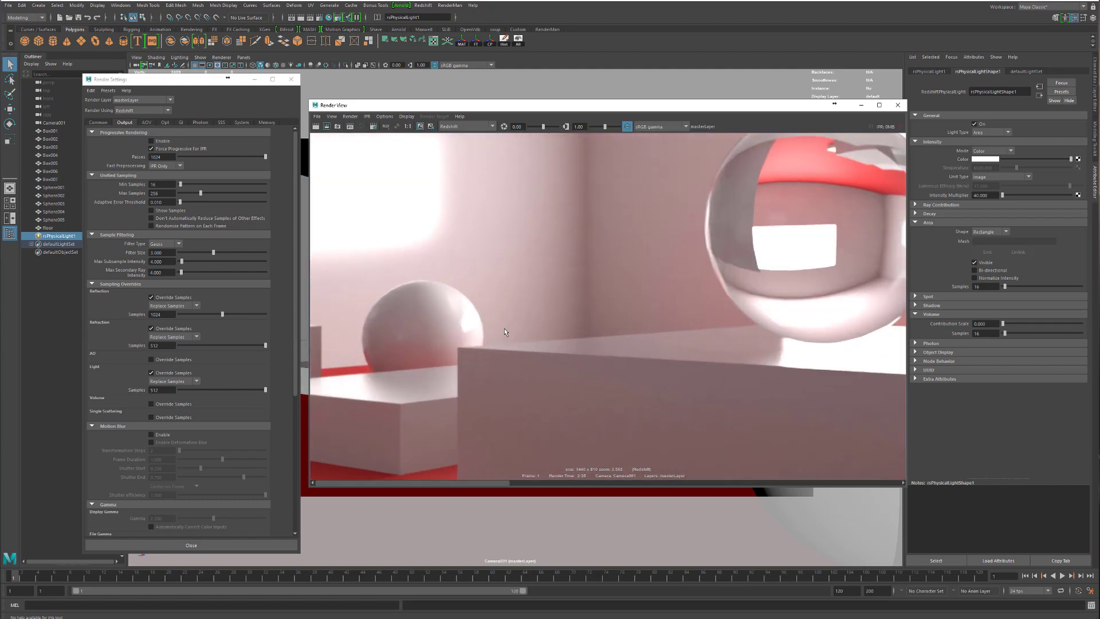
Step: Set the Brute Force GI Num Rays to 2048
scroll(542, 315, up, 2)
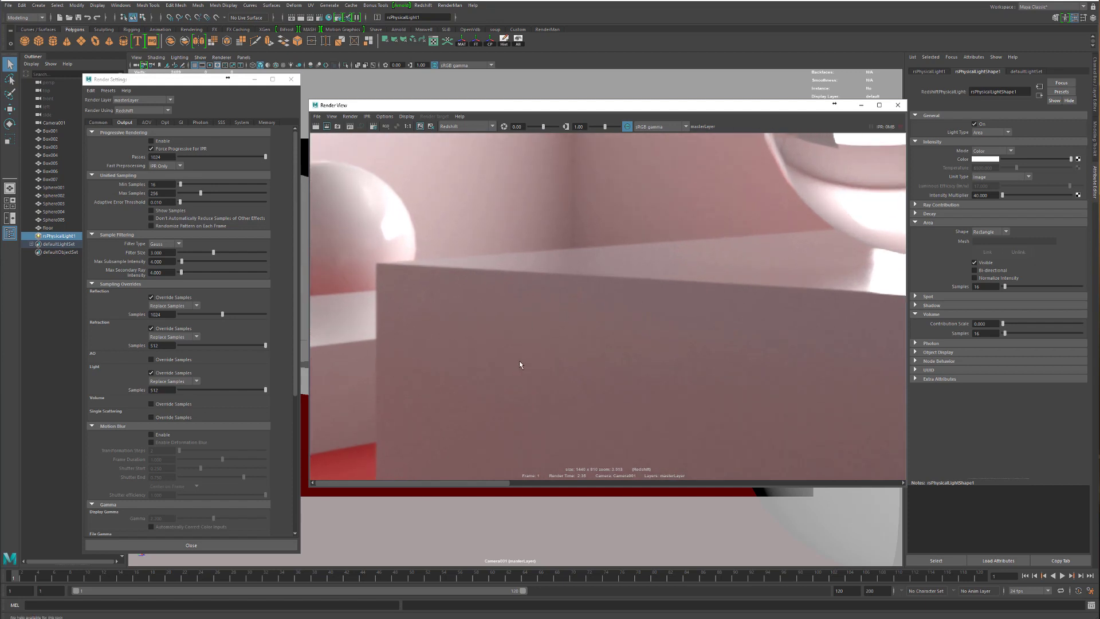
scroll(645, 274, down, 1)
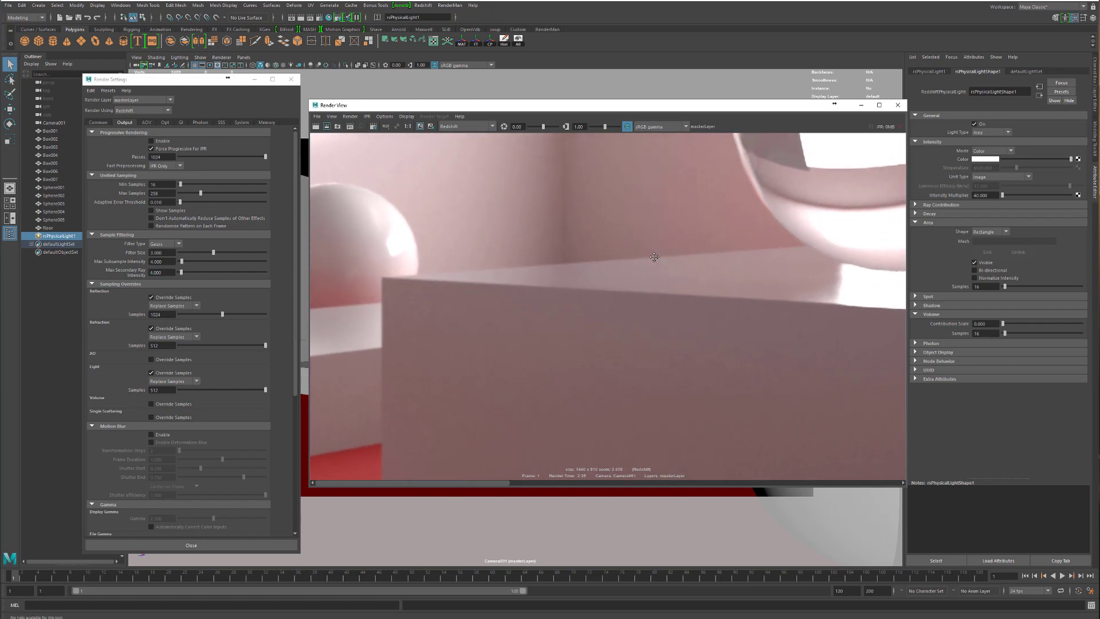
click(181, 122)
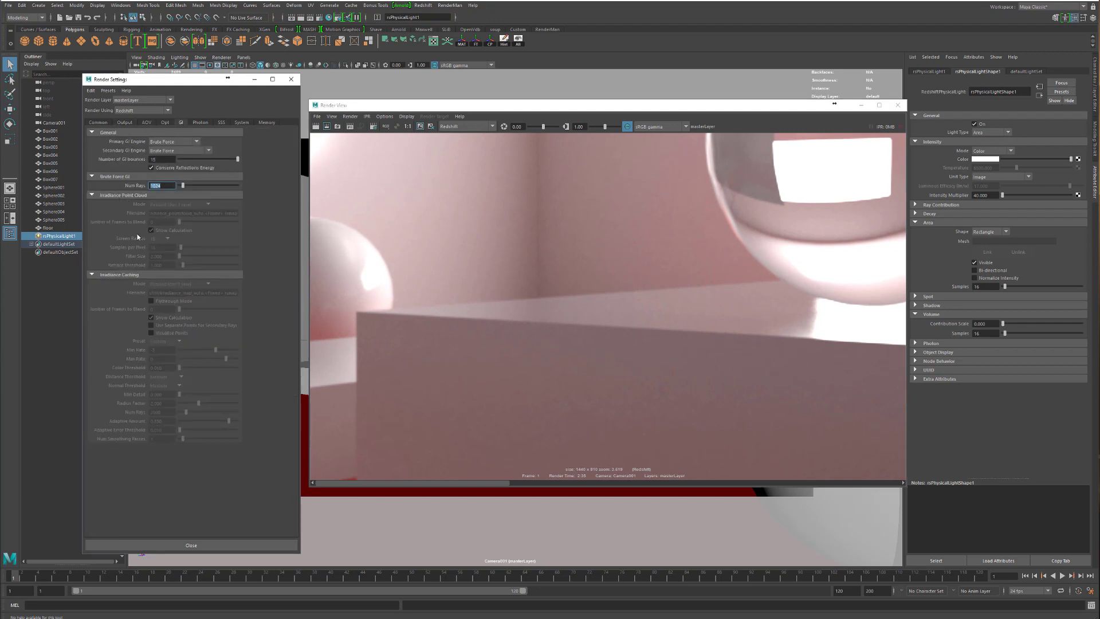
text(2048)
key(Return)
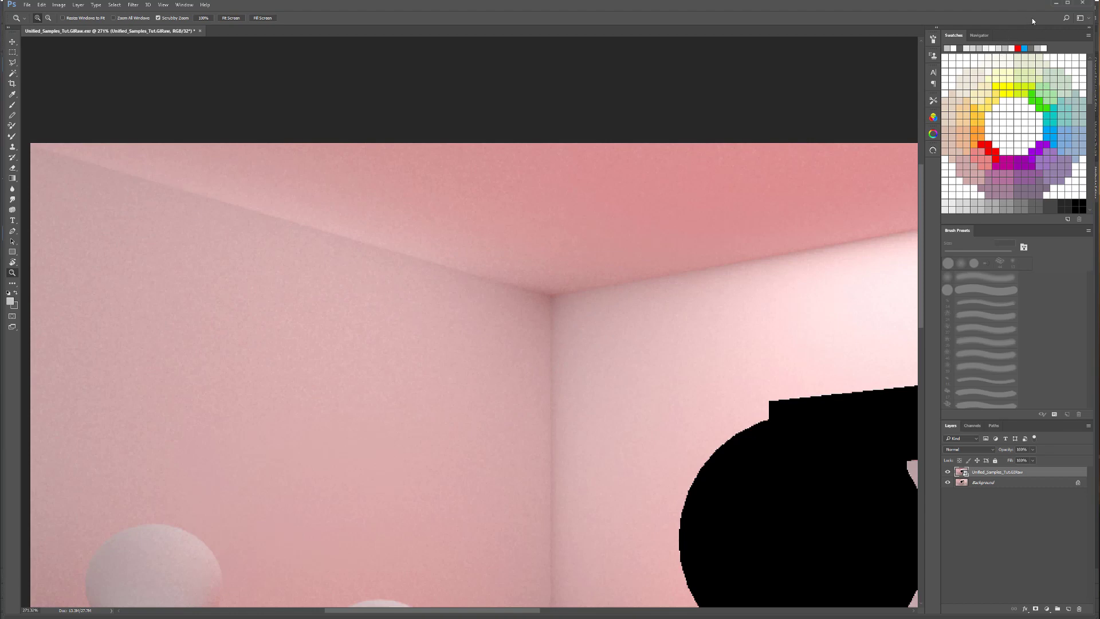
Step: Switch from Photoshop back to Maya and return the Brute Force GI Num Rays to 1024
click(1056, 3)
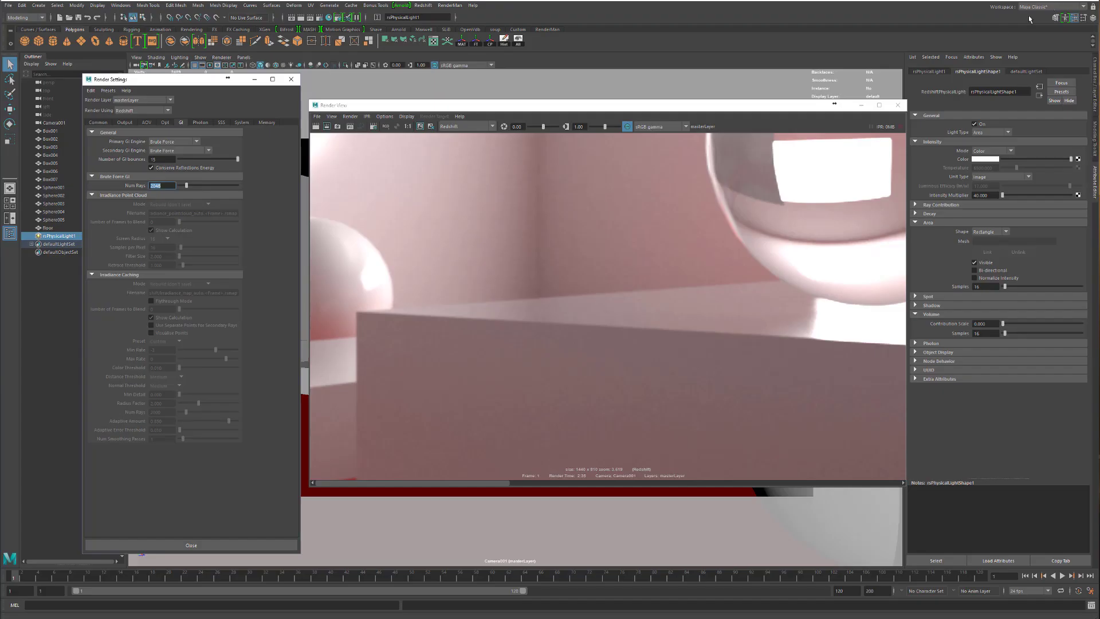
click(171, 185)
double_click(171, 185)
click(166, 185)
Step: Review the Unified Sampling max samples and adaptive error threshold, and view the whole frame of the current render
click(125, 123)
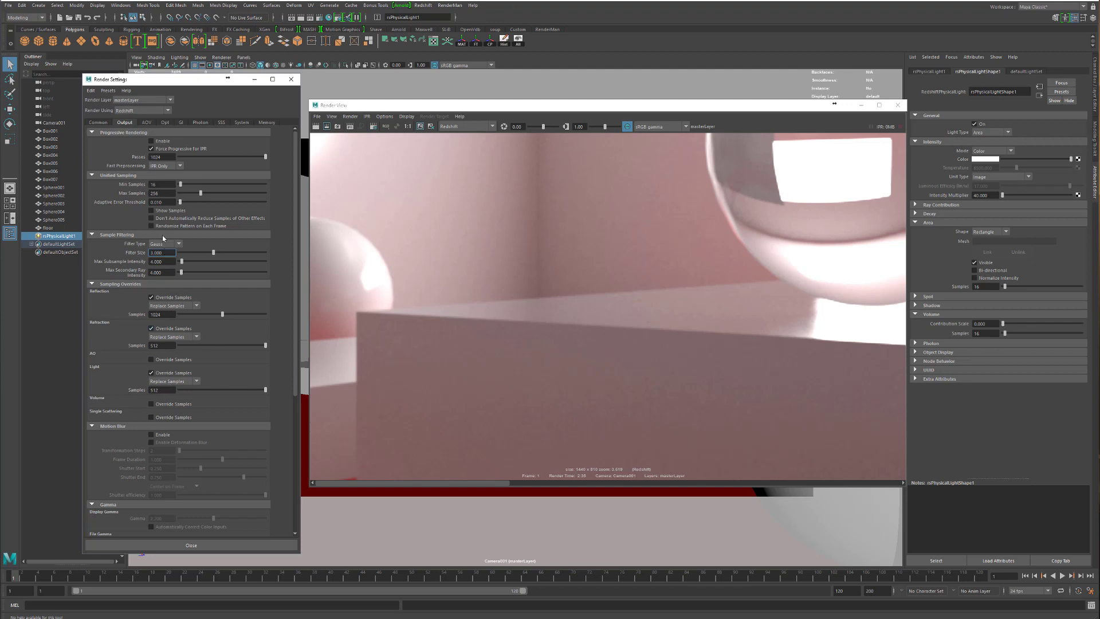
click(161, 193)
click(163, 202)
scroll(553, 292, down, 5)
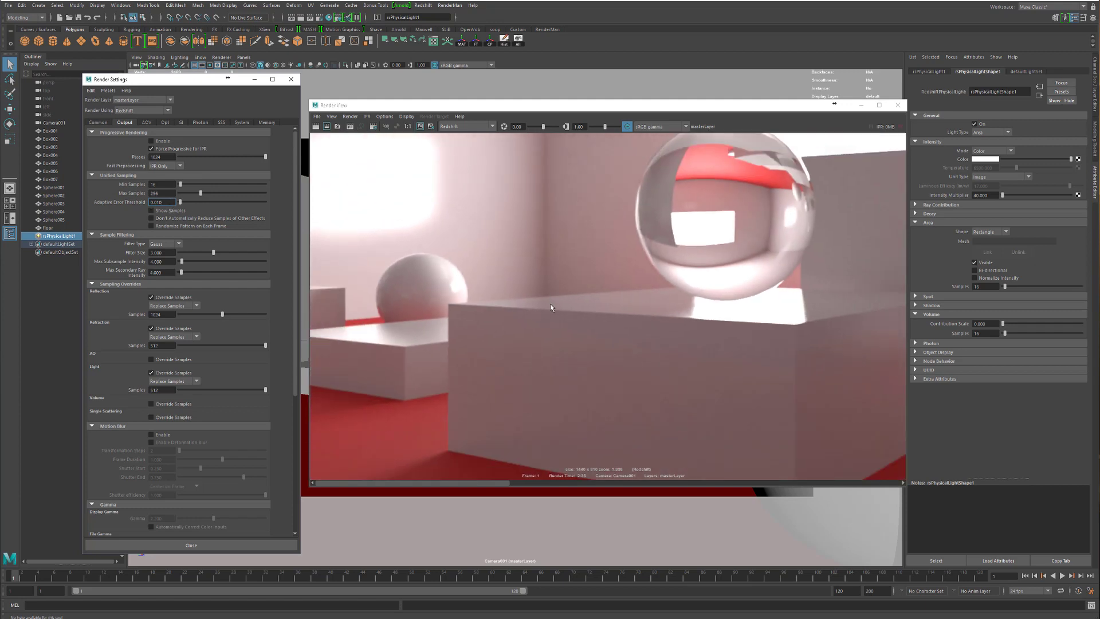
scroll(596, 336, down, 4)
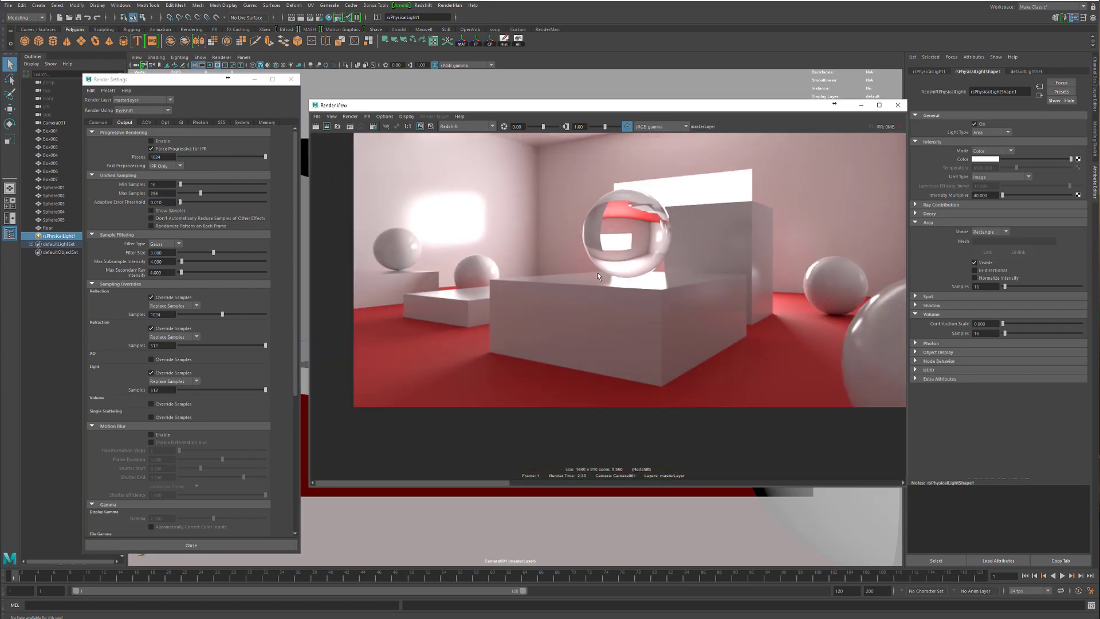
alt+middle_drag(592, 289, 591, 310)
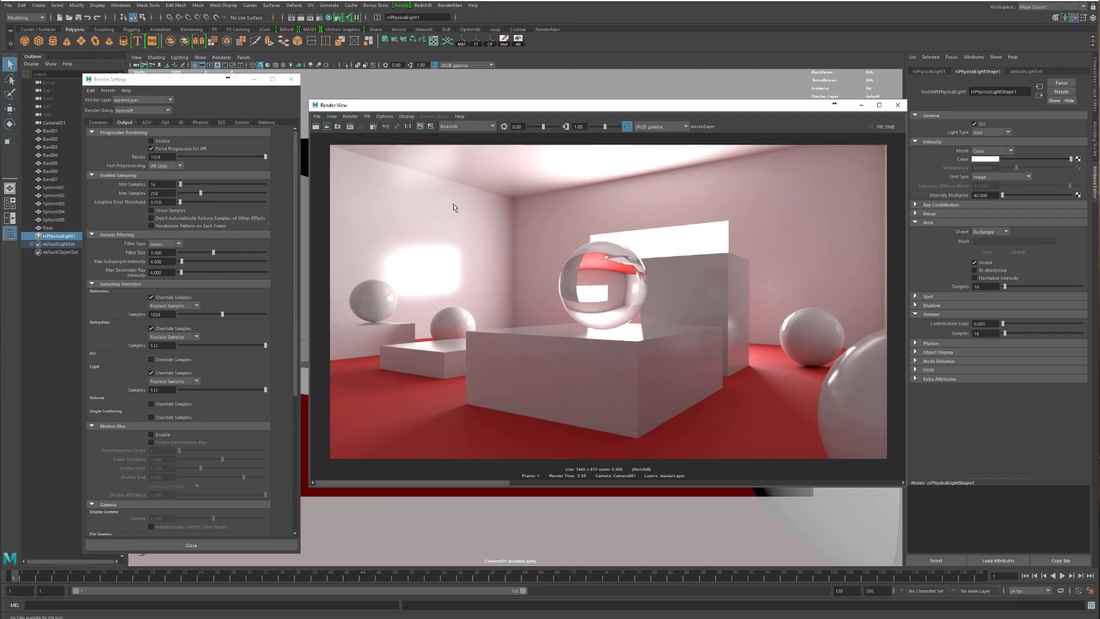
Step: Keep the current image in the Render View and render again with the Adaptive Error Threshold set to 0.1
click(420, 127)
click(166, 202)
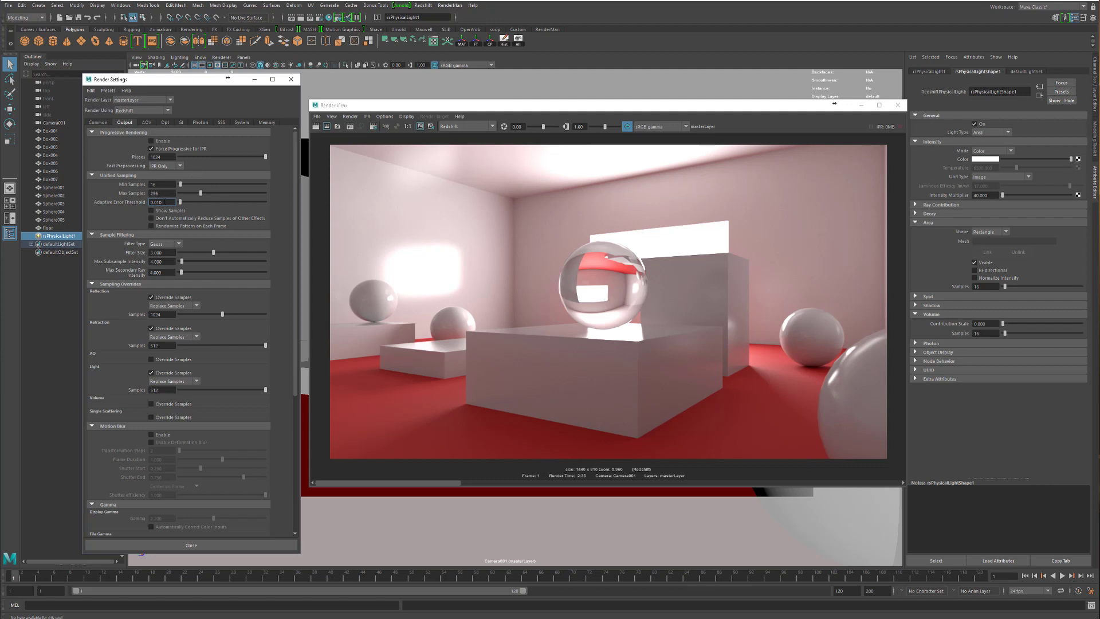
drag(162, 202, 157, 203)
double_click(159, 202)
text(0.1)
key(Return)
click(166, 203)
click(317, 127)
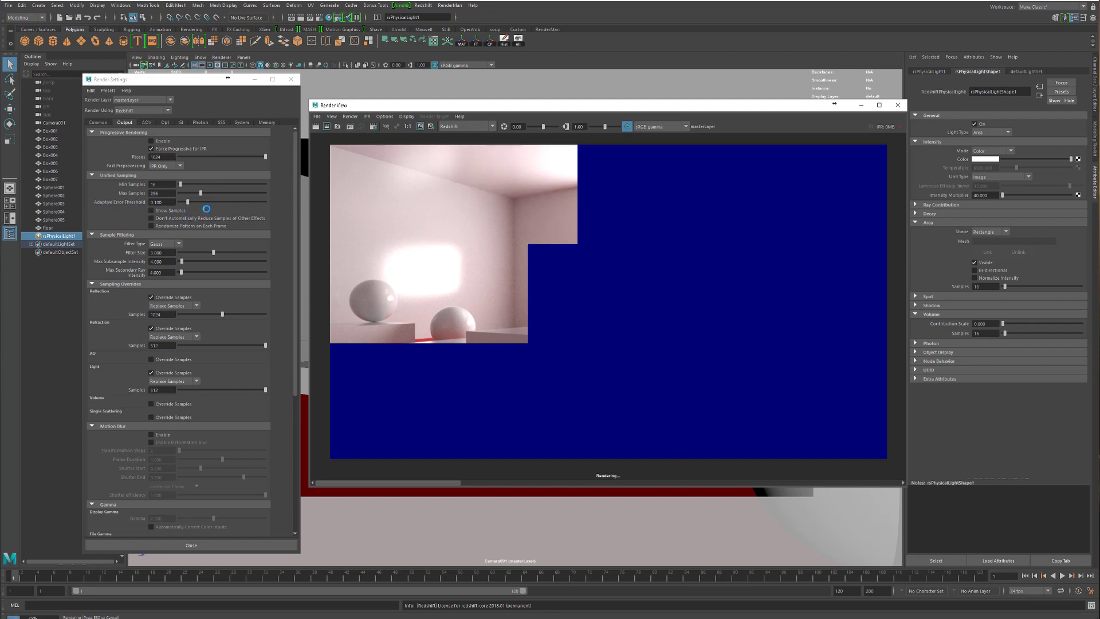
Step: Inspect the noise around the back wall corner and the whole frame while the render progresses
scroll(435, 234, up, 5)
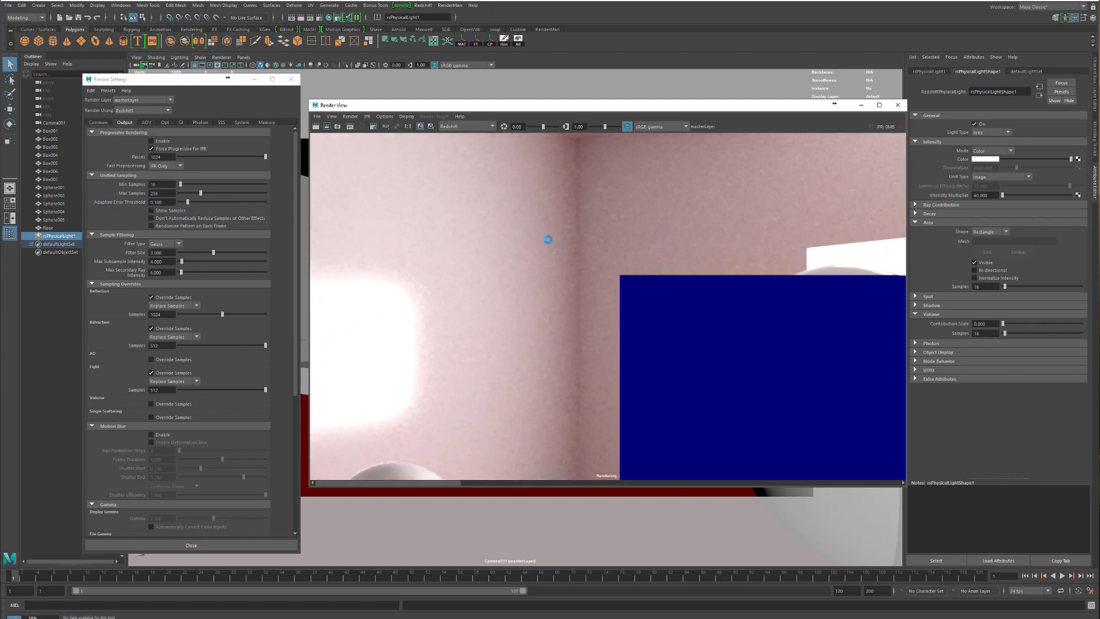
scroll(452, 384, down, 4)
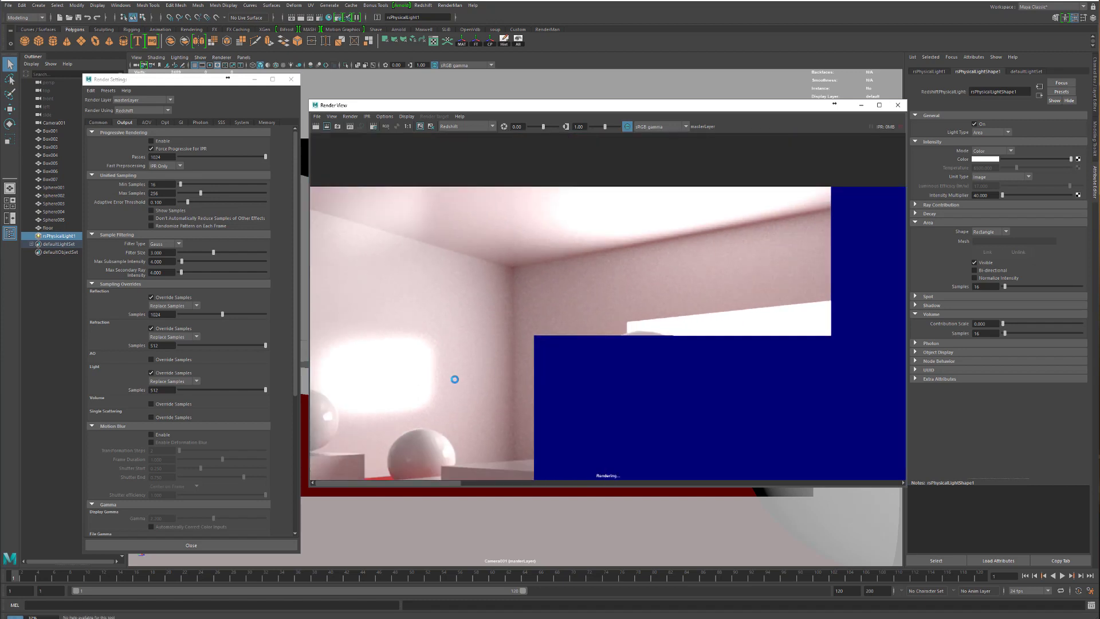
scroll(454, 379, down, 3)
alt+middle_drag(633, 413, 641, 282)
scroll(655, 283, down, 1)
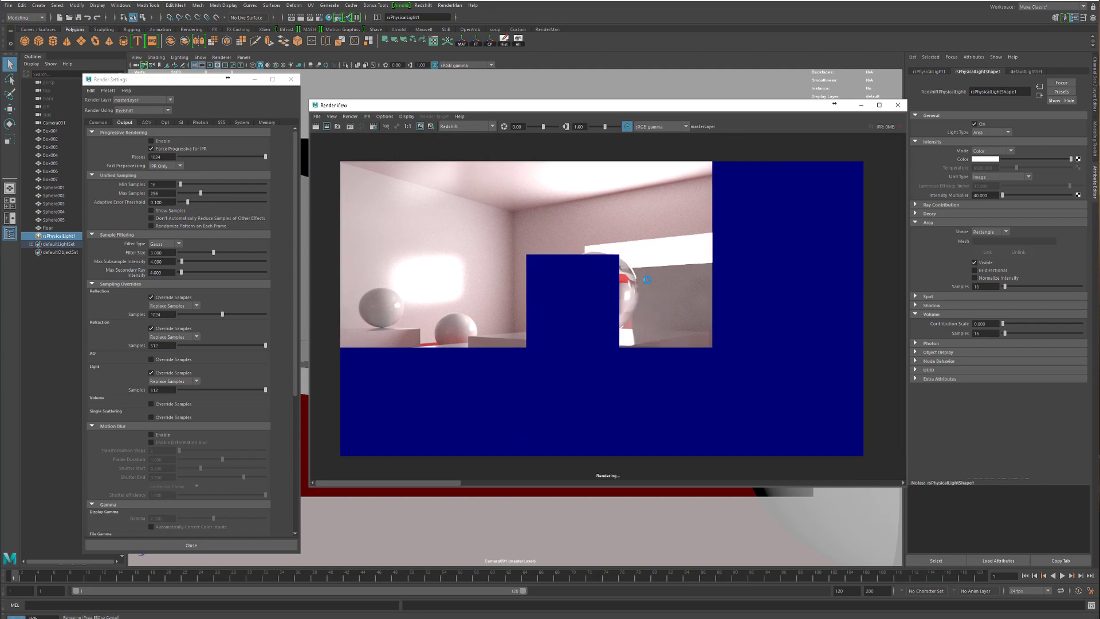
Step: Recheck the adaptive error threshold and the Brute Force GI ray count against the stored render
double_click(152, 203)
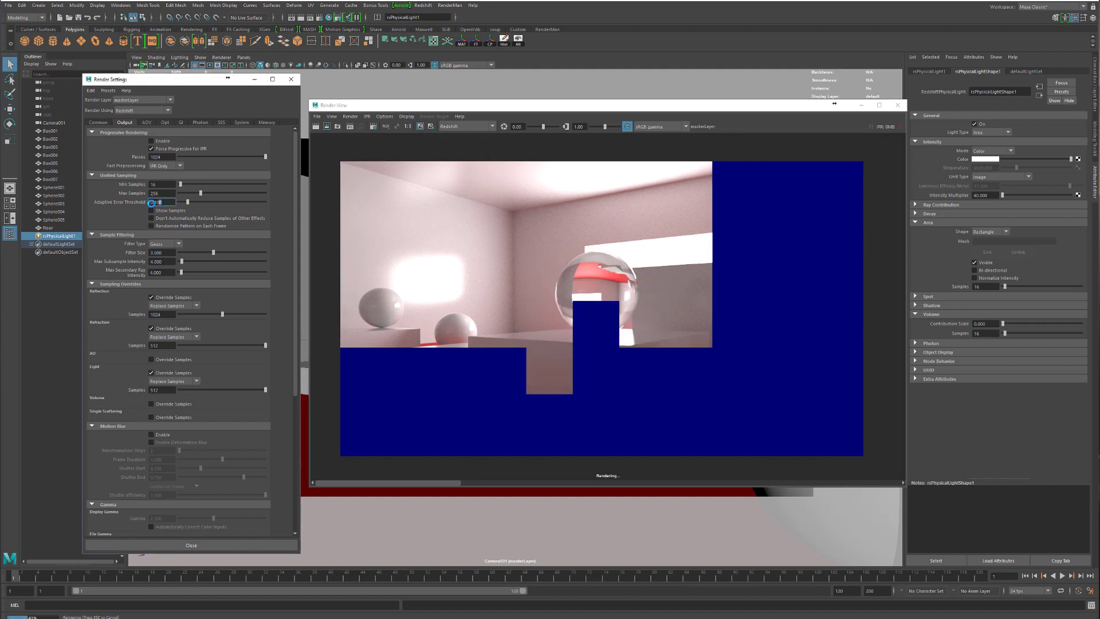
click(483, 483)
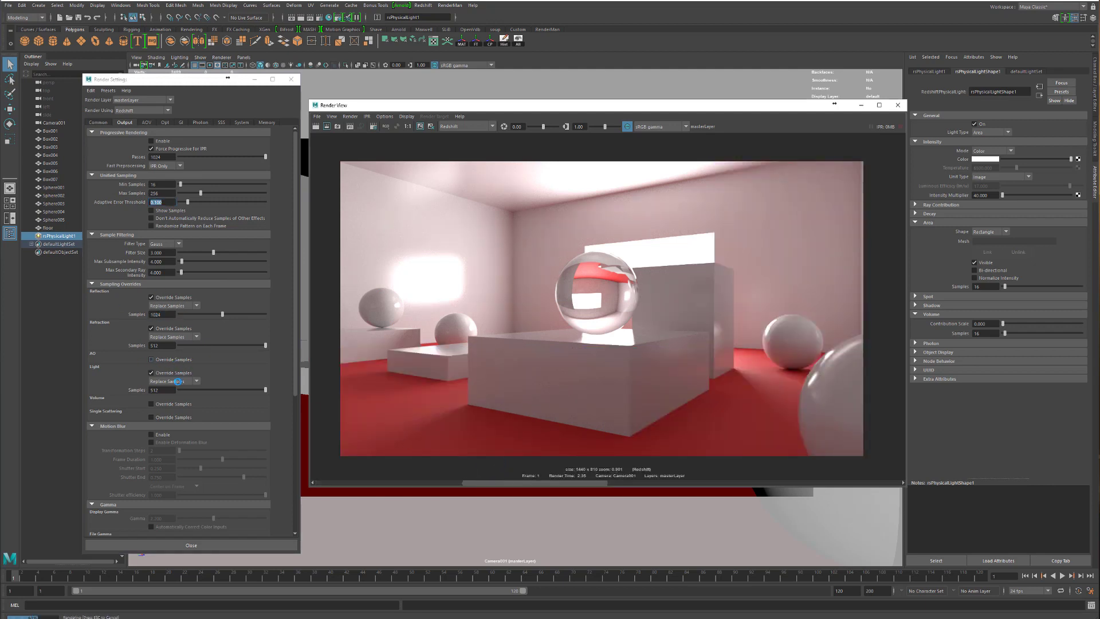
click(181, 122)
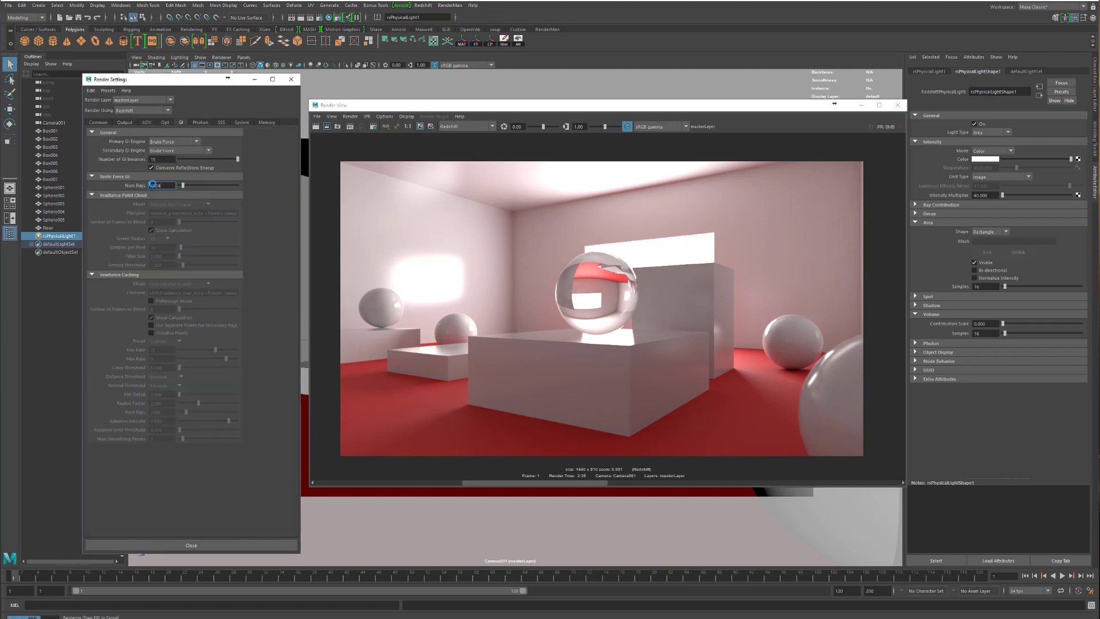
click(124, 122)
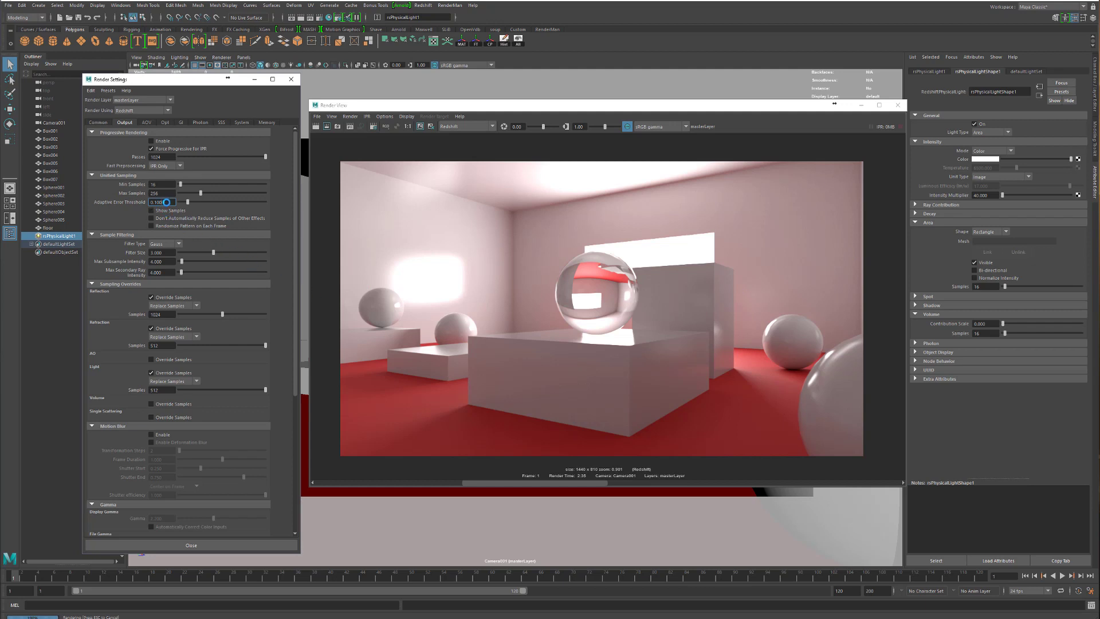
click(163, 202)
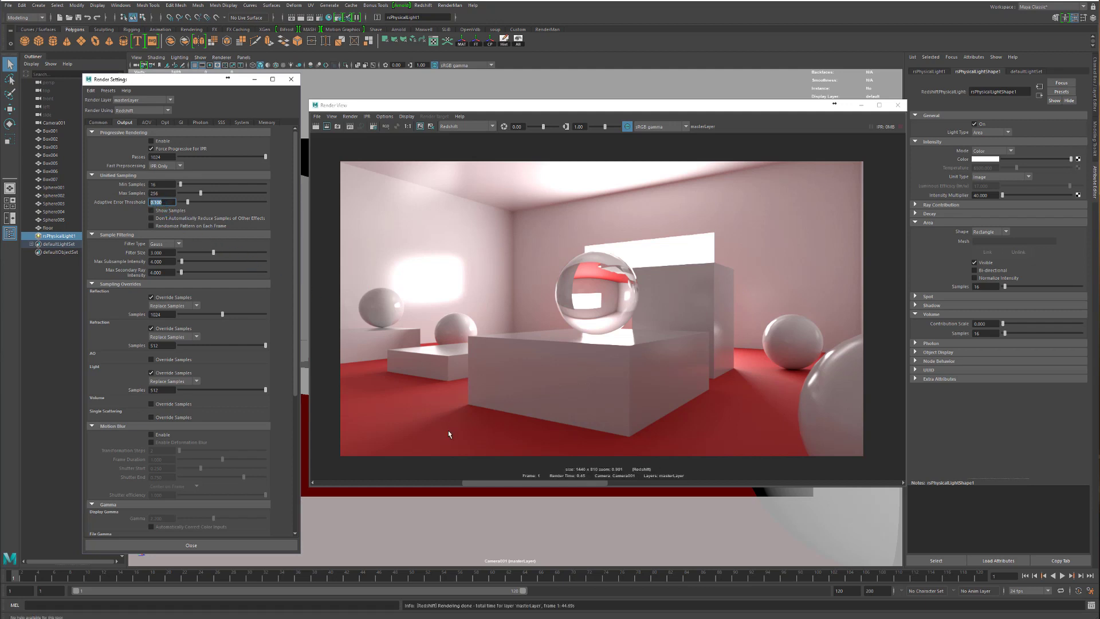
Step: Compare the stored and new renders, examining the noise on the walls around the corner up close
click(435, 486)
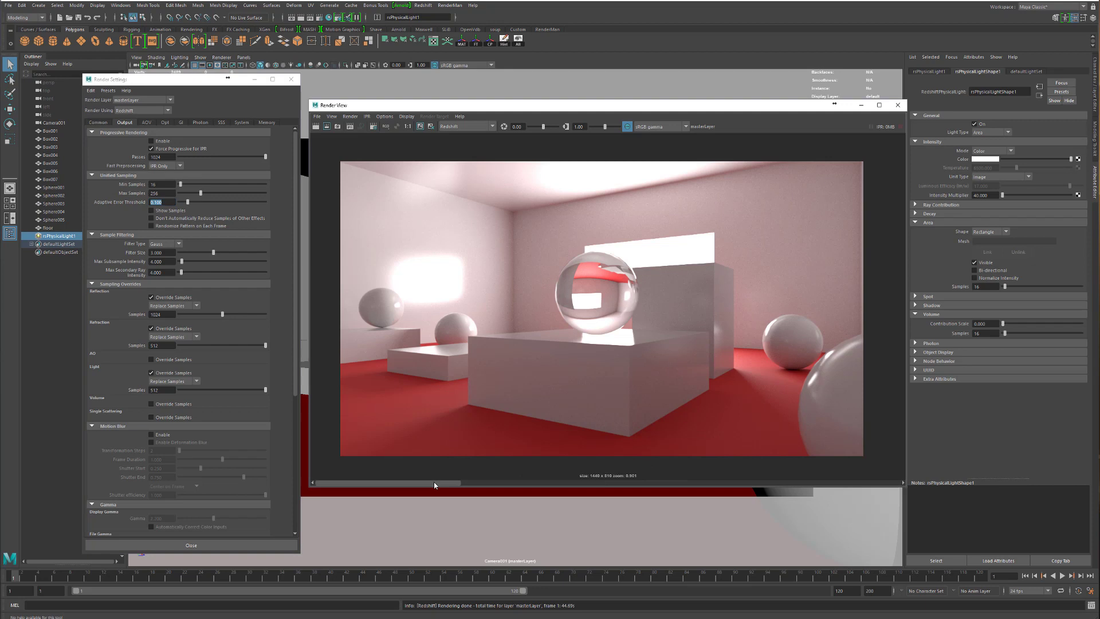
click(500, 486)
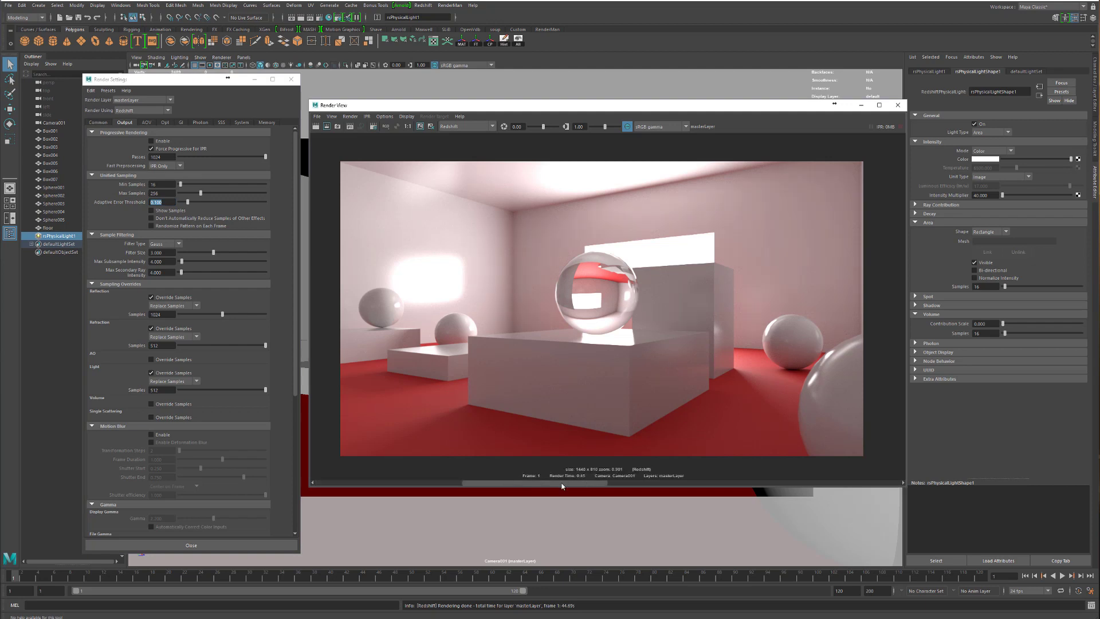
drag(561, 486, 445, 480)
scroll(493, 305, up, 5)
alt+middle_drag(492, 290, 561, 309)
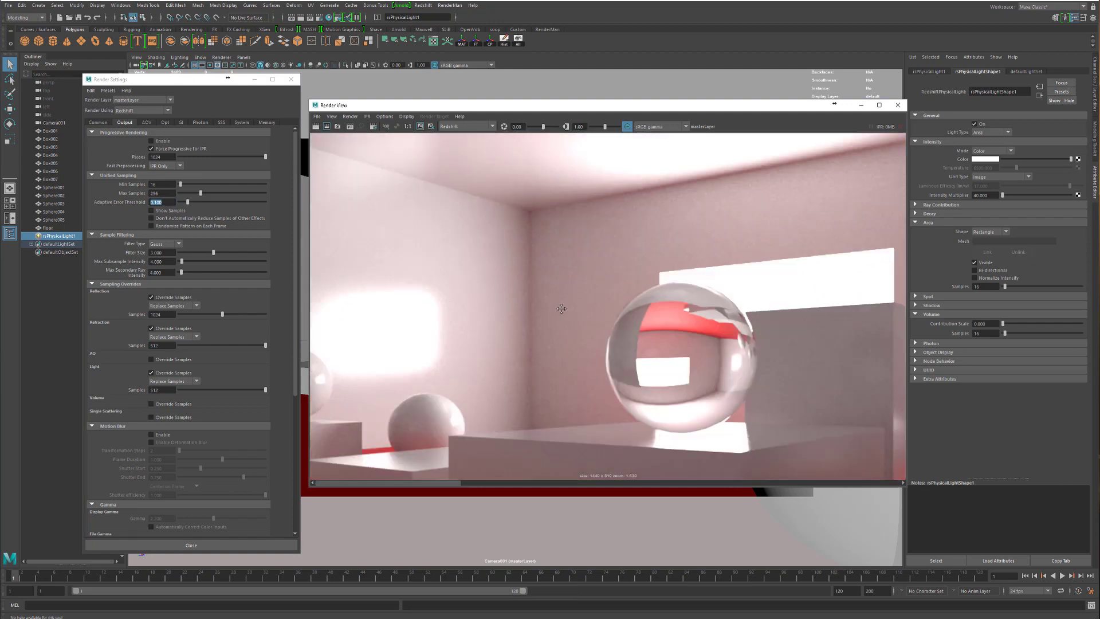
scroll(684, 314, up, 5)
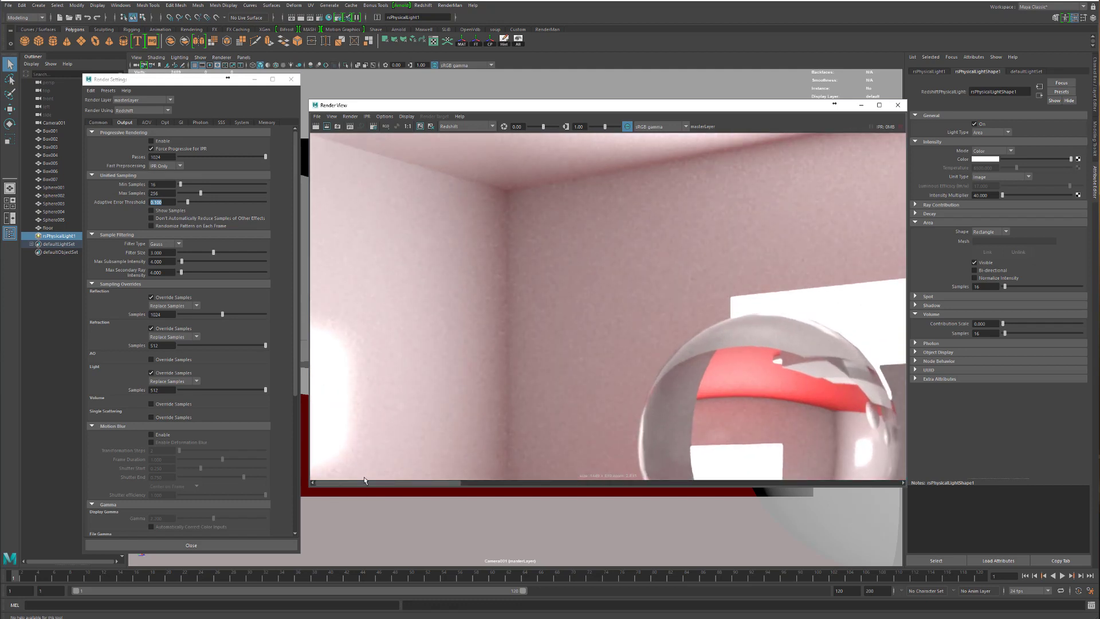
scroll(544, 377, down, 10)
alt+middle_drag(549, 377, 558, 251)
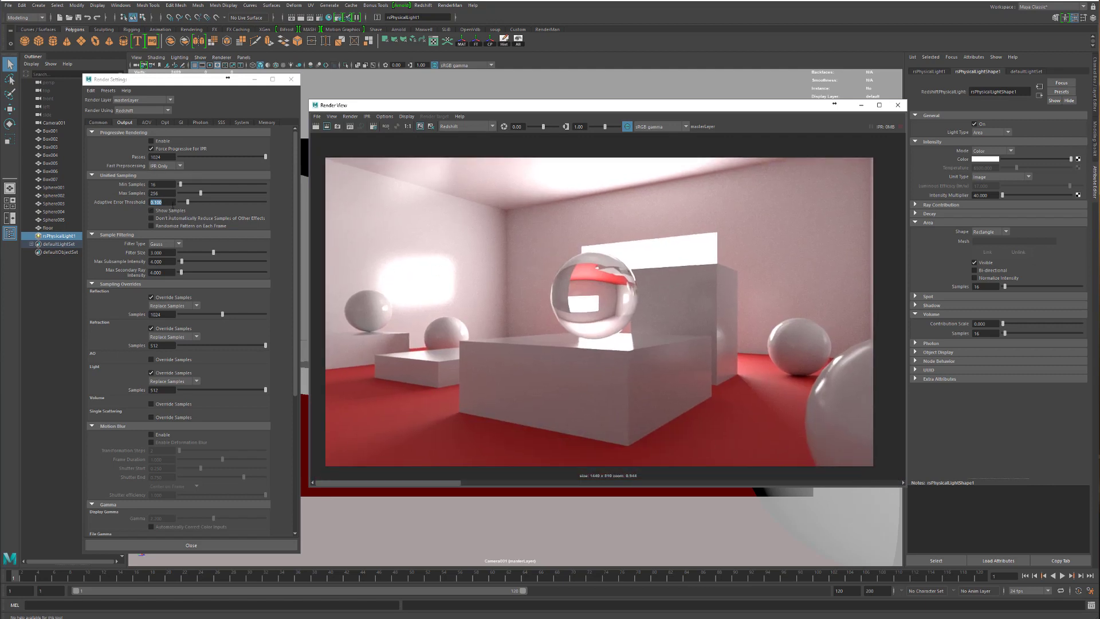
click(173, 204)
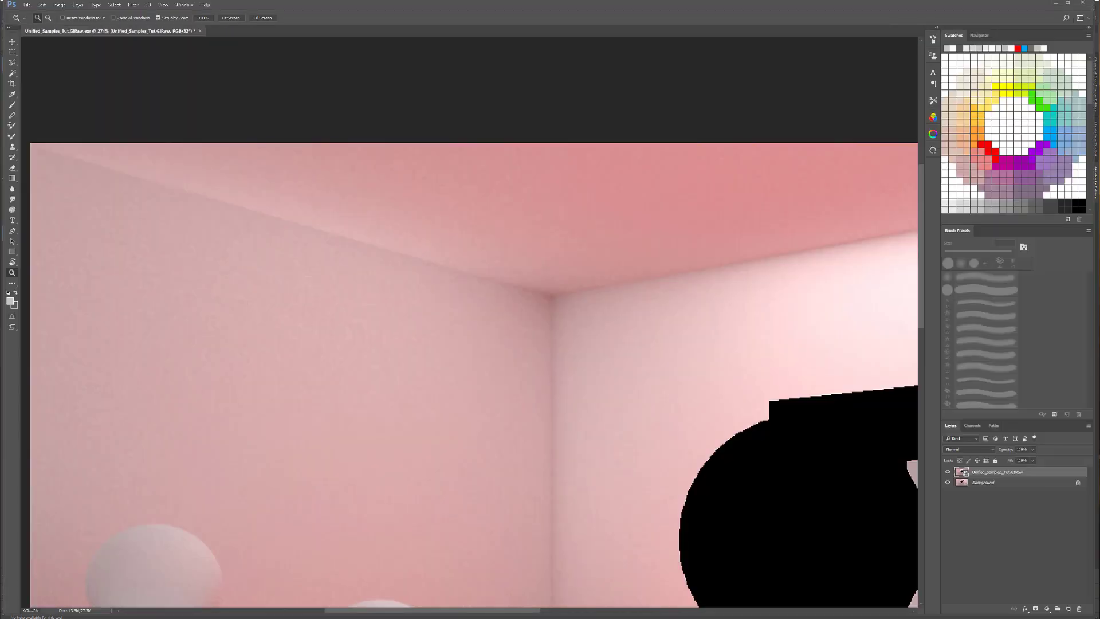
Step: In Photoshop, place the new GIRaw EXR aligned to the canvas, reading alpha as an alpha channel, and toggle its visibility to compare GI noise
drag(86, 340, 357, 338)
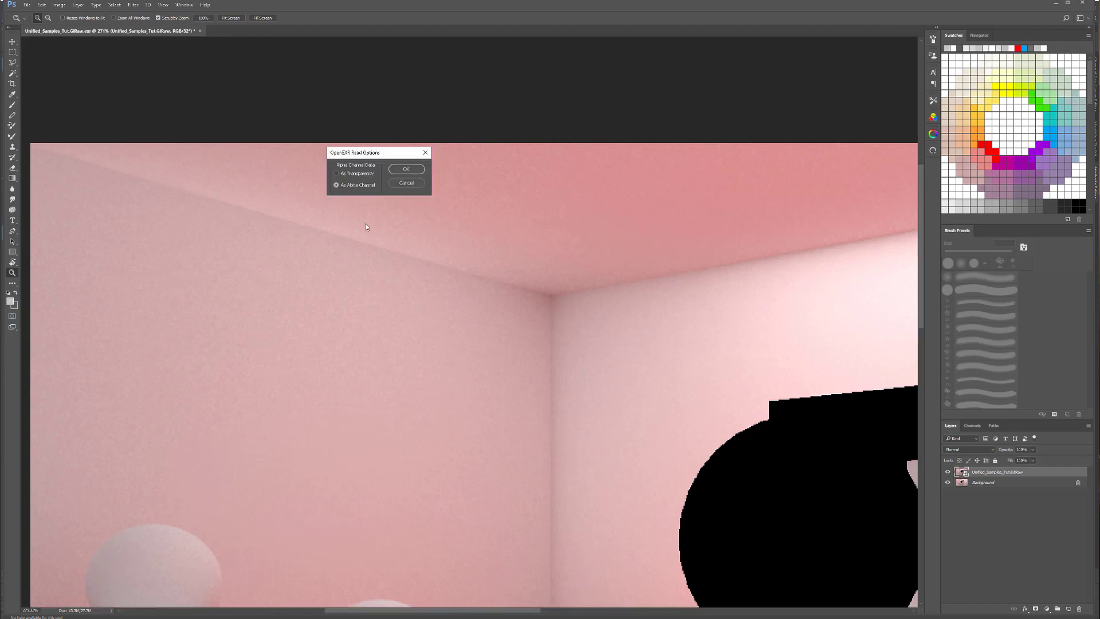
click(406, 169)
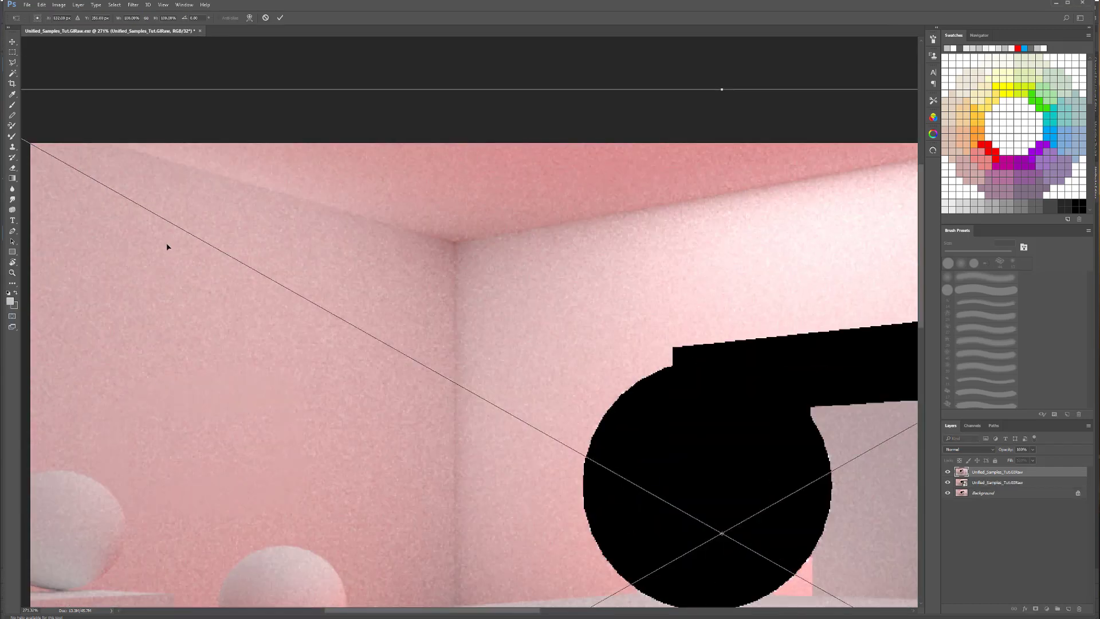
drag(216, 270, 121, 241)
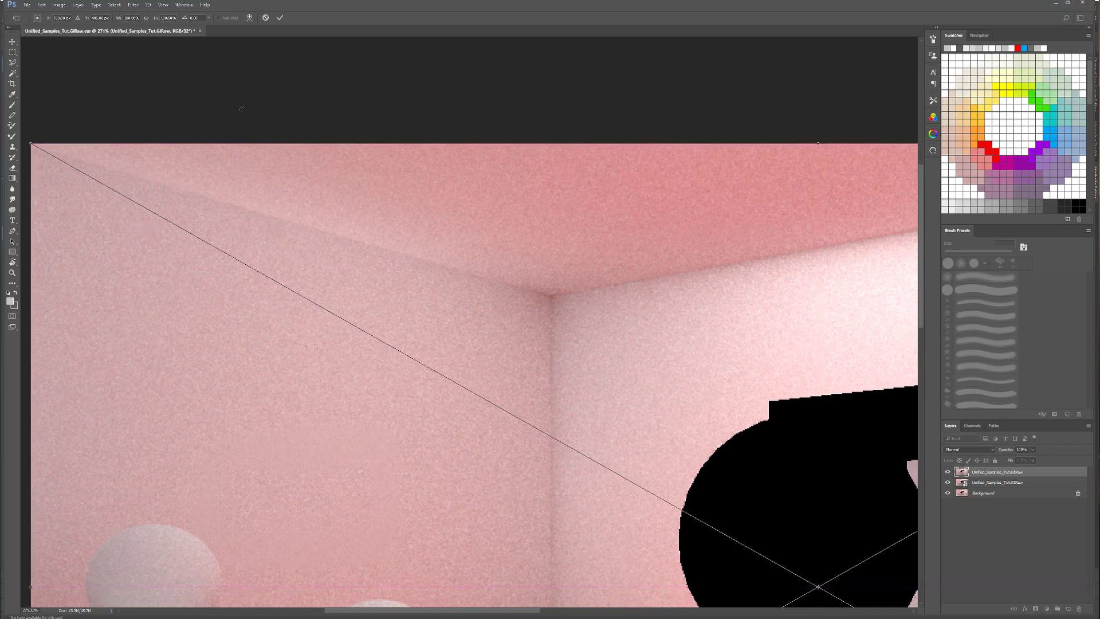
click(283, 19)
key(z)
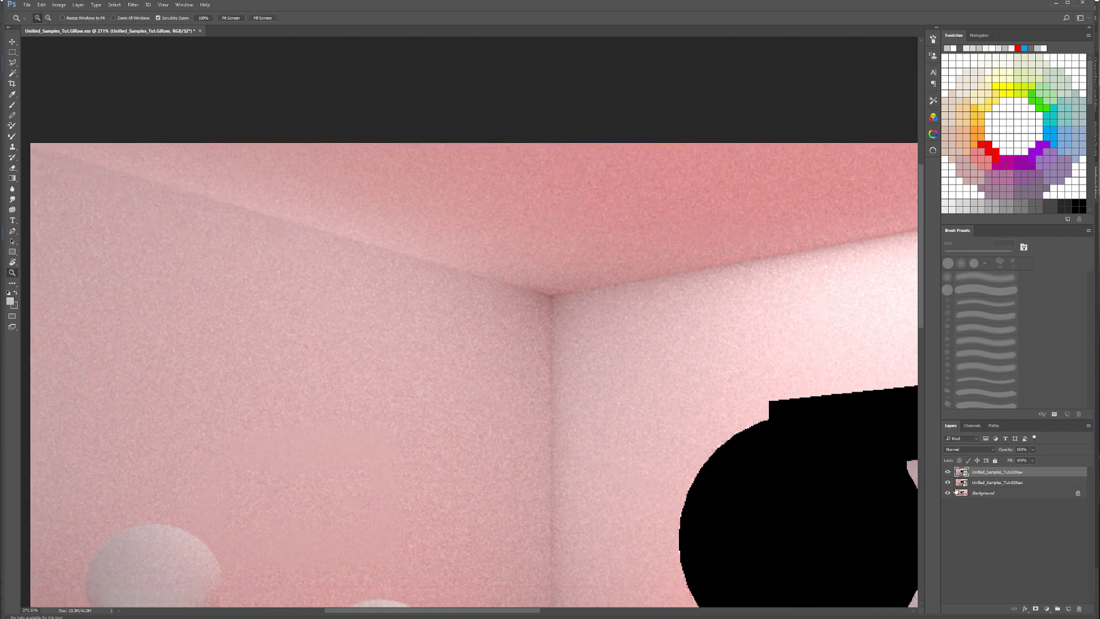
click(948, 472)
click(947, 472)
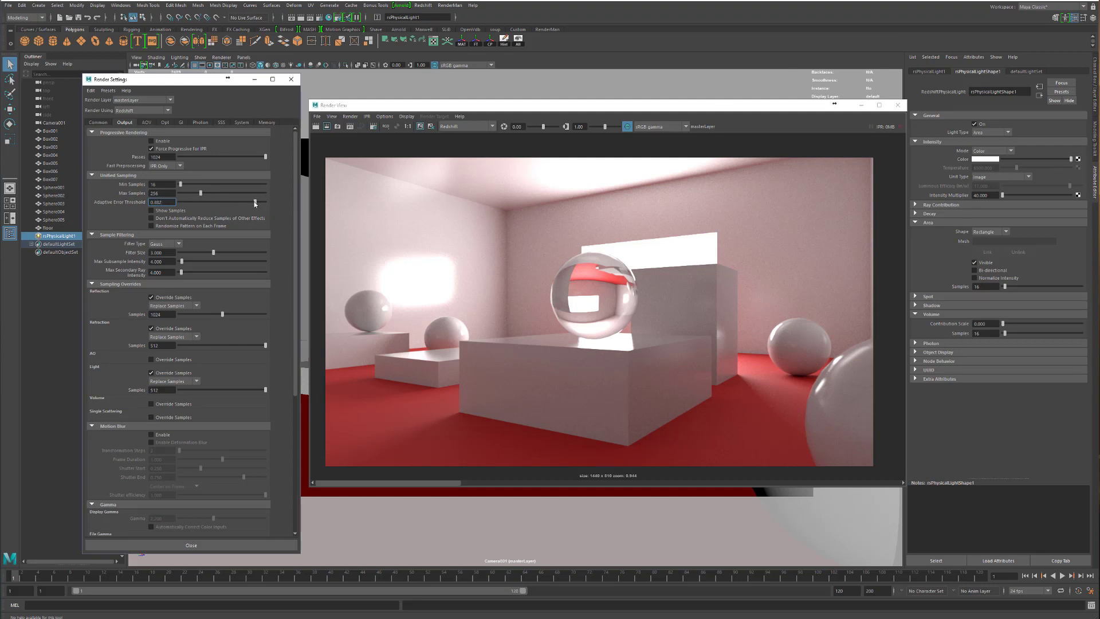
Step: Return to Maya, set the Adaptive Error Threshold to 0.8 and render the frame again
drag(163, 203, 107, 205)
text(0.8)
key(Return)
click(316, 126)
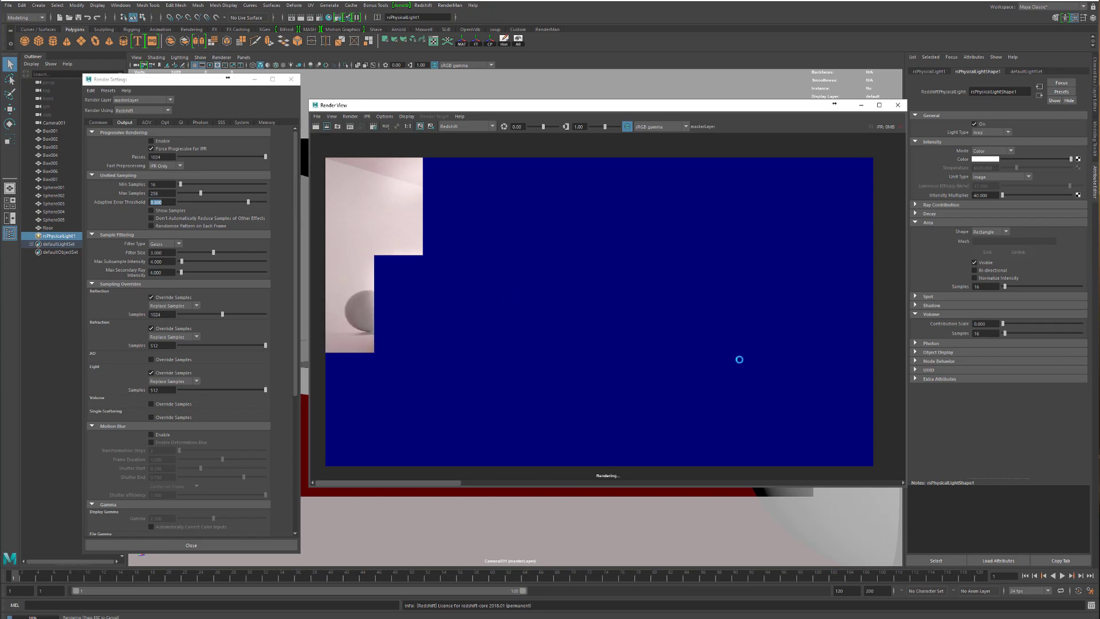
Step: Inspect the noise around the bright wall patch and spheres during rendering, and cancel the render
scroll(355, 289, up, 4)
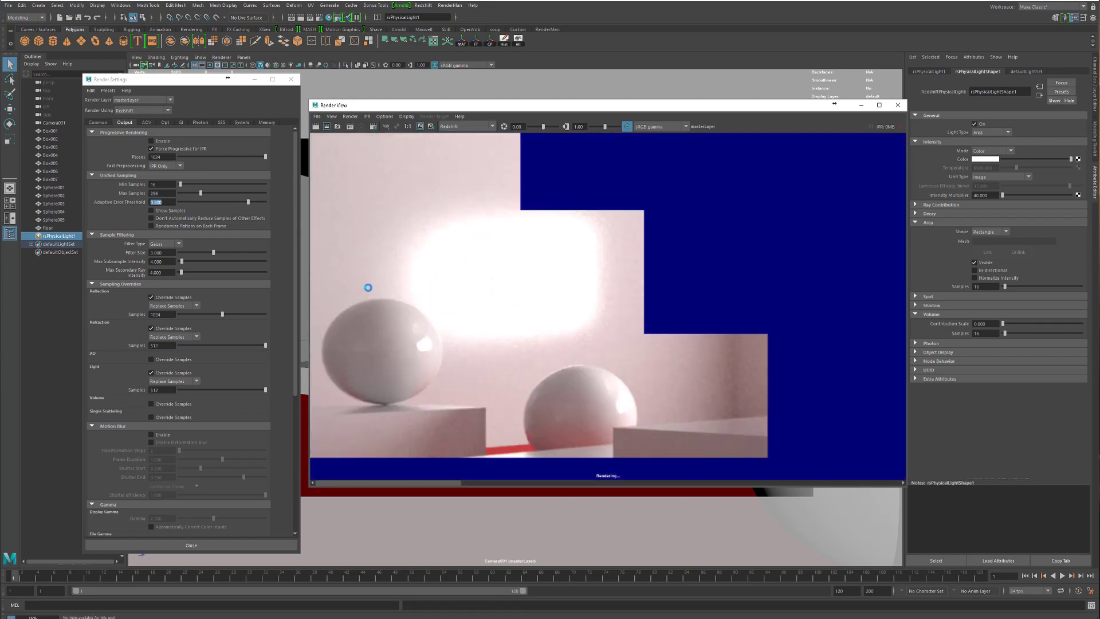
scroll(513, 255, up, 2)
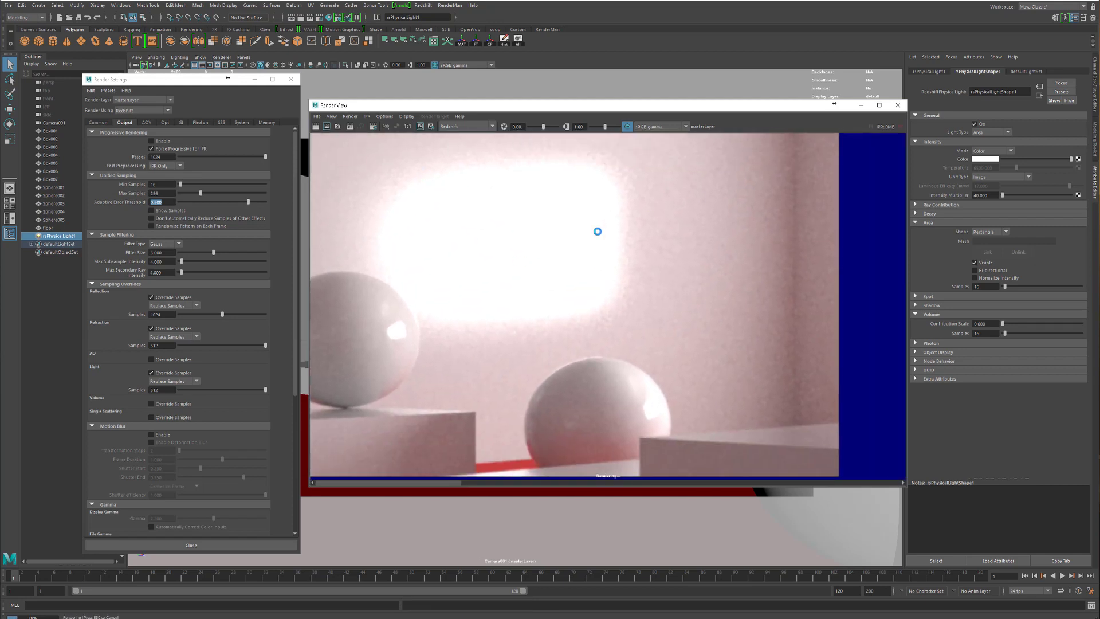
scroll(594, 334, down, 5)
alt+middle_drag(710, 315, 564, 288)
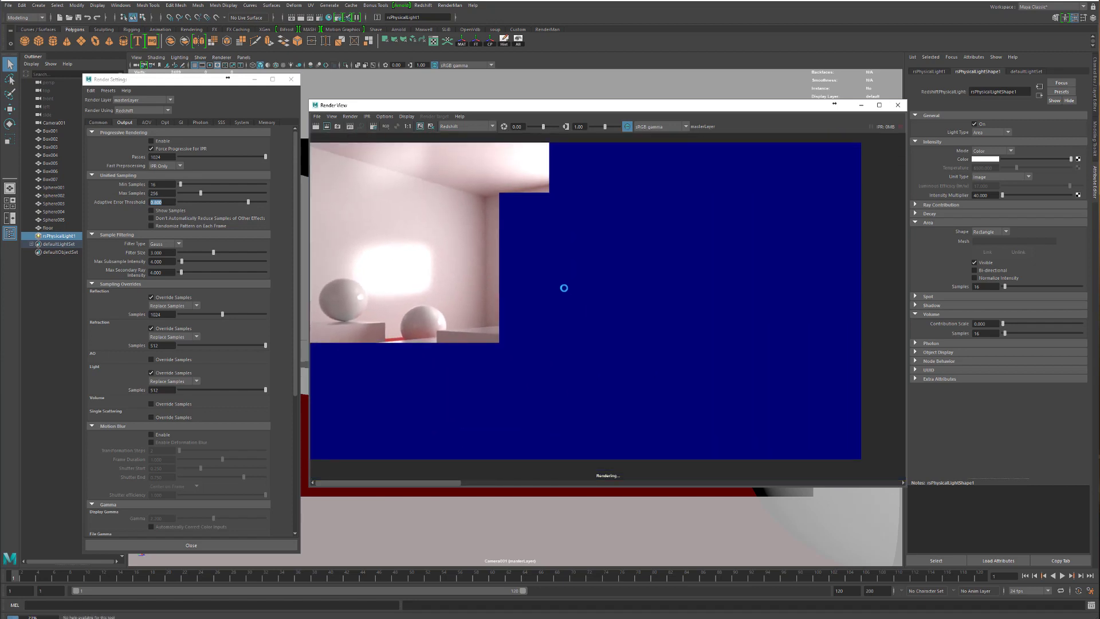
scroll(564, 288, down, 1)
key(Escape)
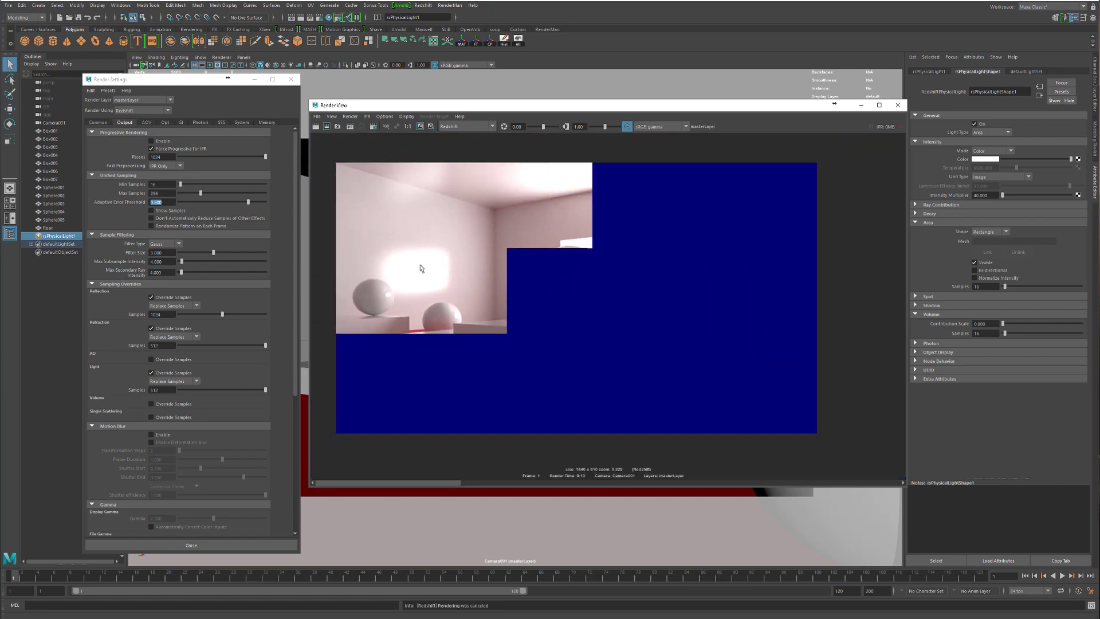
Step: Set the Adaptive Error Threshold to 0.003 and render the frame again
click(172, 202)
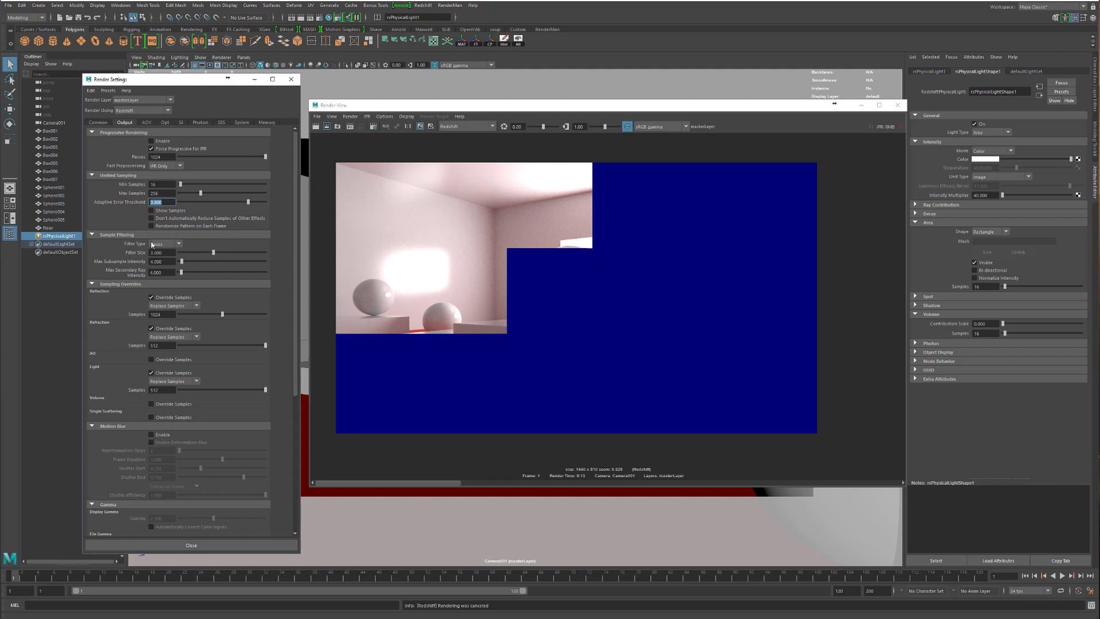
text(.0)
key(Return)
click(168, 203)
click(316, 126)
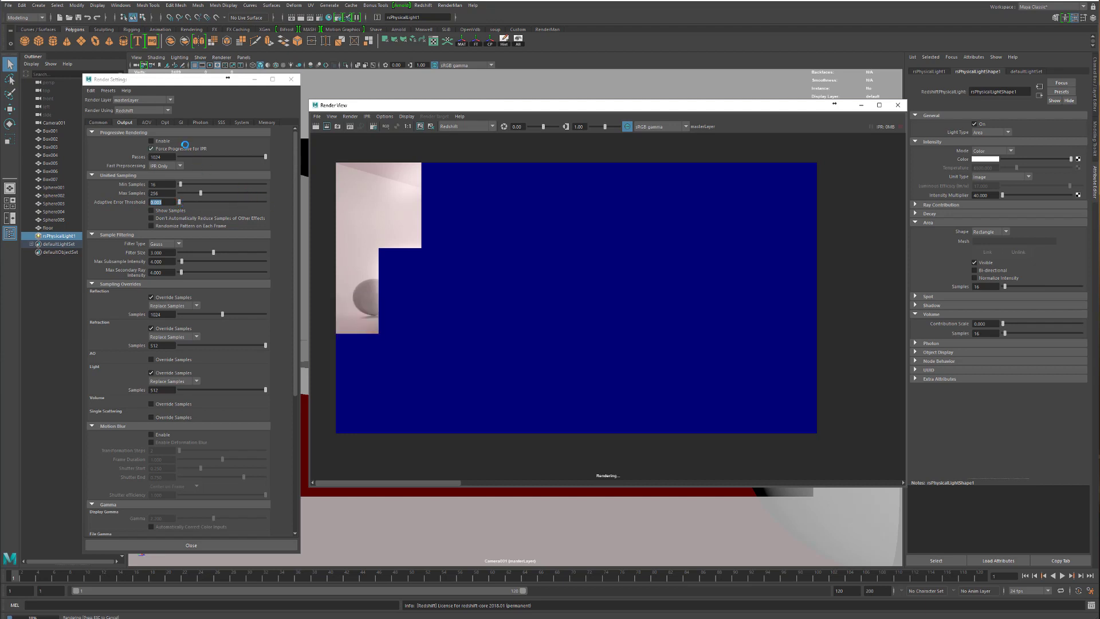
Step: Review the GI engine settings and examine noise on the two spheres and the wall around the bright patch during rendering
click(179, 122)
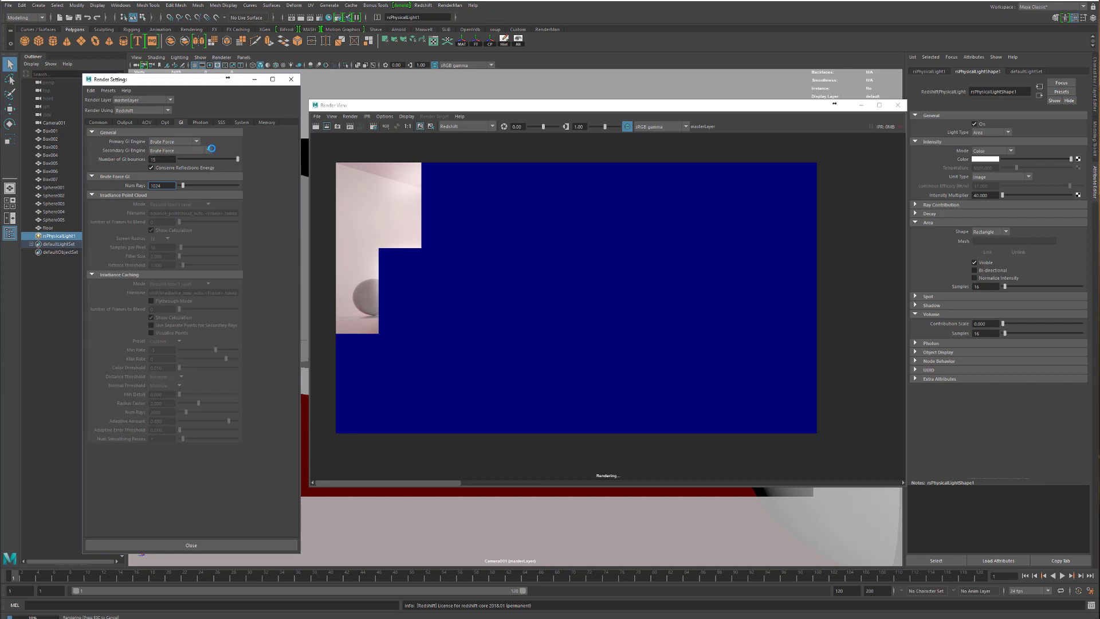
click(124, 122)
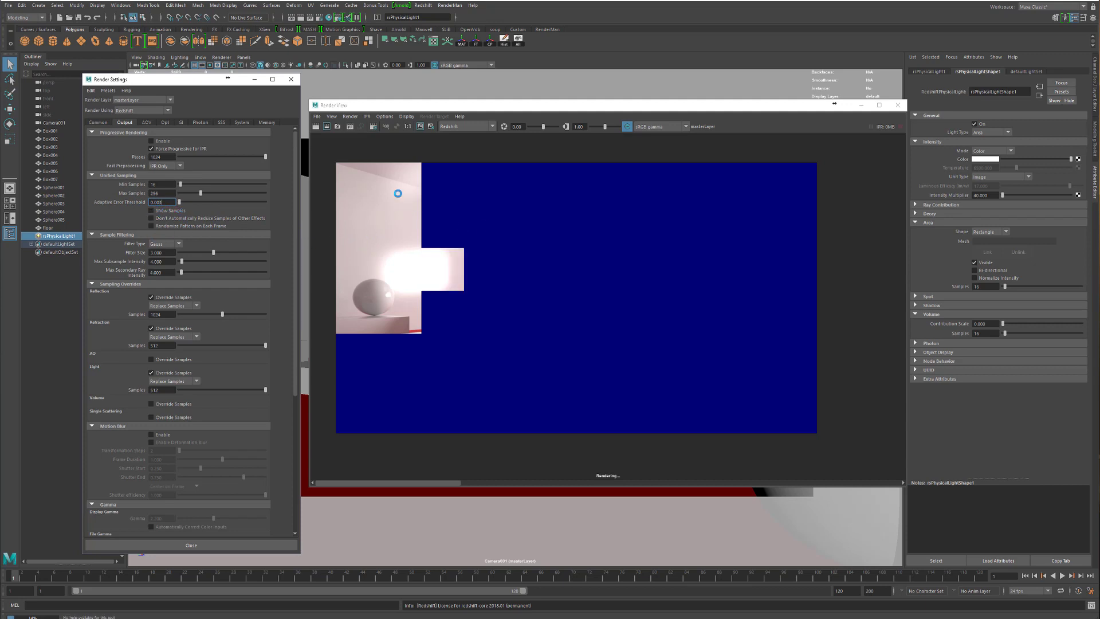
scroll(393, 275, up, 8)
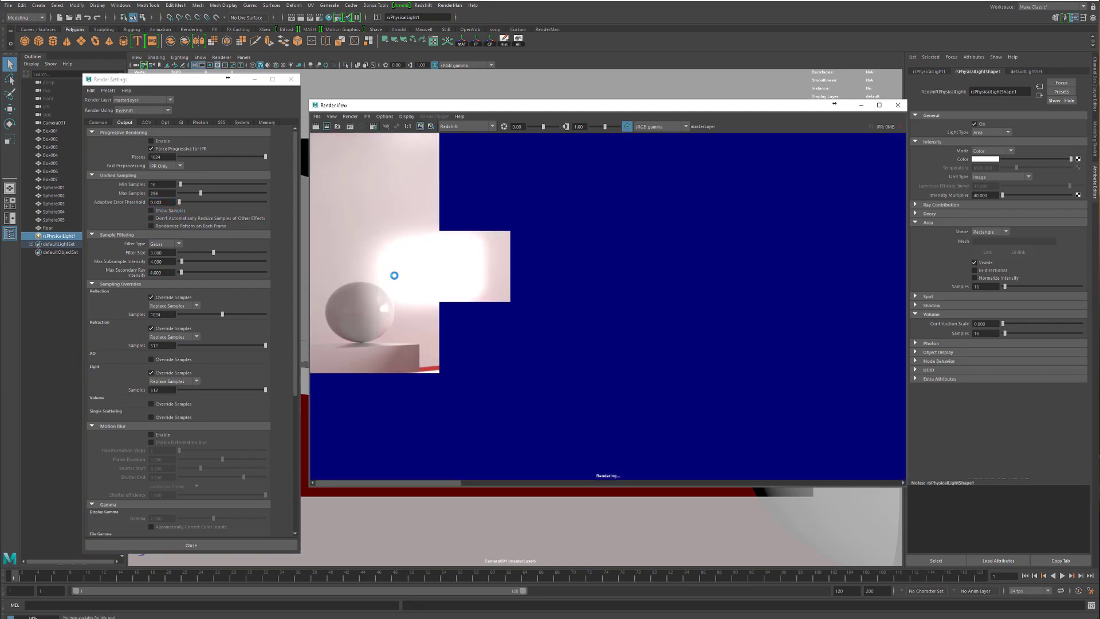
alt+middle_drag(504, 238, 537, 229)
scroll(493, 350, up, 3)
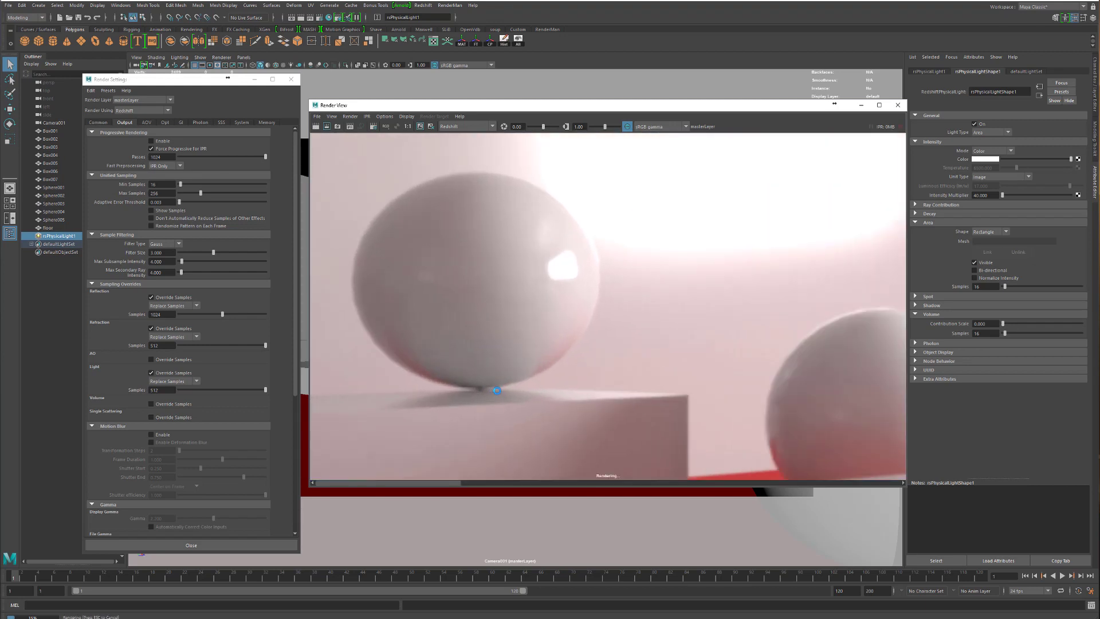
alt+middle_drag(504, 322, 462, 287)
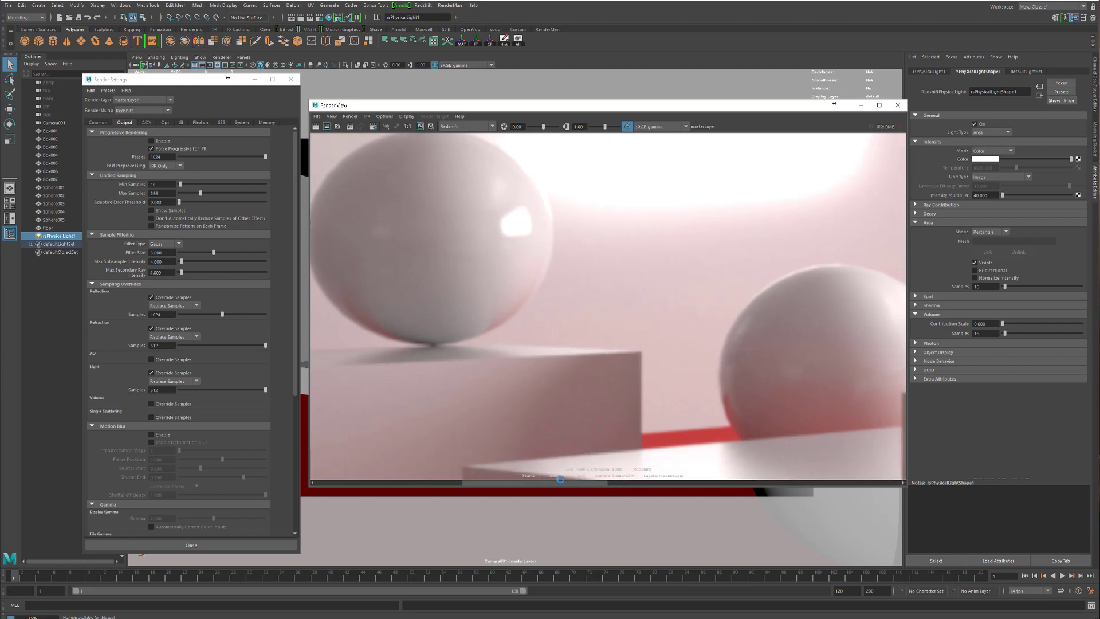
scroll(535, 439, up, 5)
scroll(479, 347, down, 5)
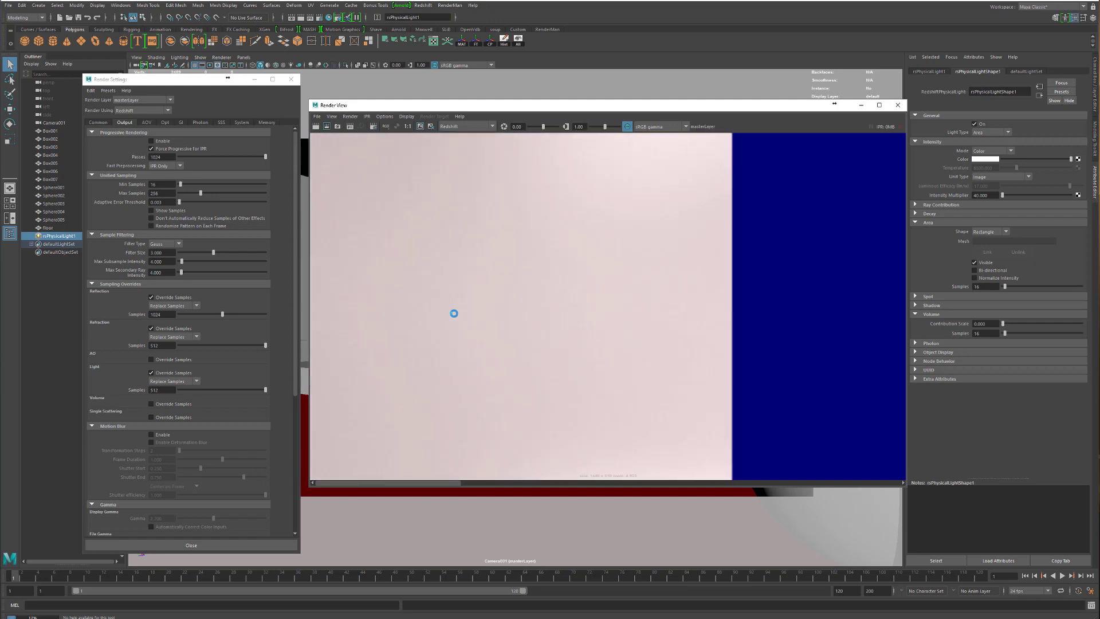
scroll(667, 413, down, 3)
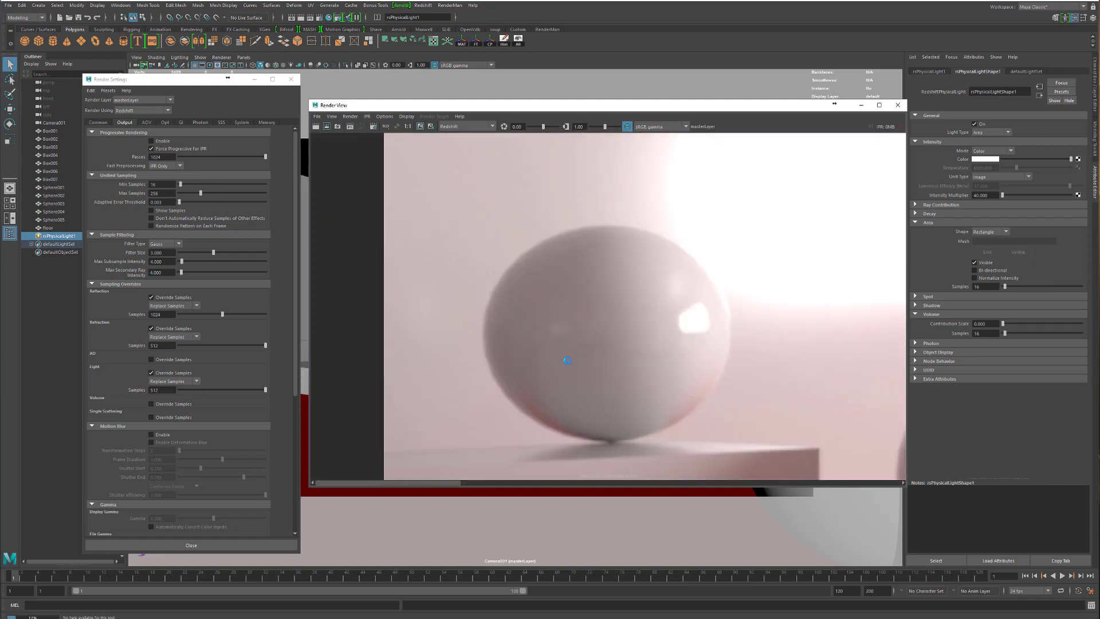
scroll(590, 346, down, 2)
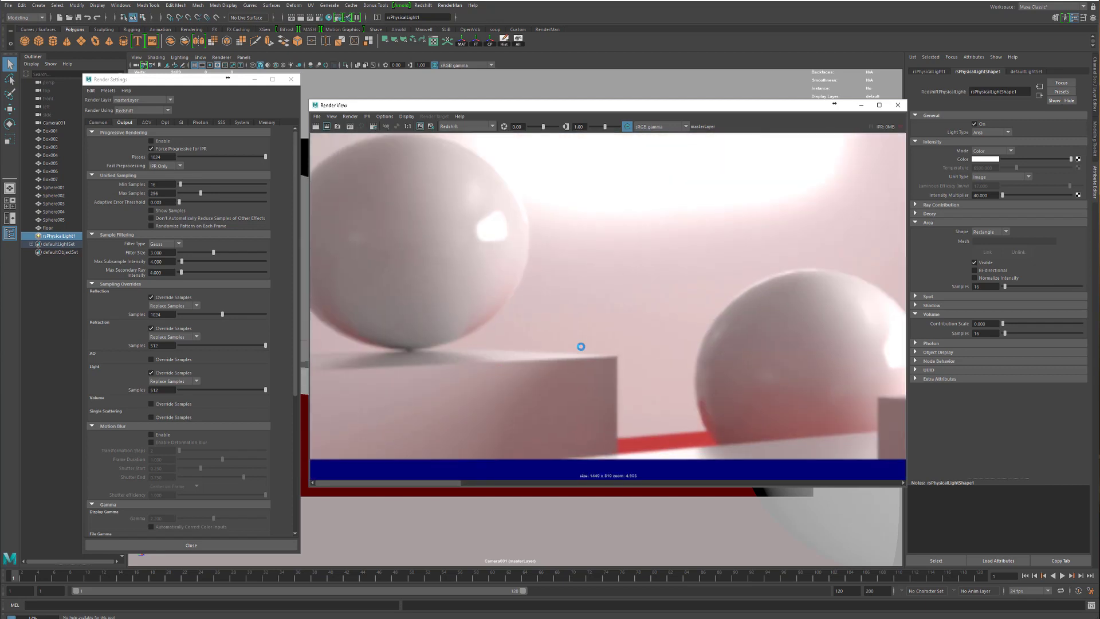
scroll(555, 372, down, 1)
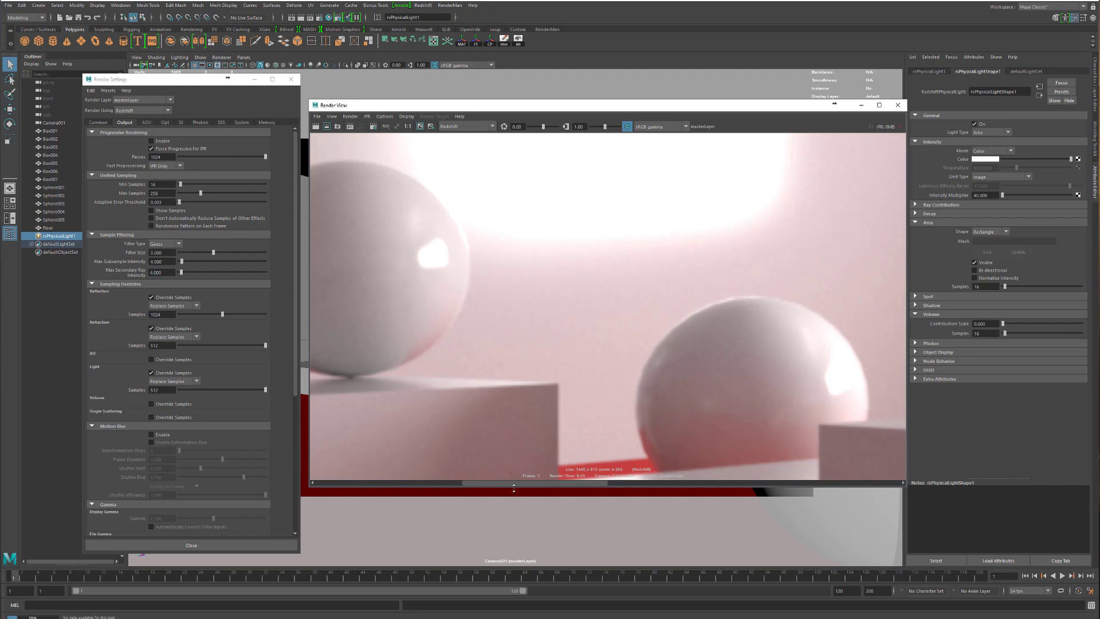
Step: Inspect the noise on the box below the sphere and the wall behind it up close, and return to the whole frame
drag(517, 484, 370, 488)
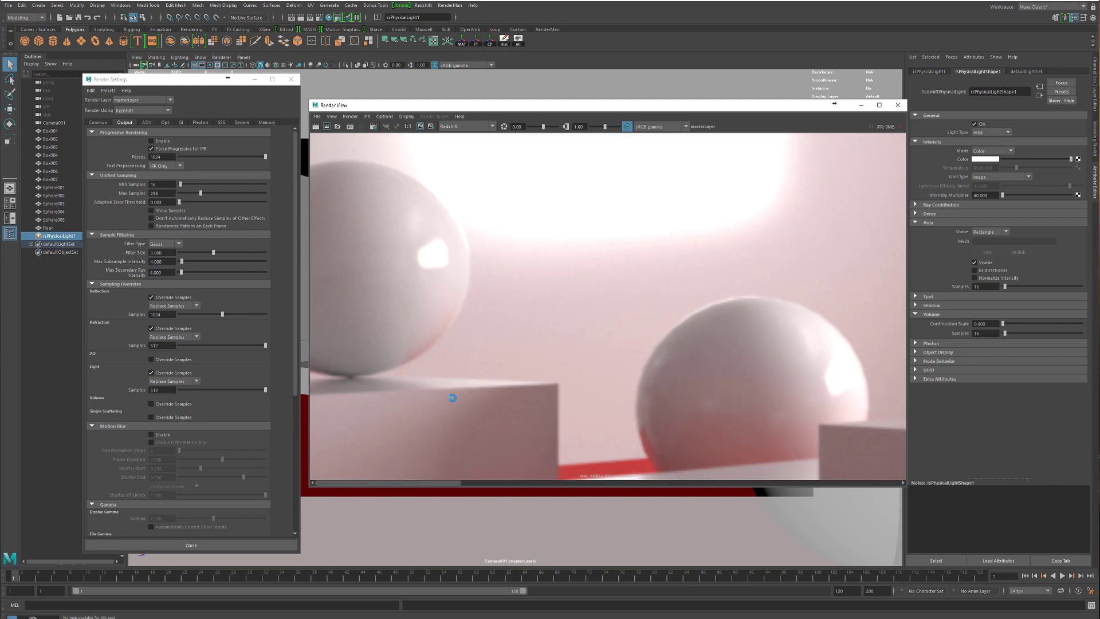
scroll(454, 437, up, 5)
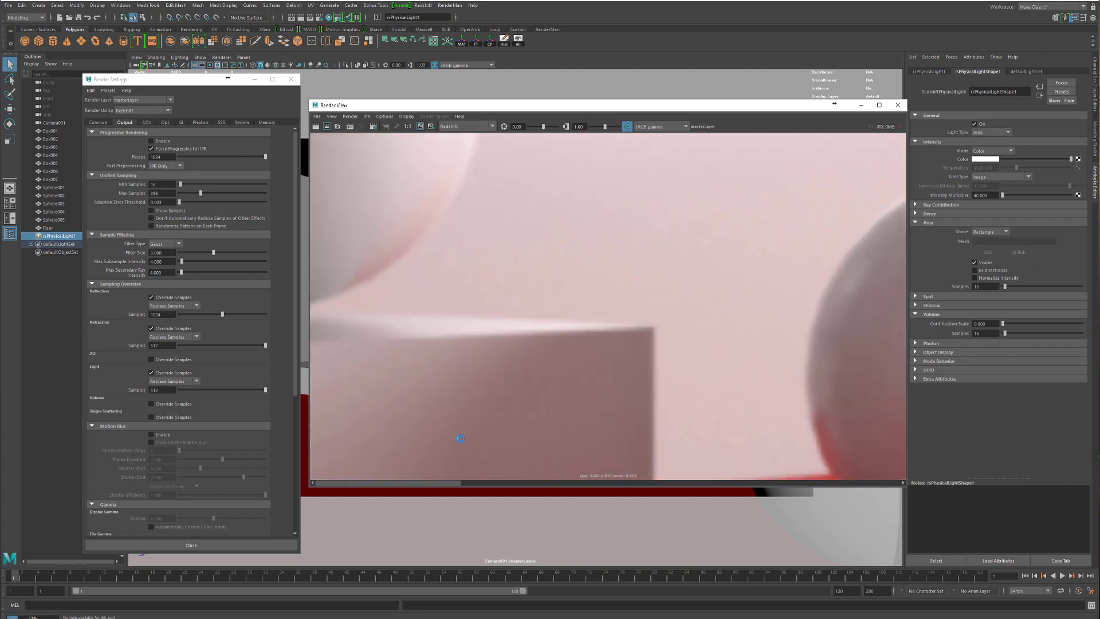
scroll(535, 340, up, 1)
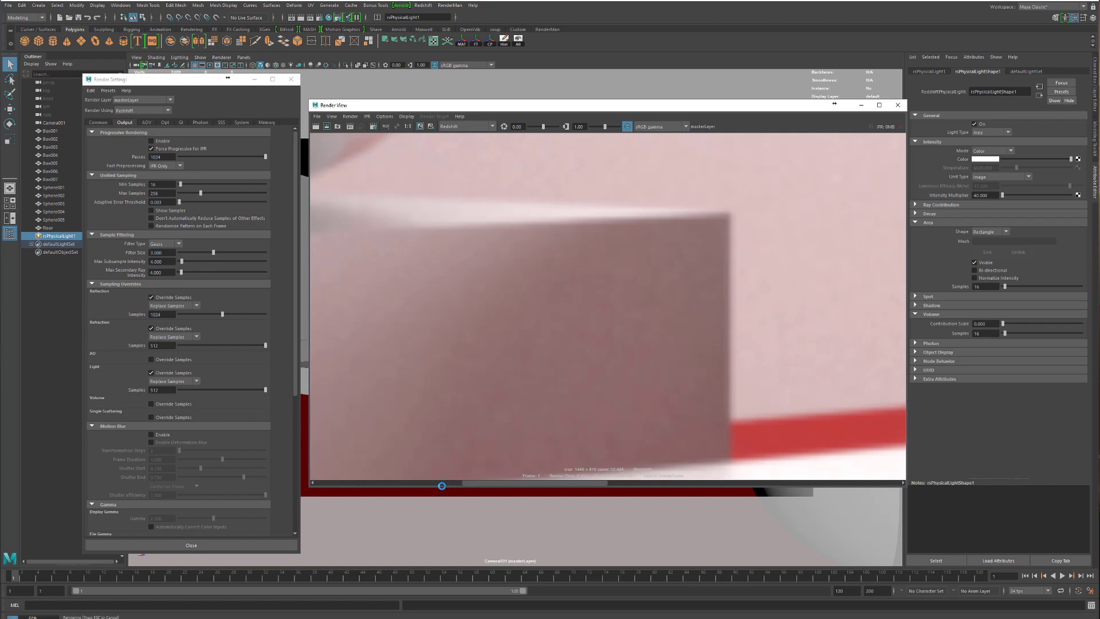
click(441, 486)
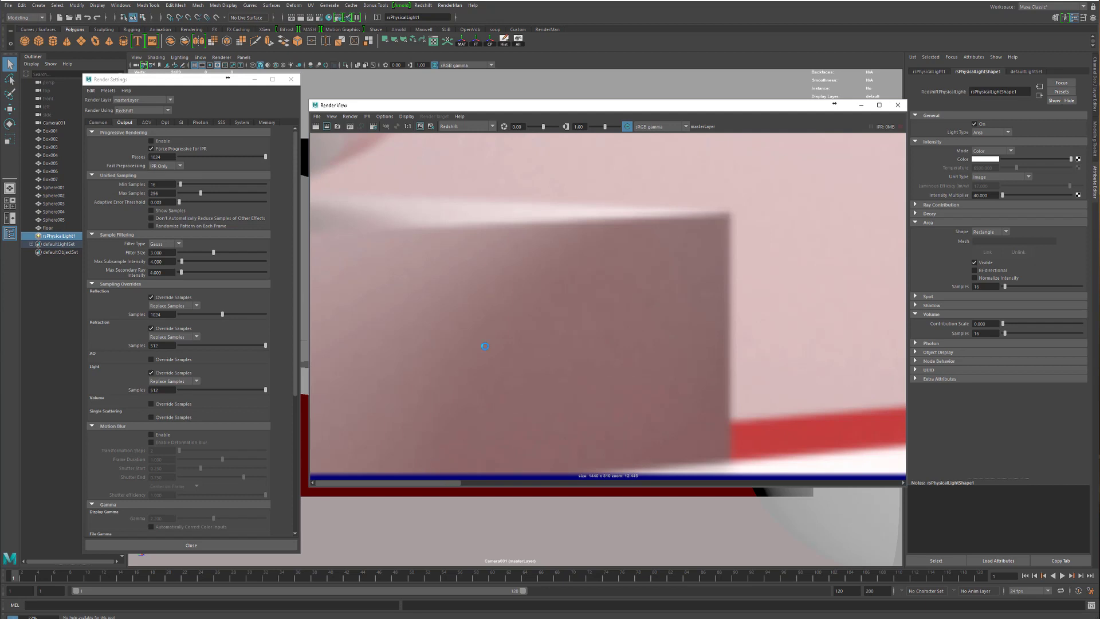
scroll(773, 406, down, 10)
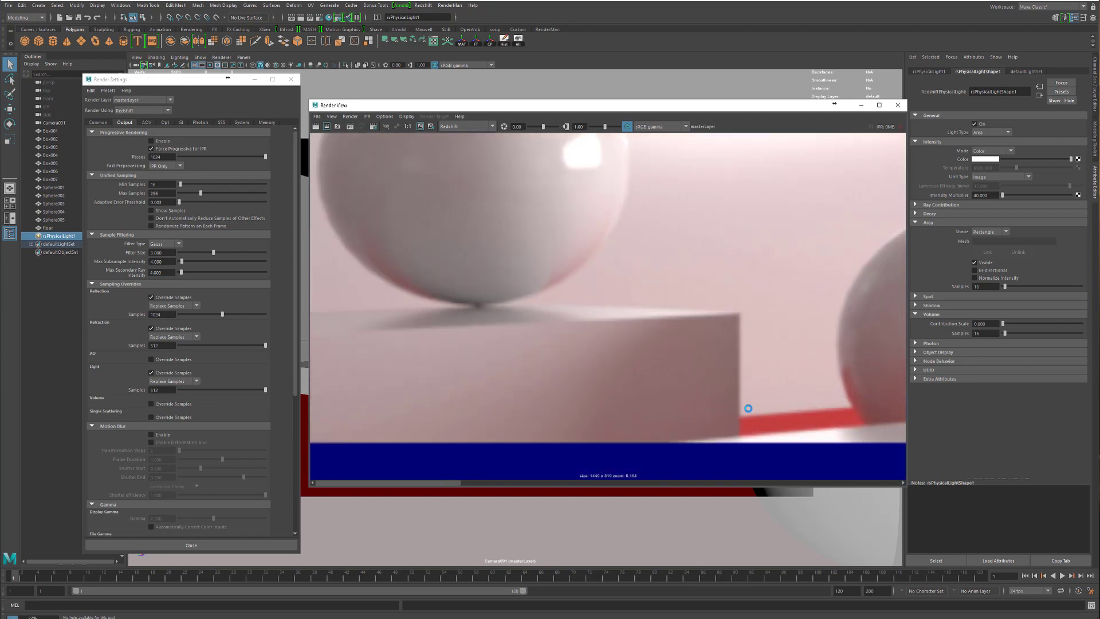
scroll(562, 360, down, 2)
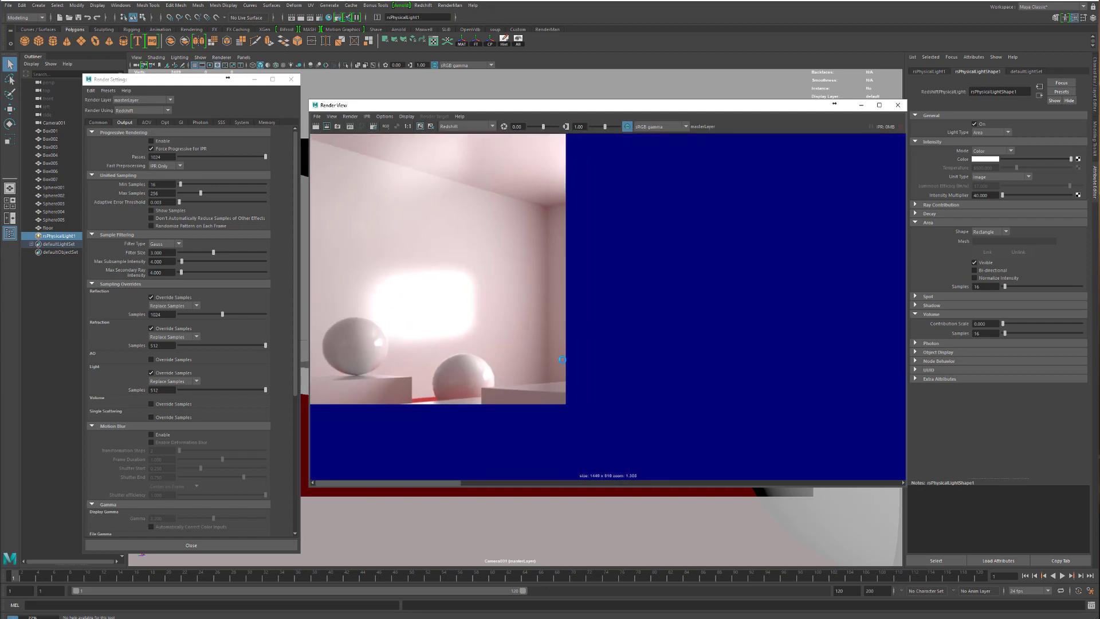
scroll(631, 350, down, 3)
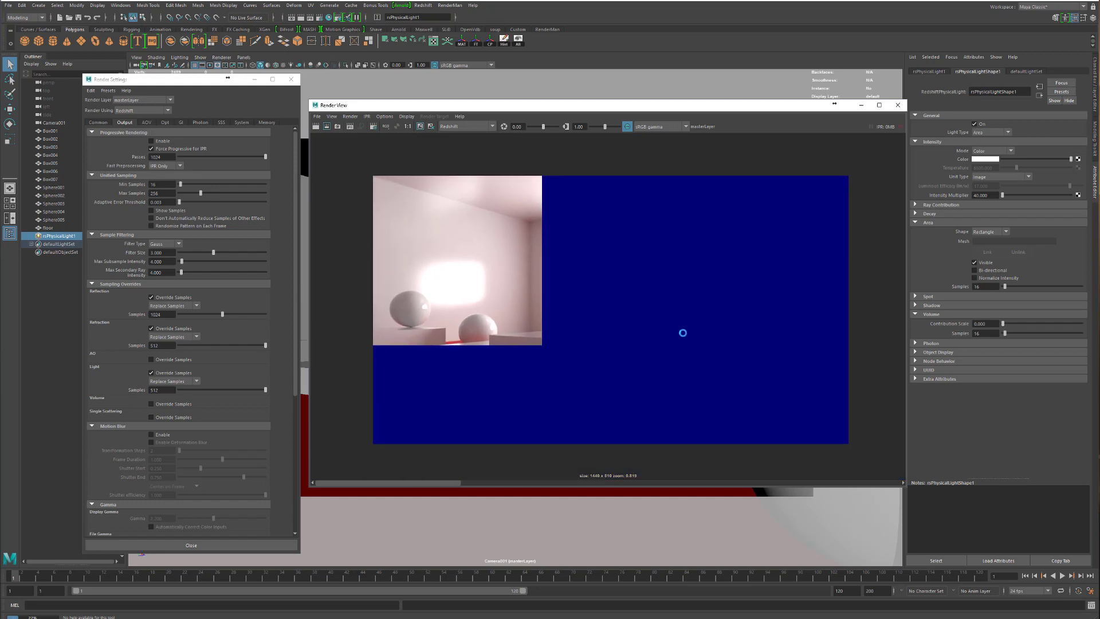
scroll(630, 317, up, 2)
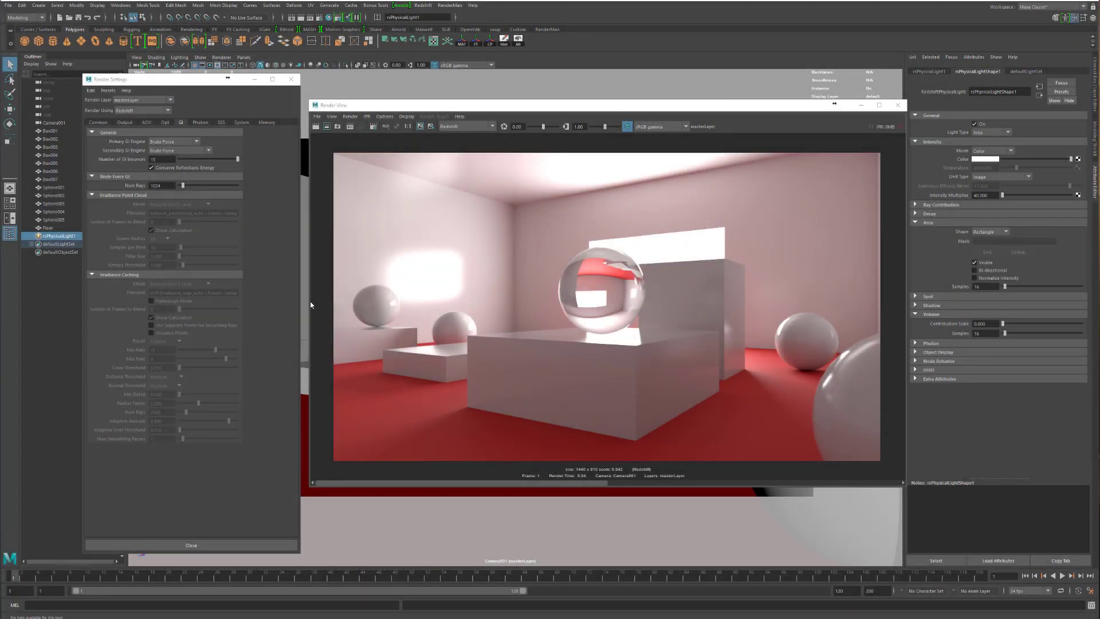
Step: Return to the sampling settings and examine the finished render's noise around the ceiling corner and adjoining walls
click(124, 123)
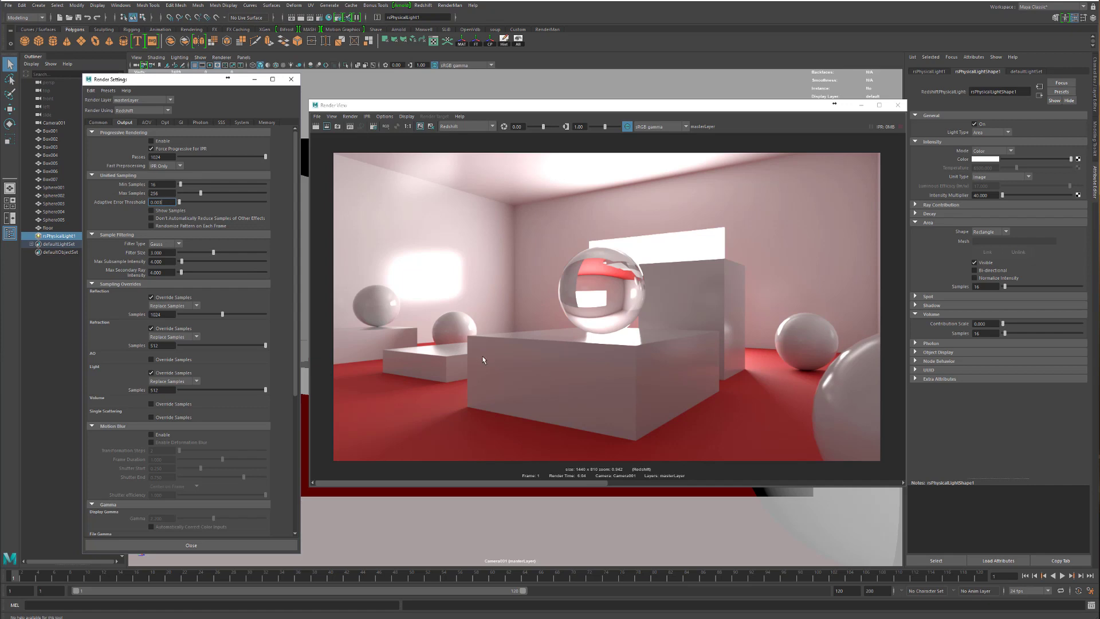
alt+right_drag(507, 336, 611, 213)
alt+middle_drag(610, 213, 490, 313)
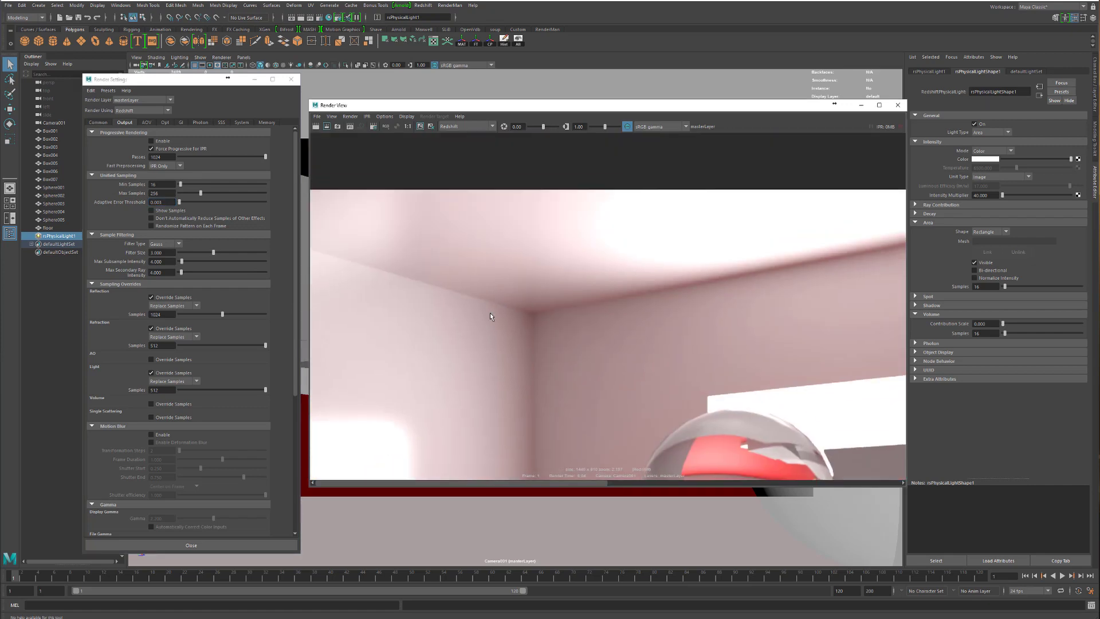
alt+right_drag(490, 313, 852, 371)
alt+middle_drag(852, 370, 594, 325)
alt+right_drag(594, 325, 669, 307)
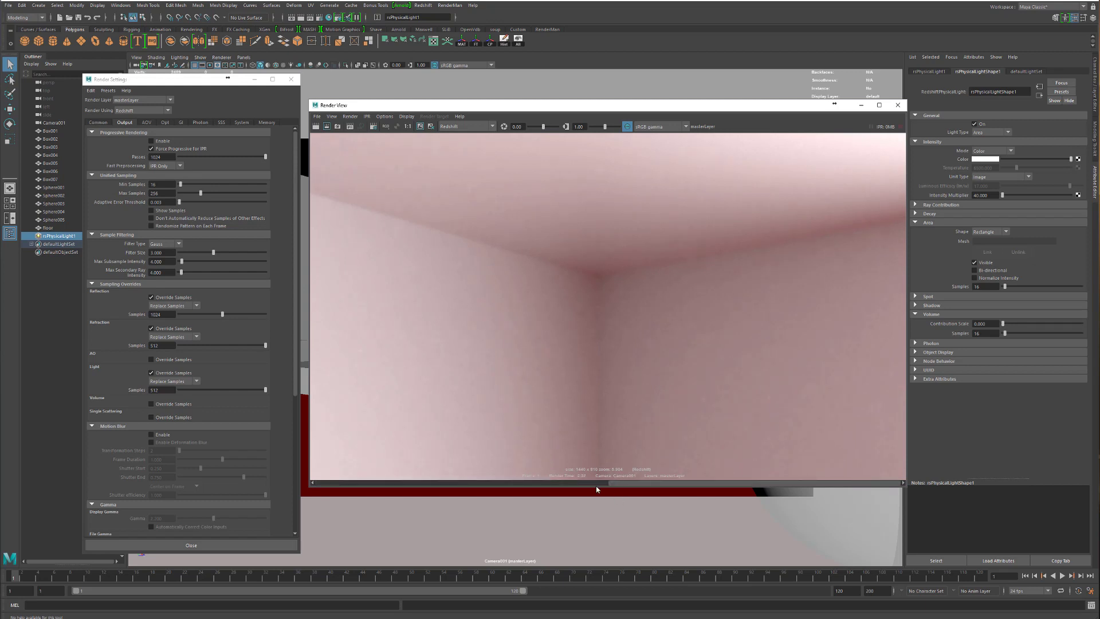
scroll(597, 368, down, 4)
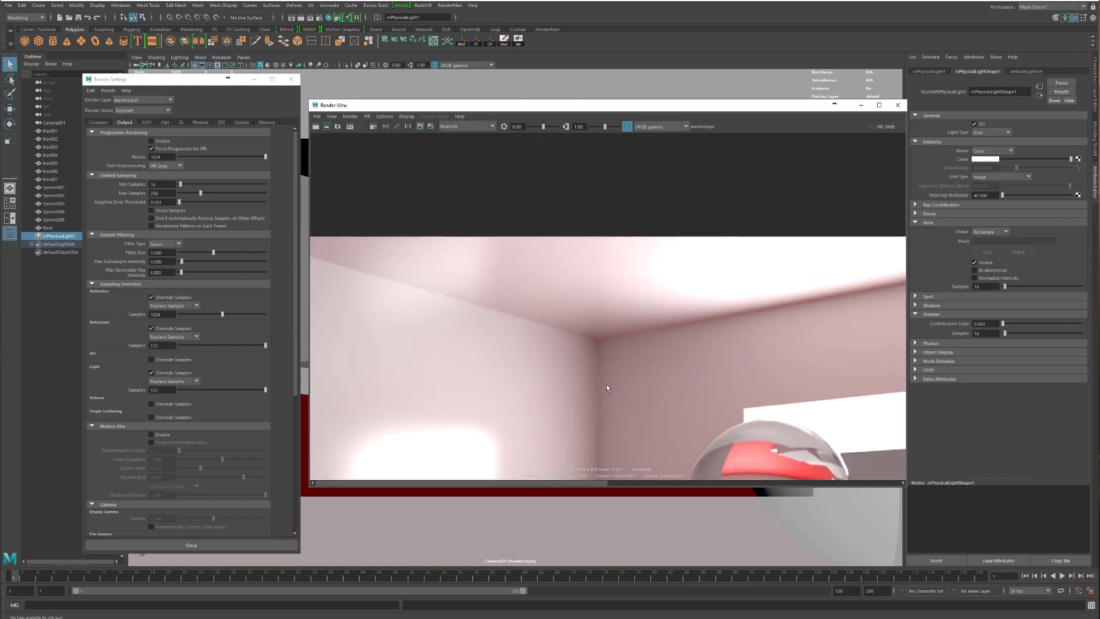
scroll(607, 312, down, 10)
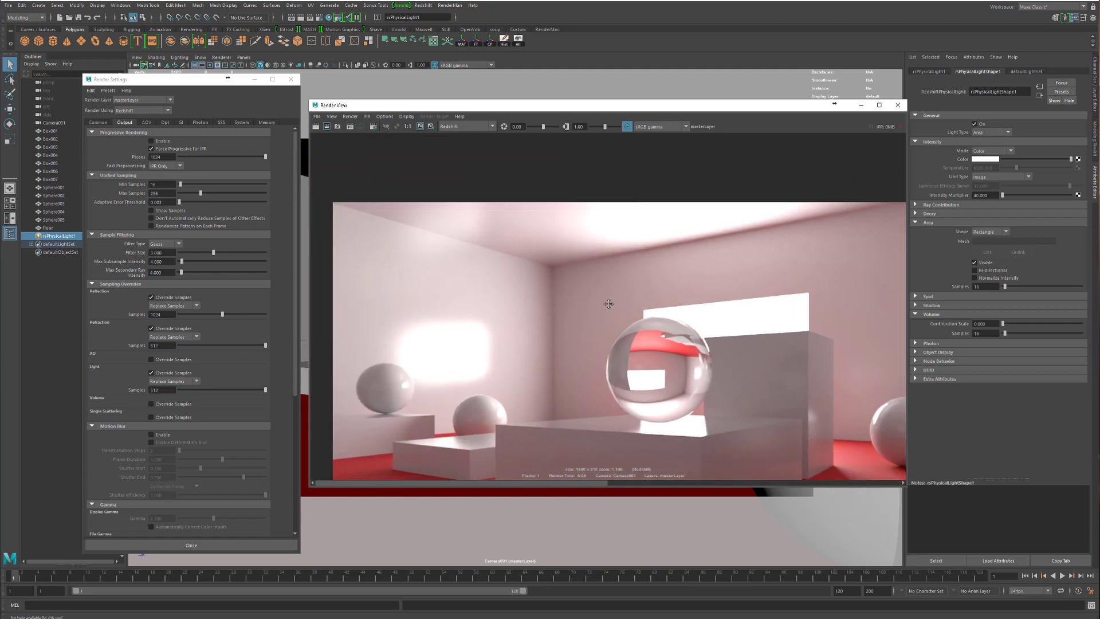
scroll(627, 277, down, 1)
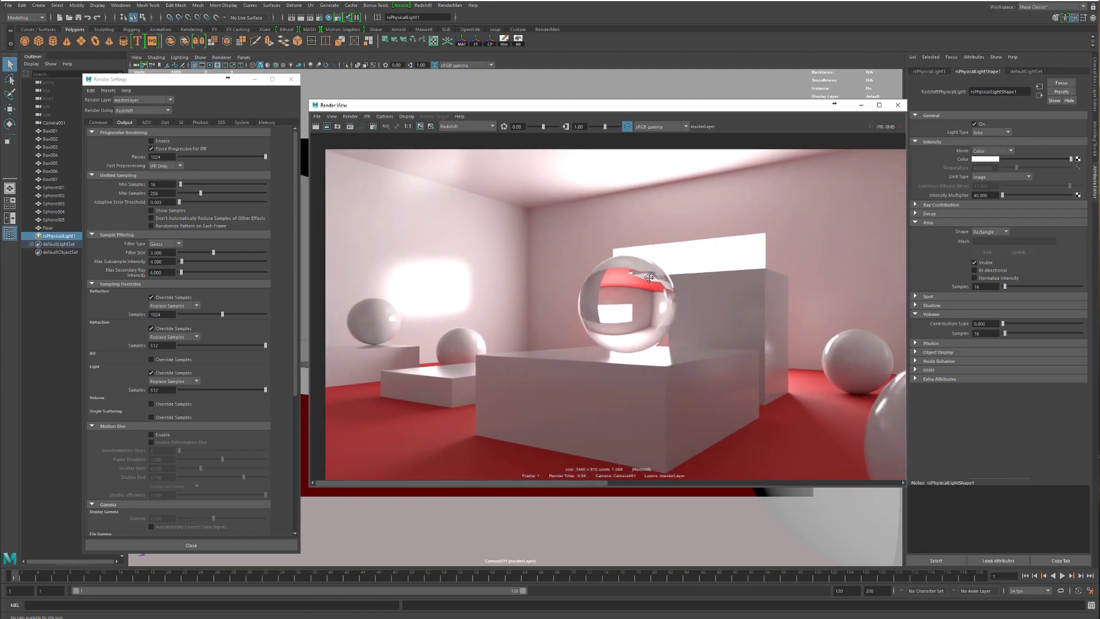
scroll(648, 278, down, 1)
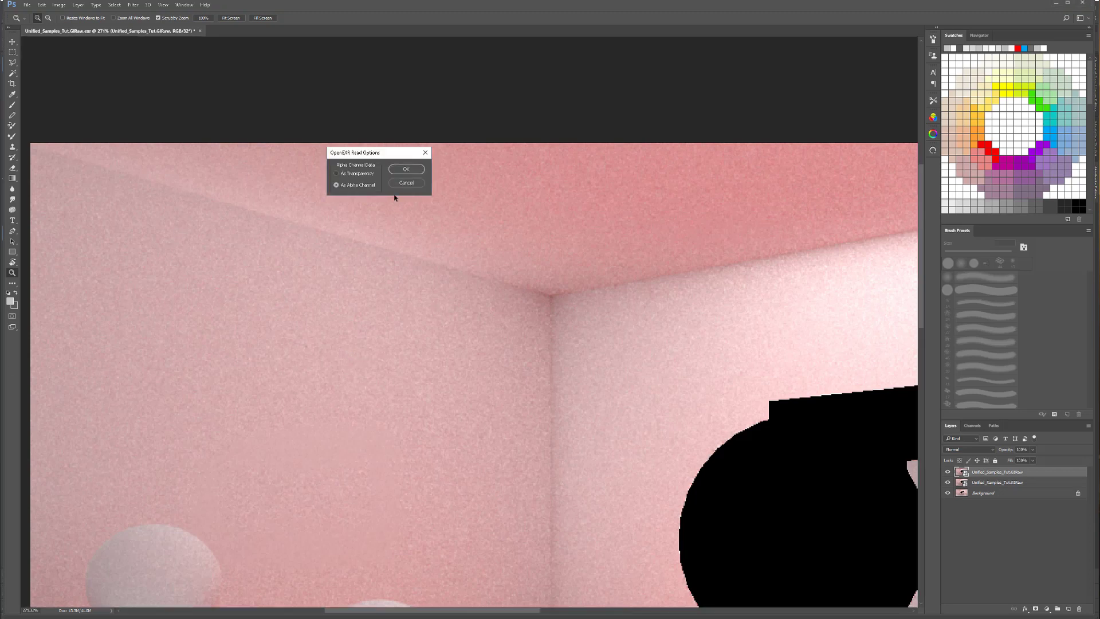
Step: In Photoshop, place the new GIRaw EXR aligned to the canvas, reading alpha as an alpha channel, and enlarge the wall corner
click(405, 171)
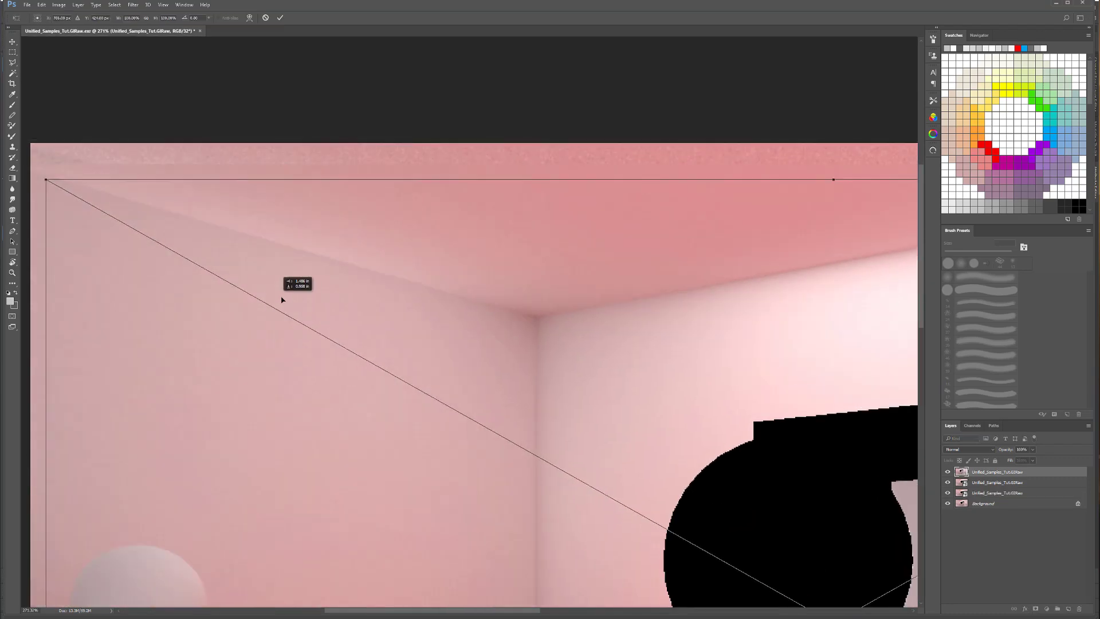
drag(281, 299, 215, 229)
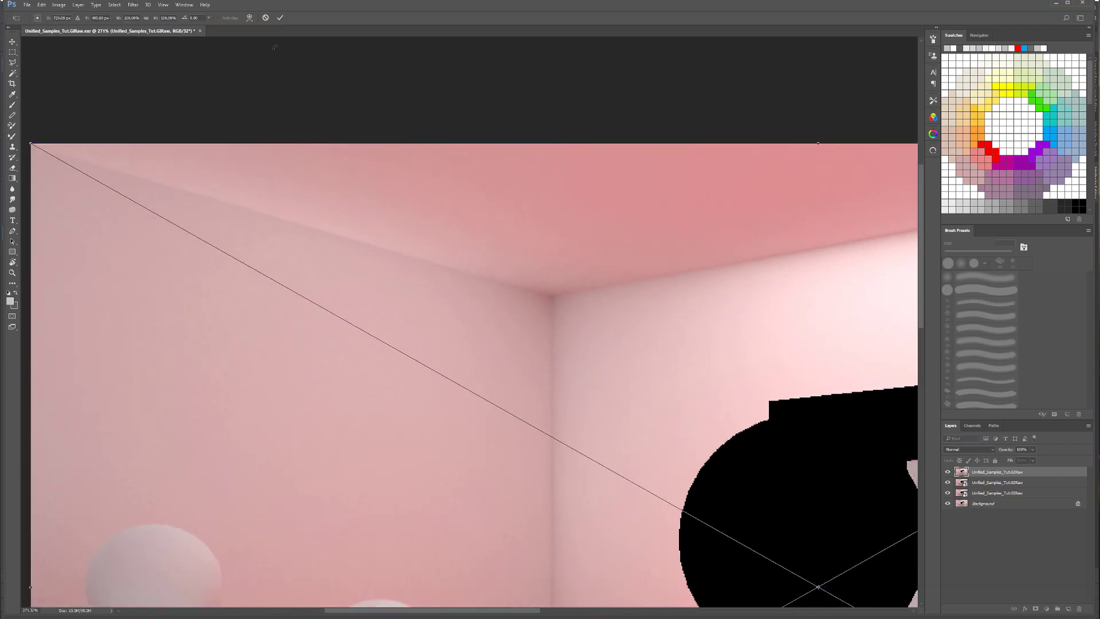
click(281, 18)
key(z)
drag(567, 293, 575, 306)
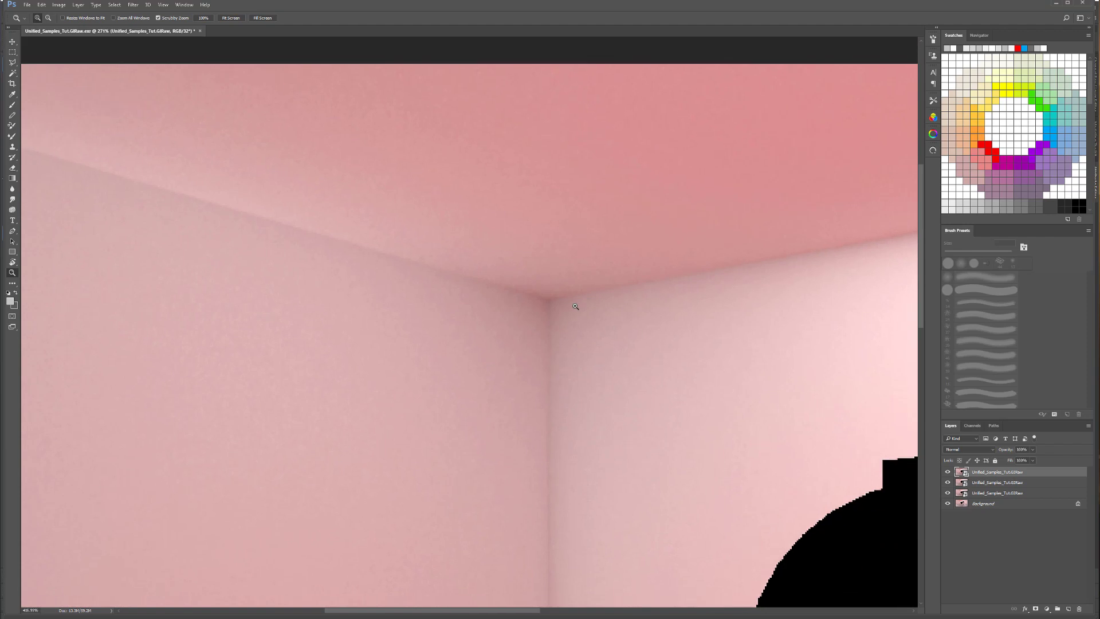
Step: Toggle the top GIRaw layer's visibility repeatedly to compare its wall-corner noise with the previous render
click(948, 472)
click(948, 472)
click(948, 472)
click(948, 472)
click(947, 472)
click(948, 472)
click(947, 472)
click(948, 473)
click(948, 472)
click(948, 472)
click(947, 472)
click(947, 473)
Step: Switch back to Maya and examine the finished render's ceiling corner up close, followed by the whole frame, against the adaptive error threshold setting
click(1056, 4)
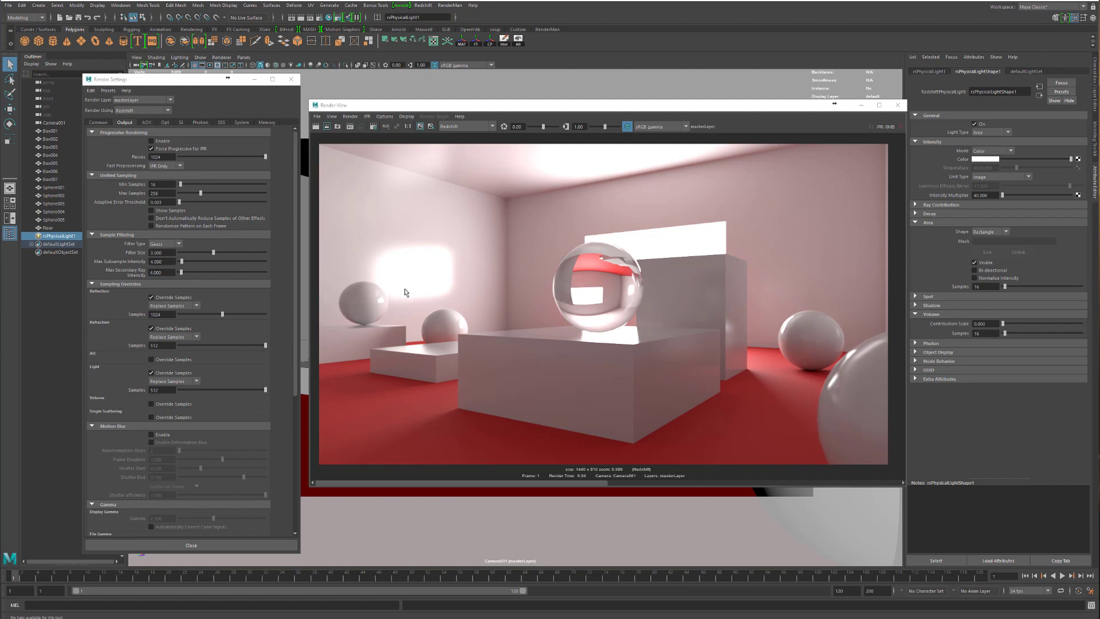
click(163, 202)
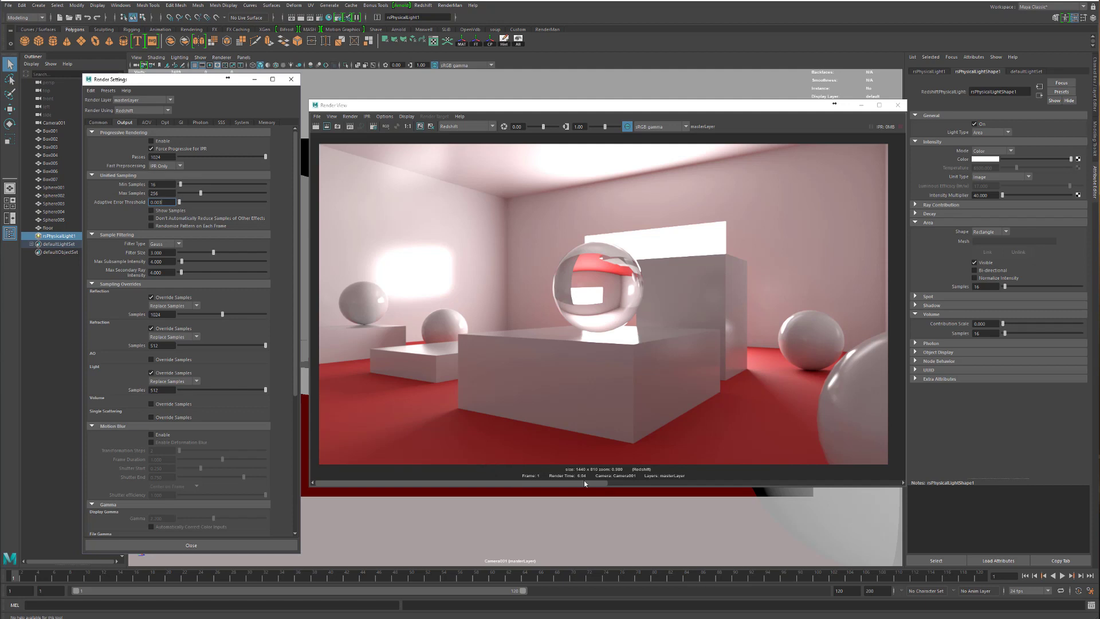
scroll(520, 291, up, 8)
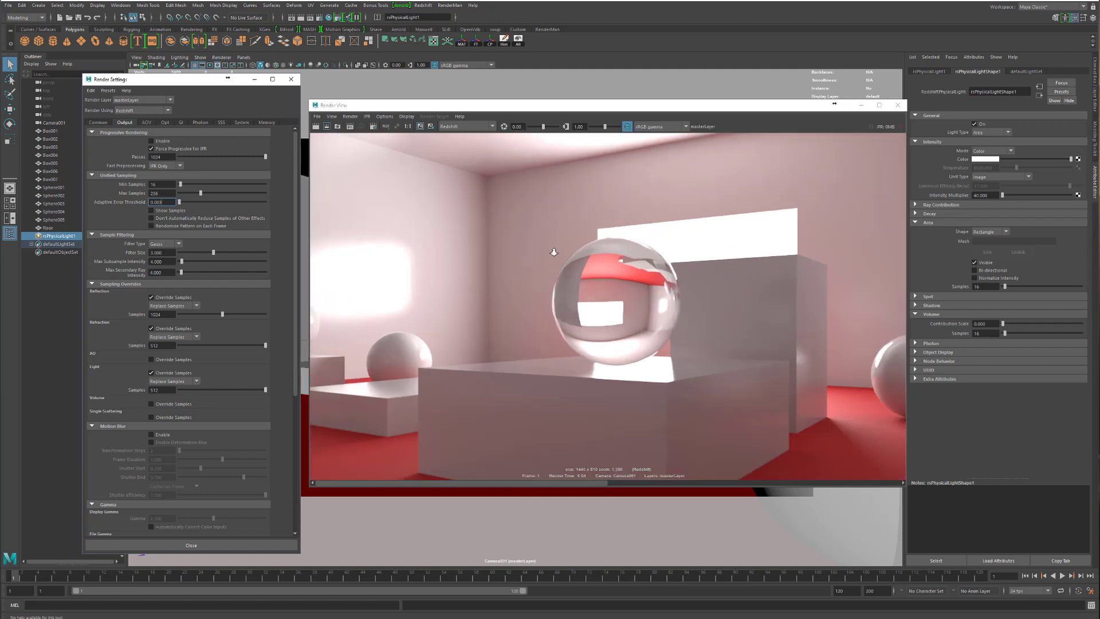
scroll(531, 259, down, 3)
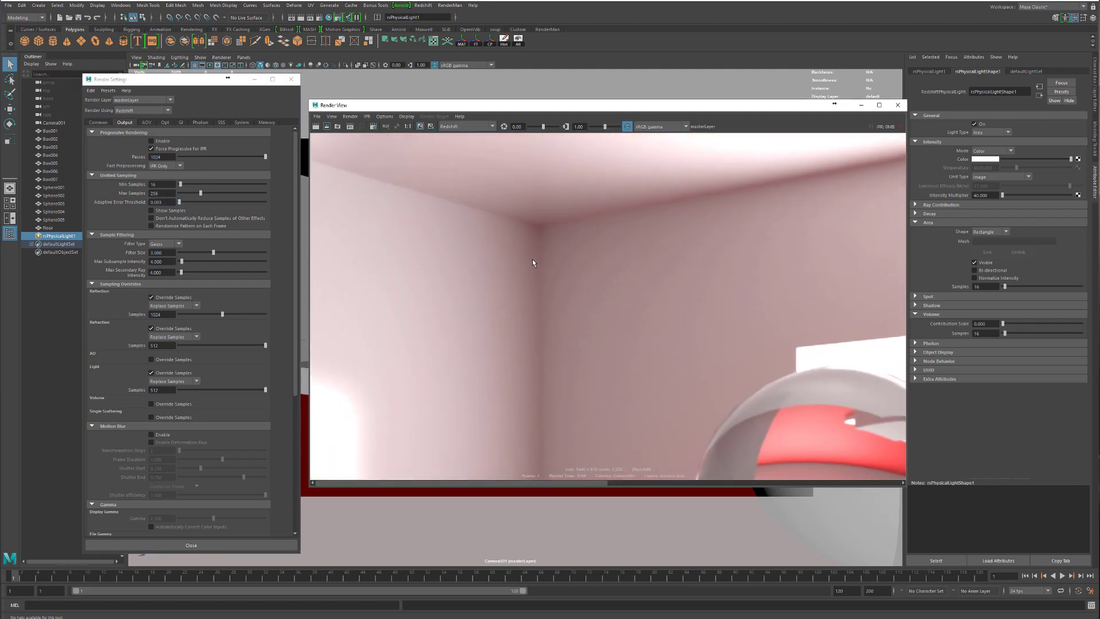
scroll(565, 427, down, 1)
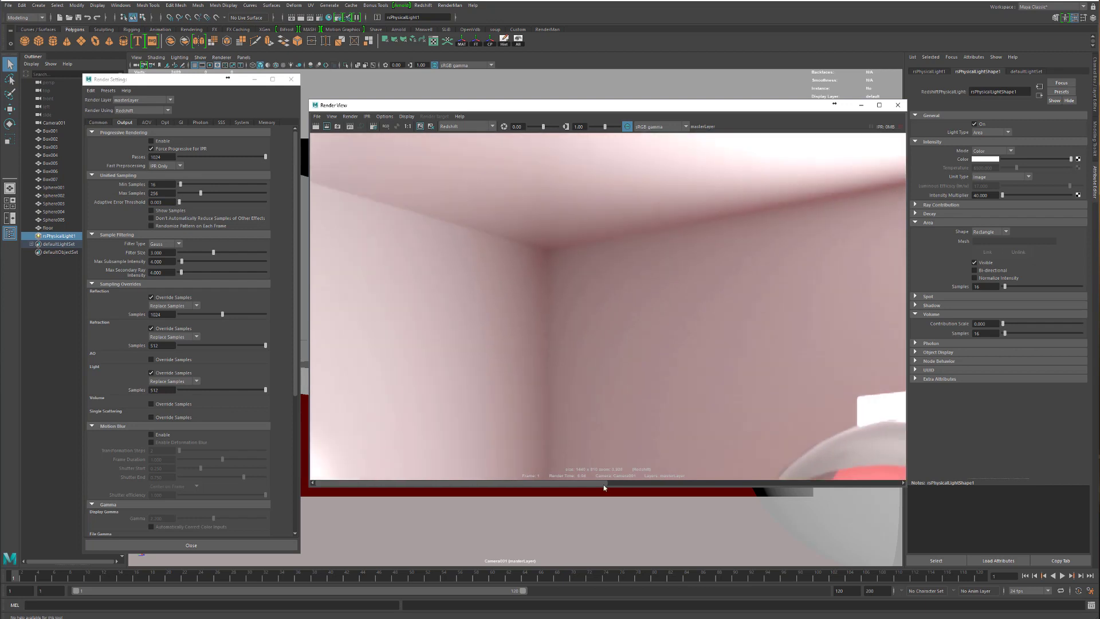
click(162, 202)
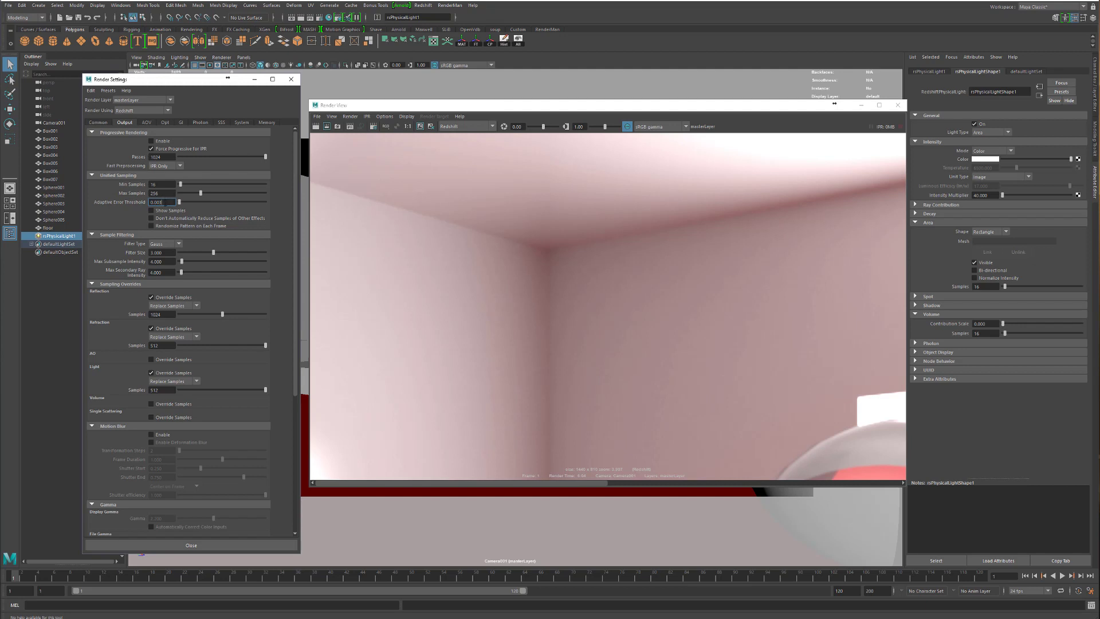
scroll(543, 302, down, 4)
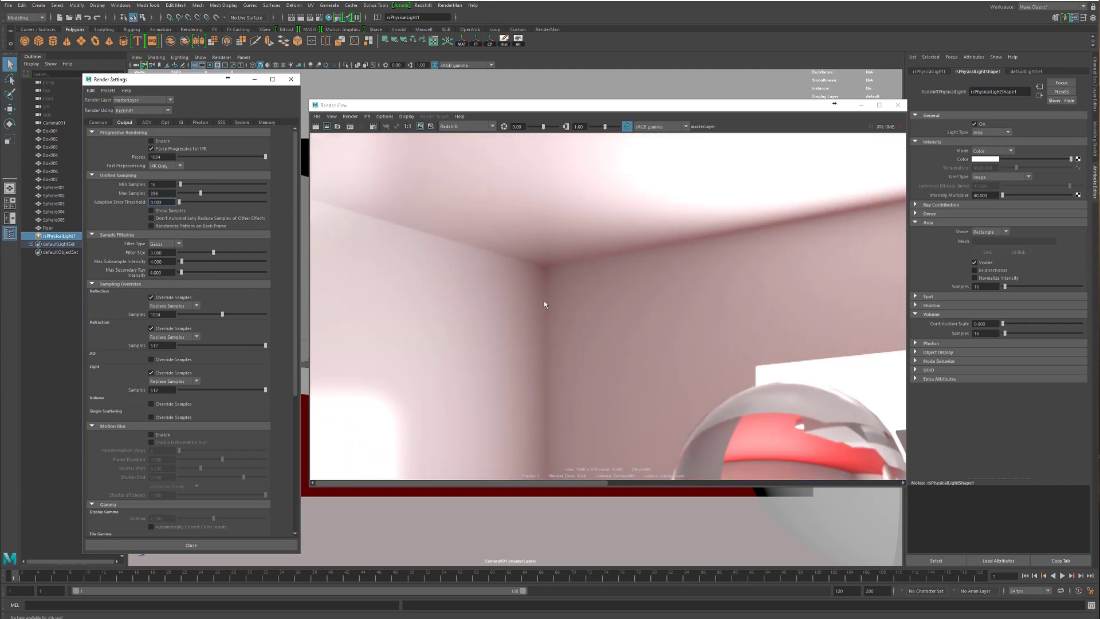
scroll(666, 253, down, 4)
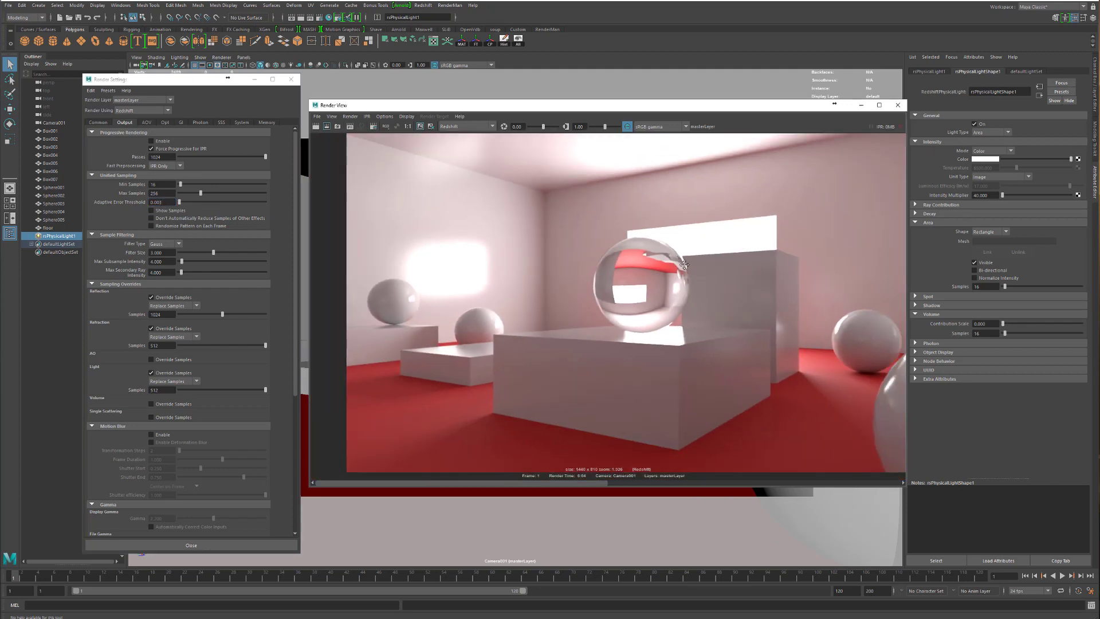
middle_drag(667, 252, 636, 256)
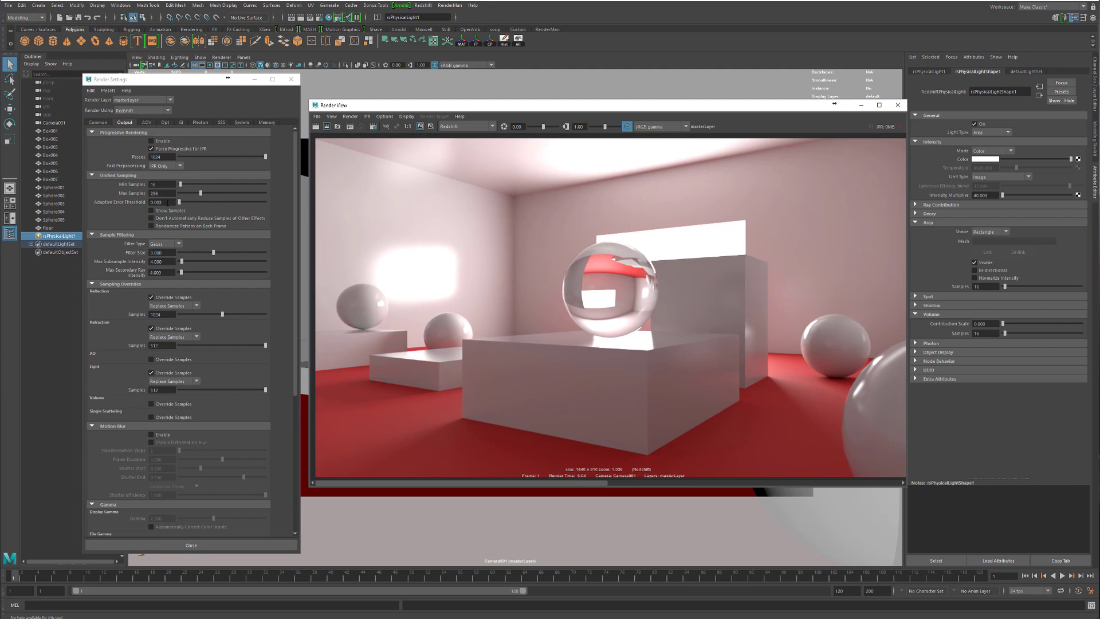
scroll(564, 305, down, 2)
scroll(564, 305, up, 1)
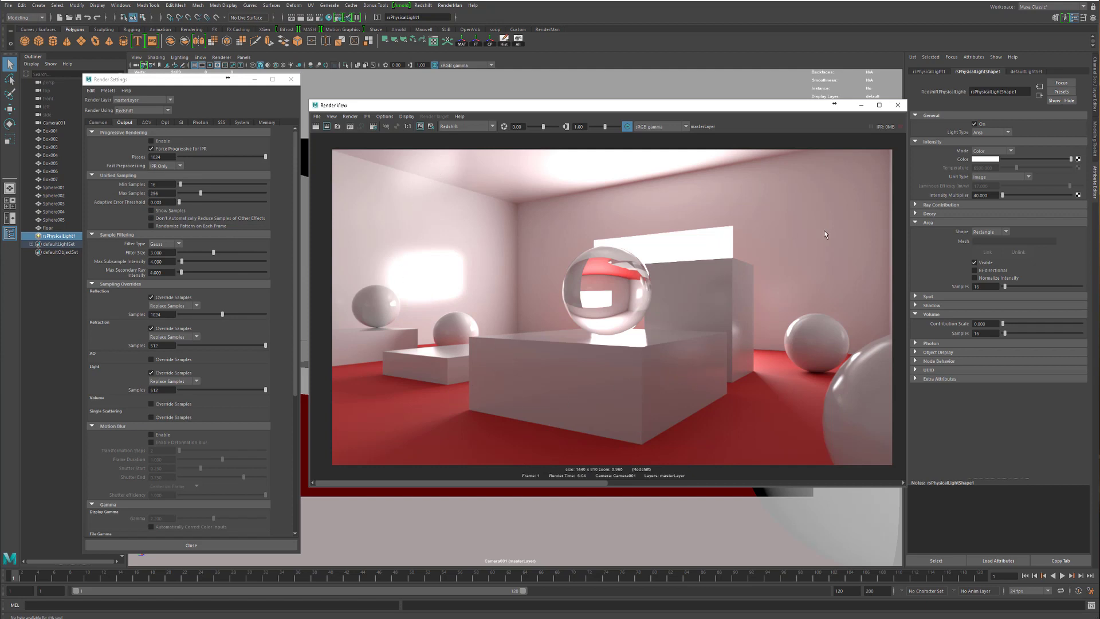
alt+middle_drag(650, 340, 642, 334)
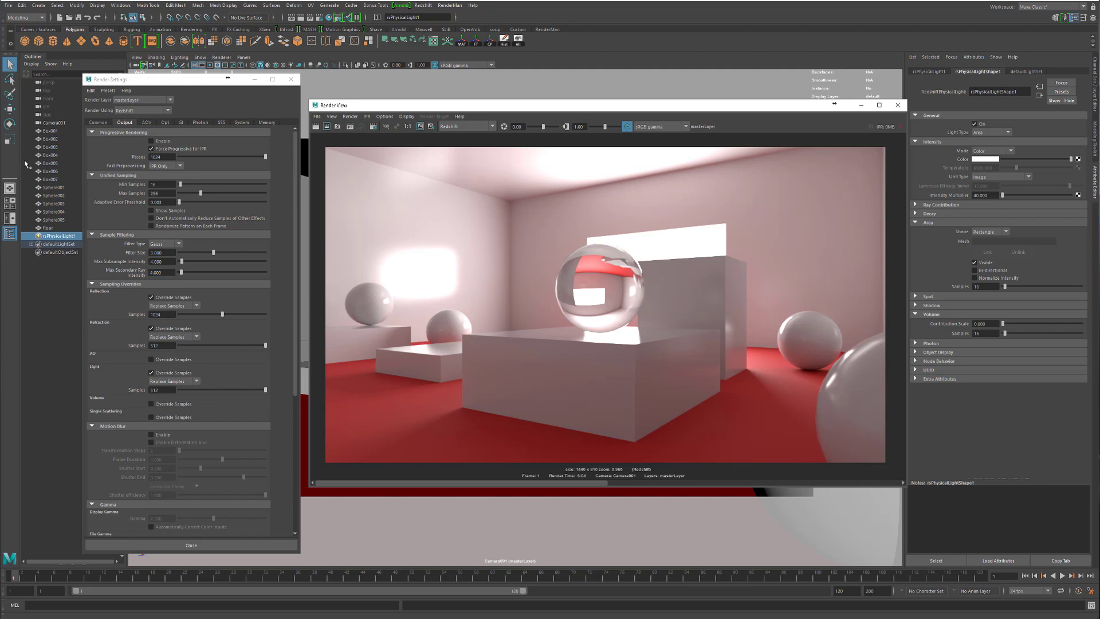
Step: Set the number of GI bounces to 4 in the Redshift global illumination settings
click(182, 122)
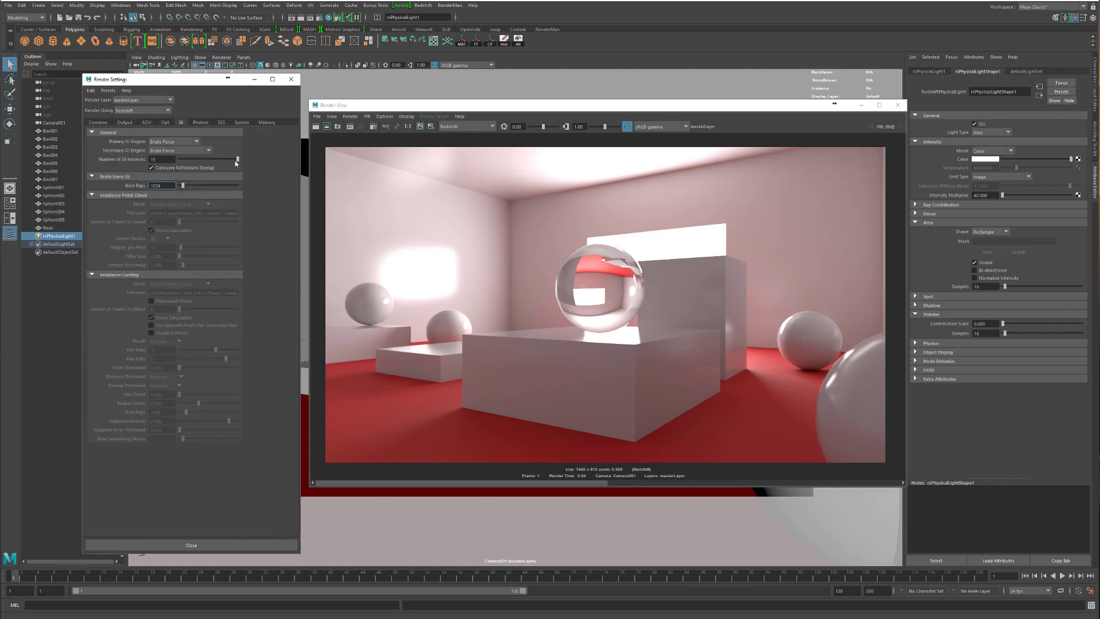
click(172, 141)
key(Return)
double_click(170, 158)
double_click(167, 159)
Step: Keep the current image in the Render View and render the scene again
click(352, 160)
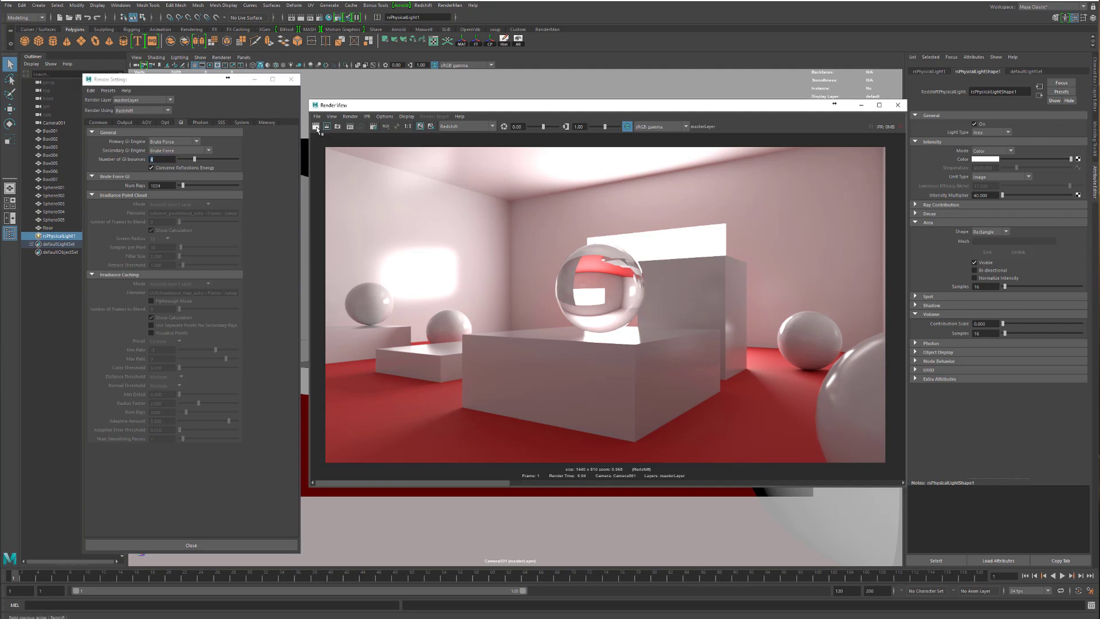
click(316, 126)
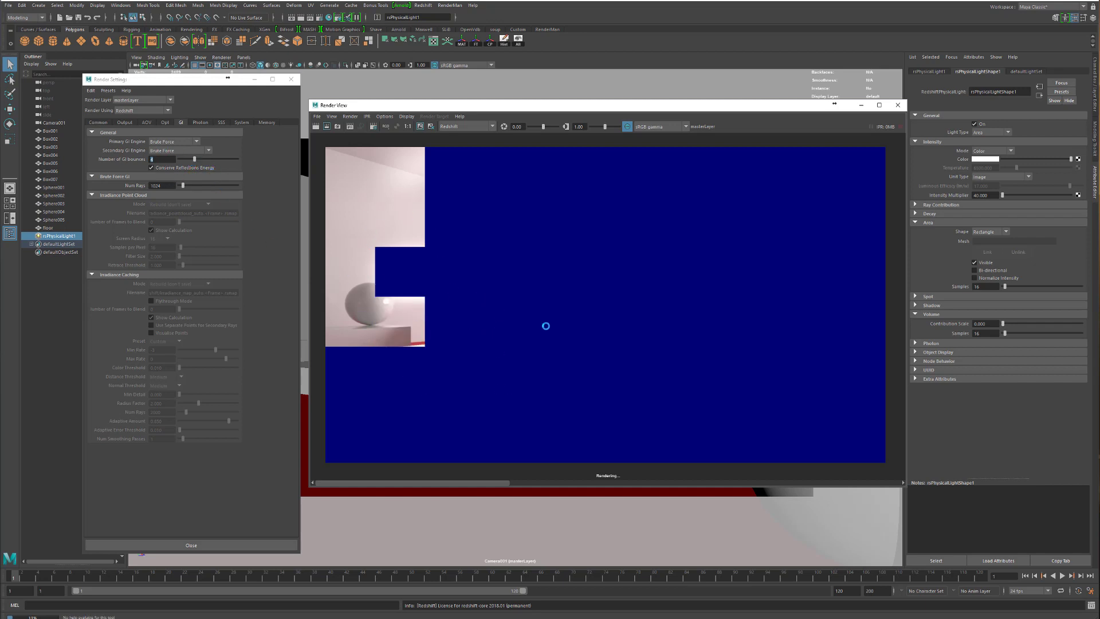
Step: Compare the two spheres and the surrounding wall in the in-progress render with the kept image, up close and at full frame
scroll(390, 258, up, 4)
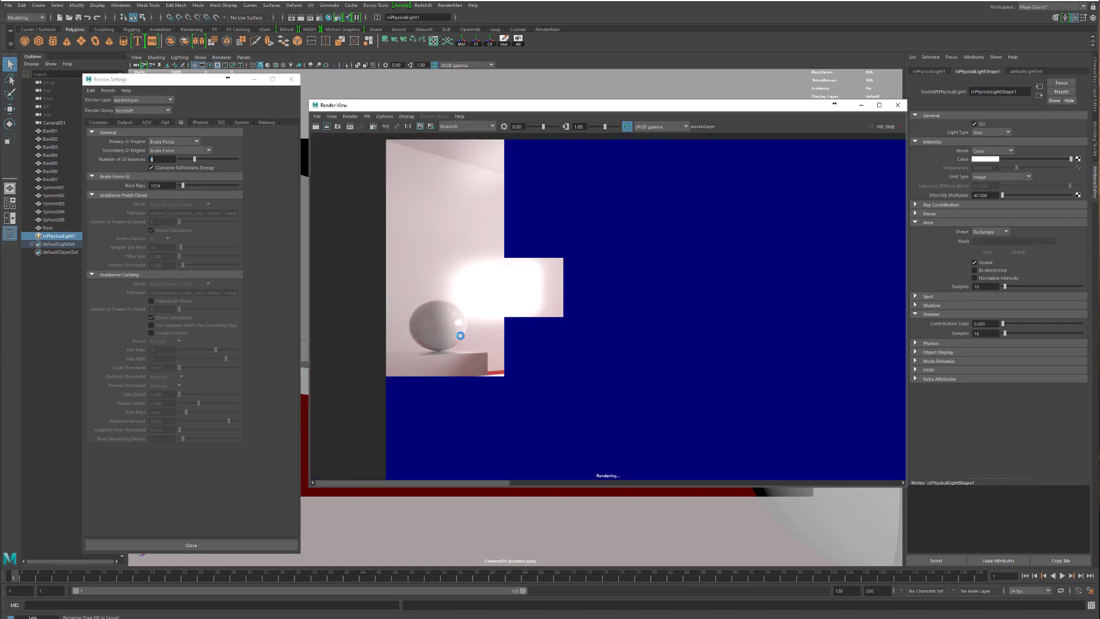
scroll(458, 312, up, 4)
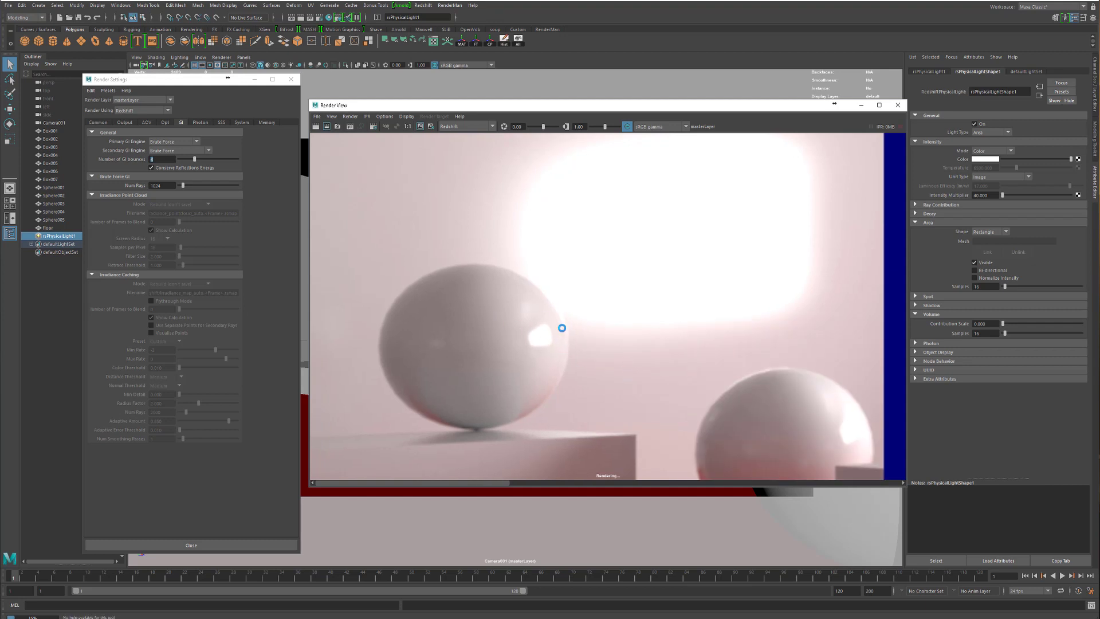
scroll(555, 327, up, 2)
scroll(555, 304, up, 3)
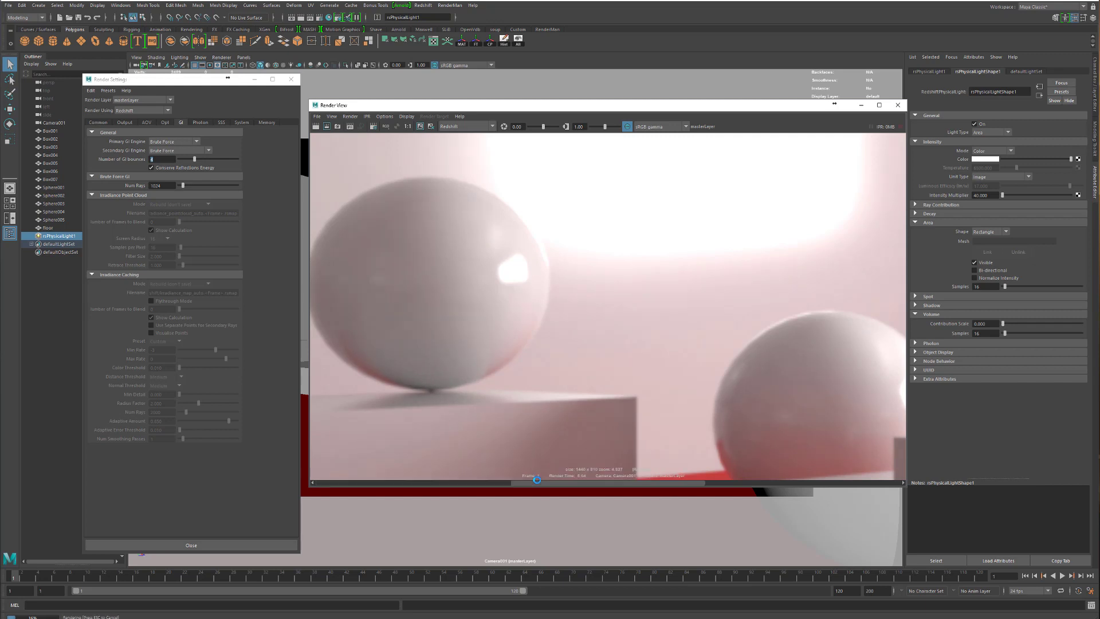
drag(430, 481, 548, 480)
scroll(606, 304, down, 4)
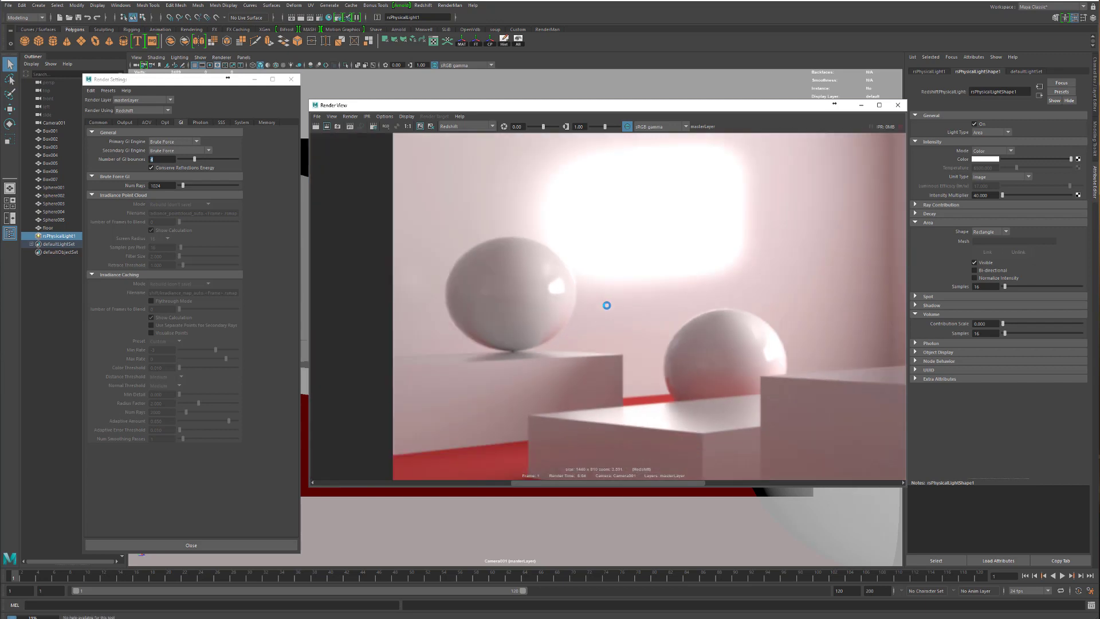
scroll(661, 312, down, 3)
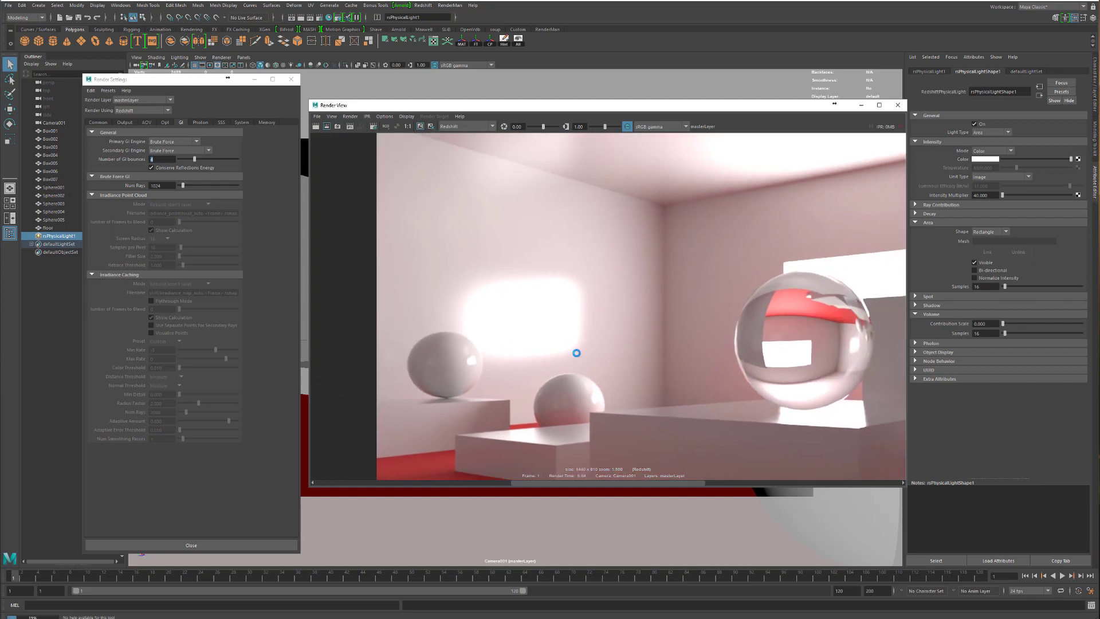
scroll(568, 329, down, 2)
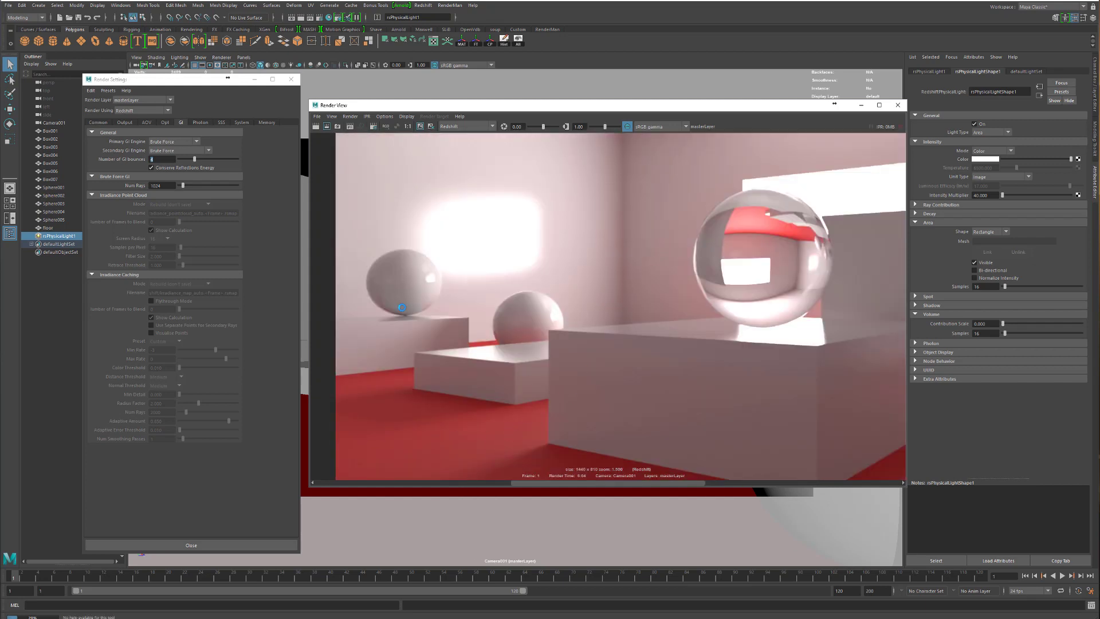
scroll(553, 245, up, 2)
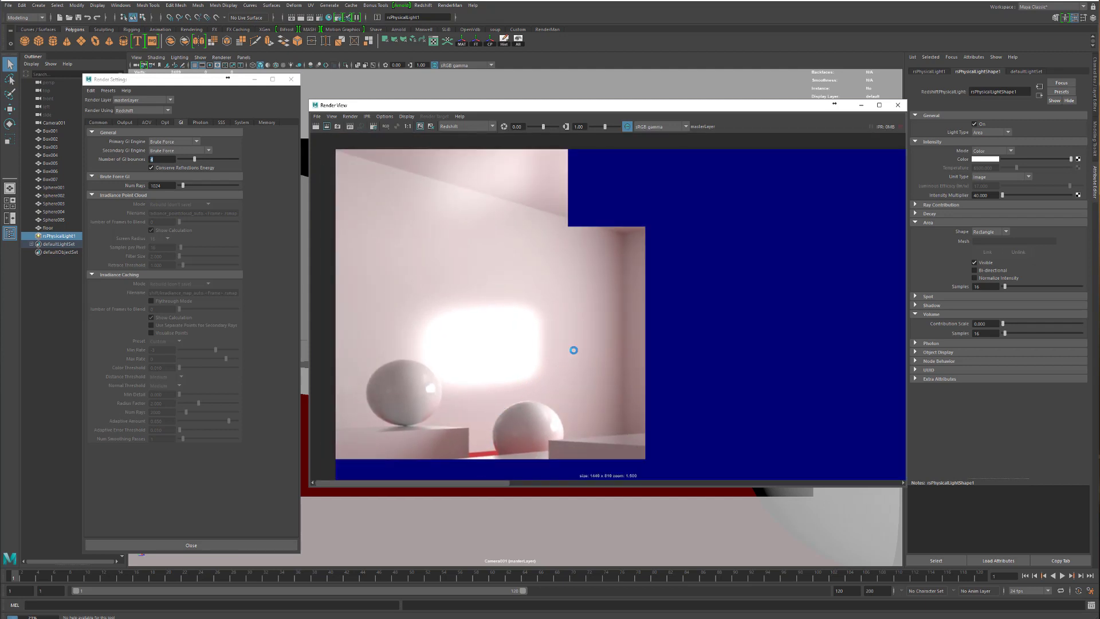
scroll(478, 329, up, 1)
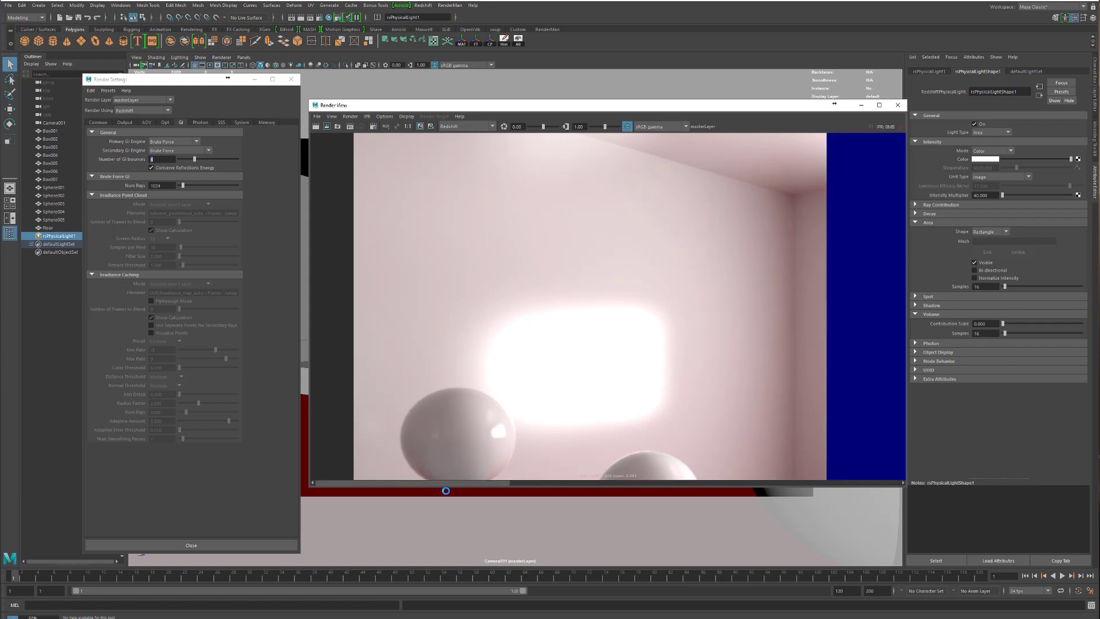
scroll(633, 384, down, 3)
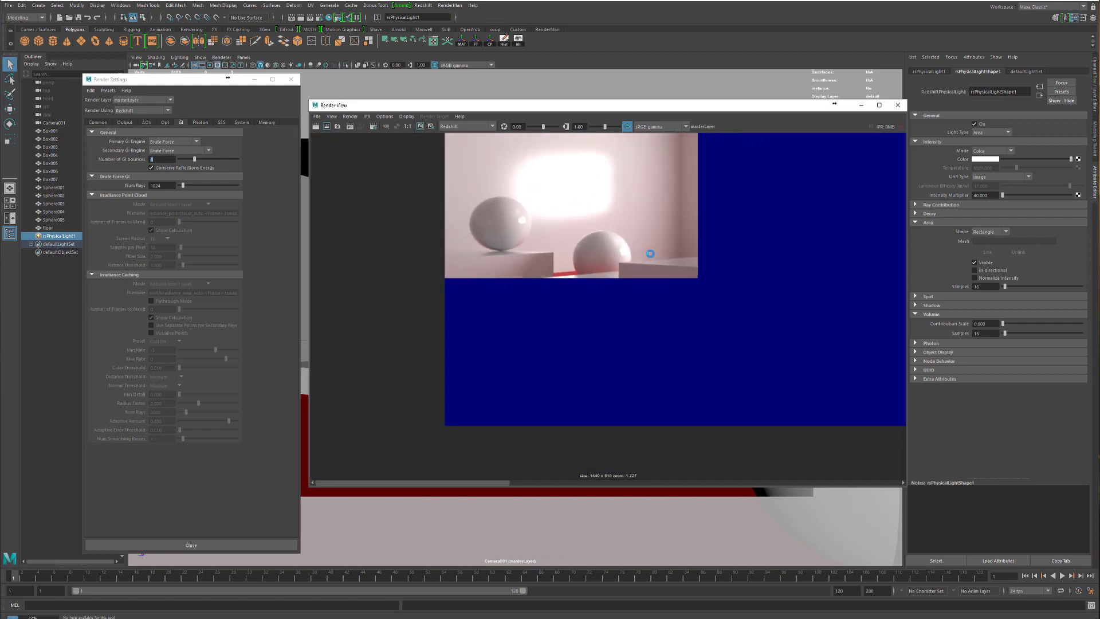
scroll(713, 229, down, 2)
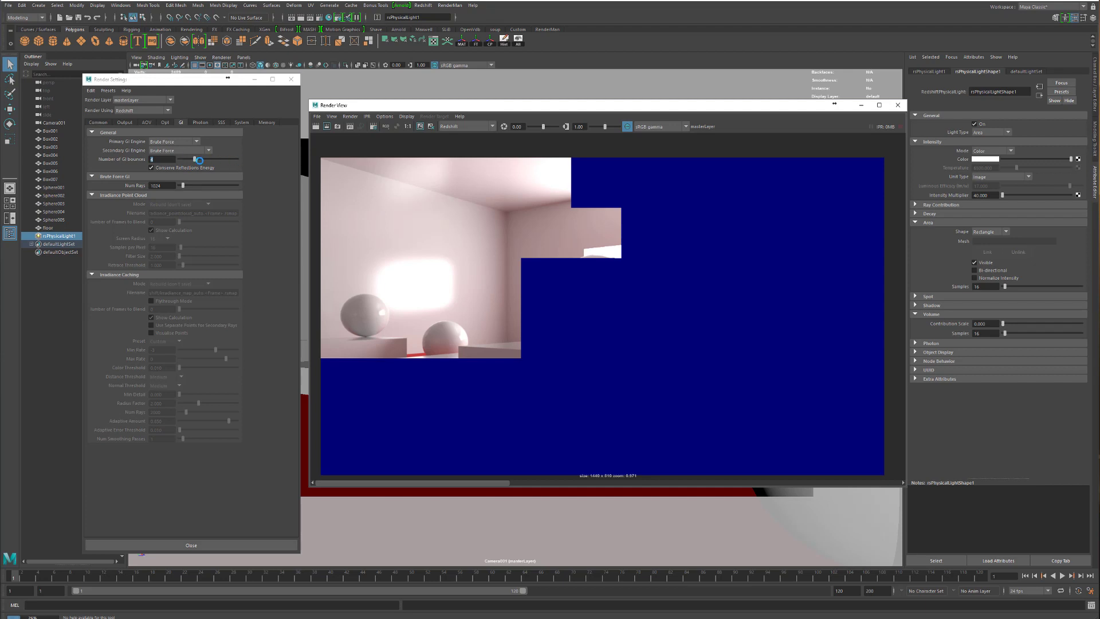
alt+middle_drag(631, 310, 635, 292)
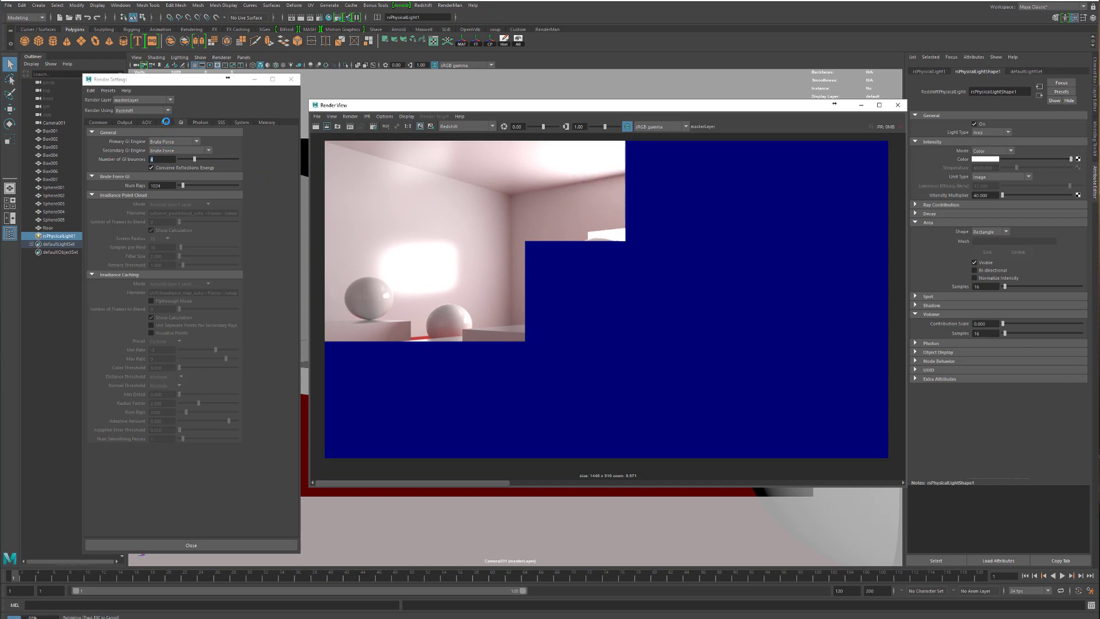
Step: Review the maximum trace depth, unified sampling and GI bounce settings while the render is running
click(165, 122)
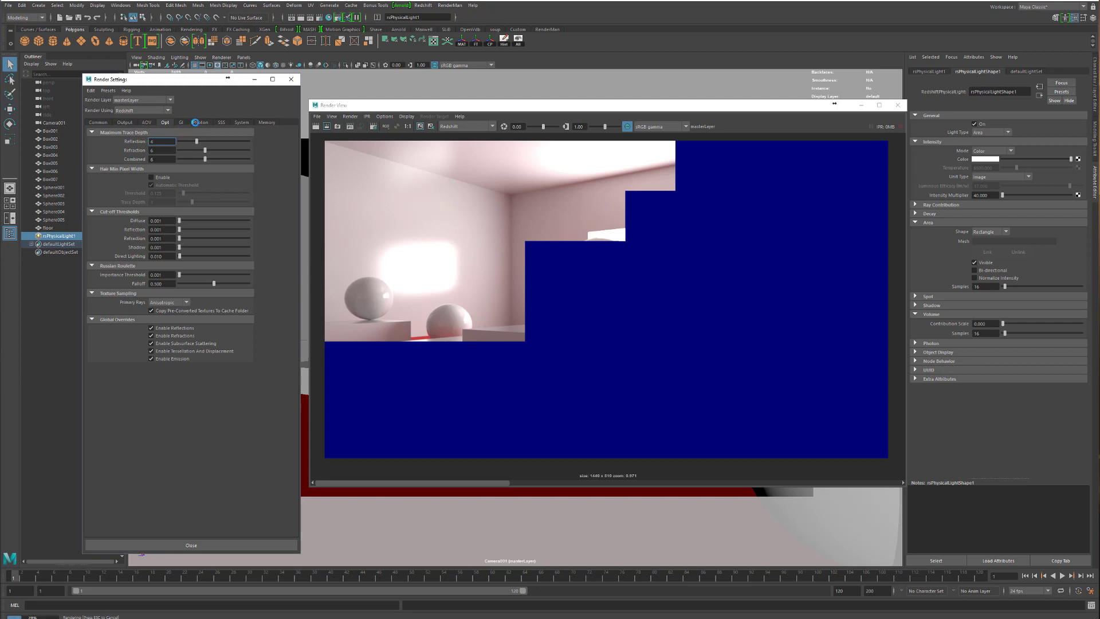
click(181, 122)
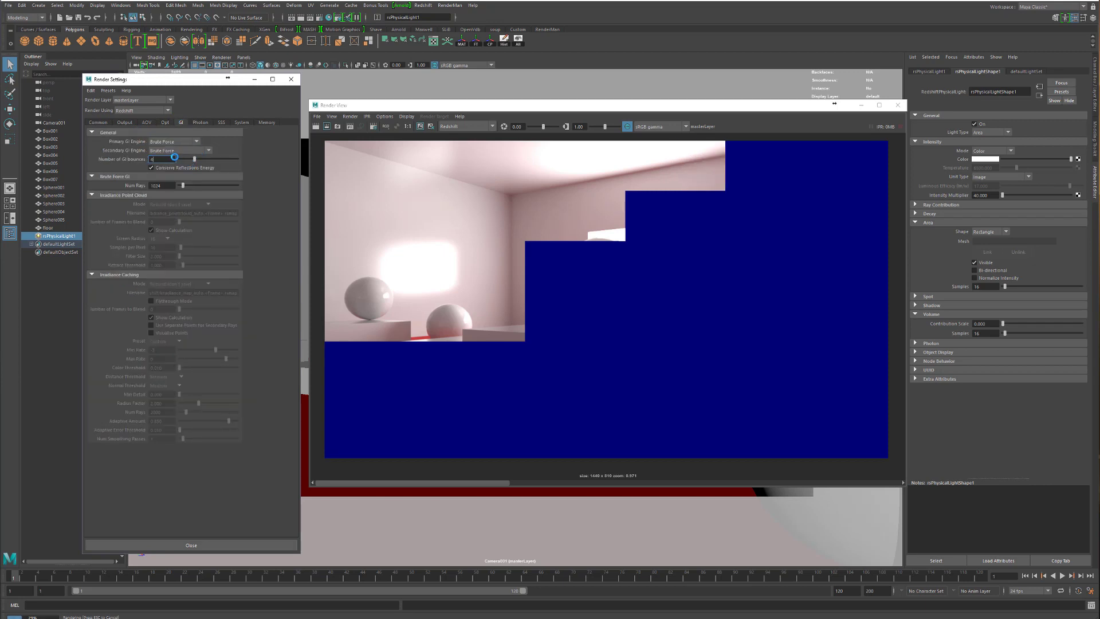
click(128, 122)
click(180, 122)
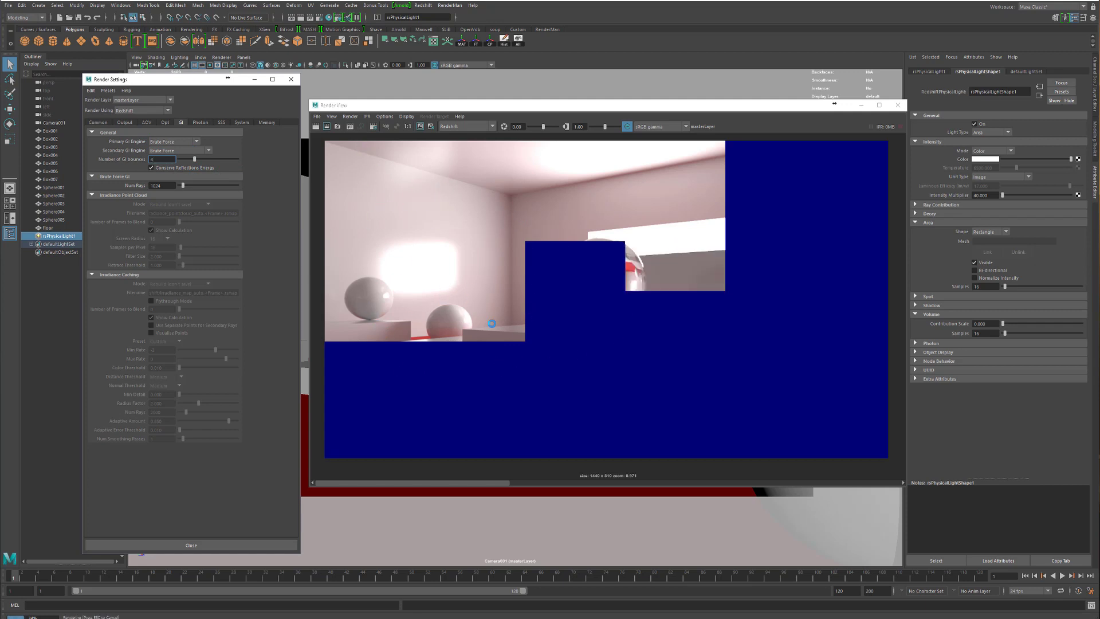
click(124, 122)
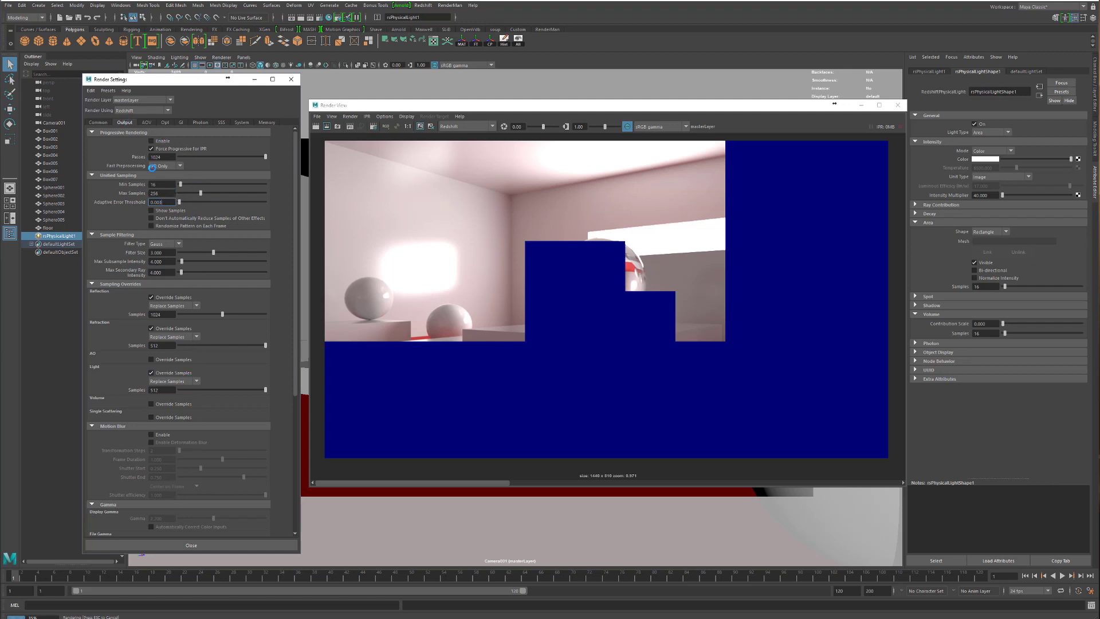
click(180, 122)
click(159, 159)
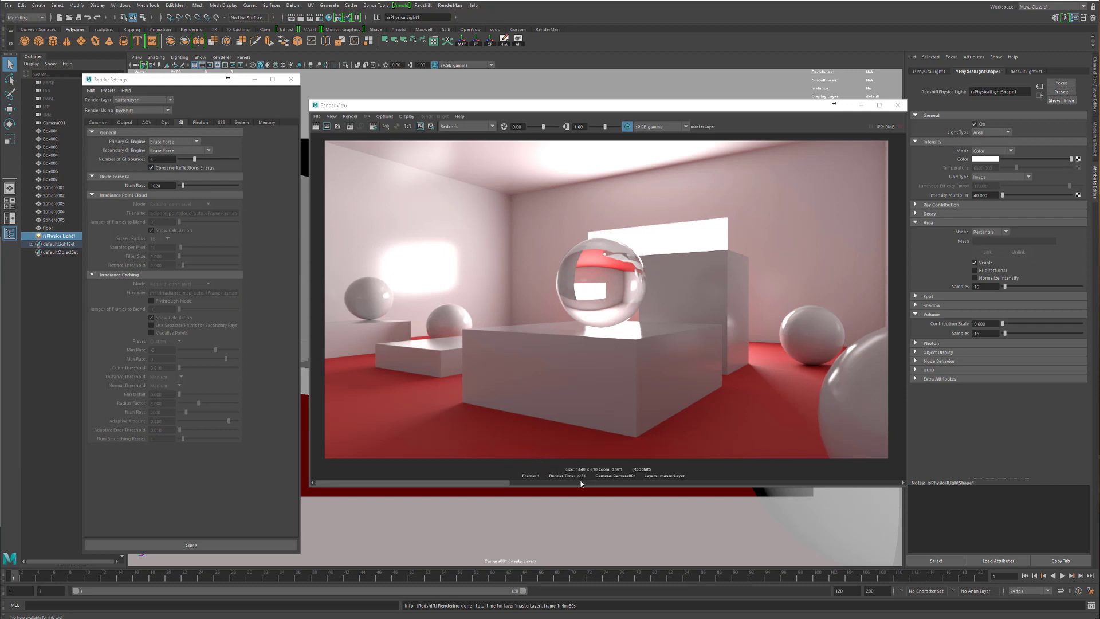
Step: Flip between the new render and the kept one, enlarging the Render View window, to compare their lighting and render times
click(529, 483)
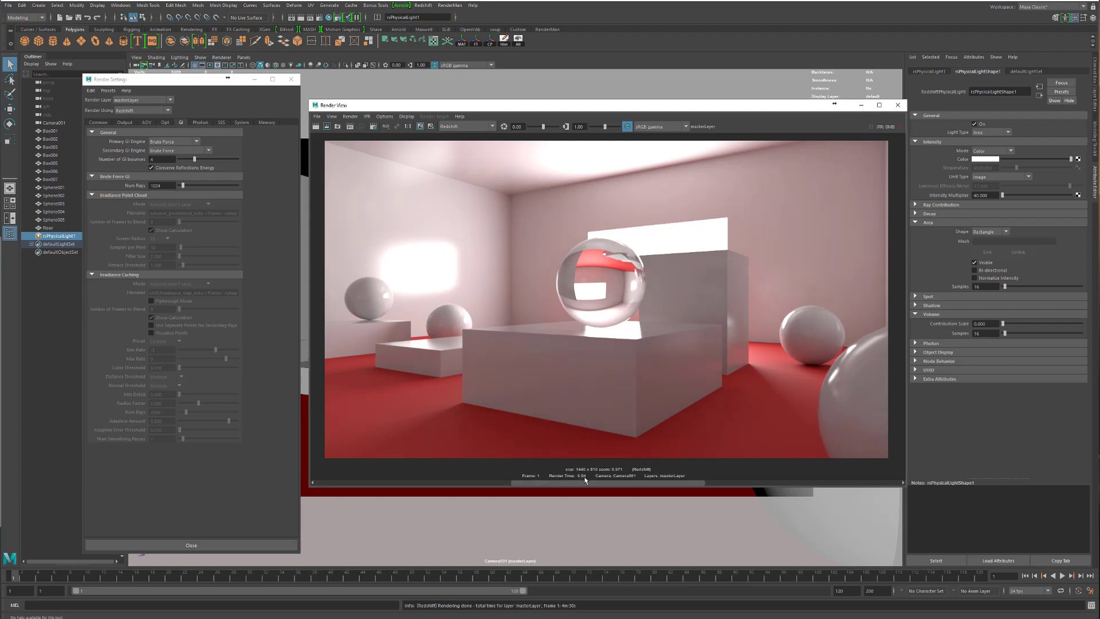
click(497, 484)
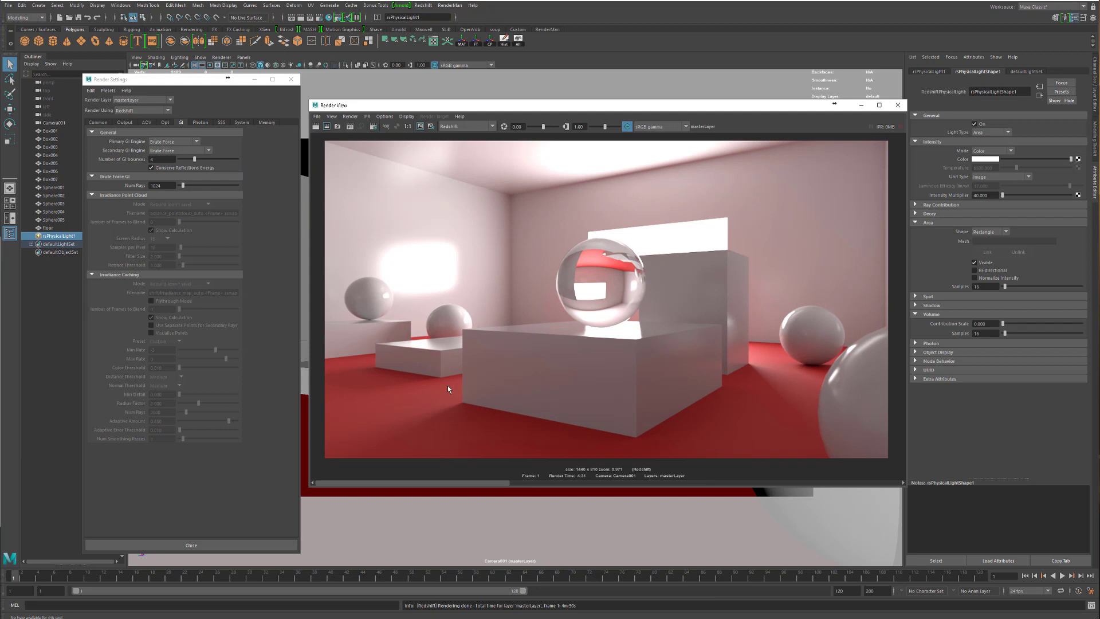
click(526, 484)
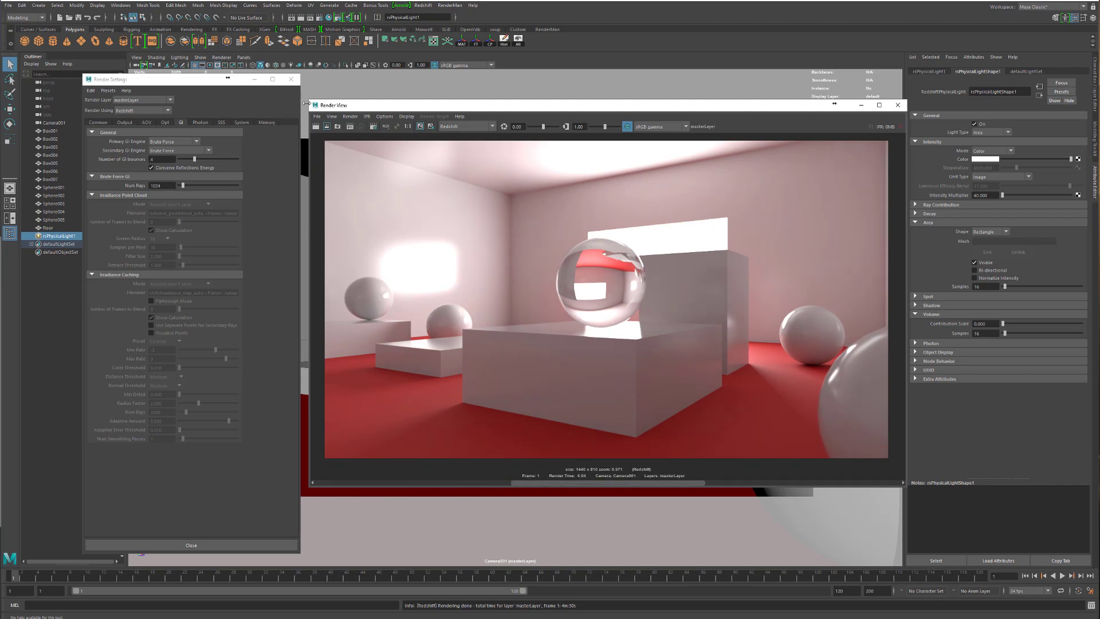
drag(307, 100, 30, 7)
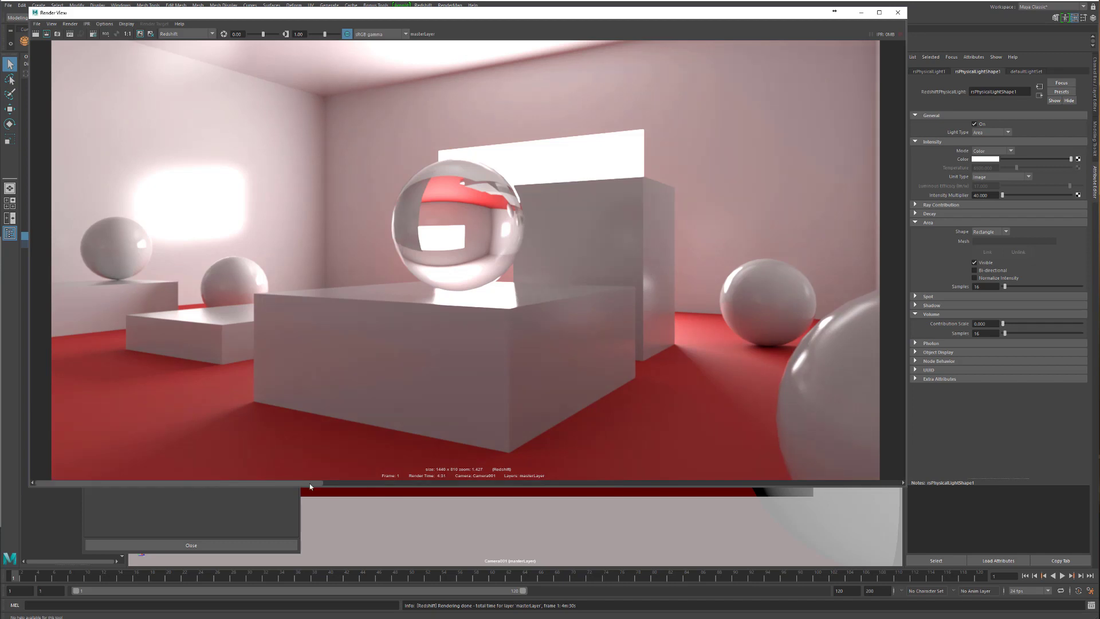
click(287, 481)
click(370, 483)
click(318, 483)
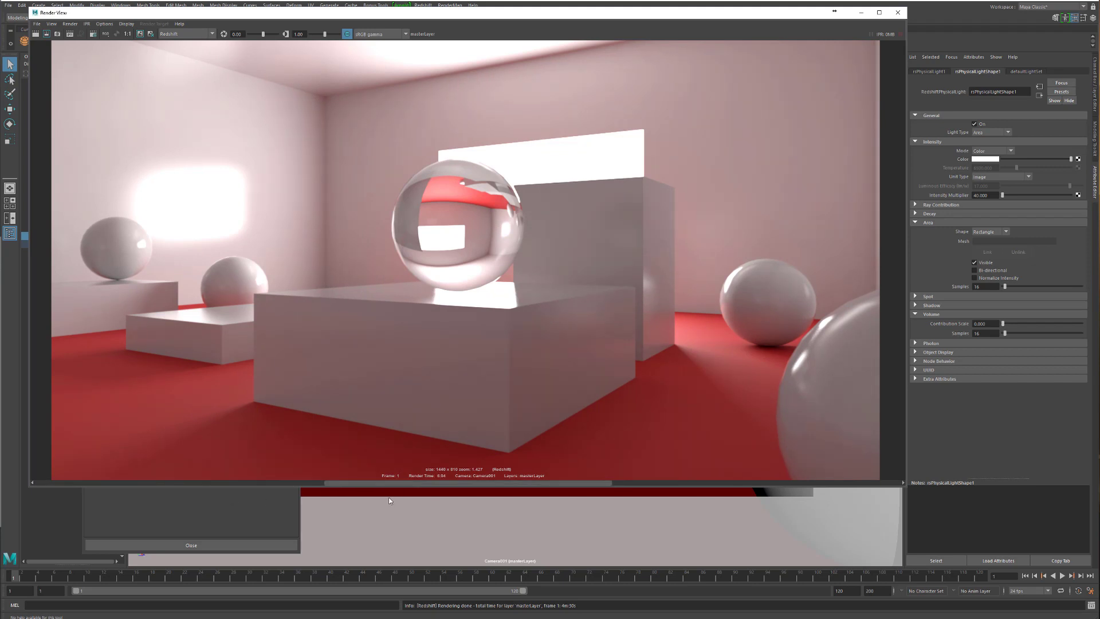
Step: Switch back and forth between the stored renders to compare the wall lighting and their render times
click(353, 483)
click(194, 483)
drag(170, 489, 147, 486)
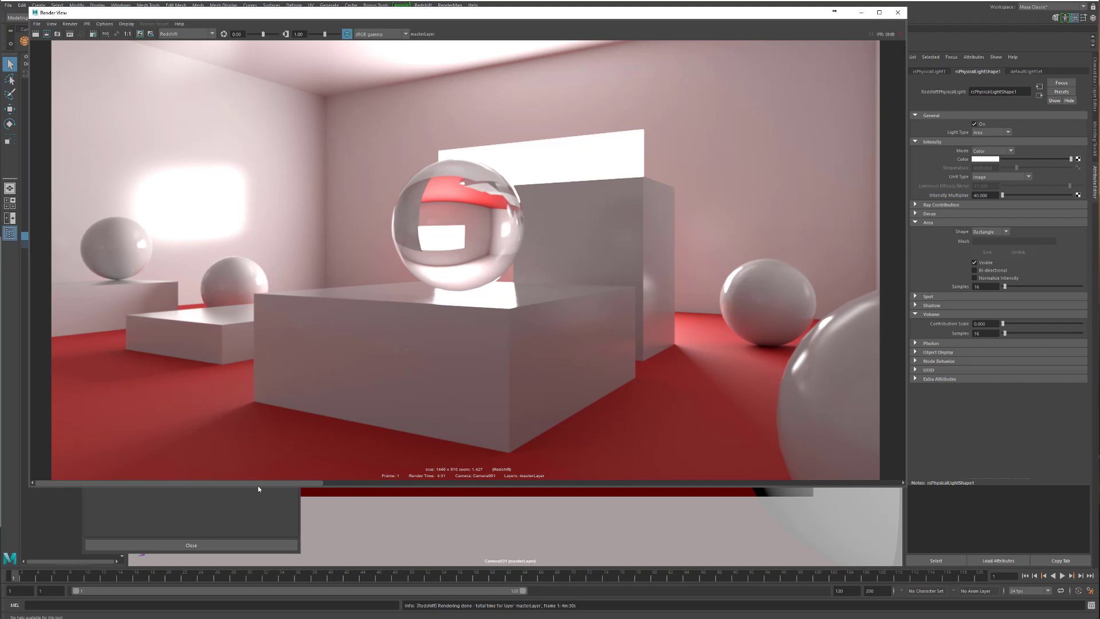
click(369, 484)
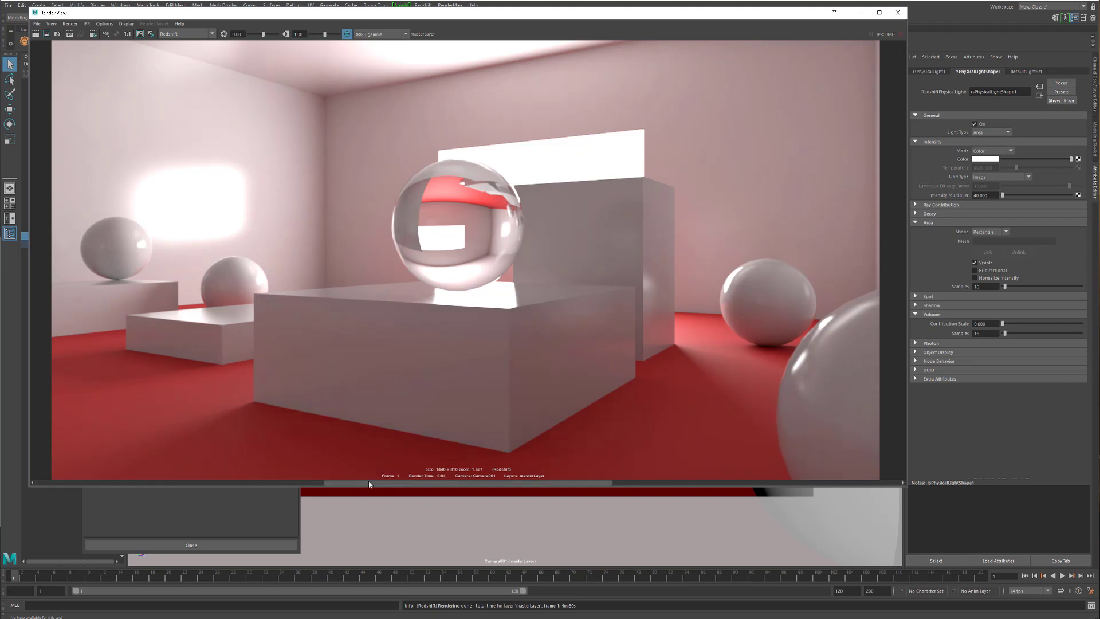
Step: Move the Render View clear of the Render Settings and check the Brute Force GI bounce settings against the stored renders
drag(287, 12, 434, 48)
click(151, 85)
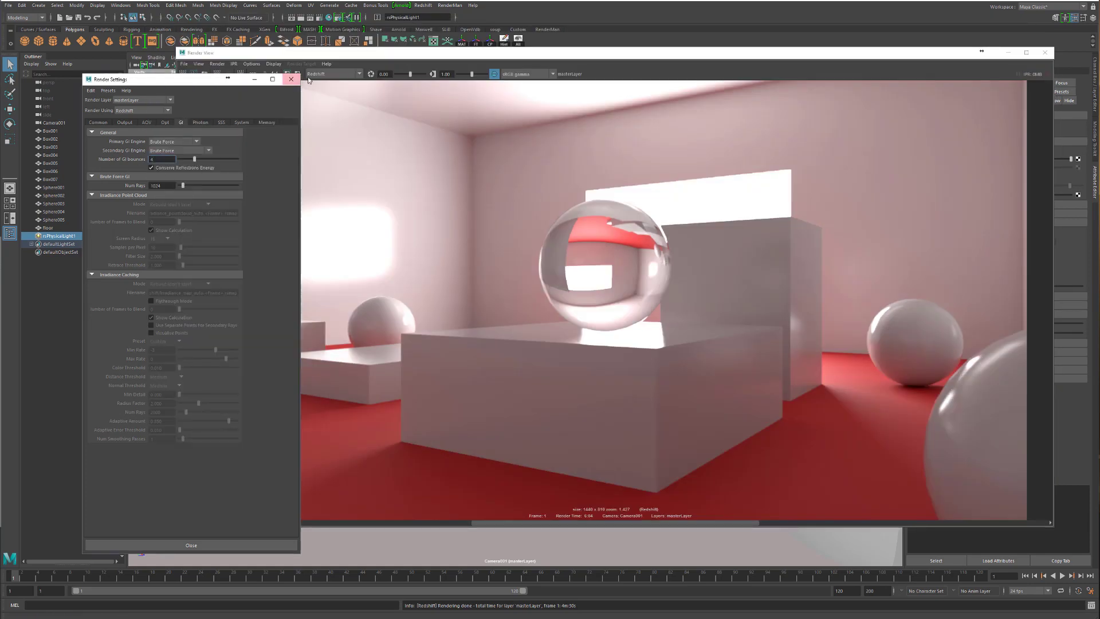
click(406, 57)
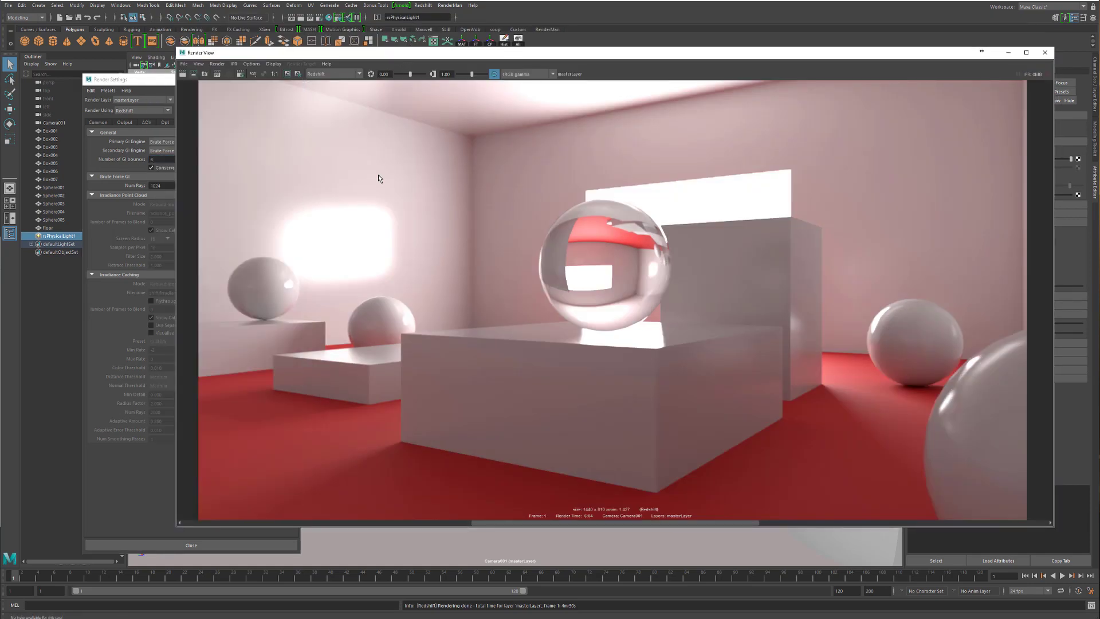
drag(555, 523, 359, 534)
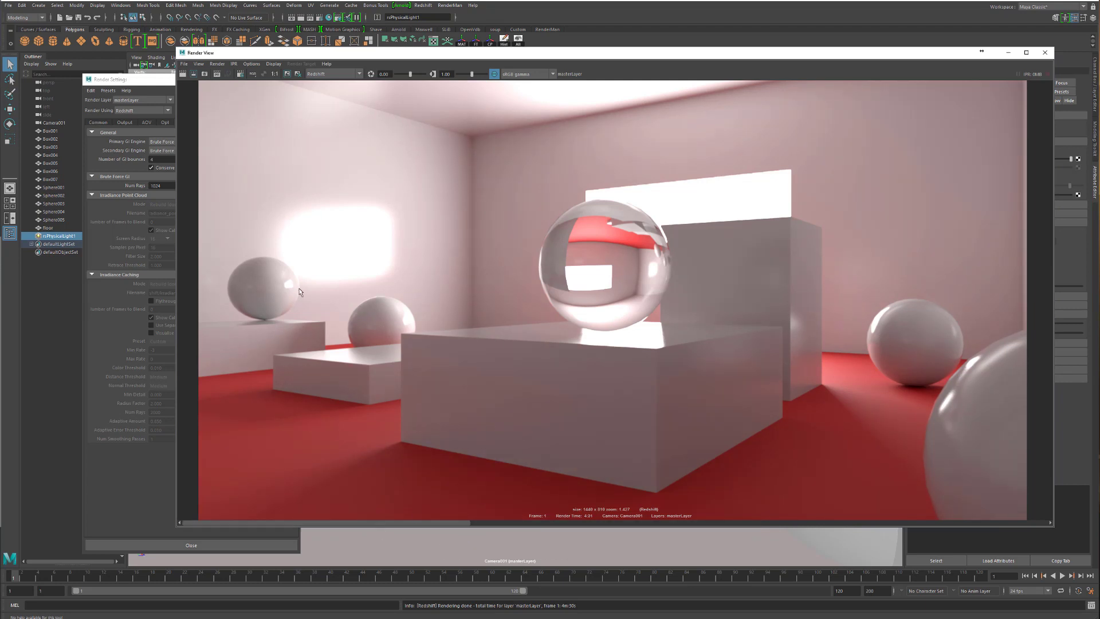
click(142, 101)
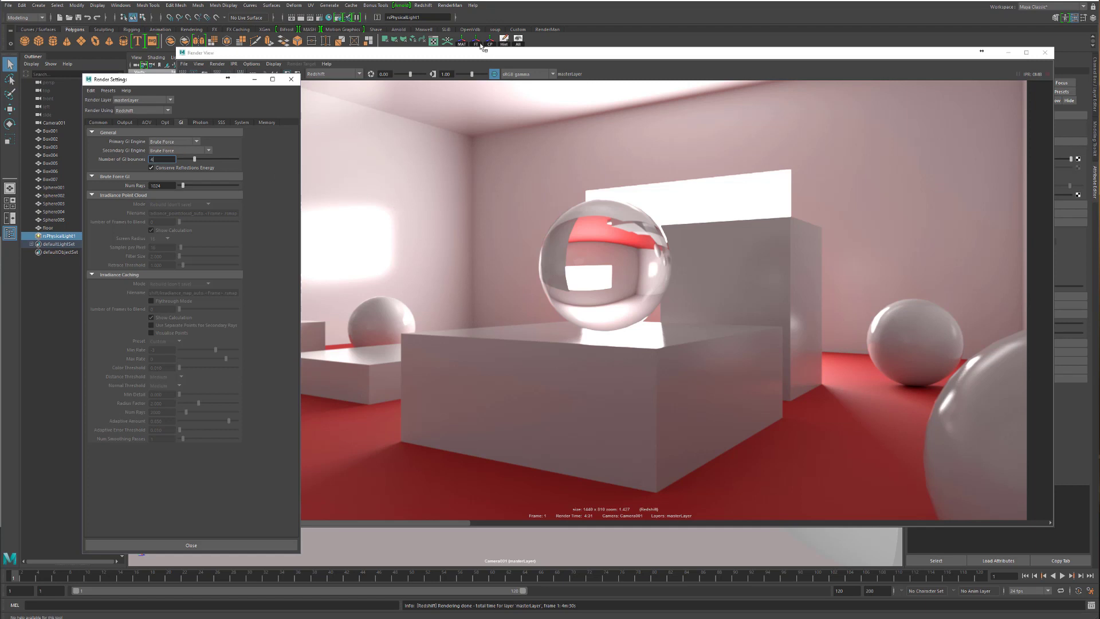
click(399, 205)
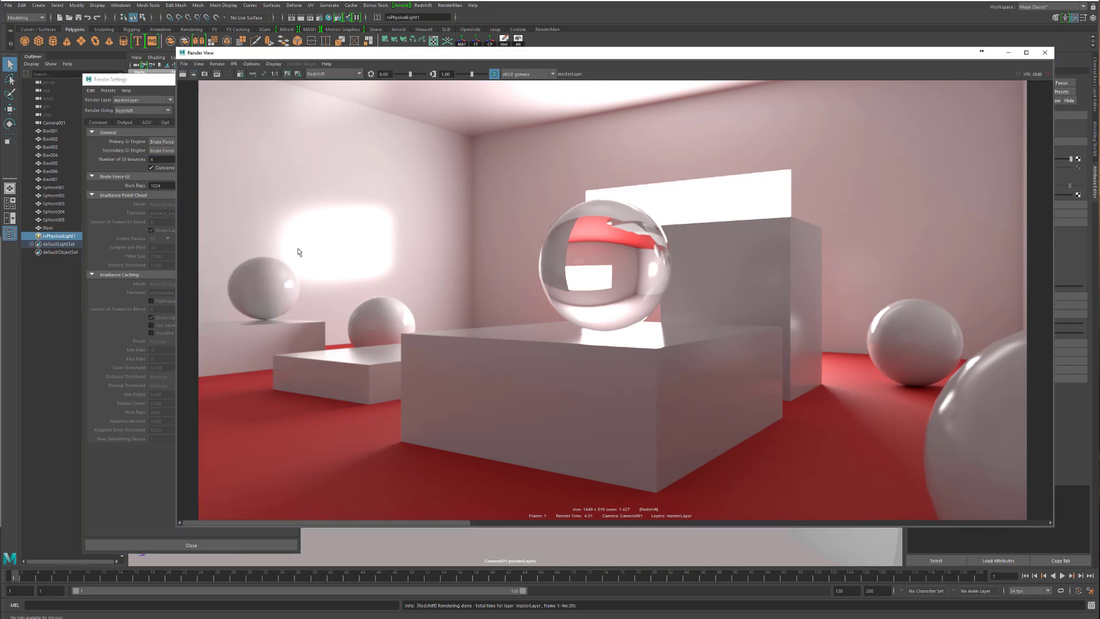
Step: Review the unified sampling and sampling override settings in the Render Settings, and minimize the Render View
click(160, 458)
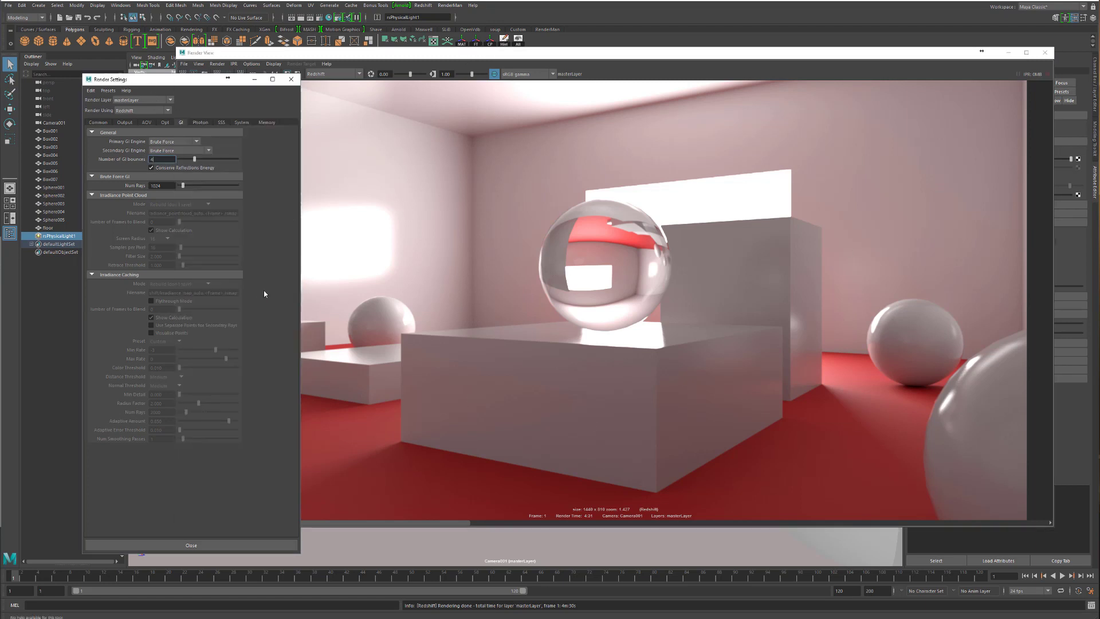
click(125, 122)
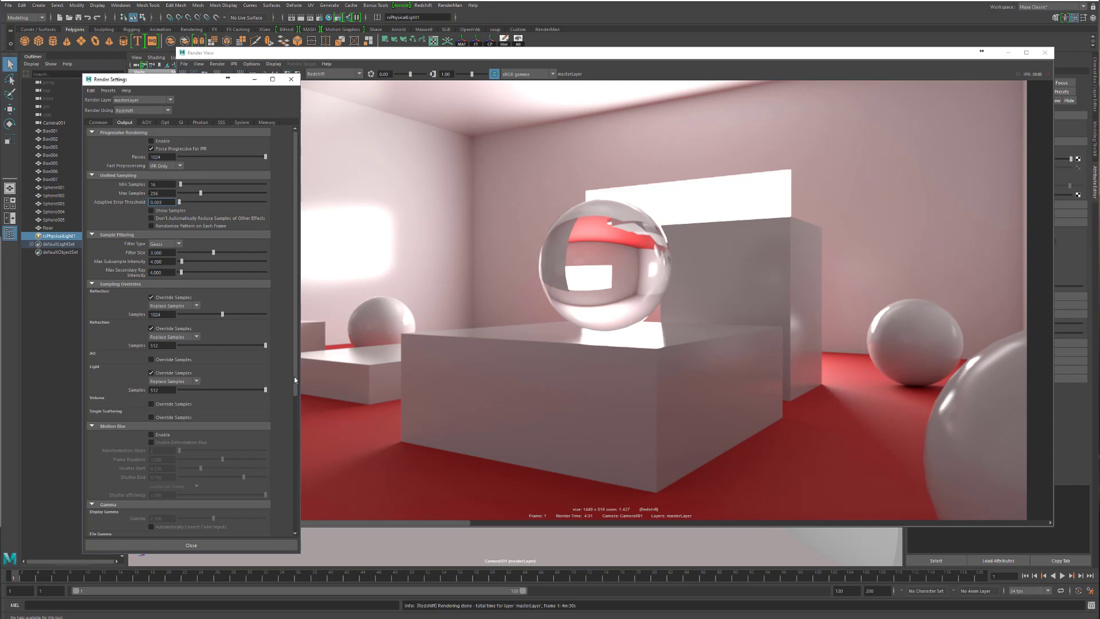
click(1010, 53)
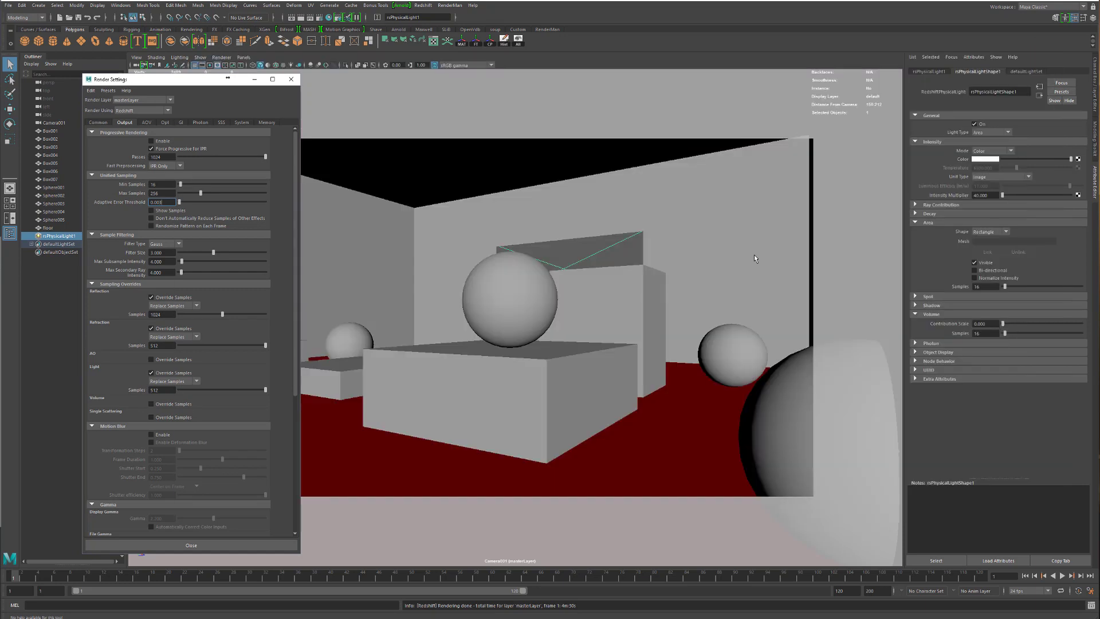